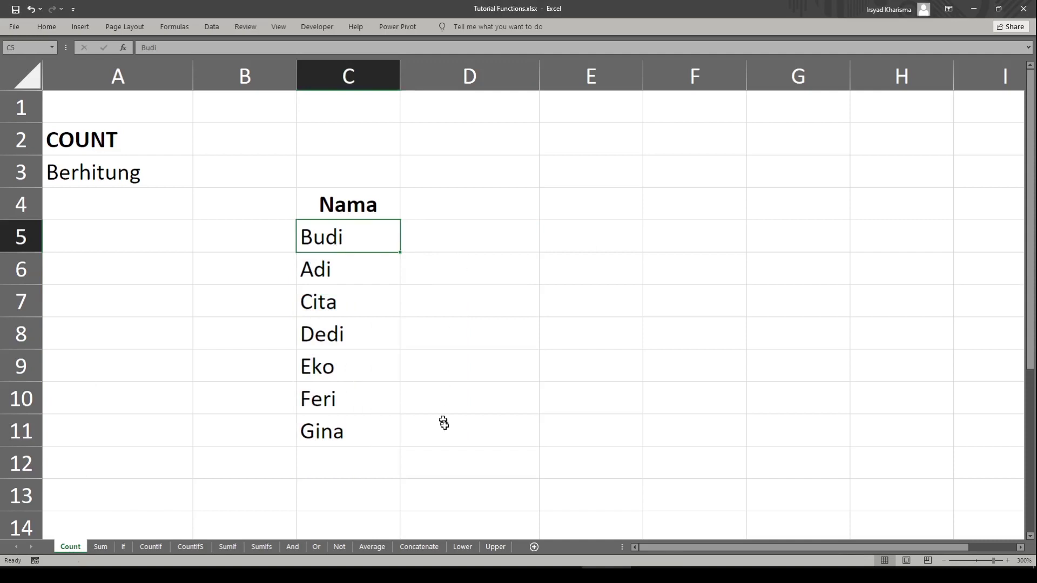
# - Enter a COUNT formula in E5 for the range C5:D11 and inspect its range reference
pyautogui.moveTo(456, 433); pyautogui.dragTo(342, 240)
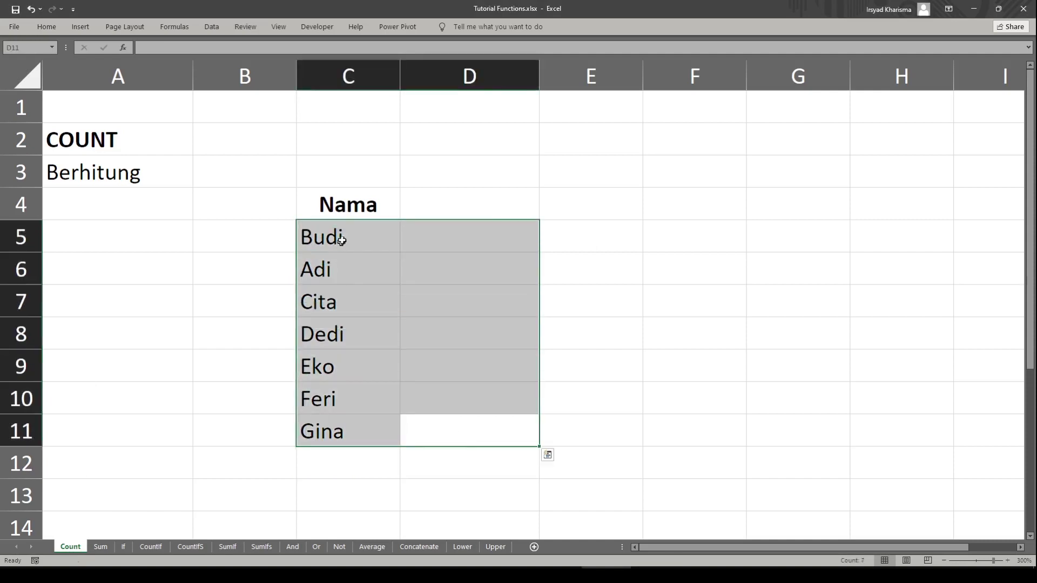
pyautogui.click(608, 234)
pyautogui.write('=count')
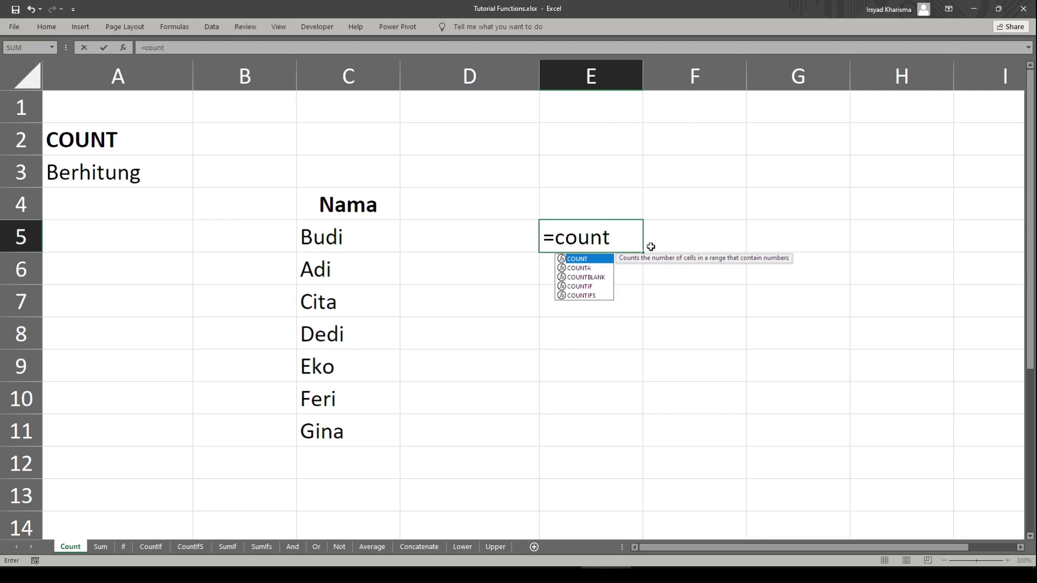
pyautogui.write('(')
pyautogui.press('BackSpace')
pyautogui.press('Tab')
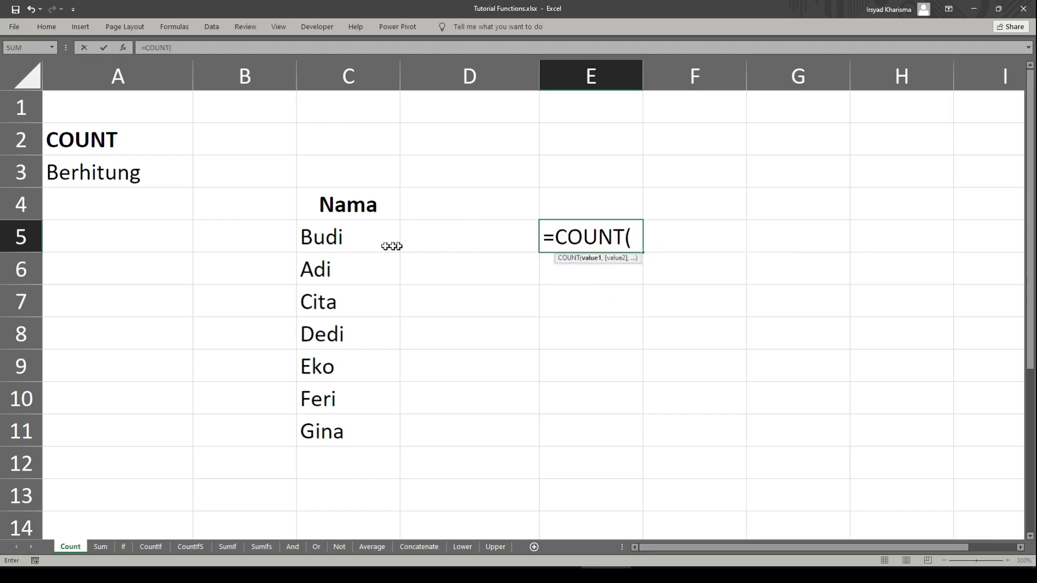
pyautogui.moveTo(351, 241); pyautogui.dragTo(467, 432)
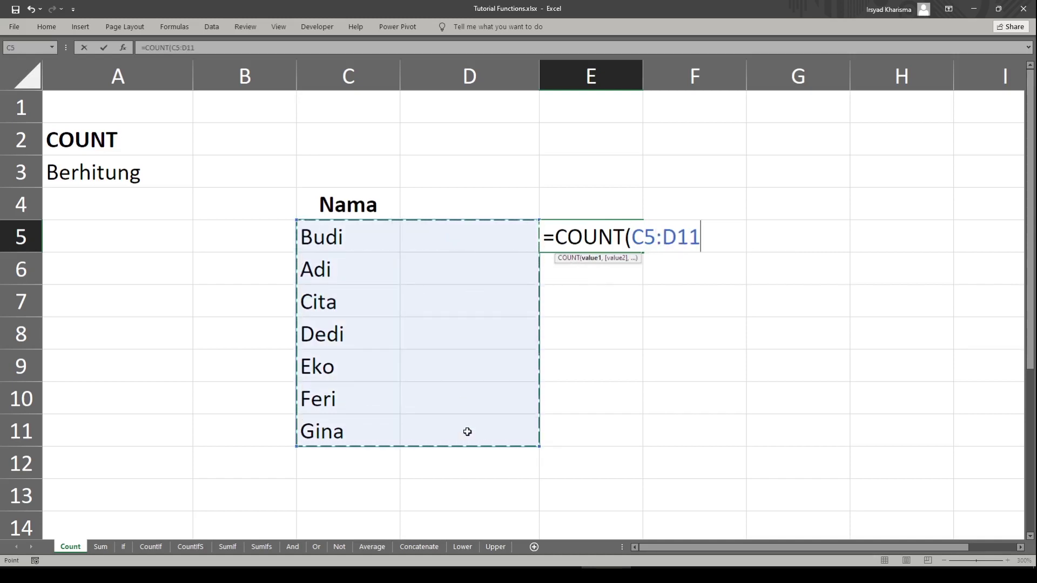
pyautogui.write(')')
pyautogui.press('BackSpace')
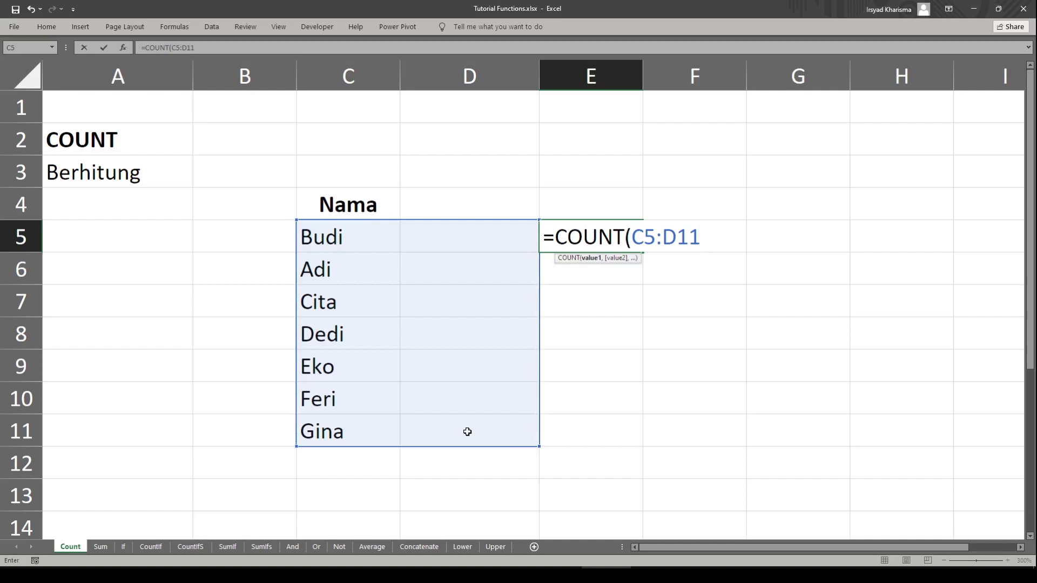
pyautogui.press('Return')
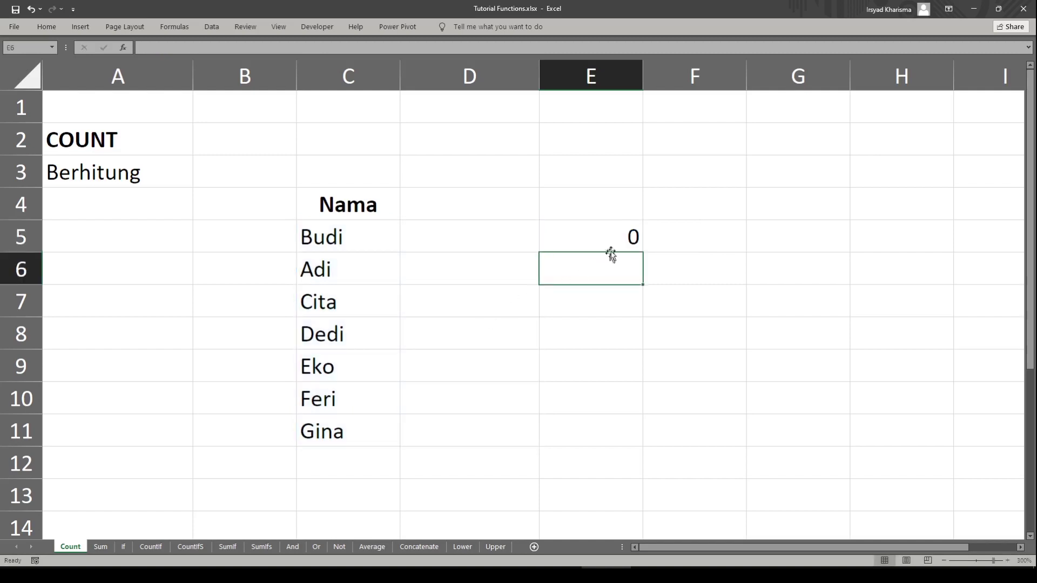
pyautogui.doubleClick(615, 237)
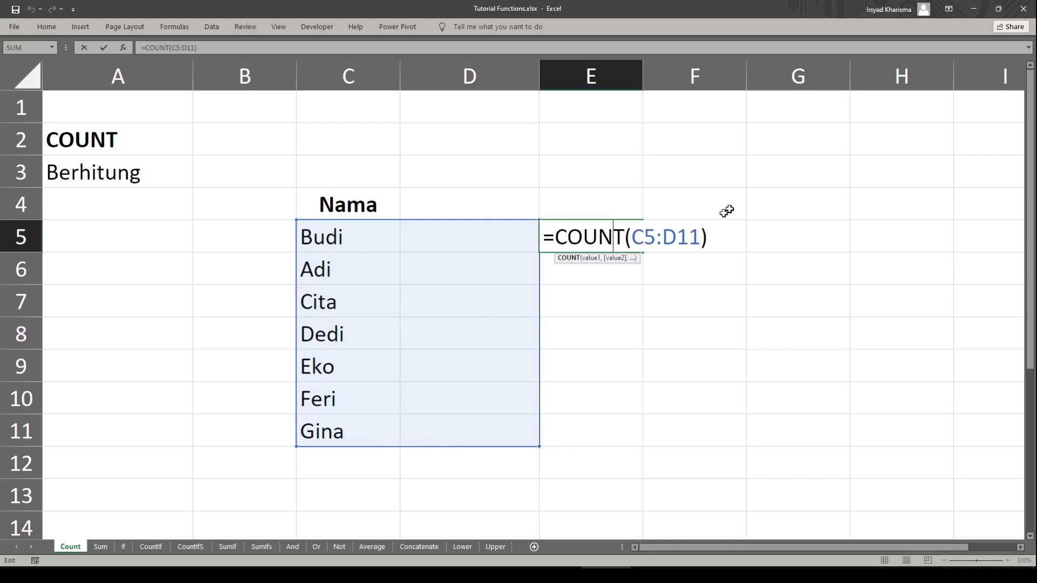
pyautogui.press('Escape')
# - Enter the numbers 1 in D5, 45 in D6, 4 in D8 and 6 in D9
pyautogui.click(501, 244)
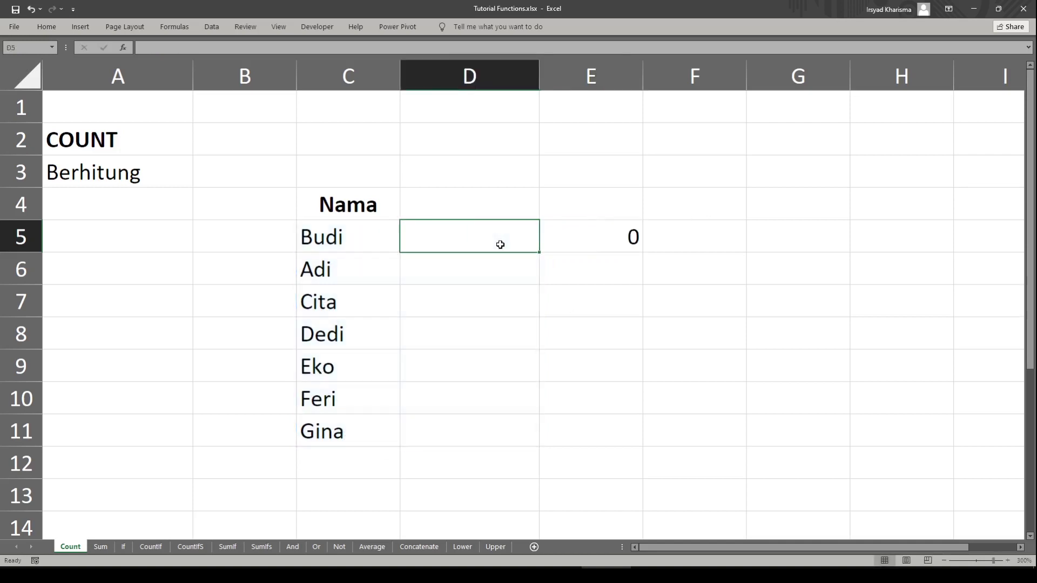
pyautogui.write('1')
pyautogui.press('Return')
pyautogui.write('45')
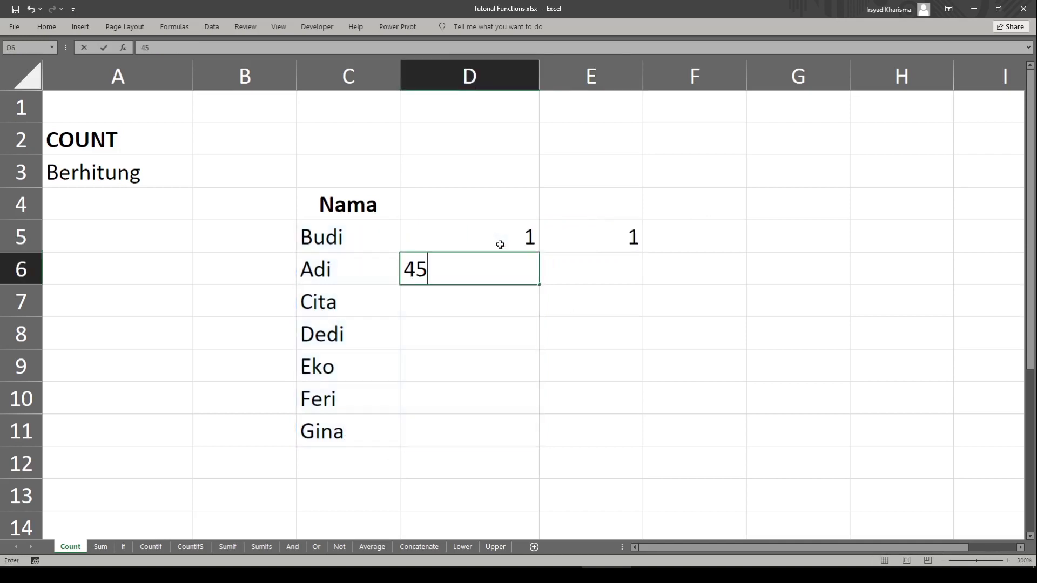
pyautogui.press('Return')
pyautogui.press('Return')
pyautogui.write('4')
pyautogui.press('Return')
pyautogui.write('6')
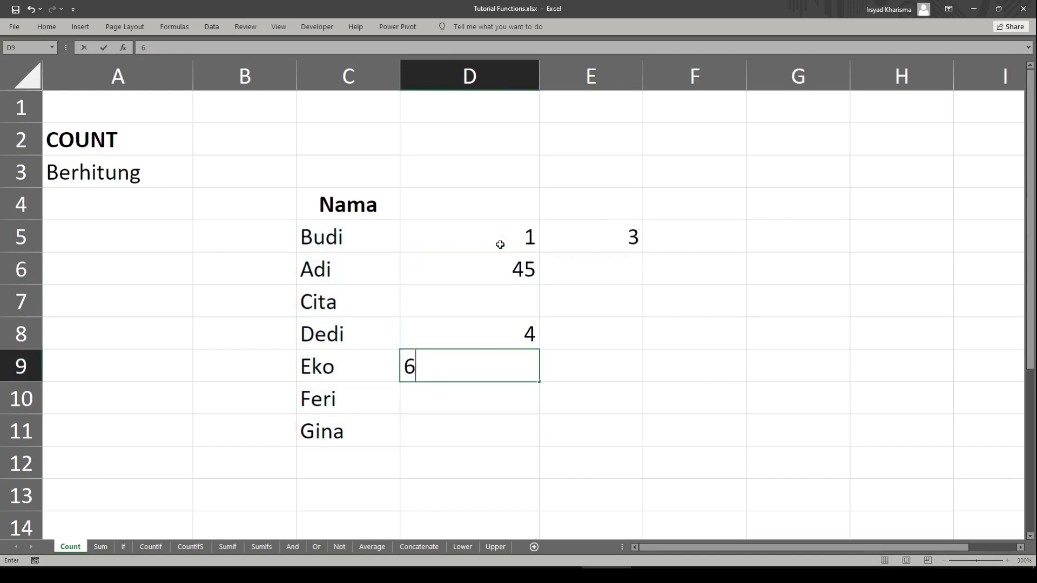
pyautogui.press('Return')
# - Re-enter 6 in D9 and 6 in D8, and put 4 back in D8
pyautogui.press('Up')
pyautogui.write('6')
pyautogui.press('Up')
pyautogui.press('Up')
pyautogui.press('Down')
pyautogui.write('6')
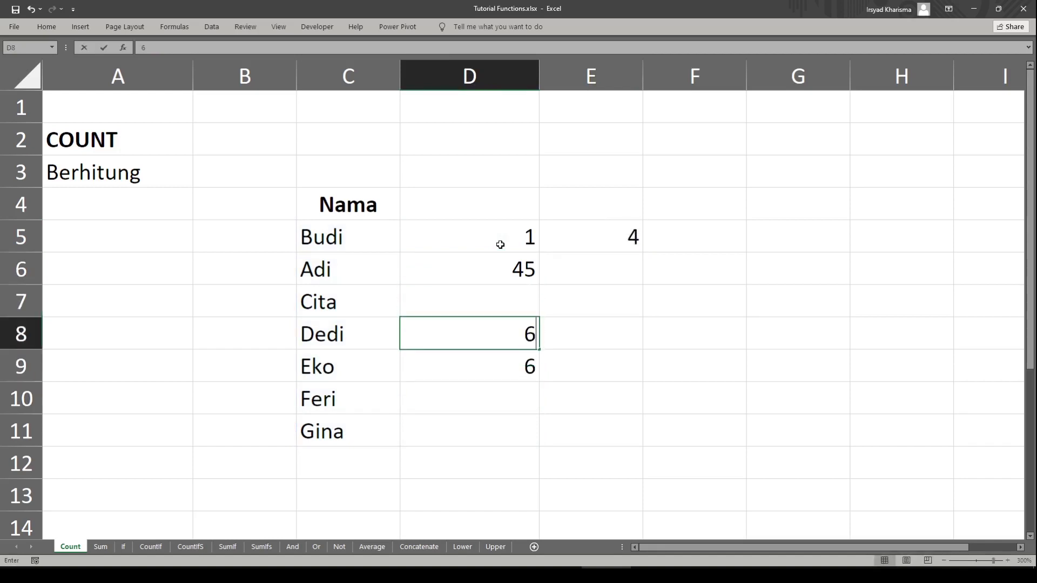
pyautogui.press('Up')
pyautogui.press('Down')
pyautogui.write('4')
pyautogui.press('Up')
pyautogui.press('Up')
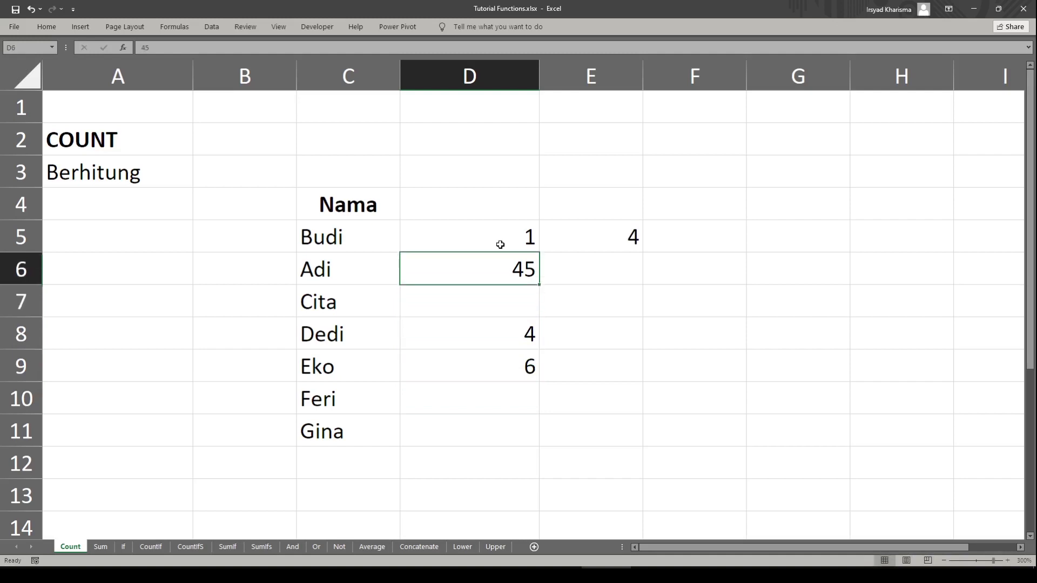
# - Fill the remaining empty cells of column D with 4 in D7, 2 in D10 and 1 in D11
pyautogui.press('Down')
pyautogui.write('4')
pyautogui.press('Return')
pyautogui.press('Down')
pyautogui.press('Down')
pyautogui.press('Down')
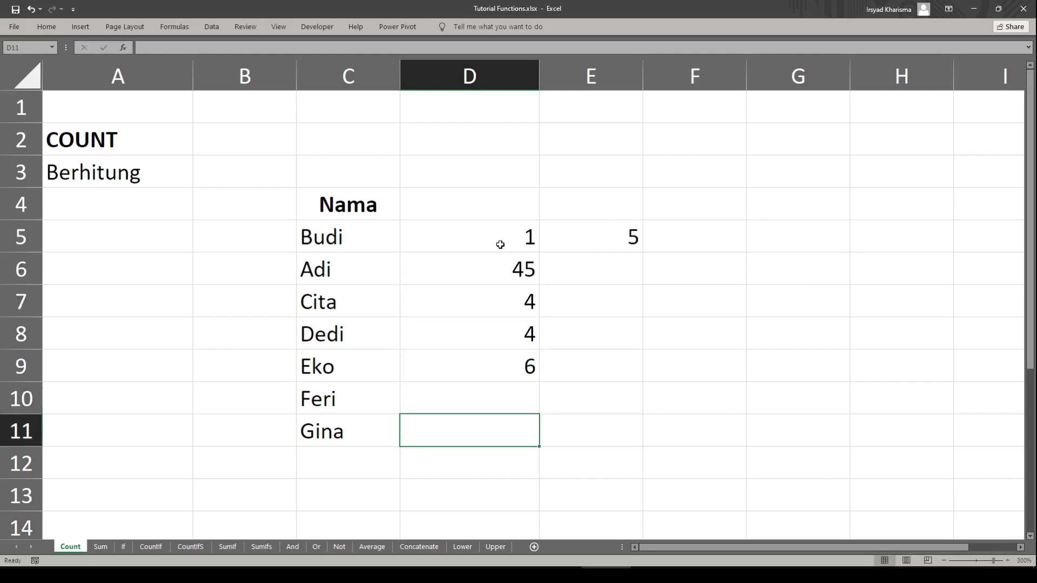
pyautogui.write('1')
pyautogui.press('Up')
pyautogui.write('2')
pyautogui.press('Down')
pyautogui.moveTo(368, 234); pyautogui.dragTo(468, 421)
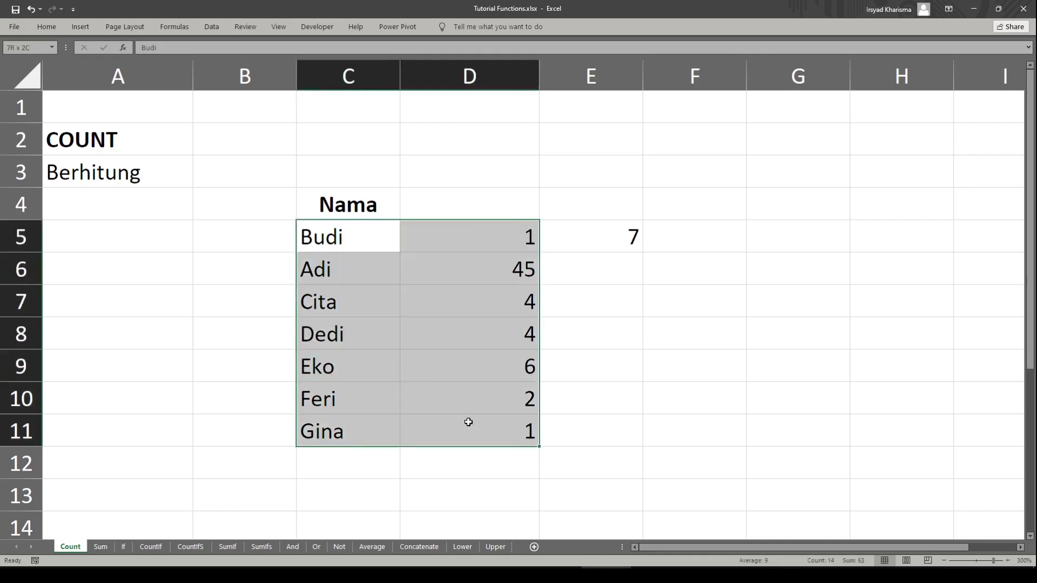
pyautogui.moveTo(471, 246); pyautogui.dragTo(483, 421)
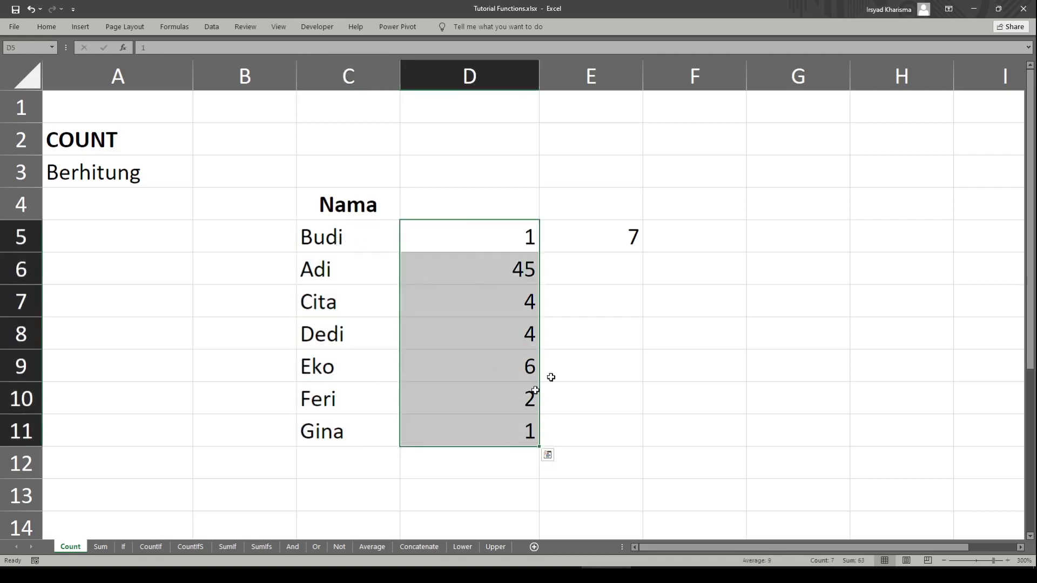
# - Enter a COUNTA formula in E6 to count the non-empty cells in C5:C11
pyautogui.click(597, 268)
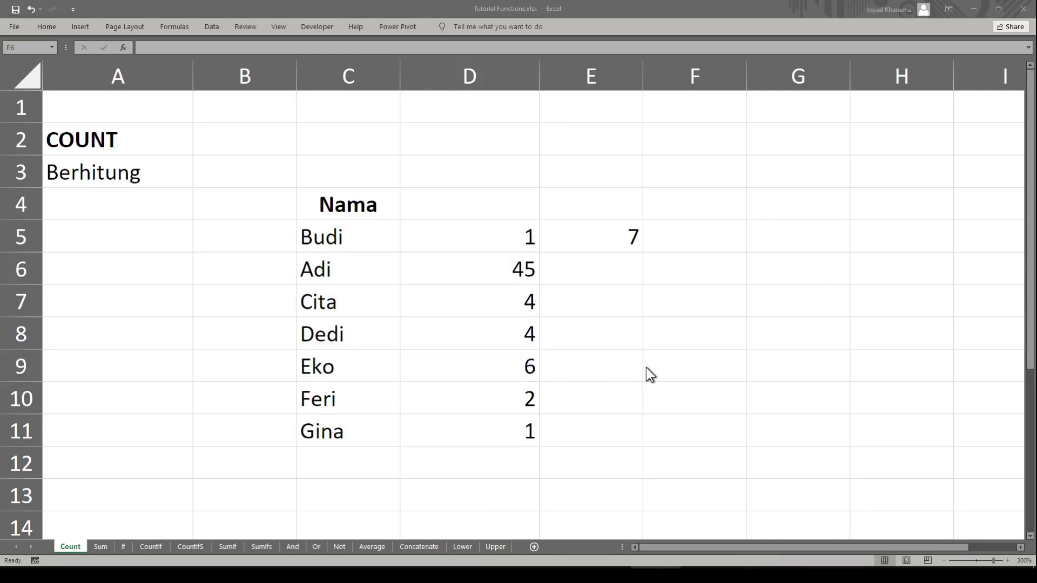
pyautogui.click(606, 267)
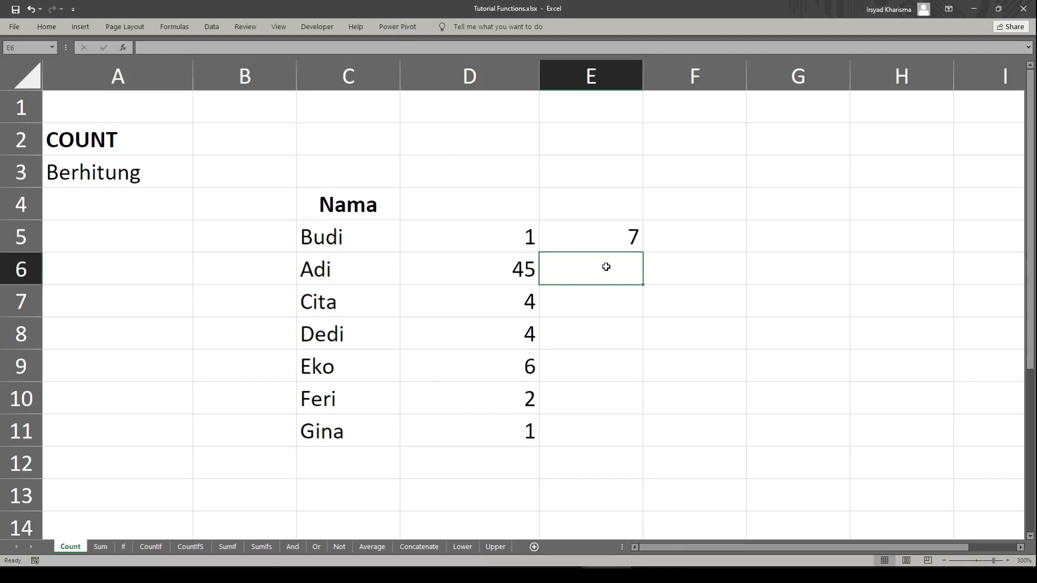
pyautogui.write('=counta')
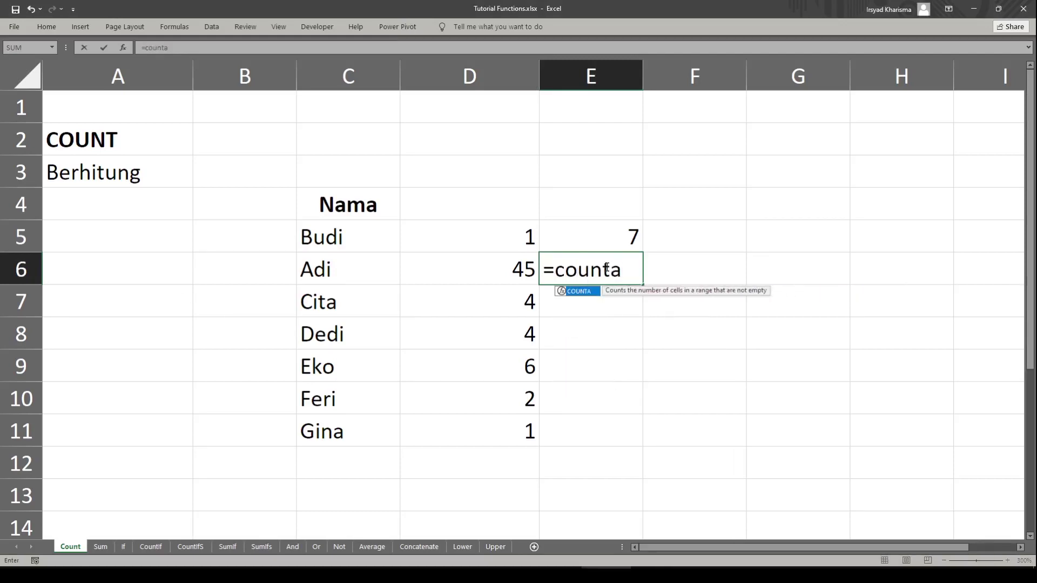
pyautogui.press('Tab')
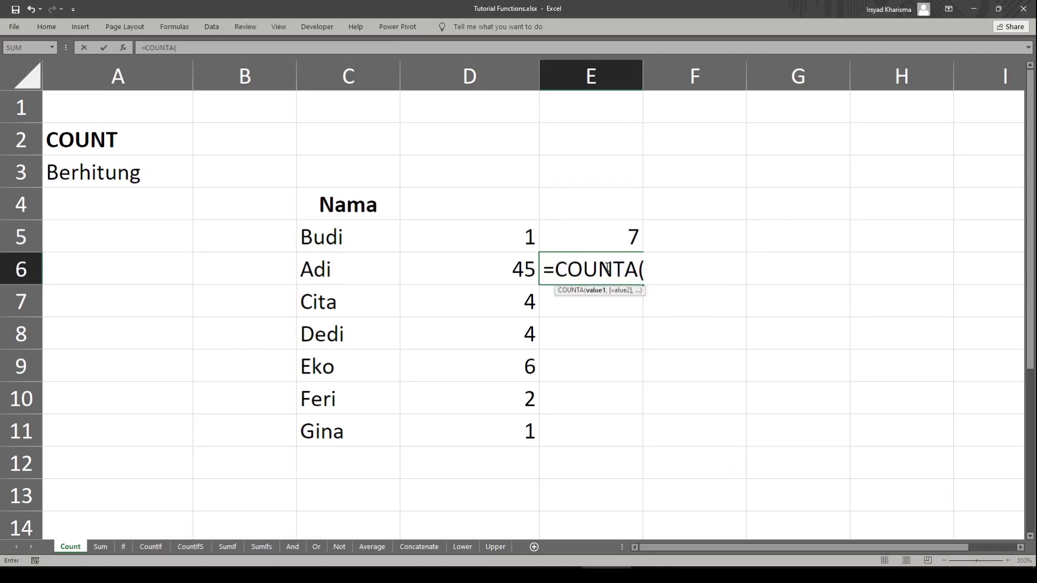
pyautogui.moveTo(343, 233); pyautogui.dragTo(345, 436)
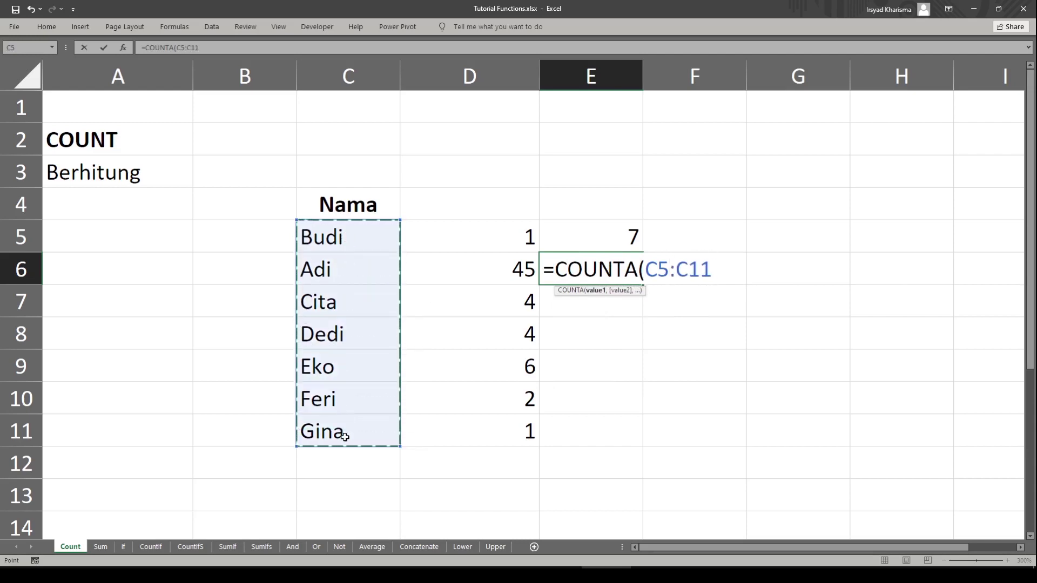
pyautogui.press('Return')
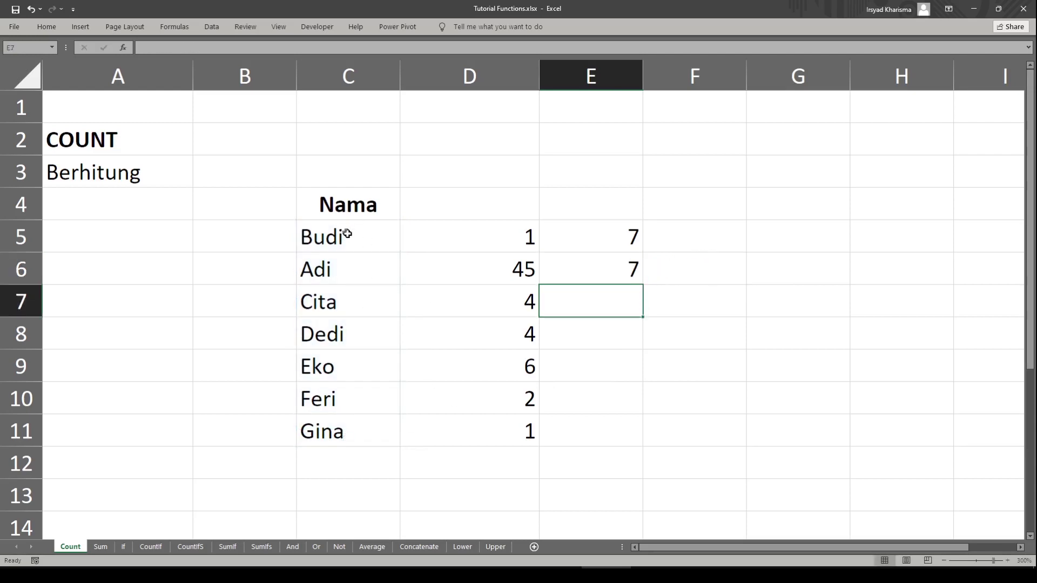
# - Clear the names in C8:C9 and check the COUNTA cell E6
pyautogui.click(348, 341)
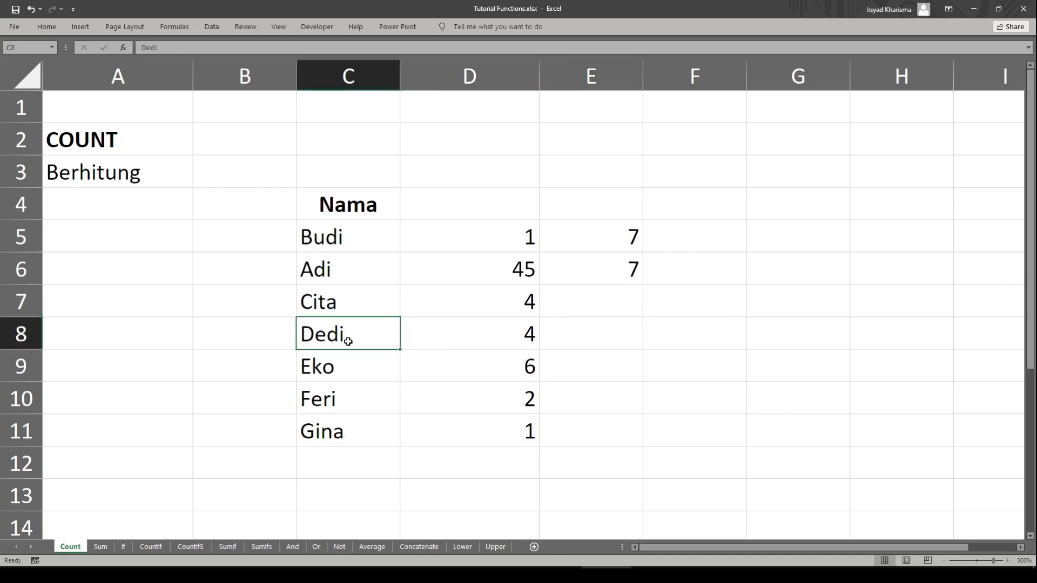
pyautogui.hotkey('shift', 'Down')
pyautogui.press('Delete')
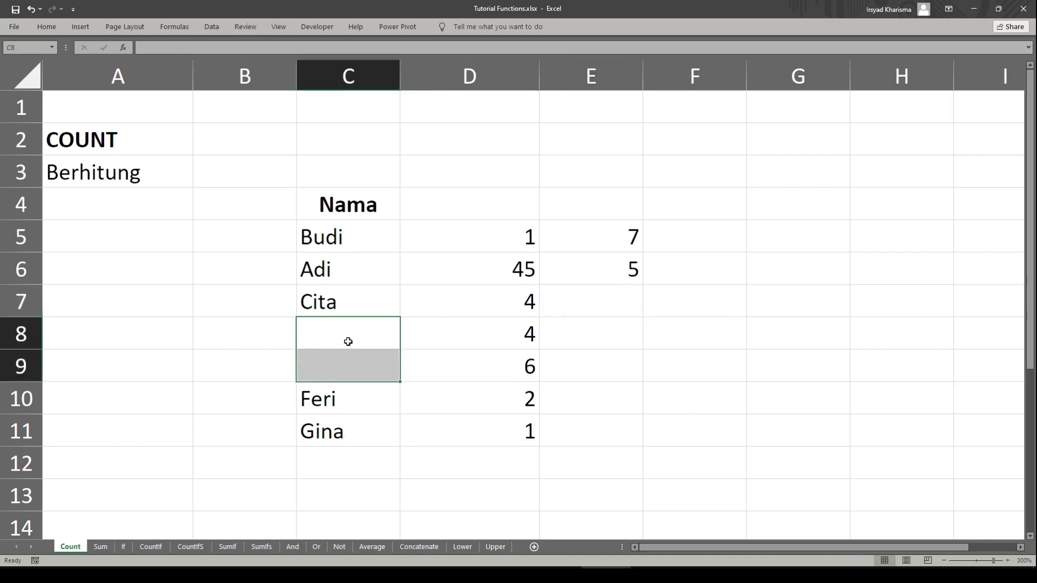
pyautogui.click(564, 324)
pyautogui.click(598, 268)
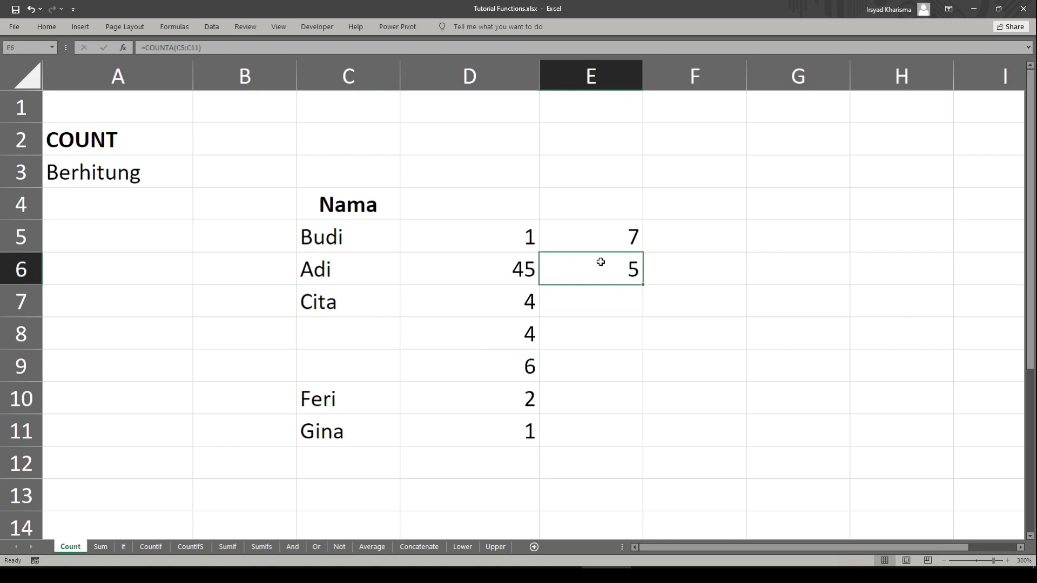
# - Enter a COUNTBLANK formula in E7 for the empty cells in C5:D11, and reopen it to check its range
pyautogui.click(610, 339)
pyautogui.click(632, 301)
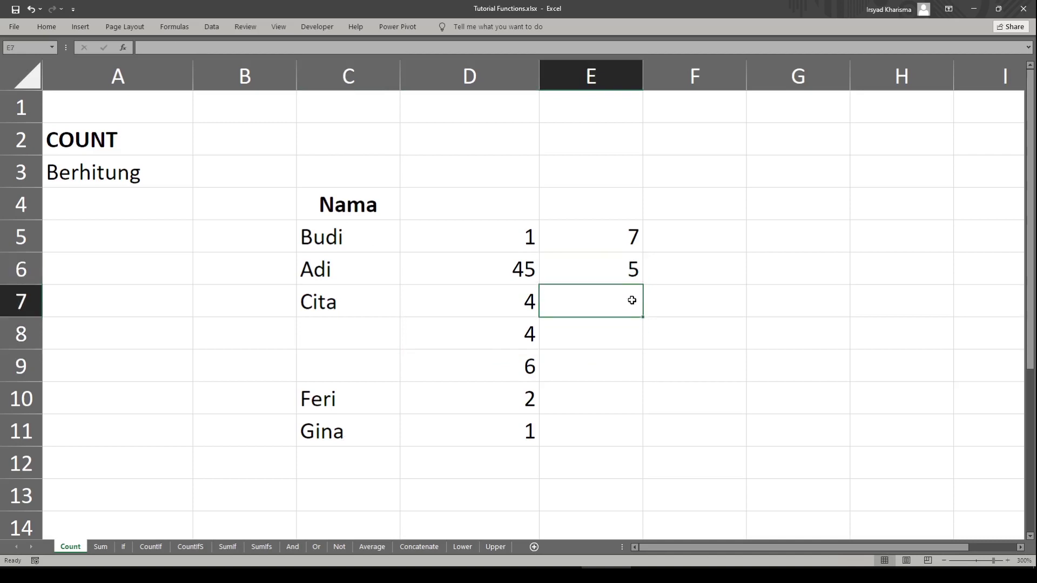
pyautogui.write('=count')
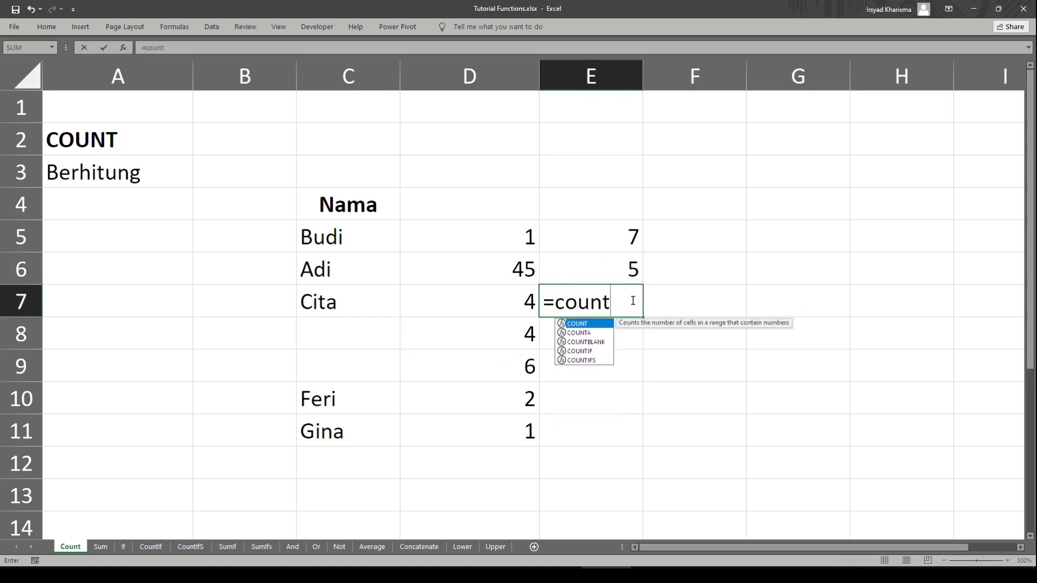
pyautogui.write('bla')
pyautogui.press('BackSpace')
pyautogui.write('lank')
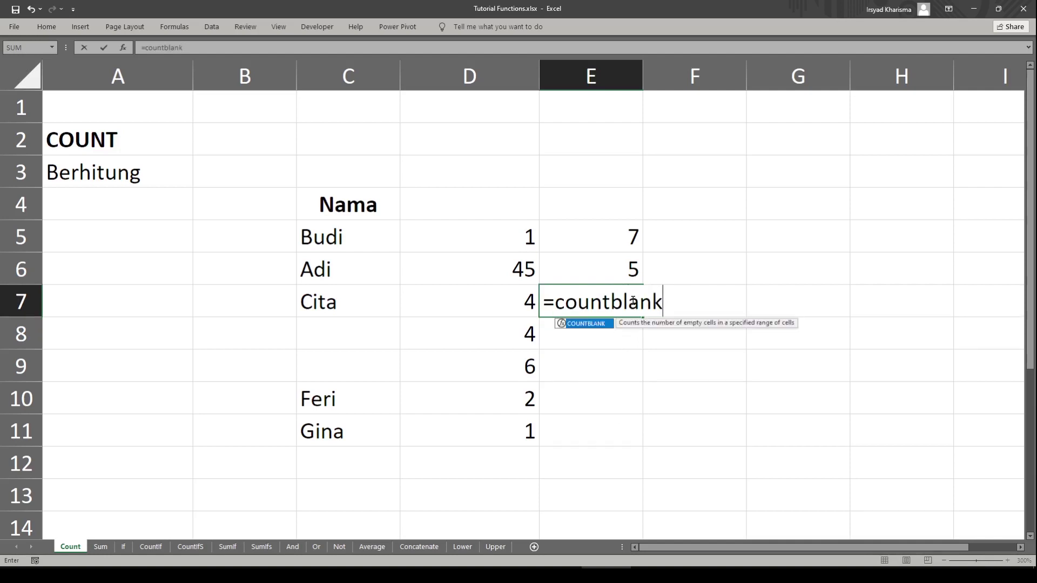
pyautogui.write('(')
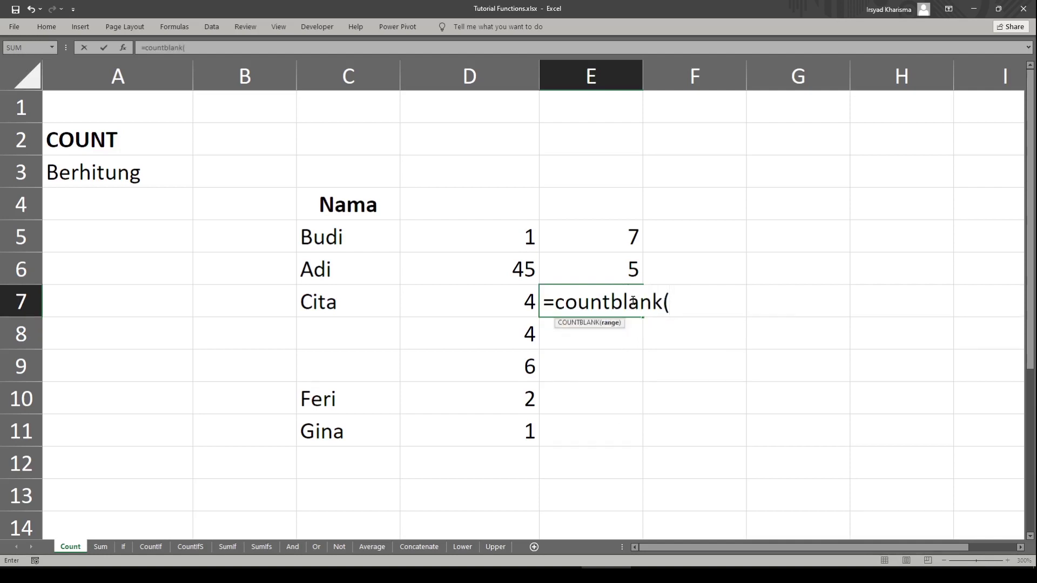
pyautogui.press('Left')
pyautogui.press('Left')
pyautogui.press('Up')
pyautogui.press('Up')
pyautogui.press('Up')
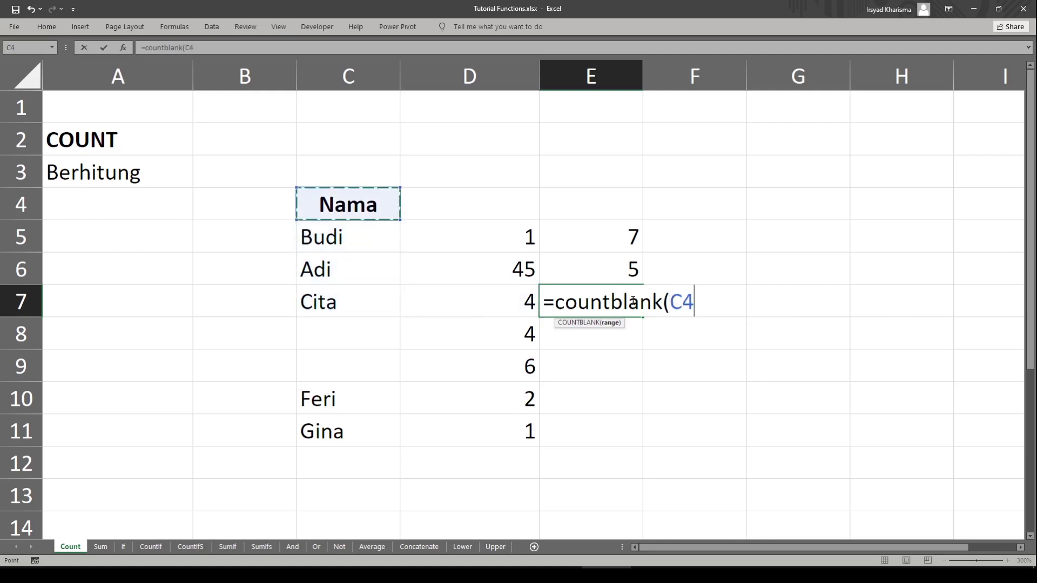
pyautogui.press('Down')
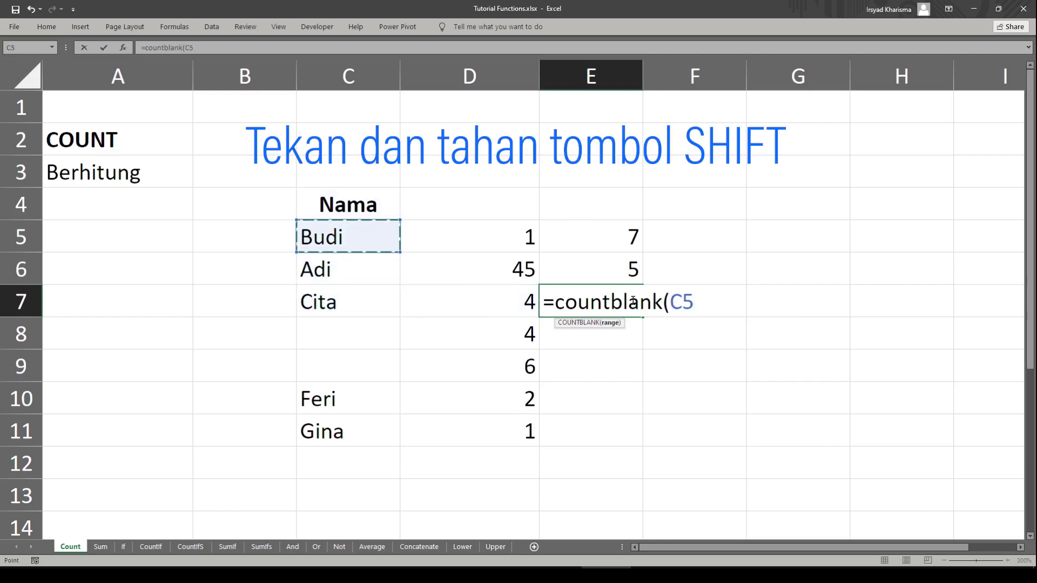
pyautogui.hotkey('shift', 'Down')
pyautogui.hotkey('shift', 'Down')
pyautogui.hotkey('shift', 'Down')
pyautogui.hotkey('shift', 'Down')
pyautogui.hotkey('shift', 'Down')
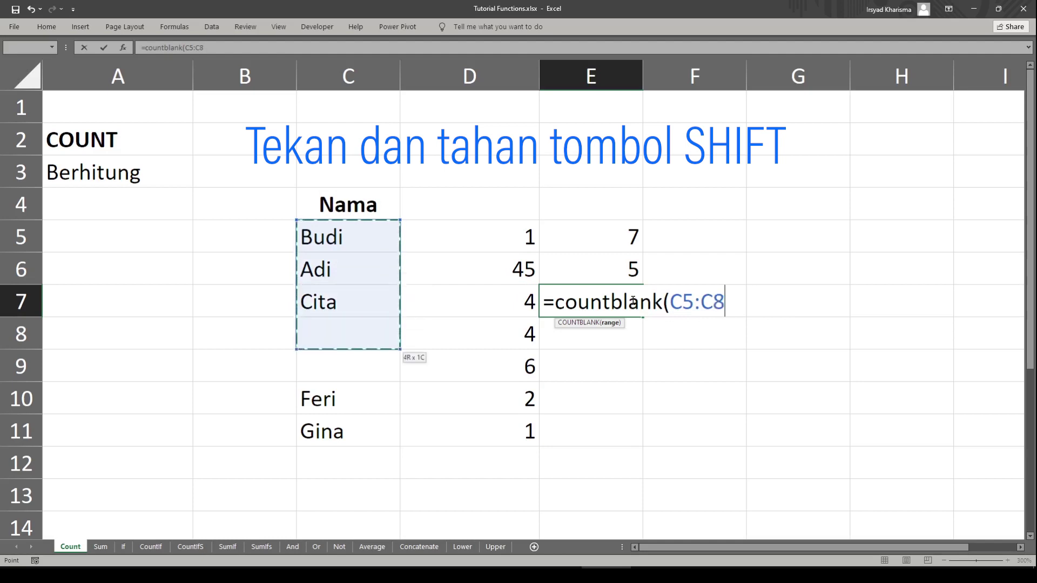
pyautogui.hotkey('shift', 'Down')
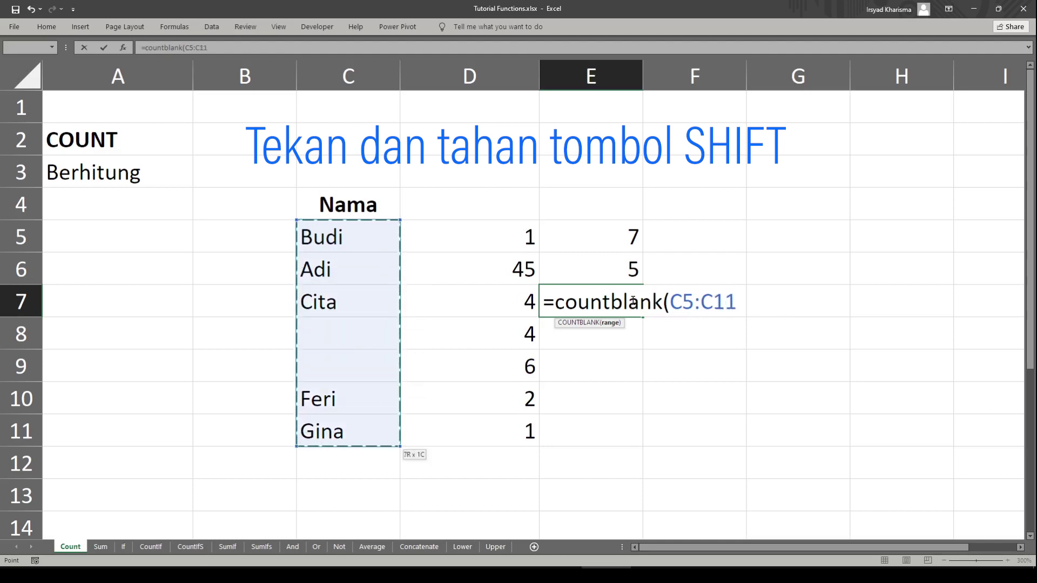
pyautogui.hotkey('shift', 'Right')
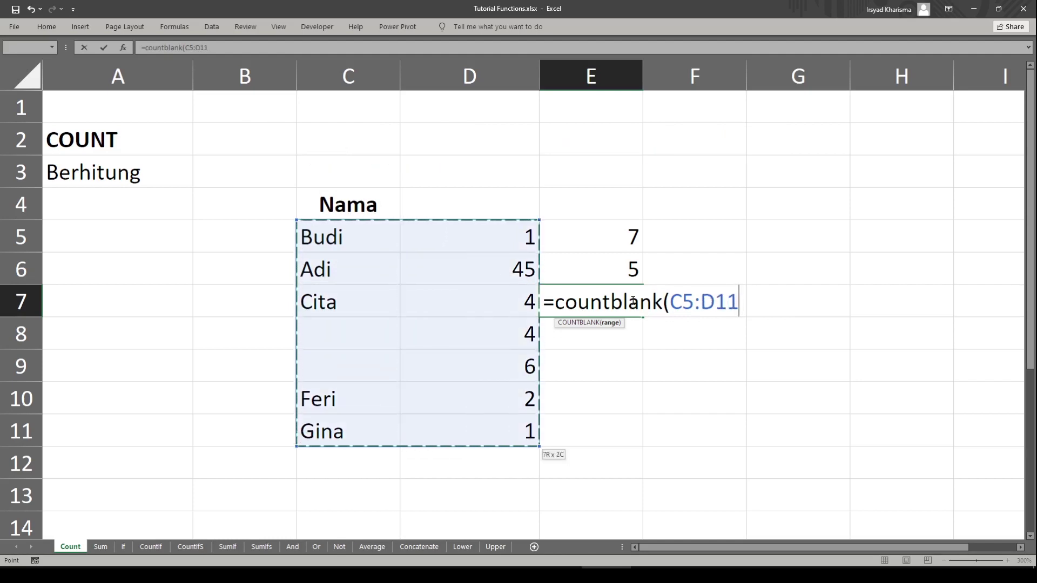
pyautogui.press('Return')
pyautogui.click(632, 299)
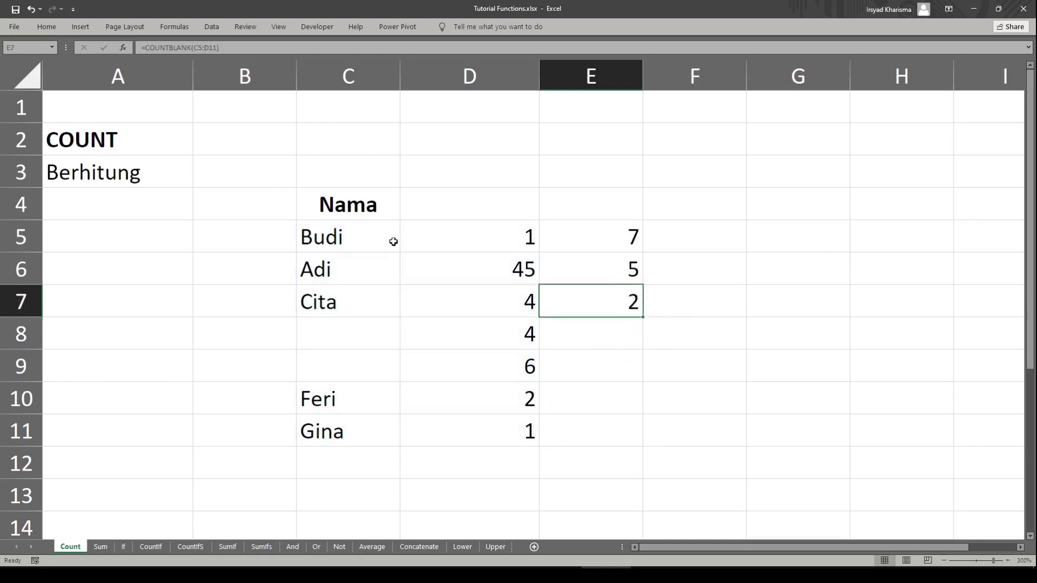
pyautogui.doubleClick(588, 301)
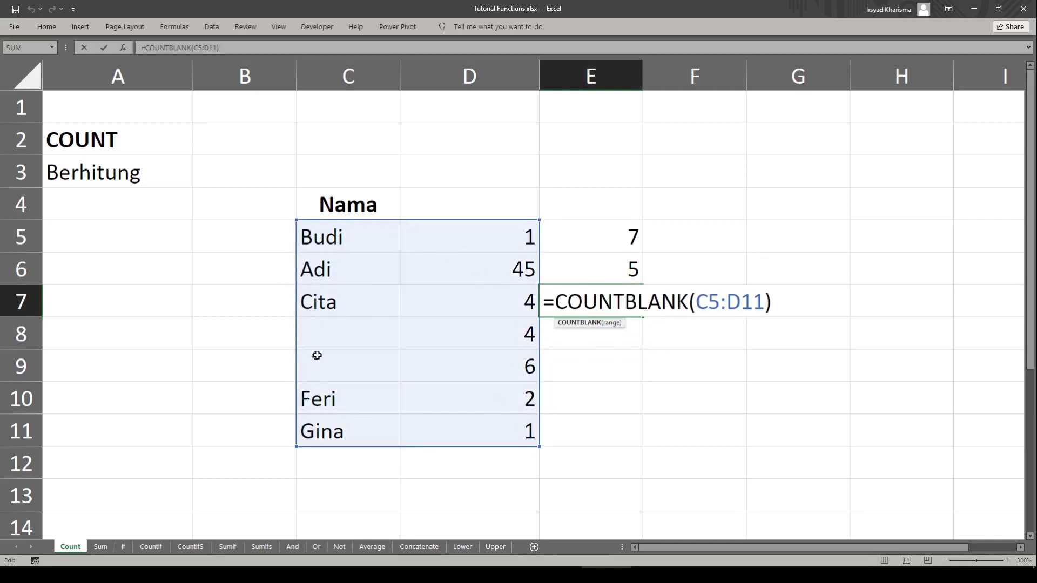
# - Leave the COUNTBLANK formula in E7 as it is and check the cell's result
pyautogui.press('Escape')
pyautogui.click(606, 340)
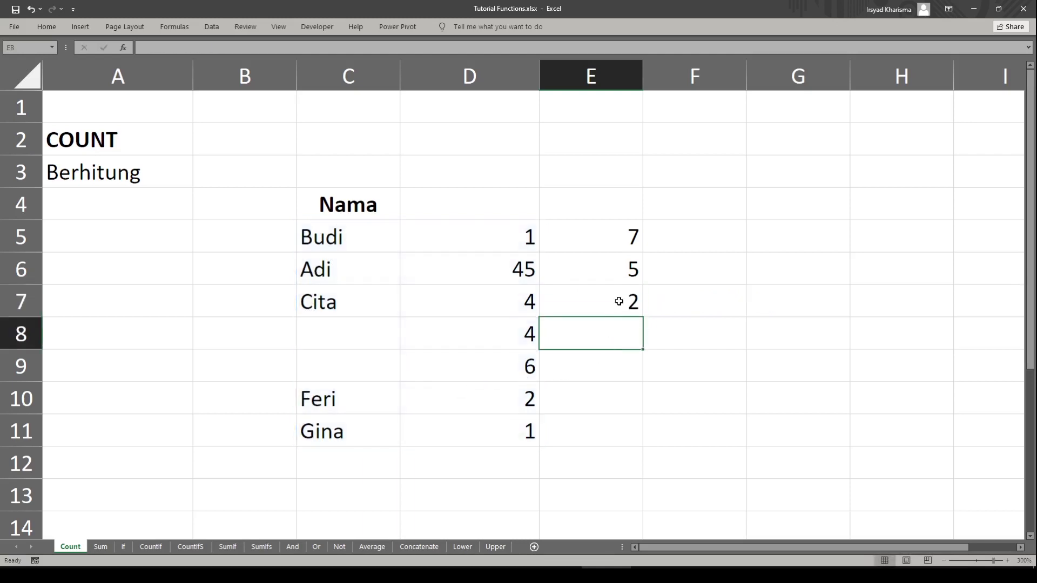
pyautogui.click(619, 302)
pyautogui.click(610, 339)
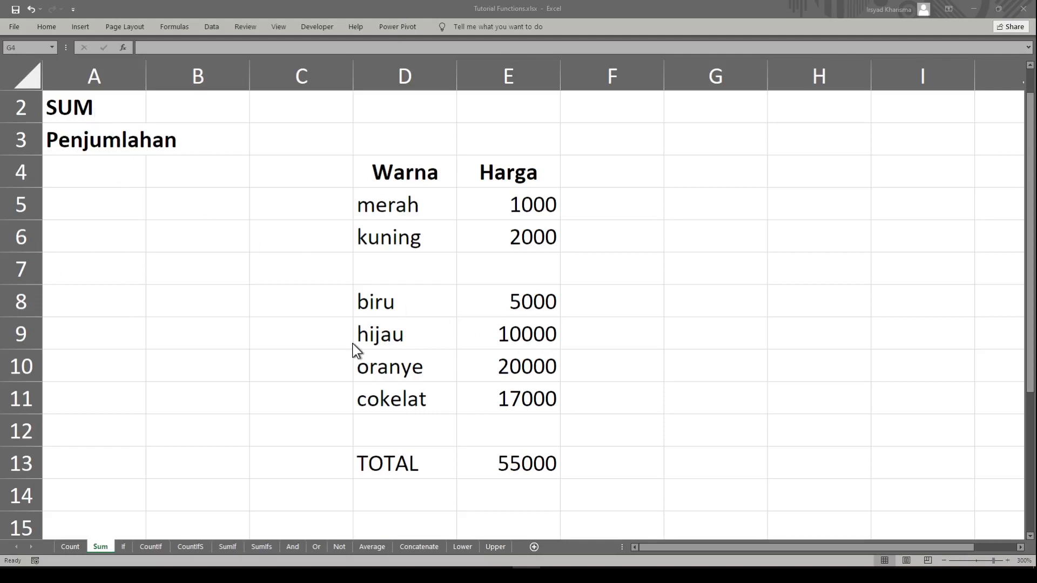
# - Examine the Harga values and the SUM formula in the TOTAL cell E13 on the Sum sheet
pyautogui.click(493, 209)
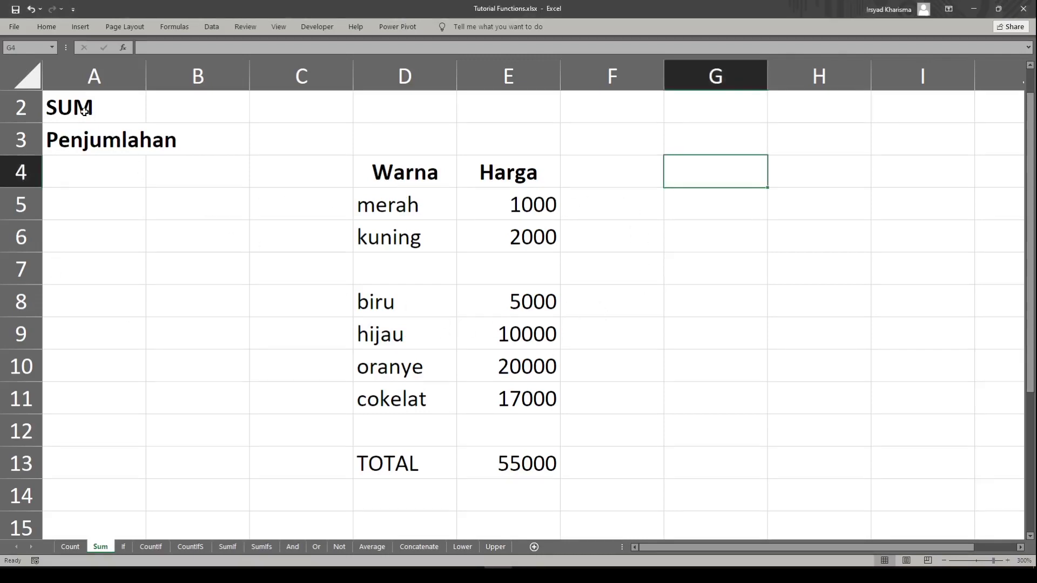
pyautogui.click(507, 202)
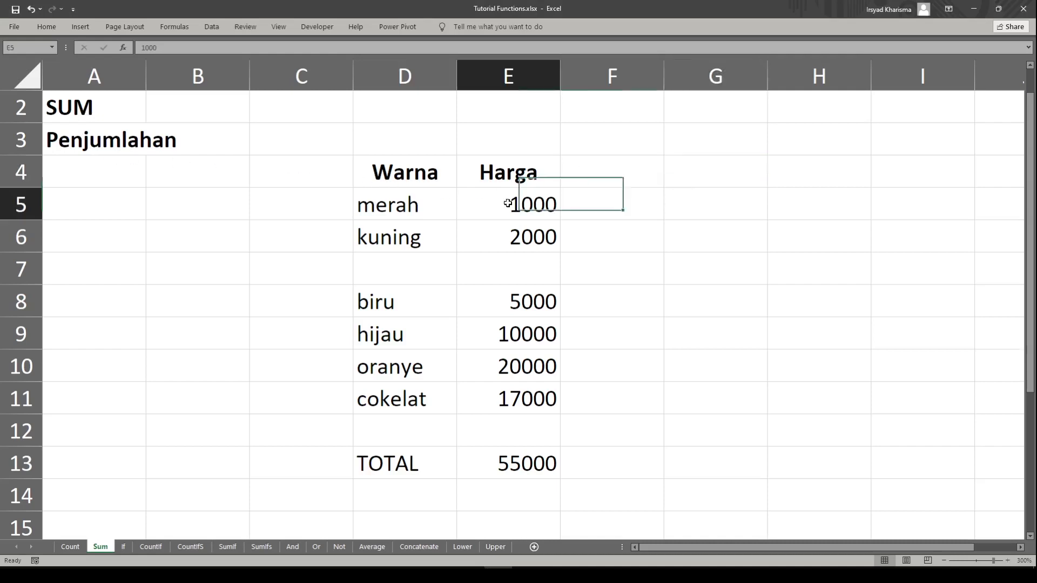
pyautogui.doubleClick(514, 464)
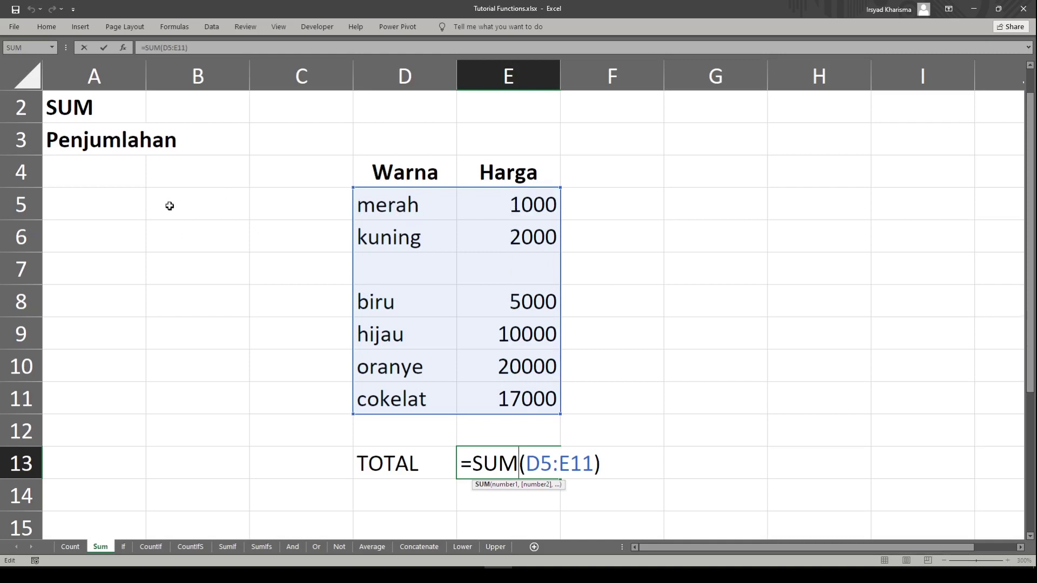
pyautogui.hotkey('ctrl', 'Return')
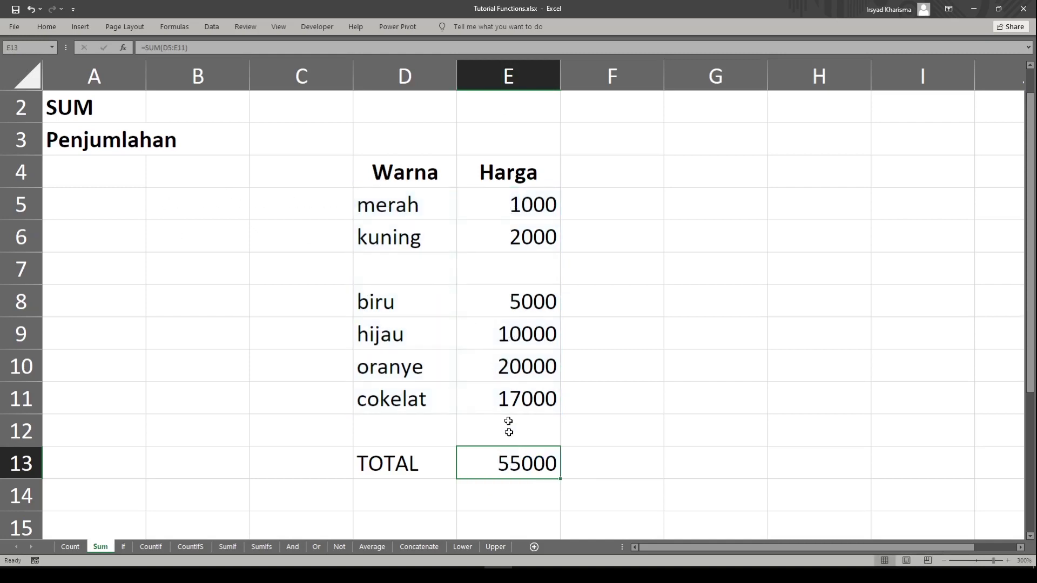
# - Set the Harga values in E5:E6 and E8:E11 to 1 each, and check the TOTAL cell E13
pyautogui.click(526, 214)
pyautogui.write('1')
pyautogui.press('Return')
pyautogui.write('1')
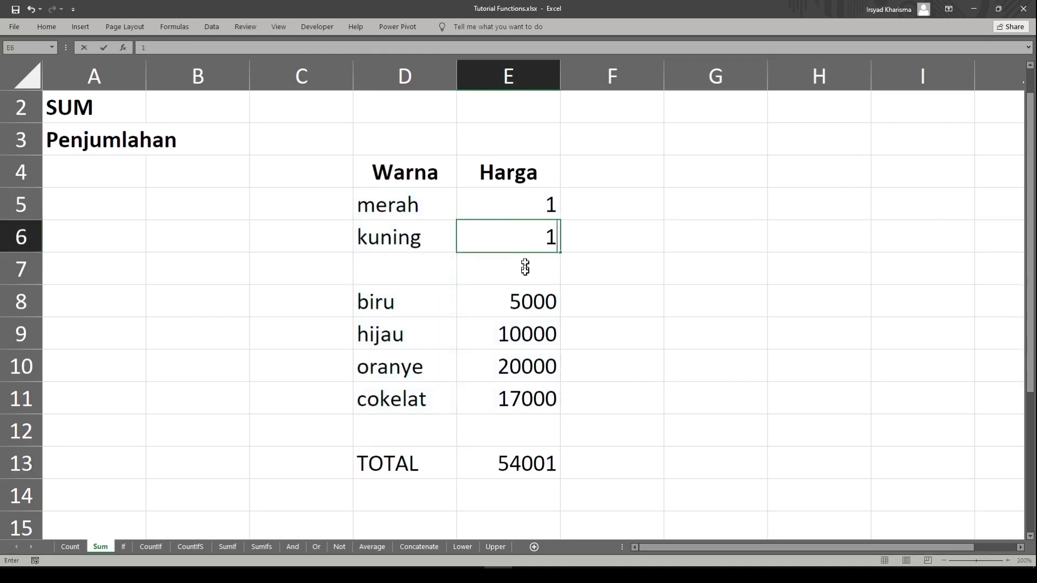
pyautogui.click(525, 299)
pyautogui.write('1')
pyautogui.press('Return')
pyautogui.write('1')
pyautogui.press('Return')
pyautogui.write('1')
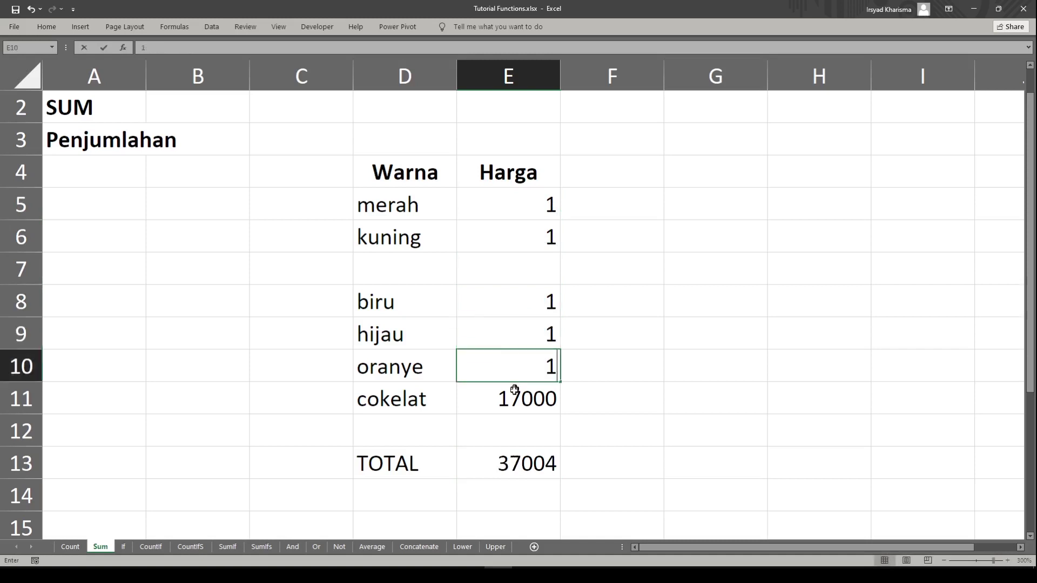
pyautogui.press('Return')
pyautogui.write('1')
pyautogui.press('Return')
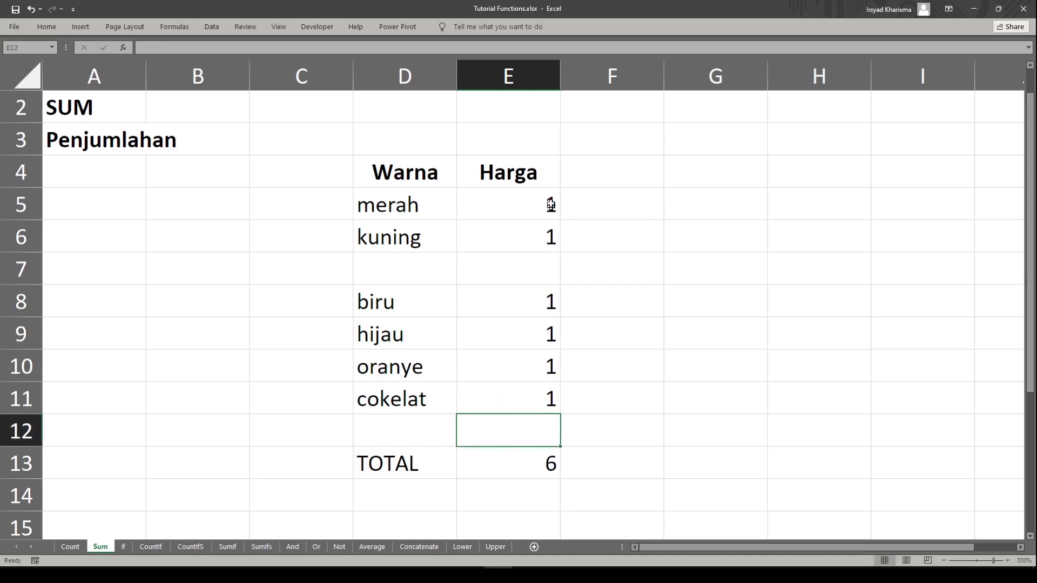
pyautogui.moveTo(548, 204); pyautogui.dragTo(543, 399)
pyautogui.click(535, 467)
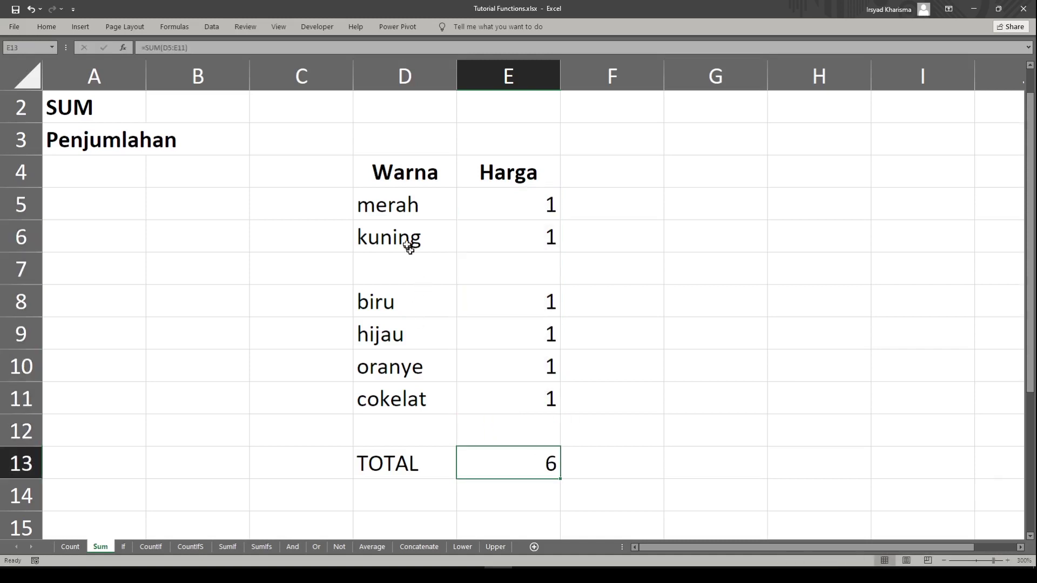
# - Replace the text in D6 with 2 and enter 2 in the empty cell D7
pyautogui.click(398, 230)
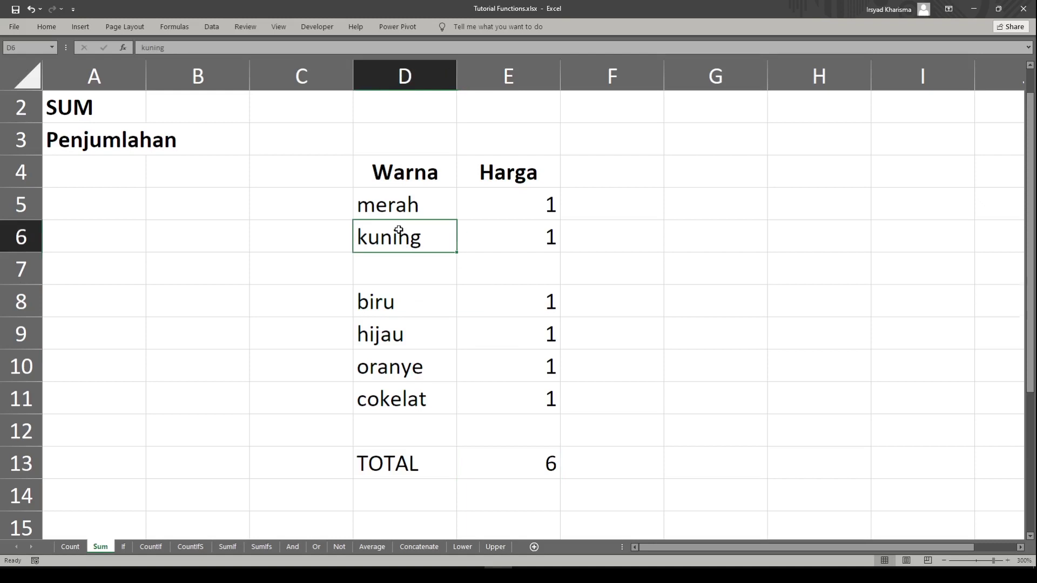
pyautogui.write('2')
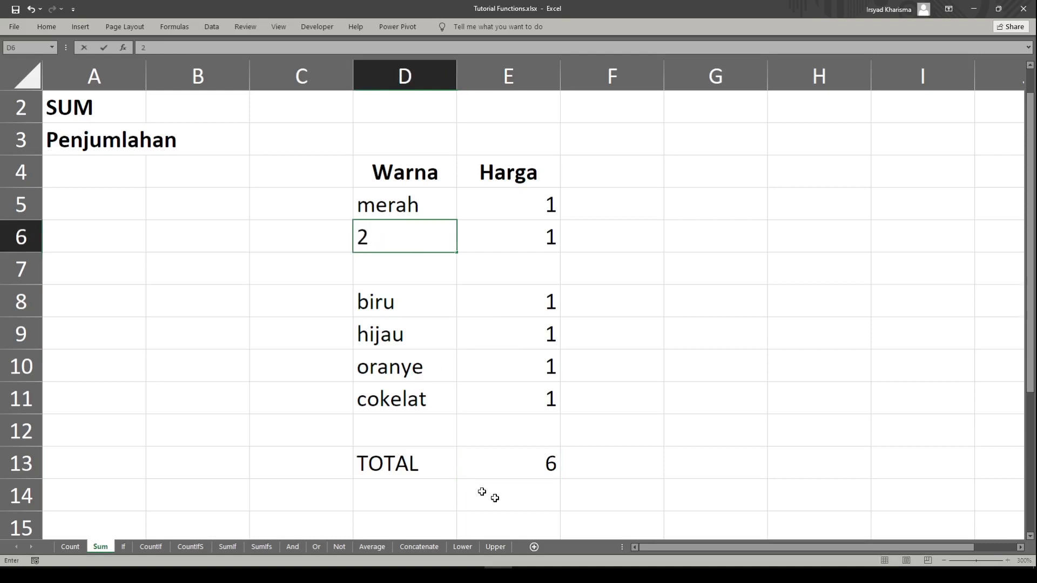
pyautogui.press('Return')
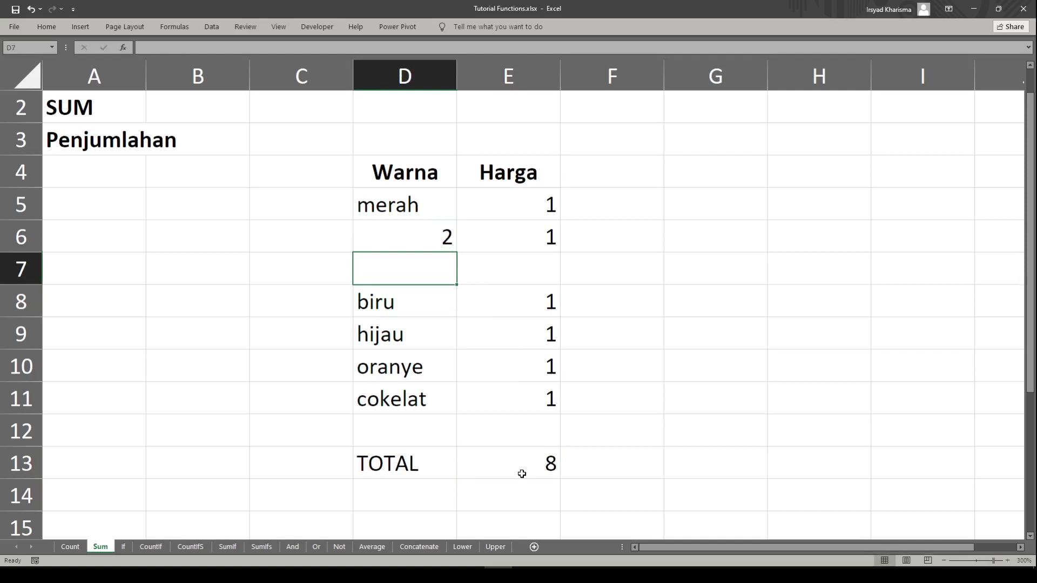
pyautogui.click(406, 296)
pyautogui.click(410, 275)
pyautogui.write('2')
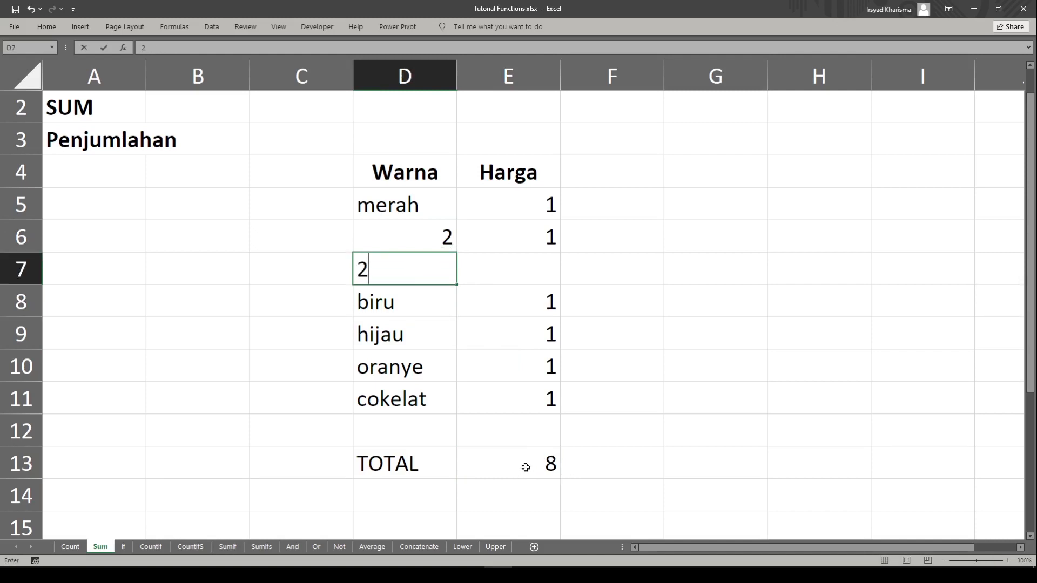
pyautogui.press('Return')
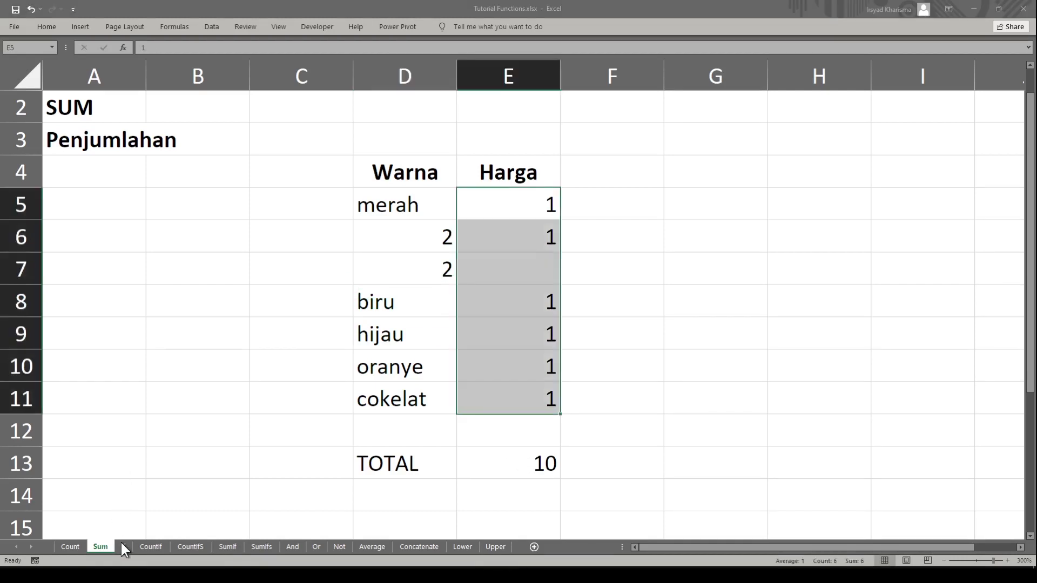
# - Open the If sheet and look over the IF syntax with the Nilai Akhir and Grade columns
pyautogui.click(123, 547)
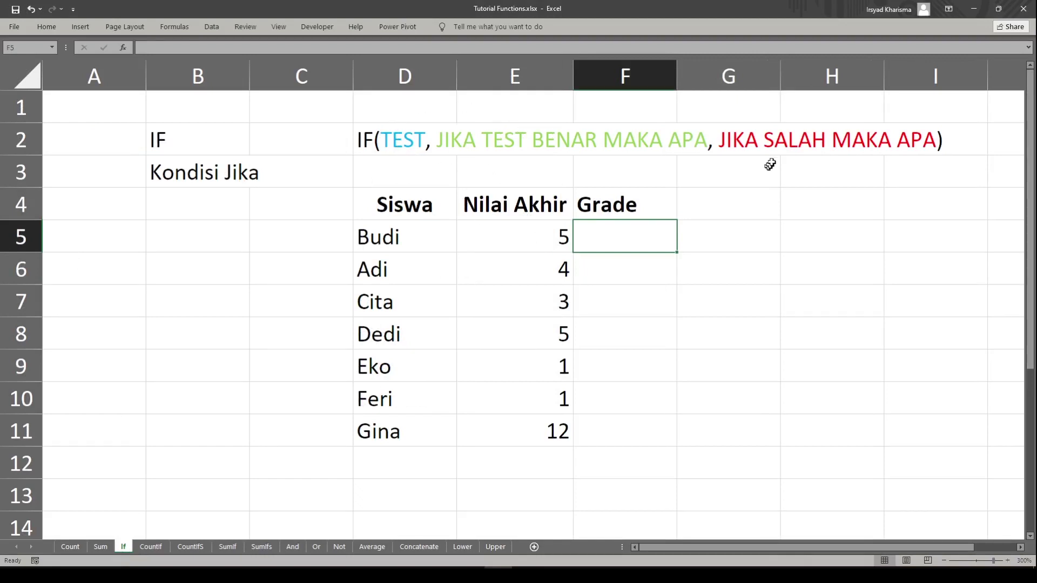
pyautogui.click(488, 243)
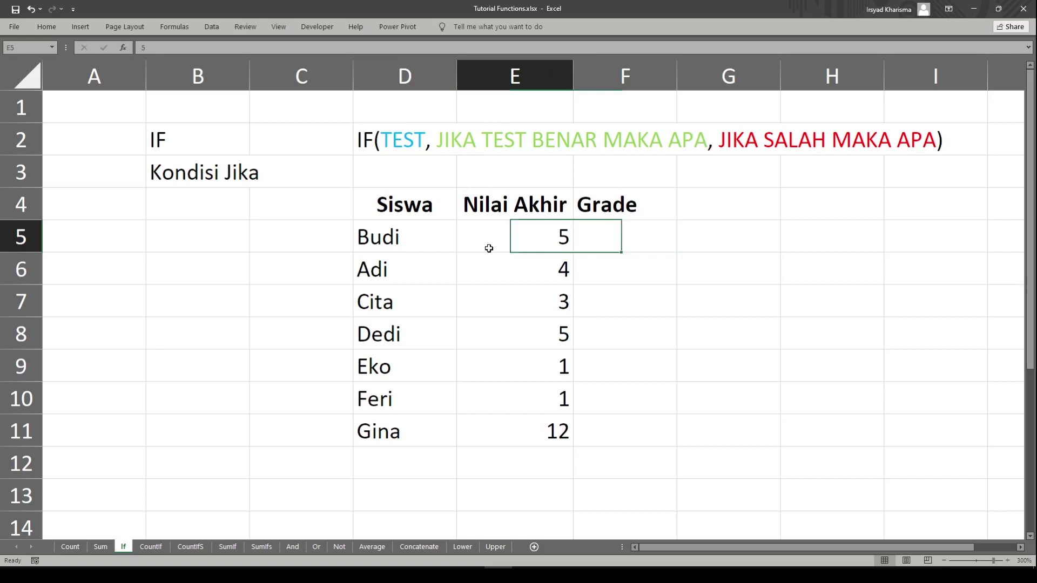
pyautogui.click(395, 160)
pyautogui.click(619, 207)
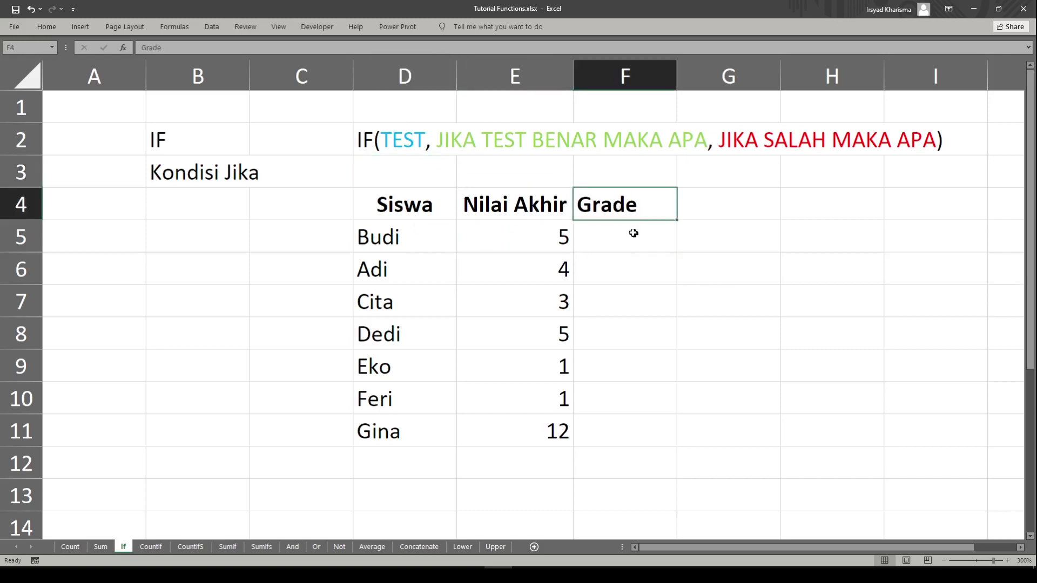
# - Begin an IF formula in F5 that tests whether E5 is greater than 6
pyautogui.click(626, 250)
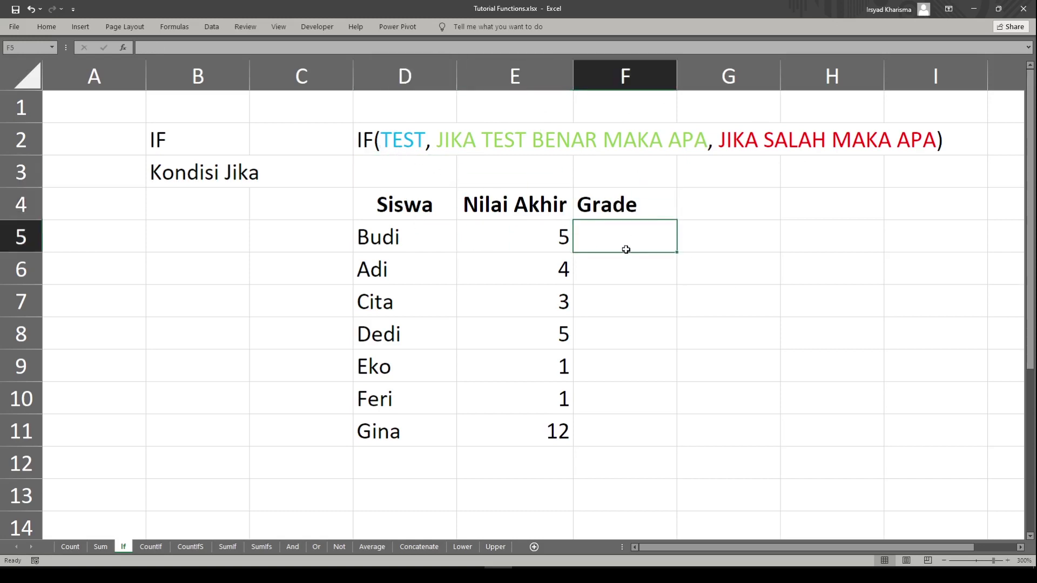
pyautogui.write('=')
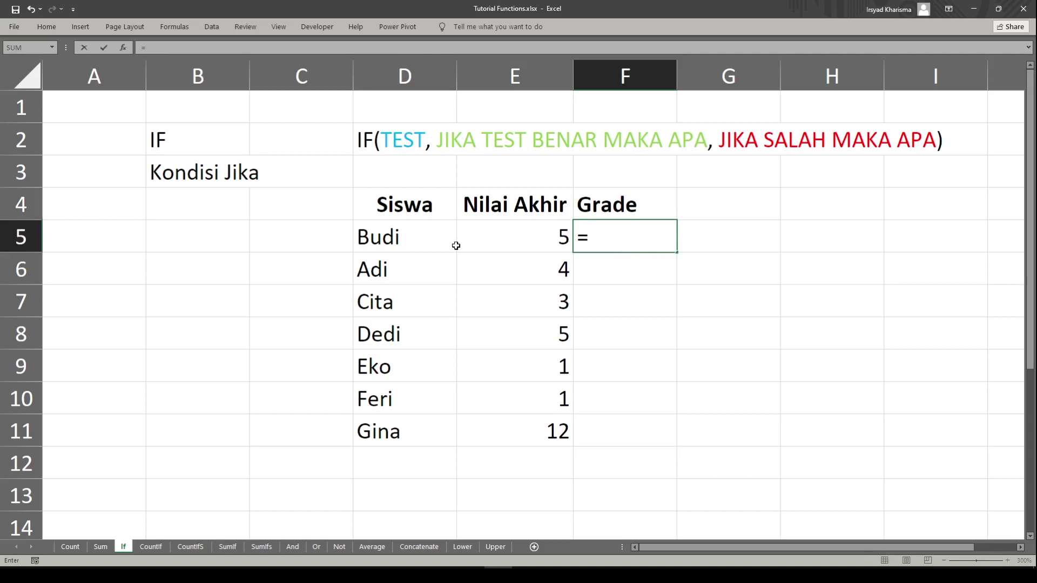
pyautogui.click(516, 245)
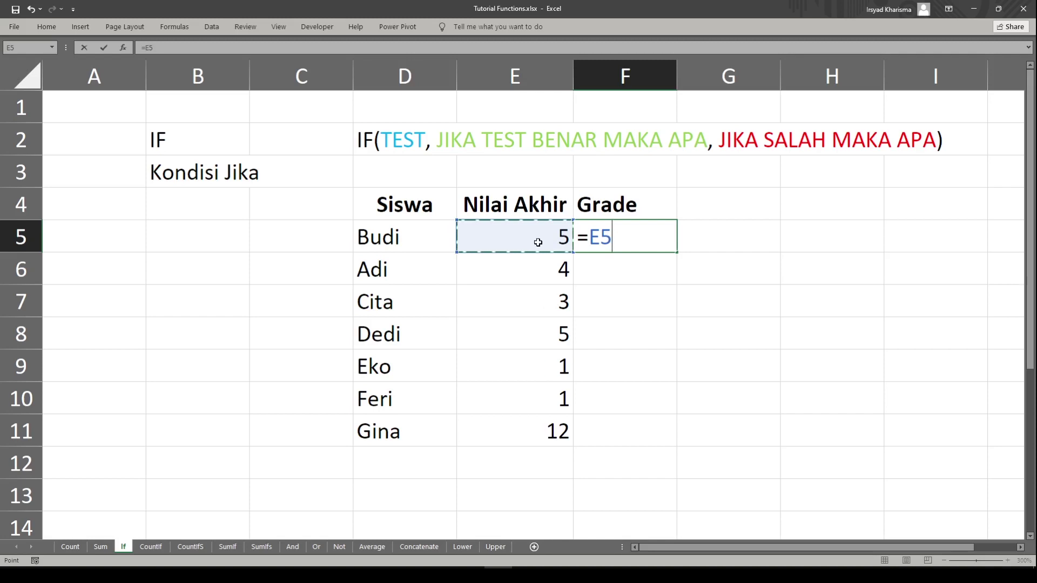
pyautogui.press('BackSpace')
pyautogui.press('BackSpace')
pyautogui.write('if')
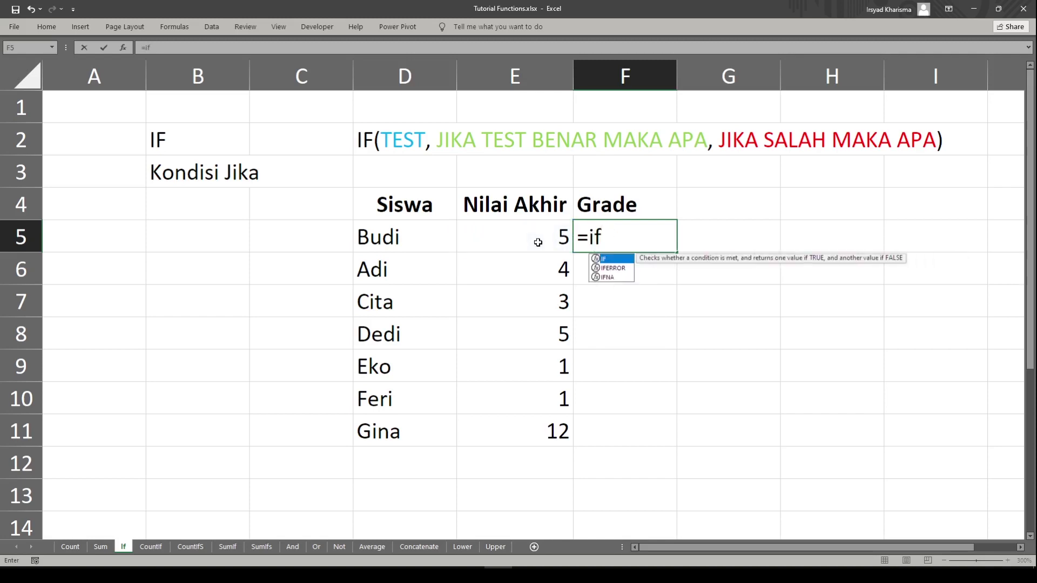
pyautogui.press('Tab')
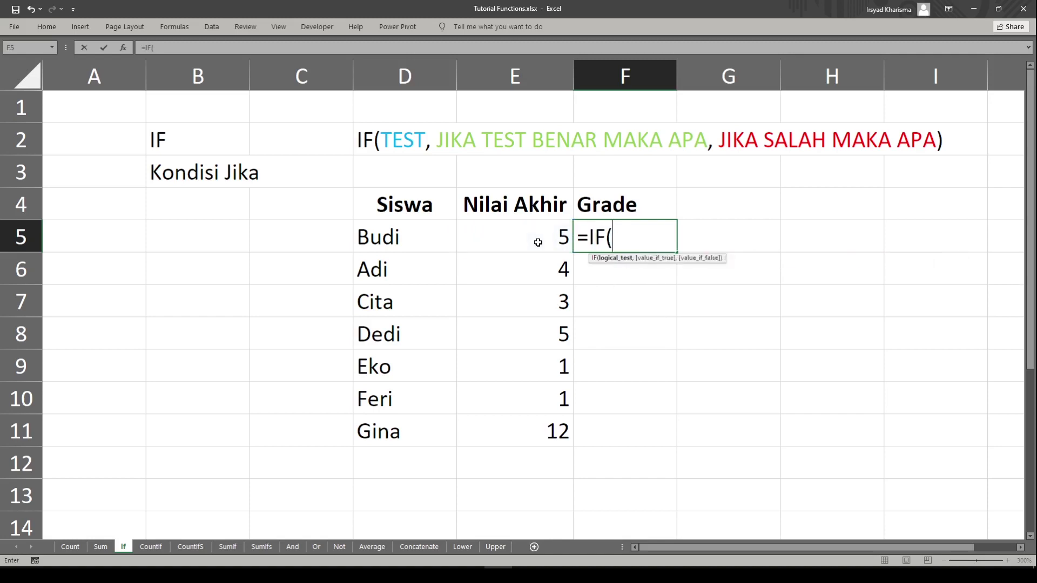
pyautogui.click(538, 243)
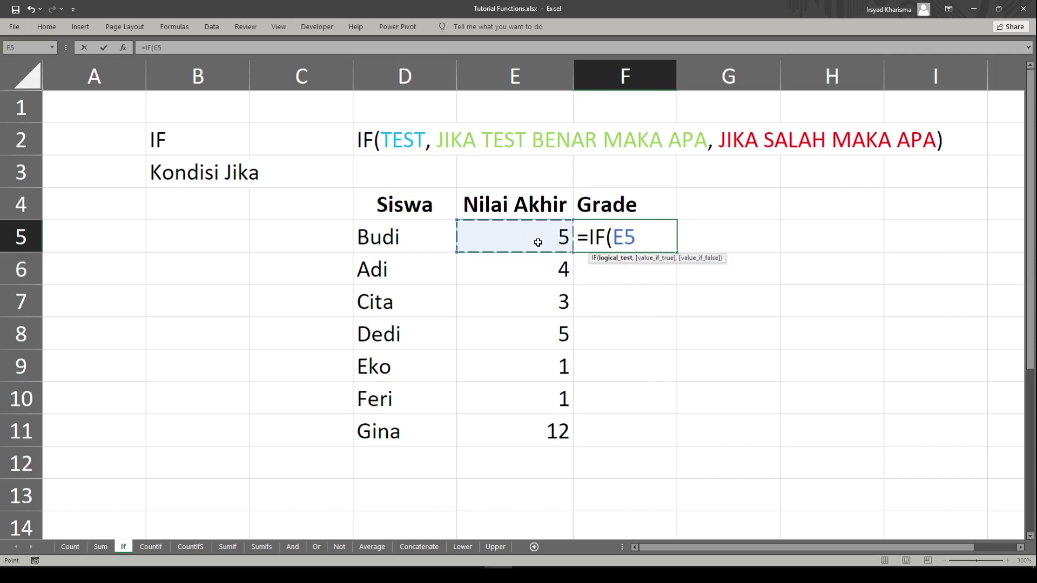
pyautogui.write('>')
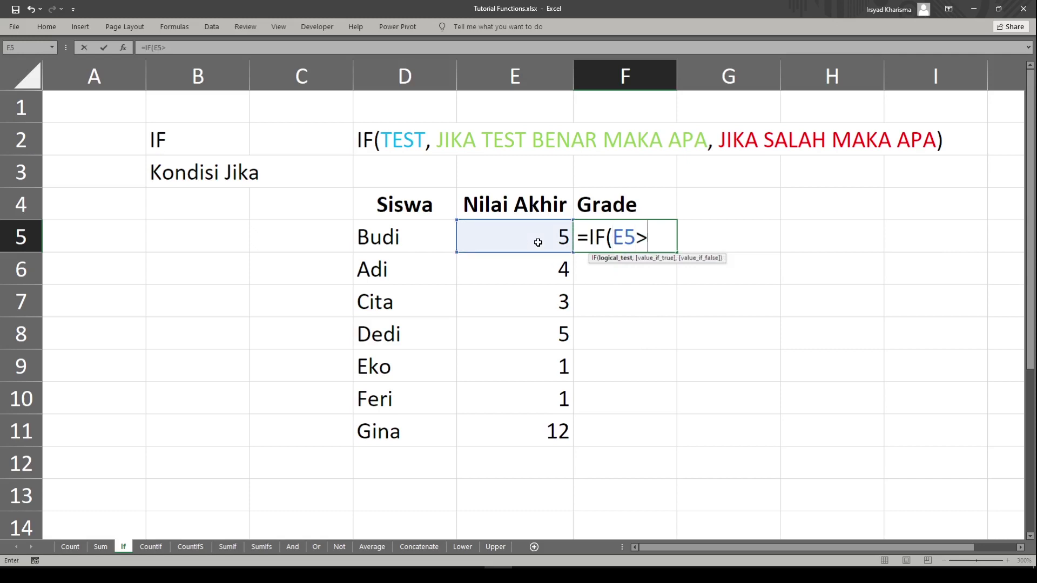
pyautogui.write('6,')
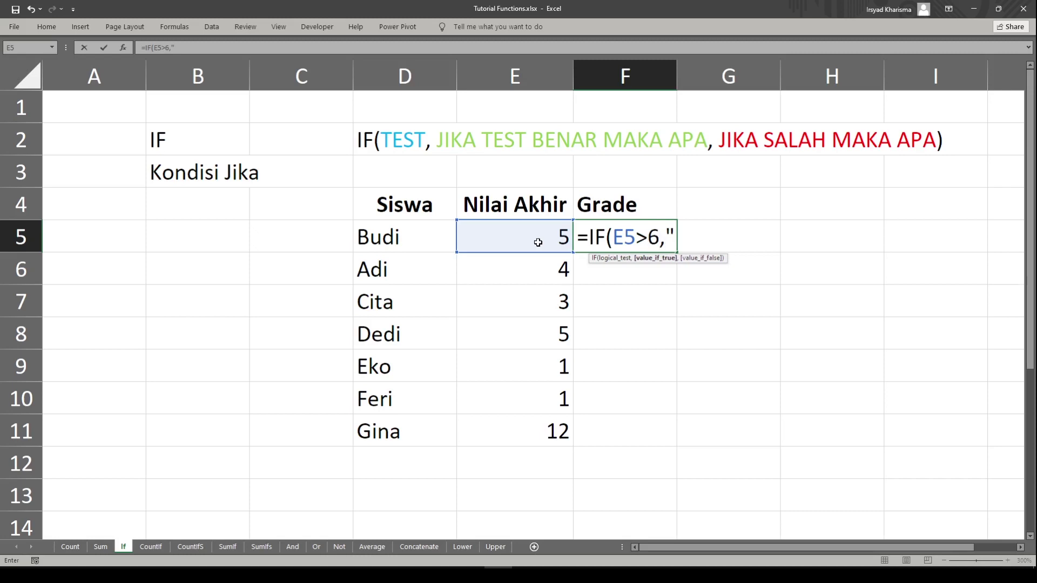
# - Complete the IF formula in F5 with "Lulus" for a true test and "Remidial" for a false one
pyautogui.write('"Lu7')
pyautogui.press('BackSpace')
pyautogui.write('lus","')
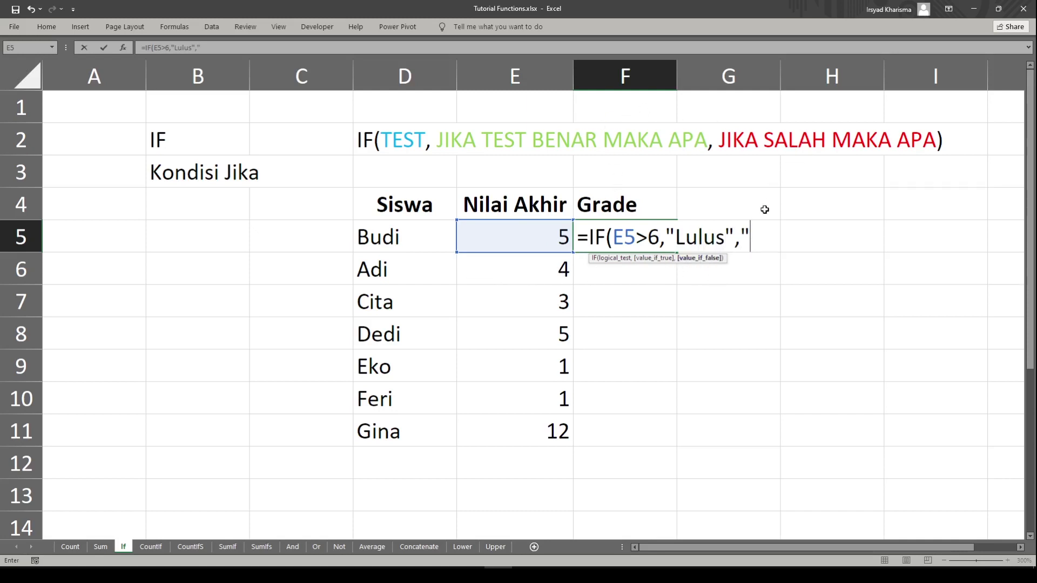
pyautogui.write('Remidial')
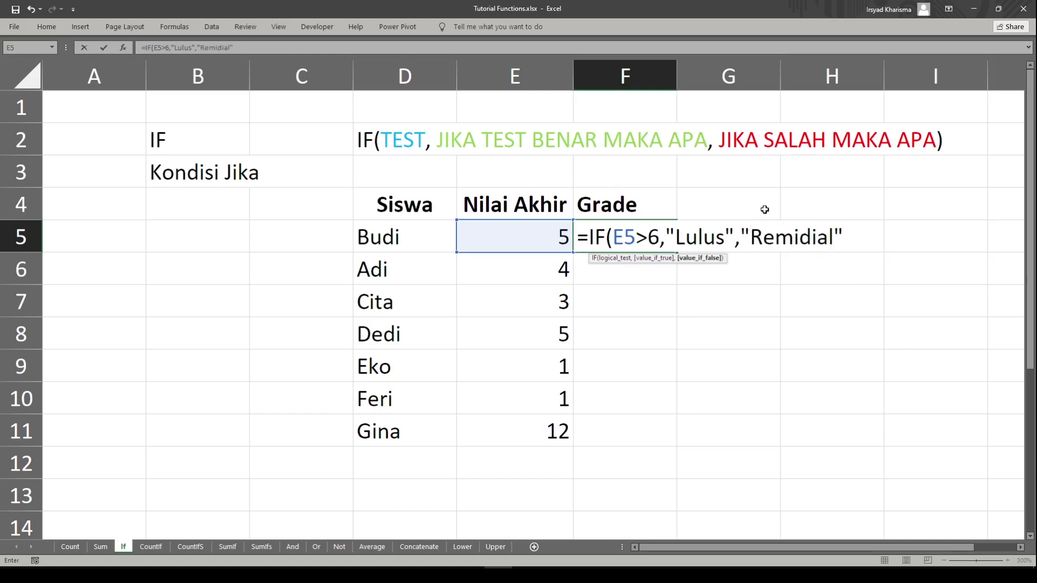
pyautogui.write('")')
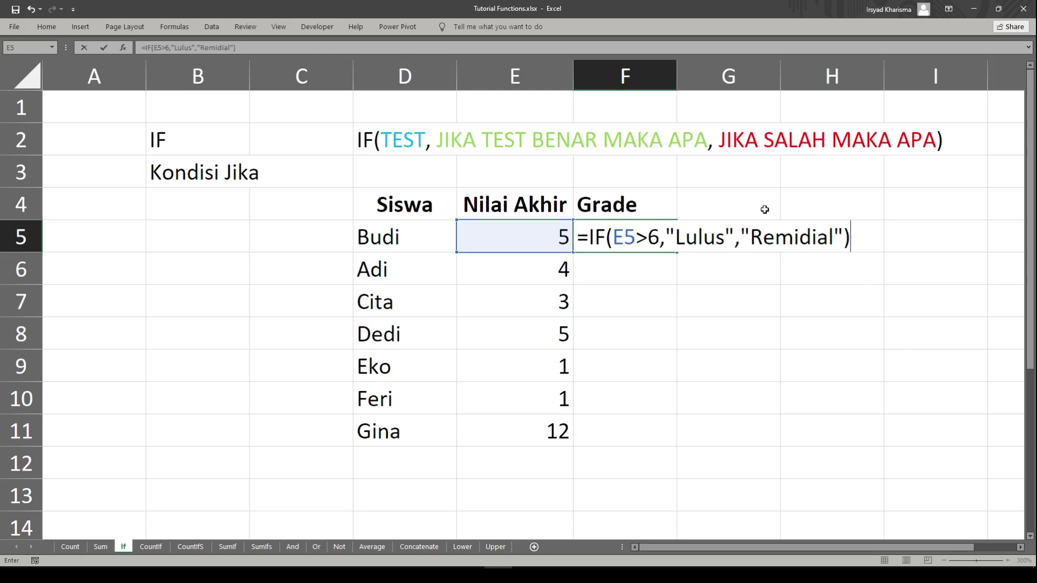
pyautogui.press('Return')
# - Reopen the IF formula in F5 to check its arguments, and select F5 again
pyautogui.doubleClick(672, 238)
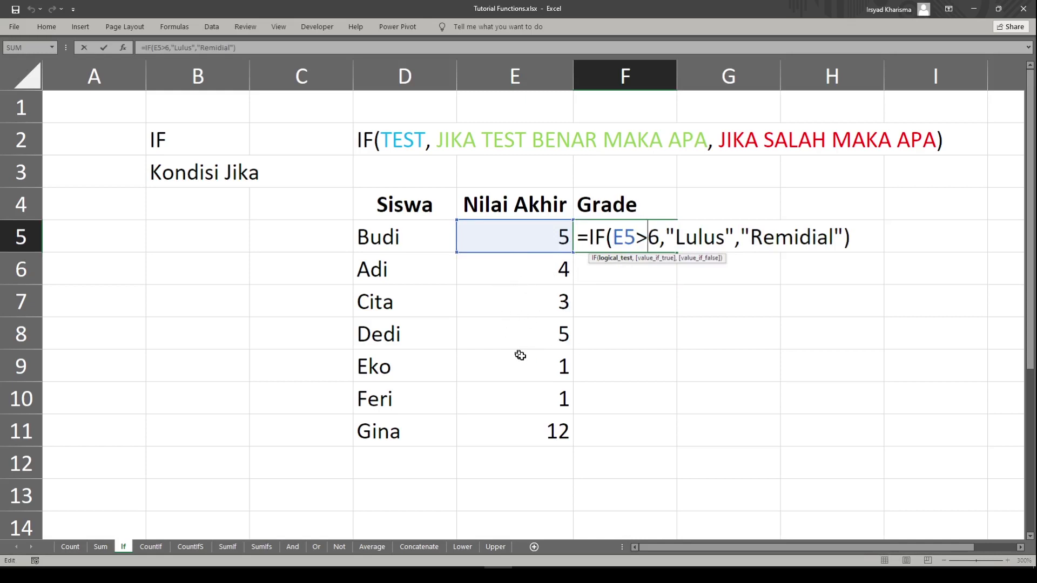
pyautogui.press('Escape')
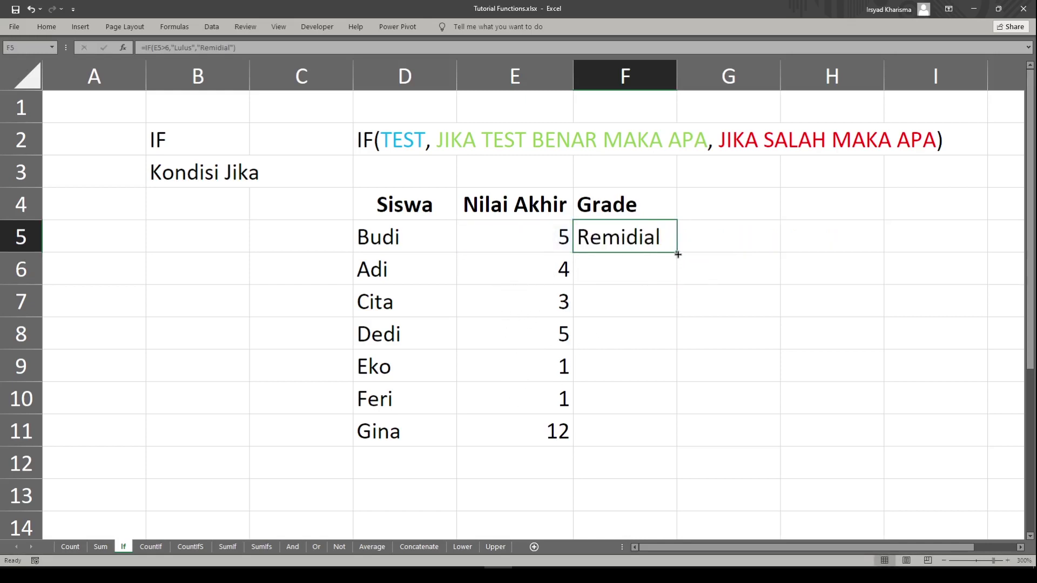
pyautogui.click(658, 378)
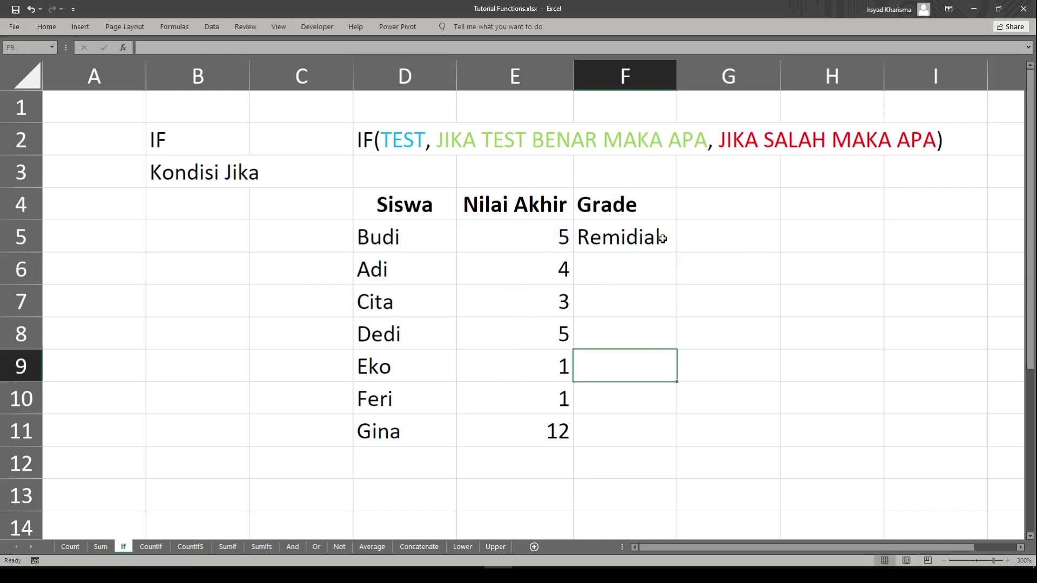
pyautogui.click(662, 238)
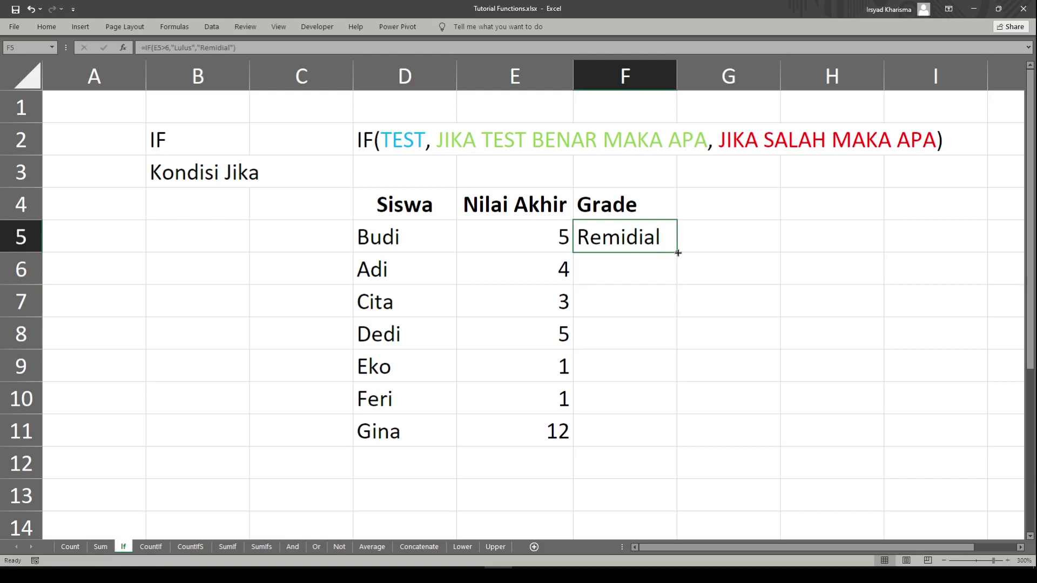
pyautogui.click(676, 263)
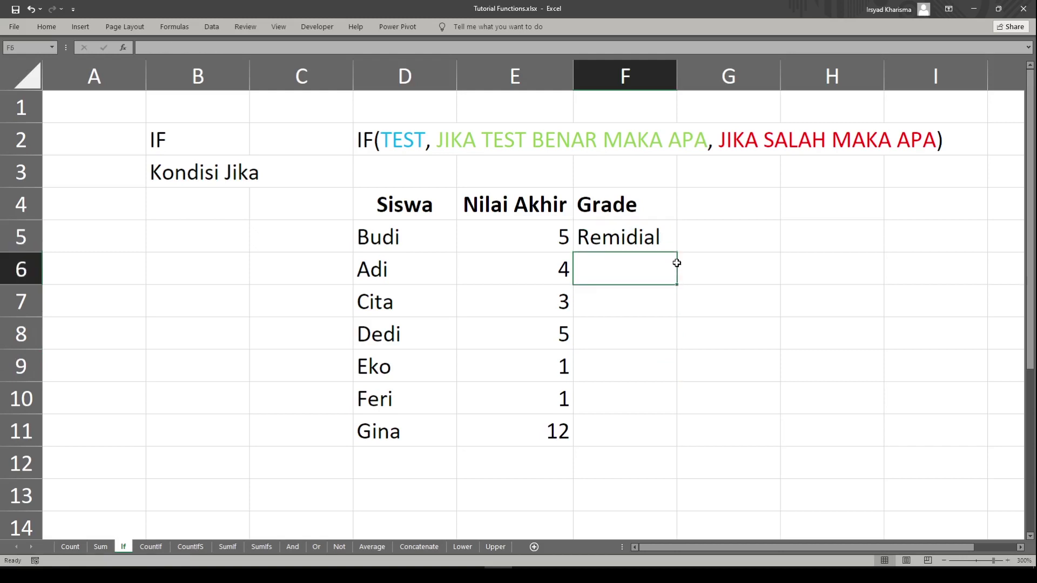
pyautogui.click(662, 235)
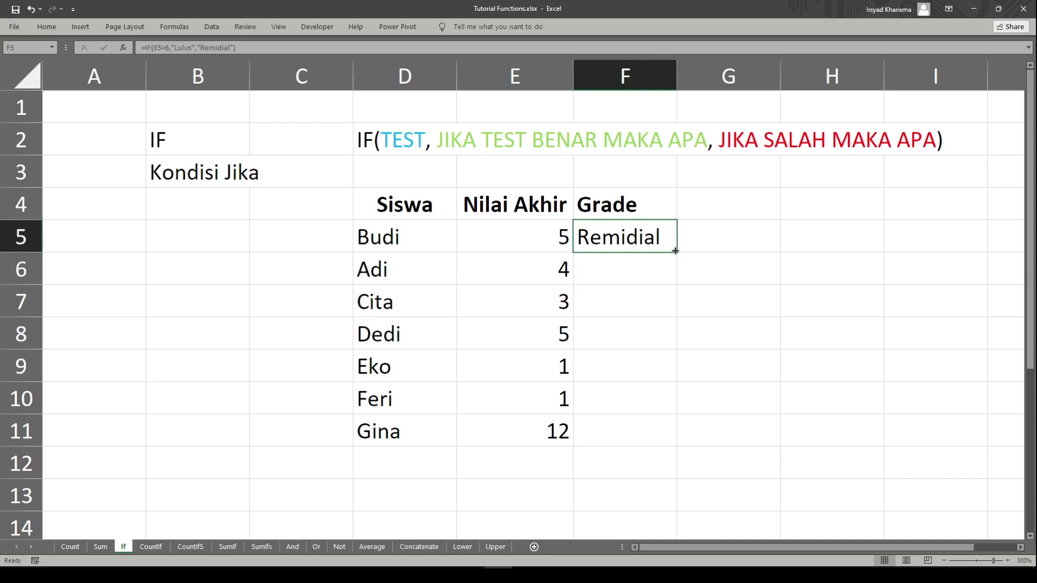
# - Fill the IF formula in F5 down the Grade column to F11
pyautogui.moveTo(677, 267); pyautogui.dragTo(679, 446)
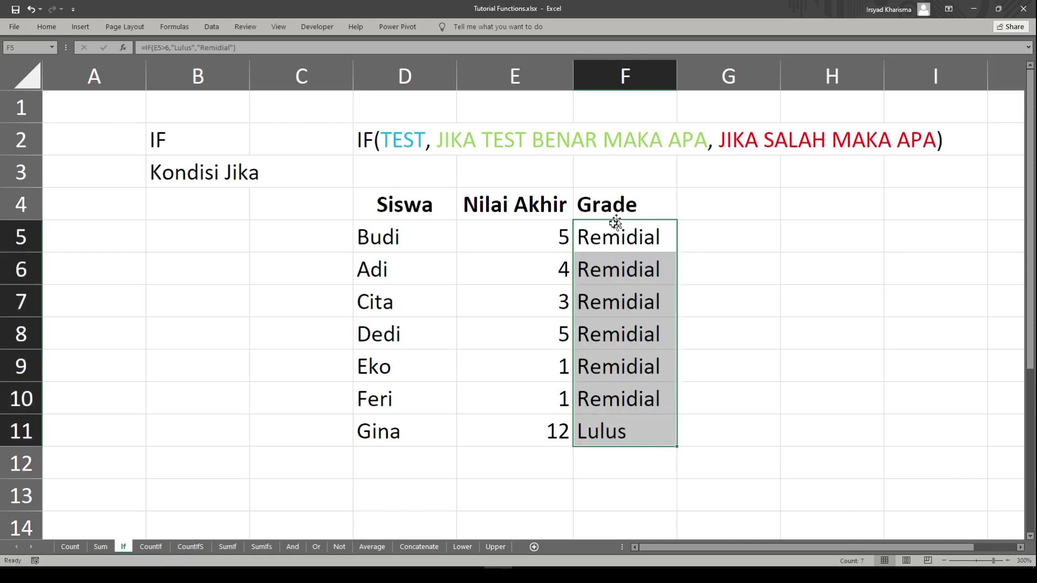
pyautogui.click(605, 236)
pyautogui.click(611, 209)
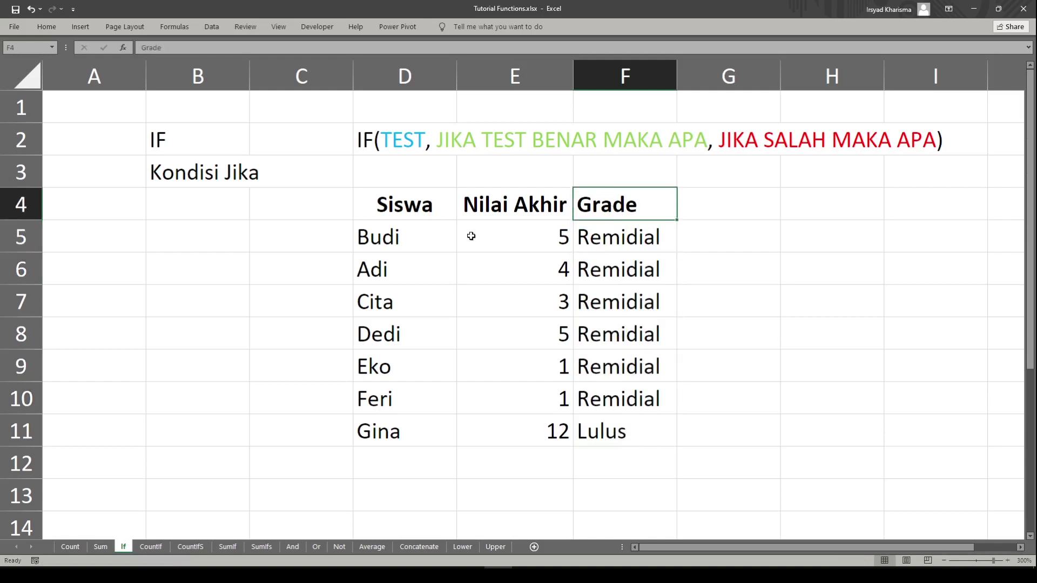
# - Set the Nilai Akhir score in E5 to 8
pyautogui.click(531, 235)
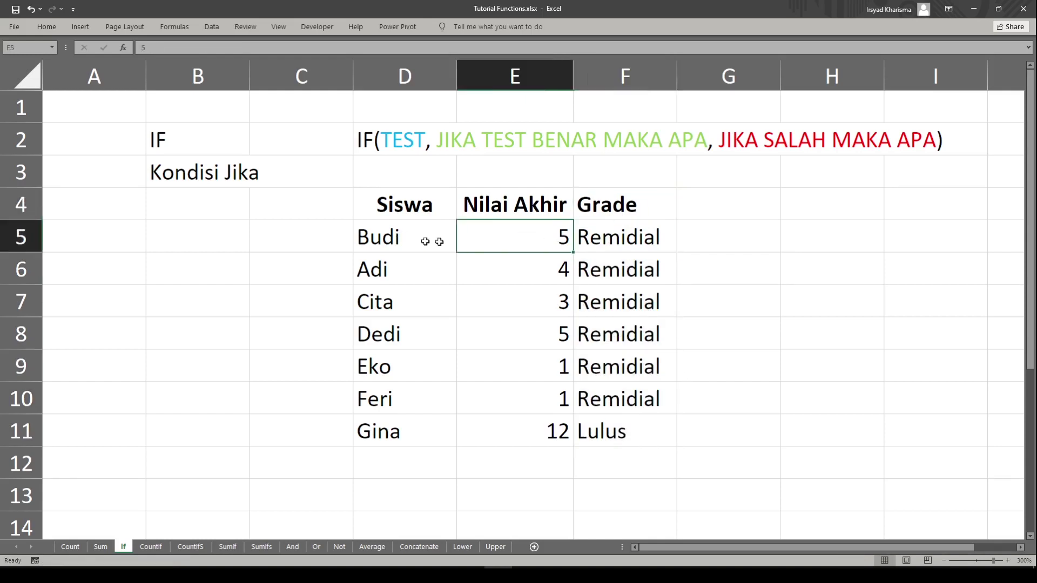
pyautogui.write('8')
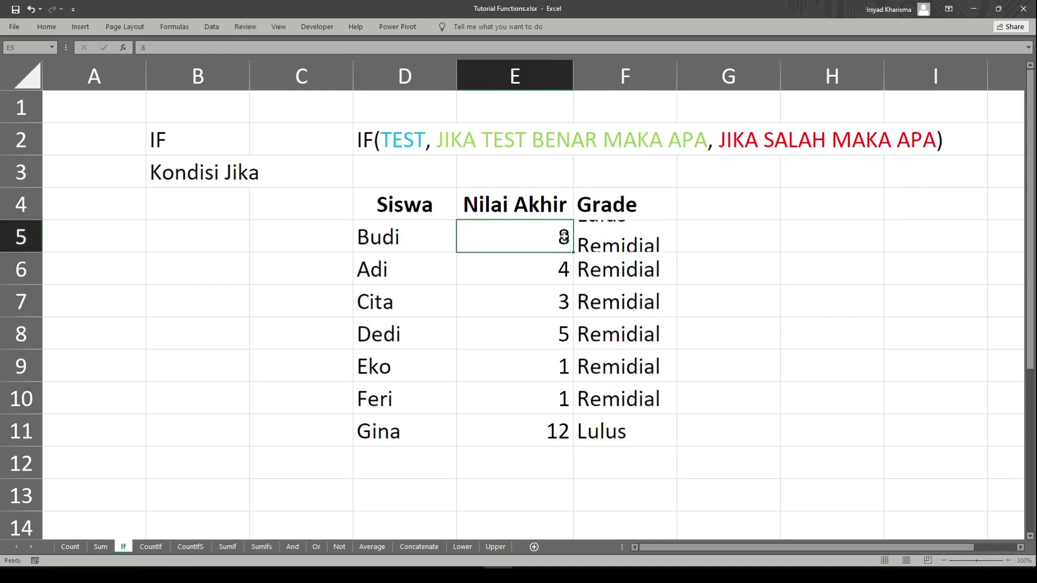
pyautogui.press('Return')
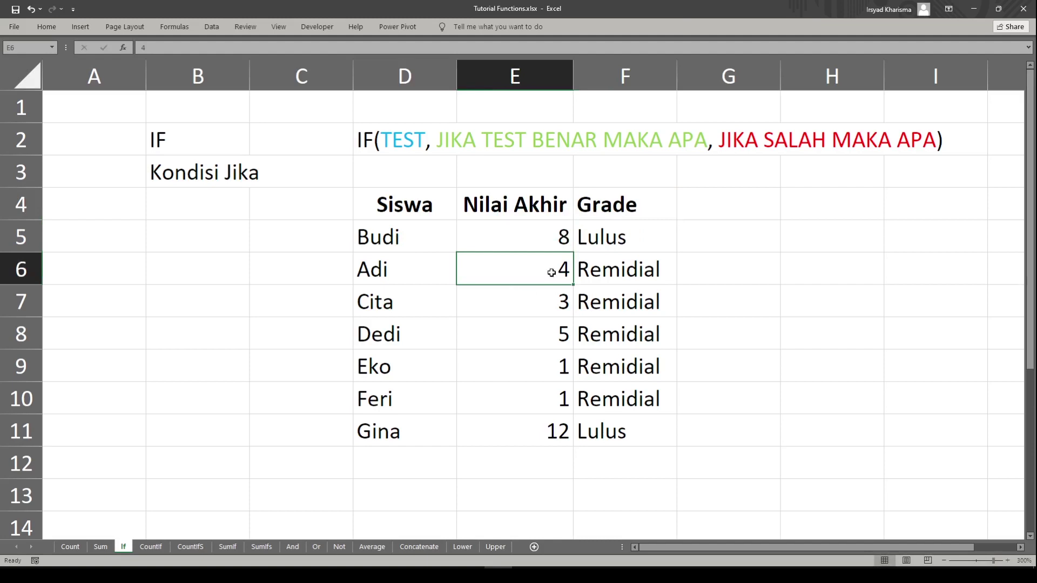
# - Look at the copied grade formulas in F6 and F7, and open the CountIf sheet
pyautogui.click(613, 277)
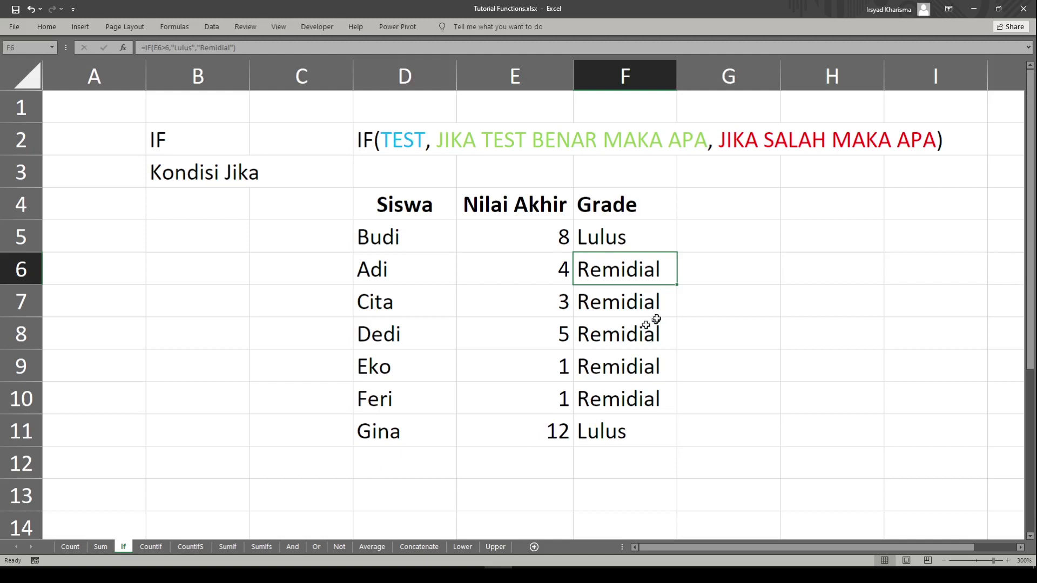
pyautogui.click(651, 298)
pyautogui.click(152, 547)
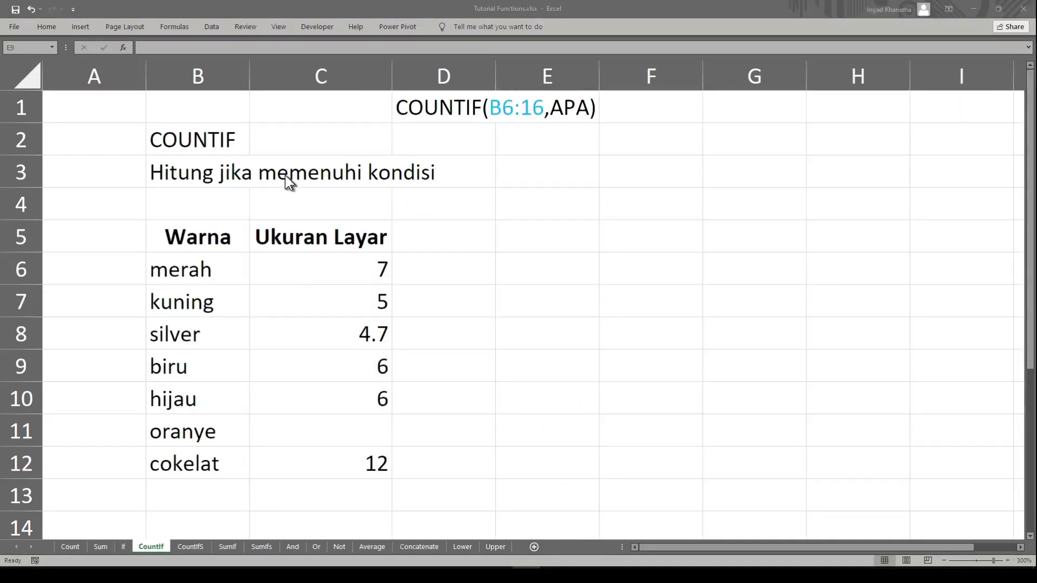
# - Begin a COUNTIF formula in E6 with C6 as its range
pyautogui.click(528, 271)
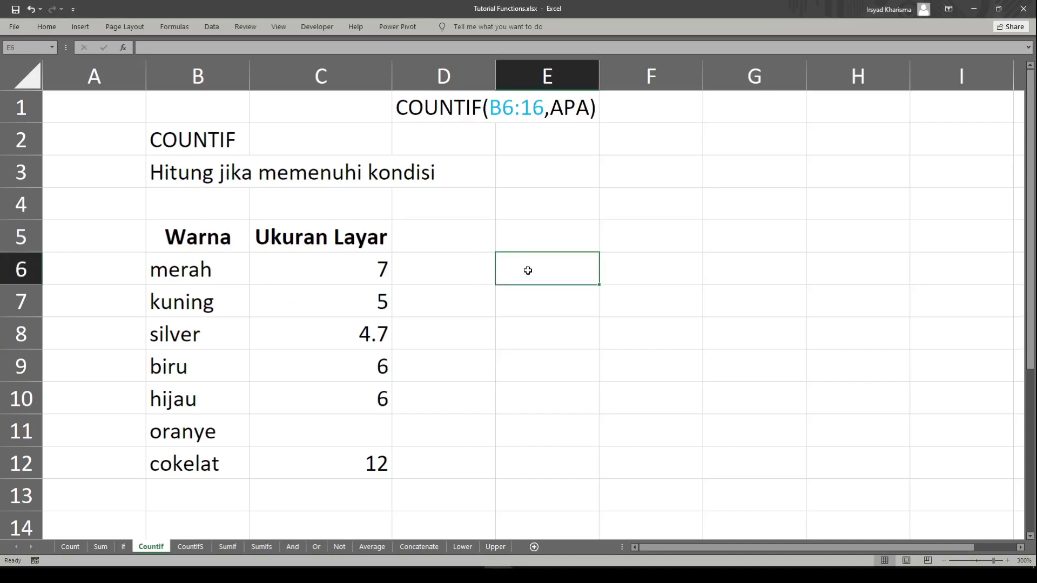
pyautogui.write('=')
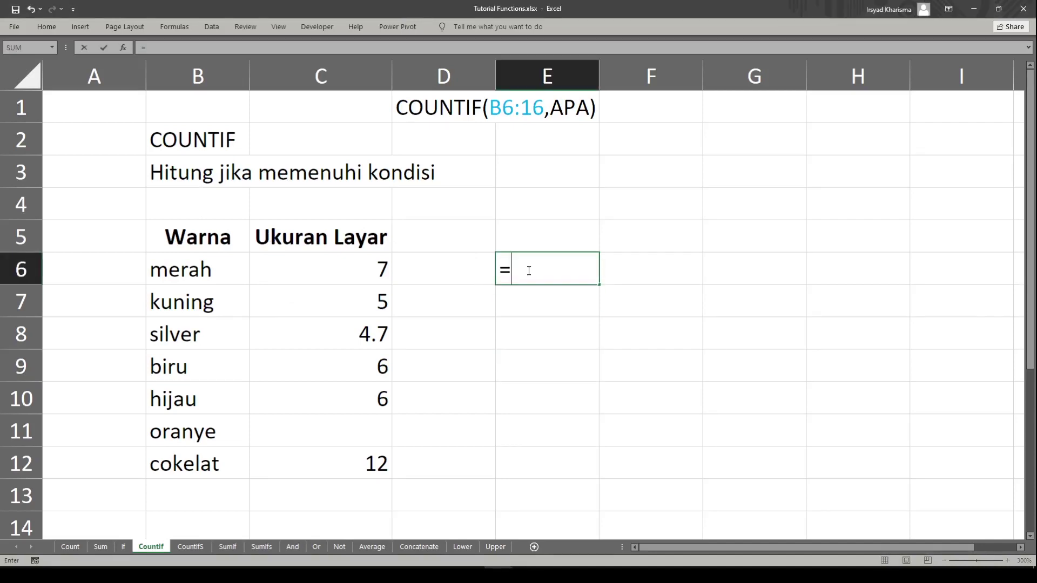
pyautogui.click(327, 263)
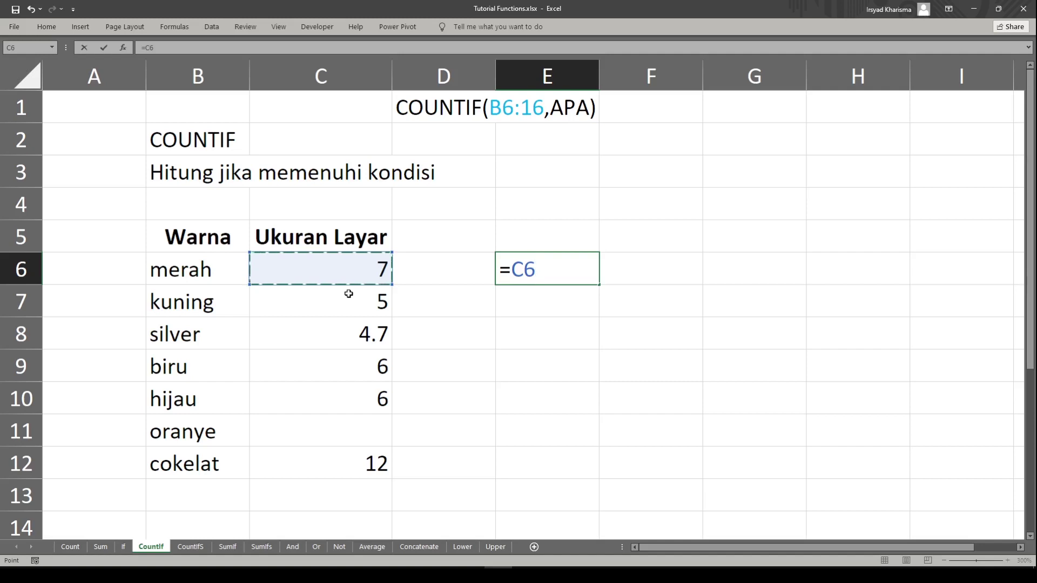
pyautogui.press('BackSpace')
pyautogui.press('BackSpace')
pyautogui.write('countif')
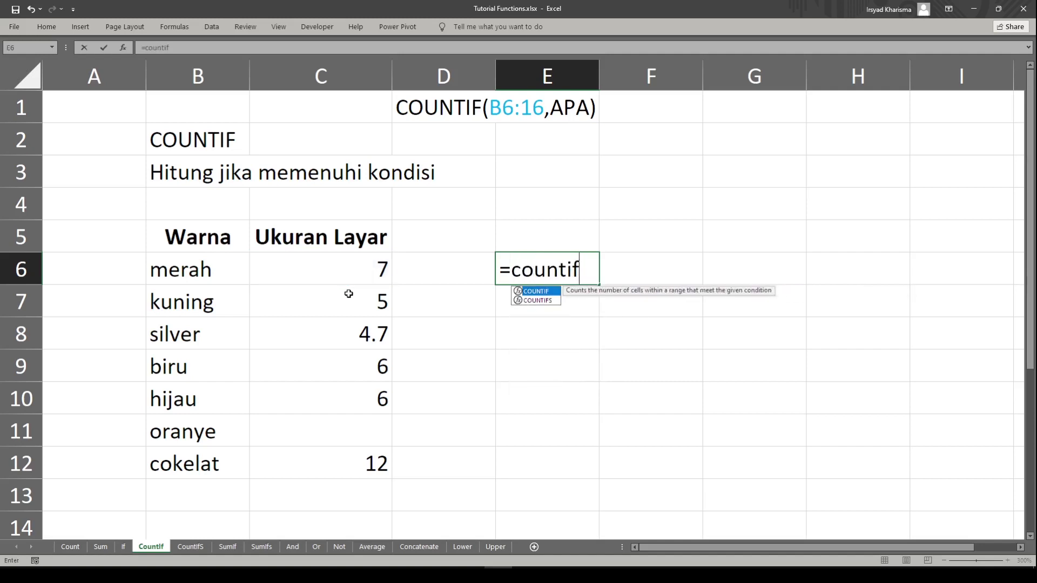
pyautogui.press('Tab')
pyautogui.click(367, 273)
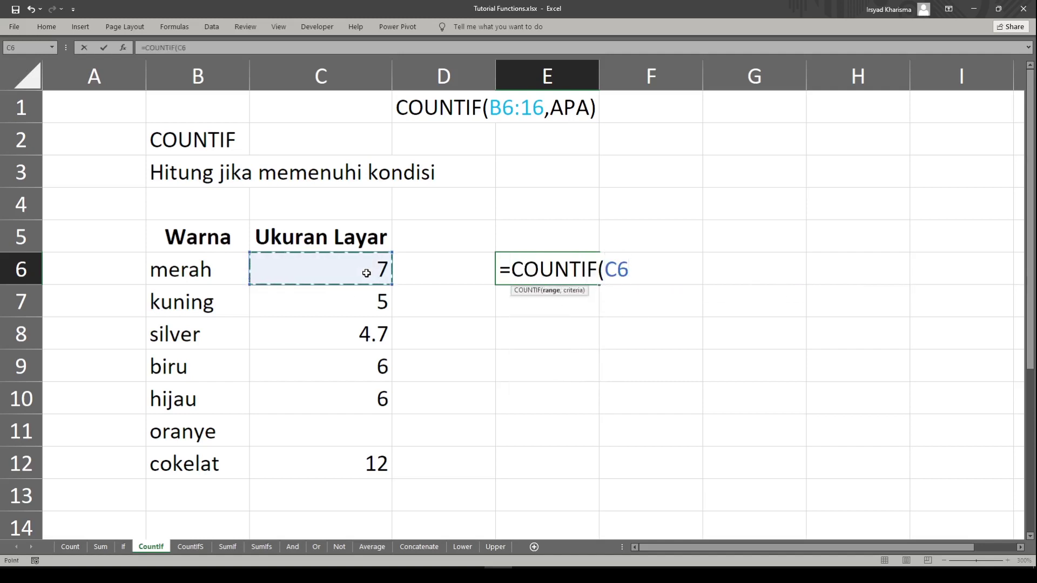
# - Add the quoted criterion ">7" to the COUNTIF formula in E6 and close its bracket
pyautogui.write(',')
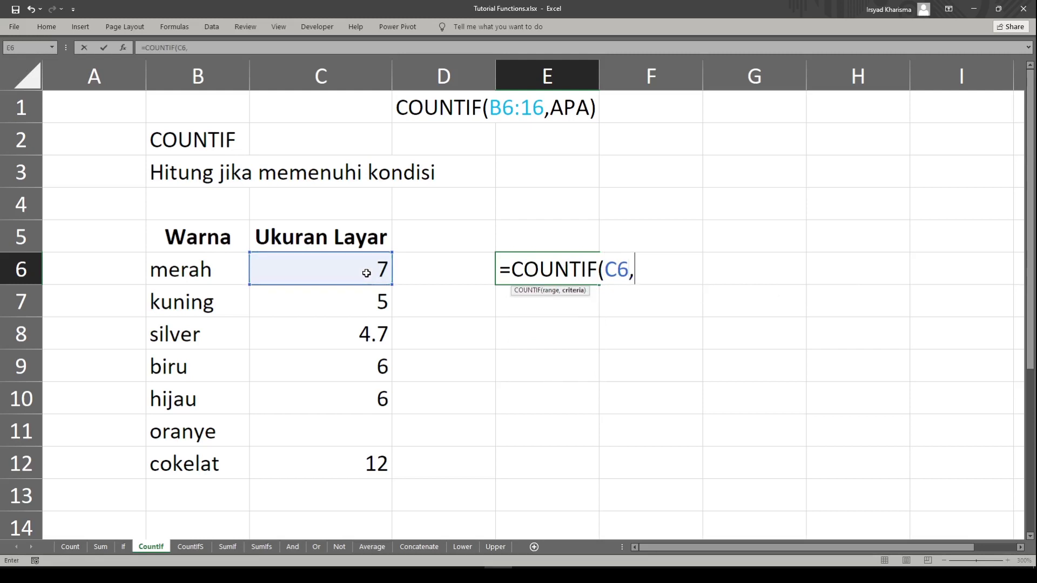
pyautogui.write('"')
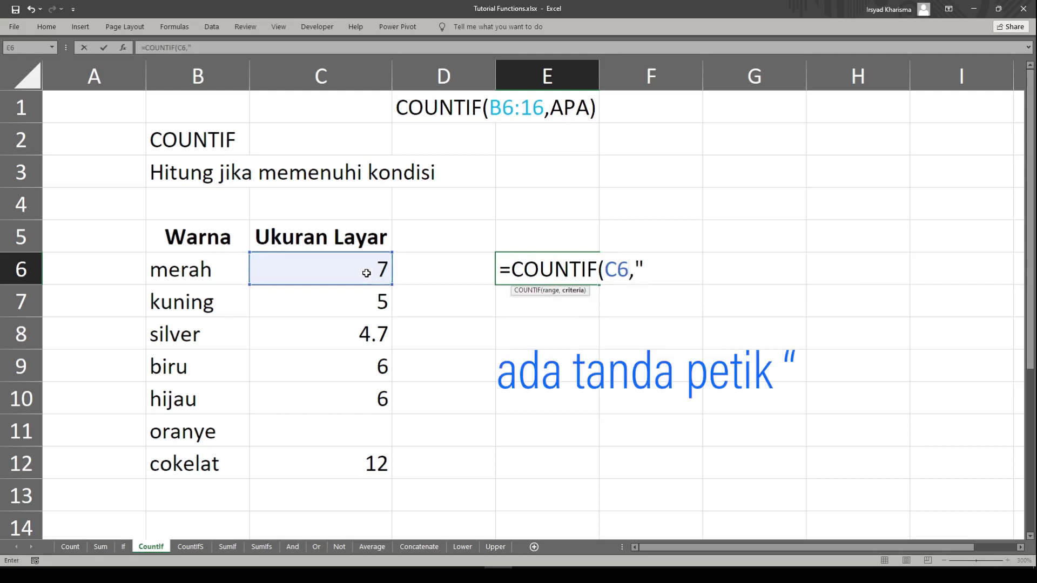
pyautogui.write('>7")')
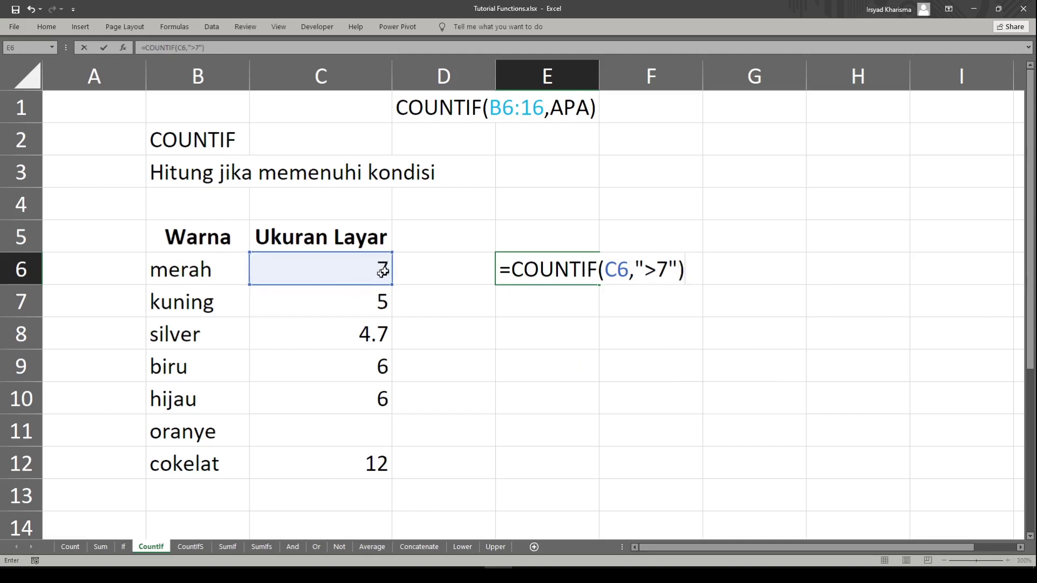
# - Try the criterion ">=7" in the COUNTIF formula in E6
pyautogui.click(661, 269)
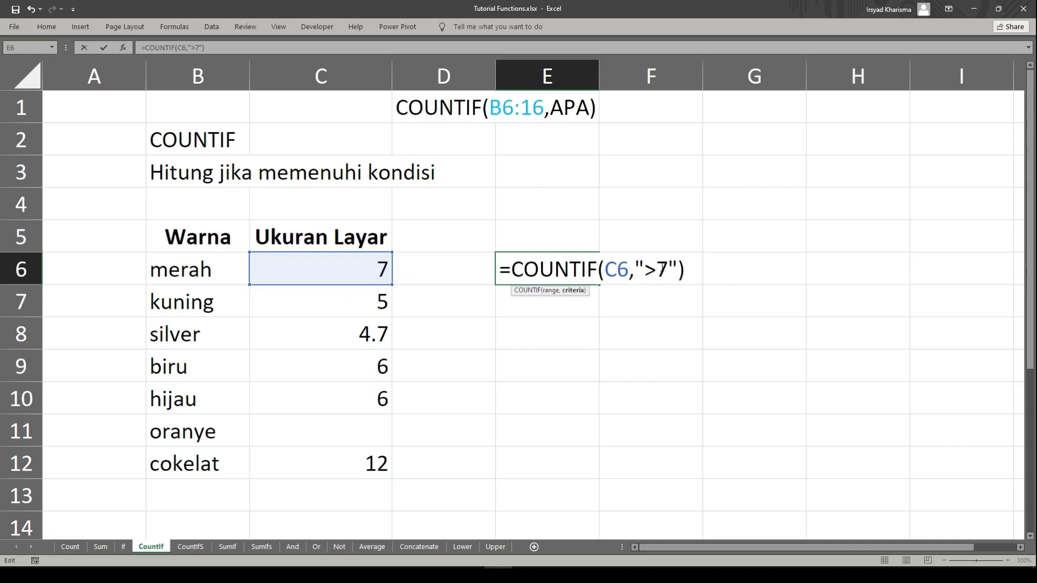
pyautogui.write('=')
pyautogui.press('Return')
# - Restore the criterion ">7" in E6's COUNTIF formula and fill it down to E12
pyautogui.doubleClick(568, 270)
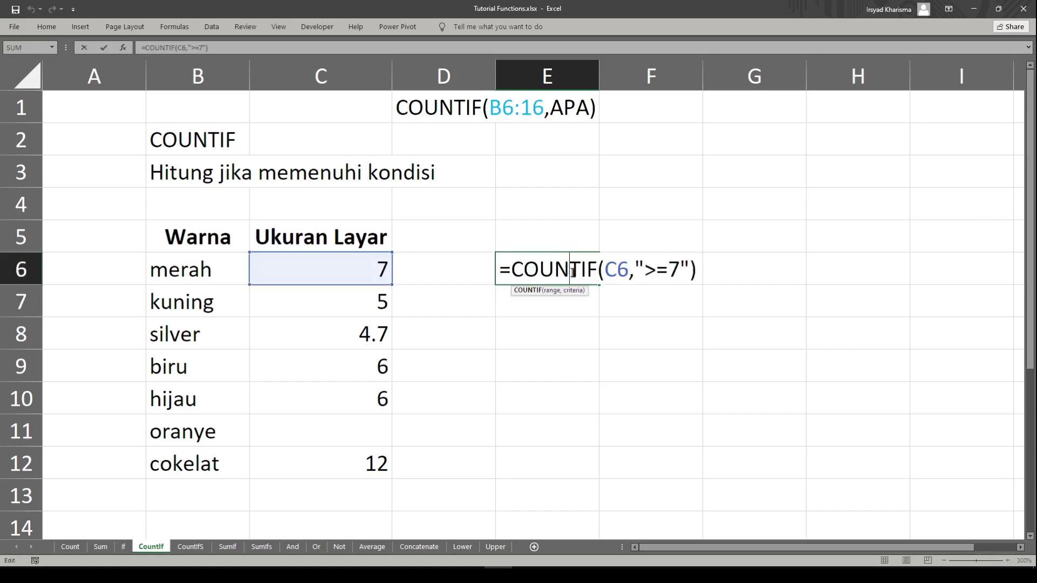
pyautogui.press('BackSpace')
pyautogui.press('Return')
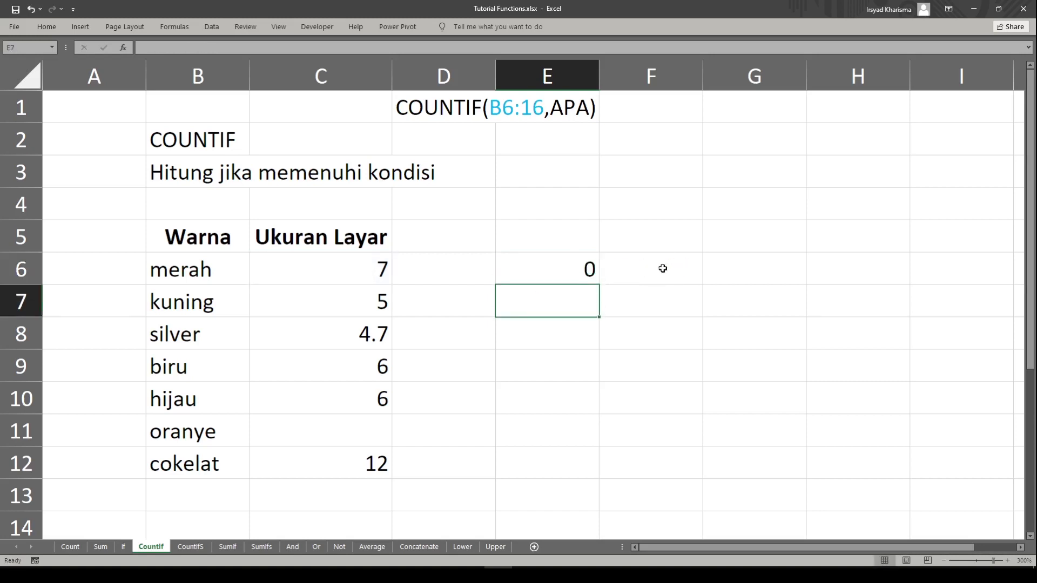
pyautogui.click(594, 278)
pyautogui.moveTo(600, 286); pyautogui.dragTo(587, 480)
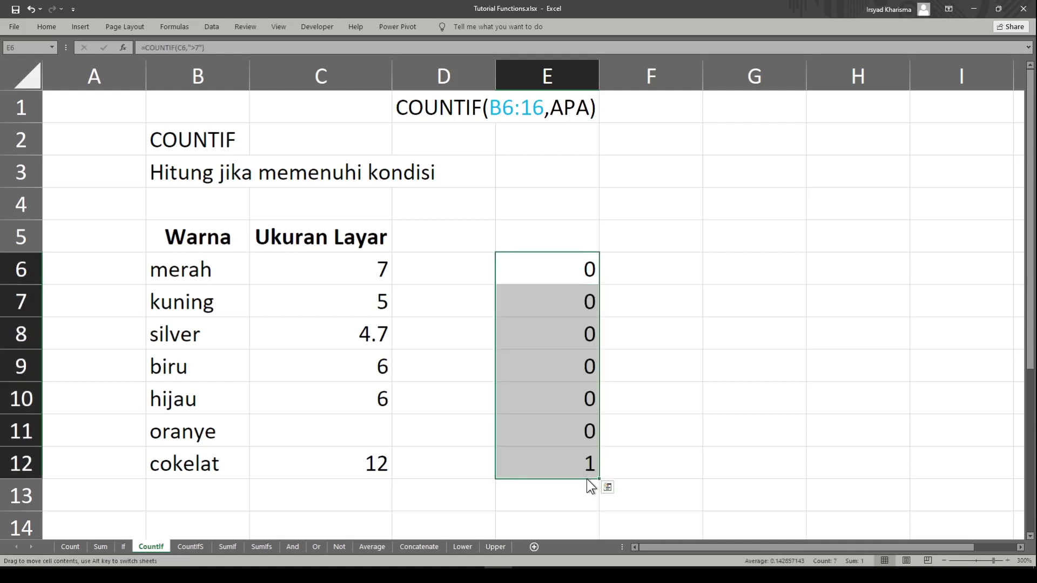
# - Compare C12 with the COUNTIF formula in E12, and reopen the formula in E6 to check its arguments
pyautogui.click(315, 467)
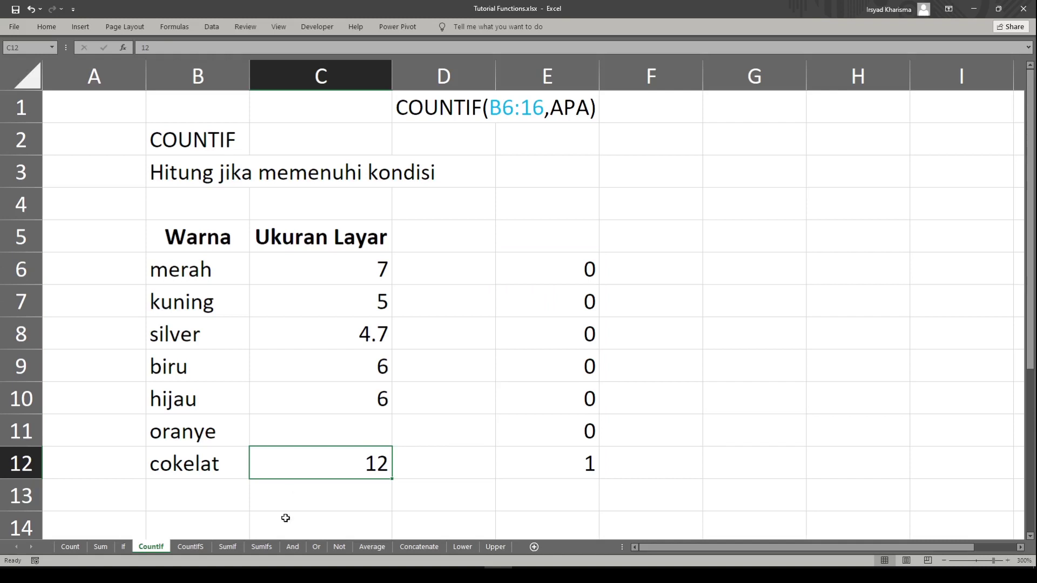
pyautogui.click(542, 474)
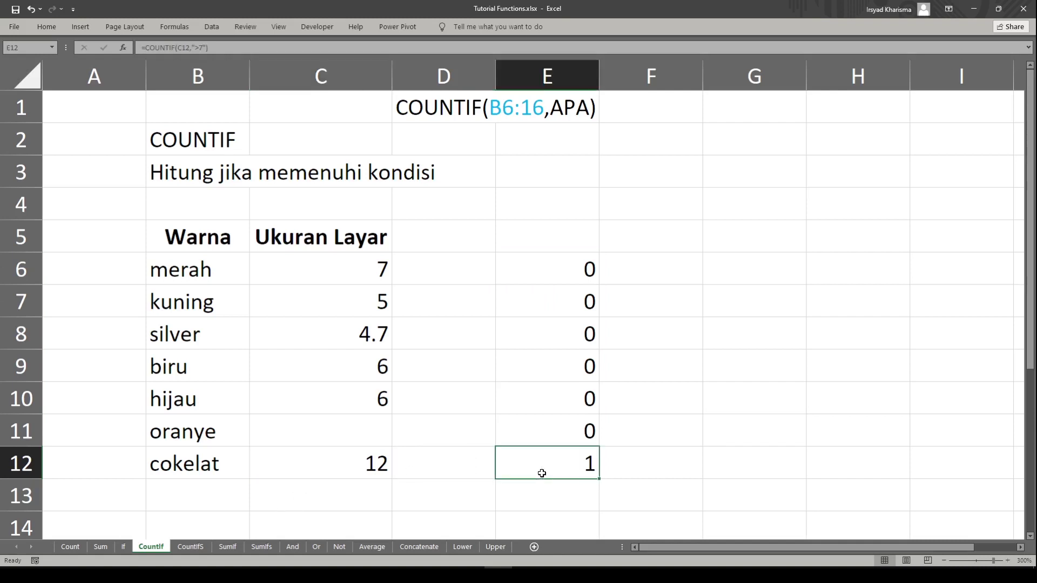
pyautogui.doubleClick(542, 474)
pyautogui.press('Return')
pyautogui.press('Return')
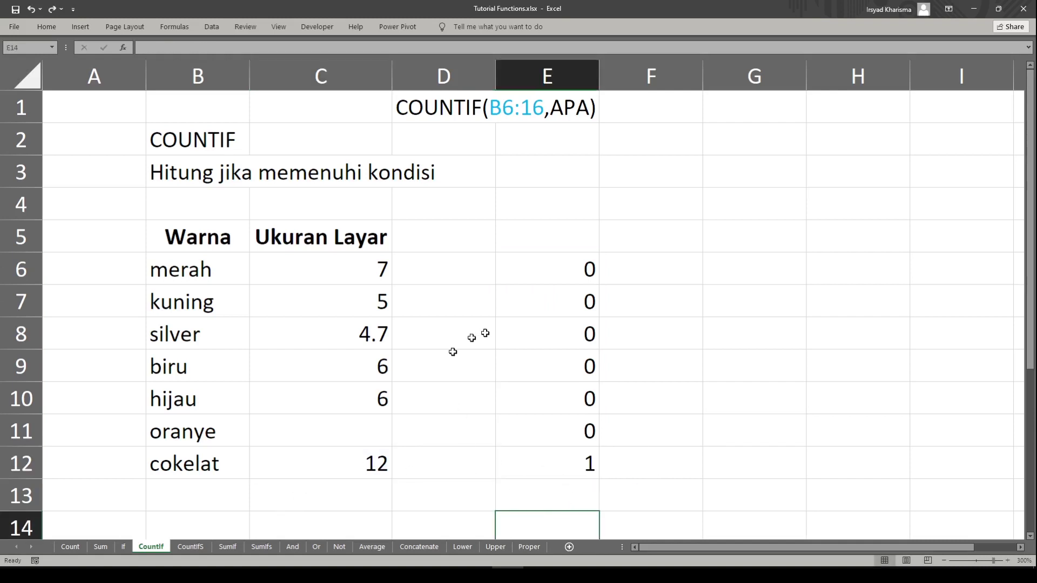
pyautogui.click(546, 272)
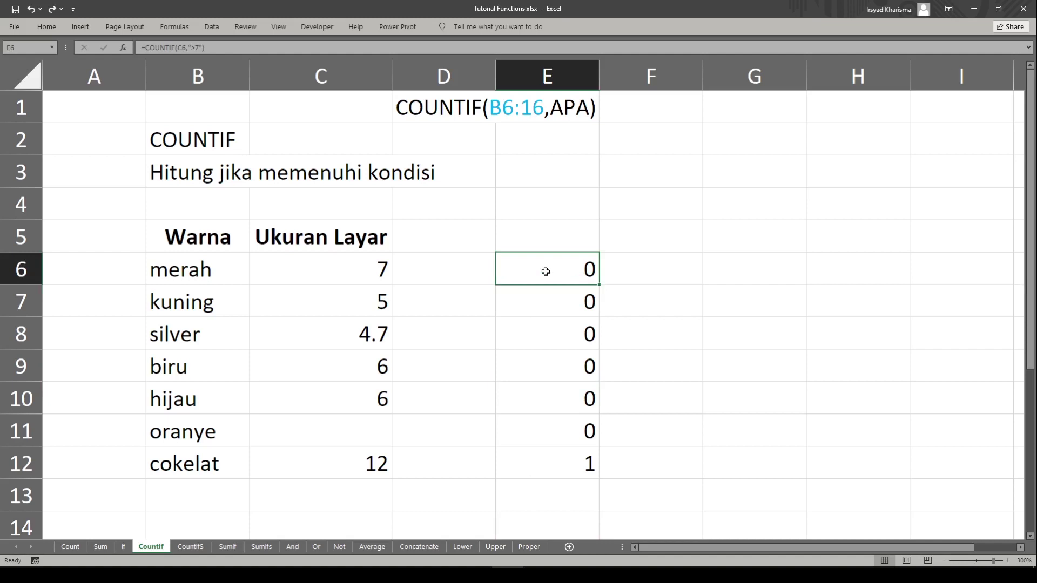
pyautogui.doubleClick(545, 272)
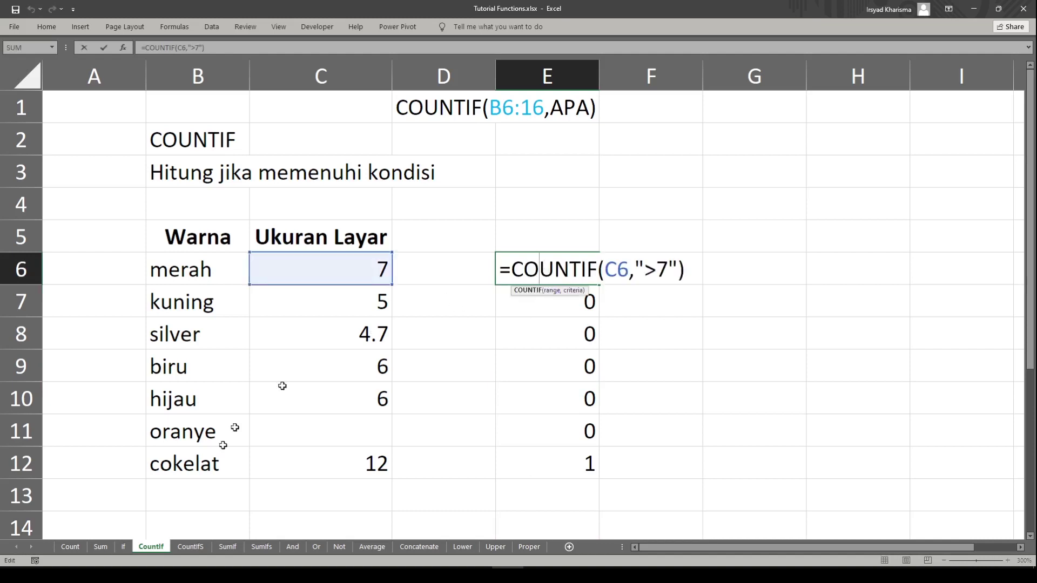
pyautogui.press('Escape')
# - Enter the label "Hitung" in B14 below the colour list
pyautogui.click(319, 528)
pyautogui.click(209, 527)
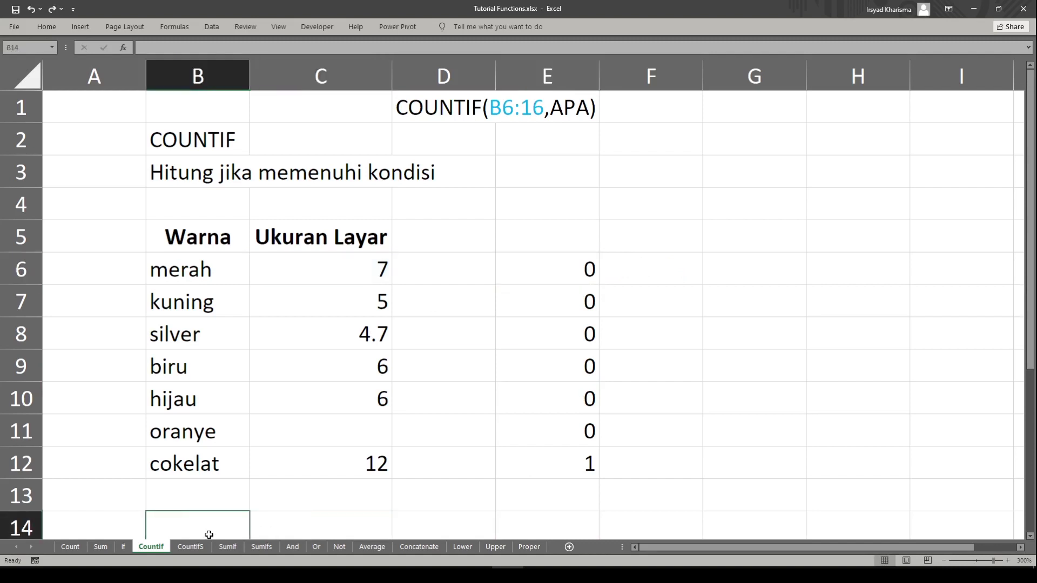
pyautogui.write('Hitung')
pyautogui.press('Tab')
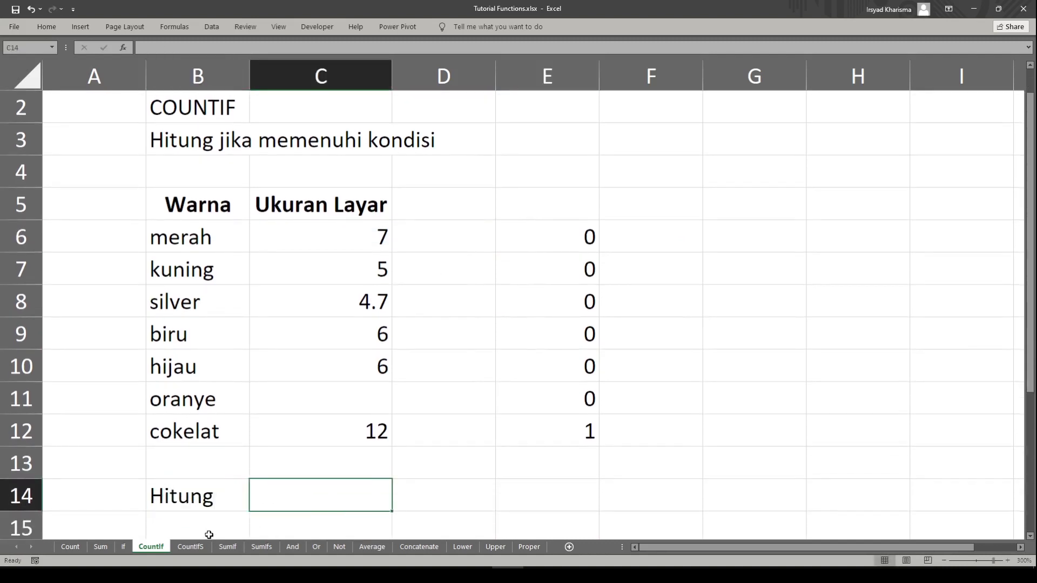
# - Enter a COUNTIF formula in C14 over the range C6:C12 with the criterion ">7"
pyautogui.write('=countif')
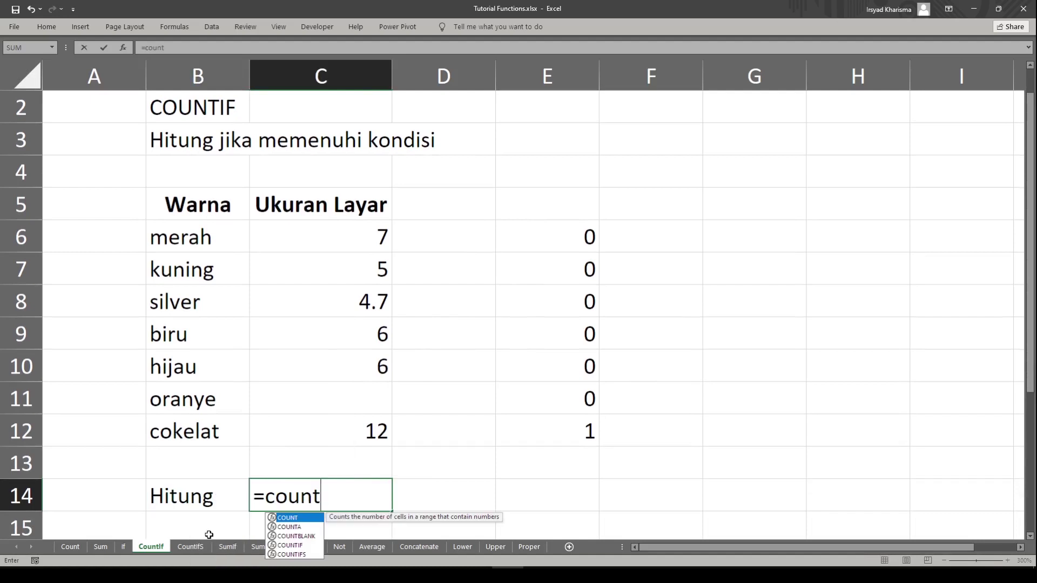
pyautogui.press('Tab')
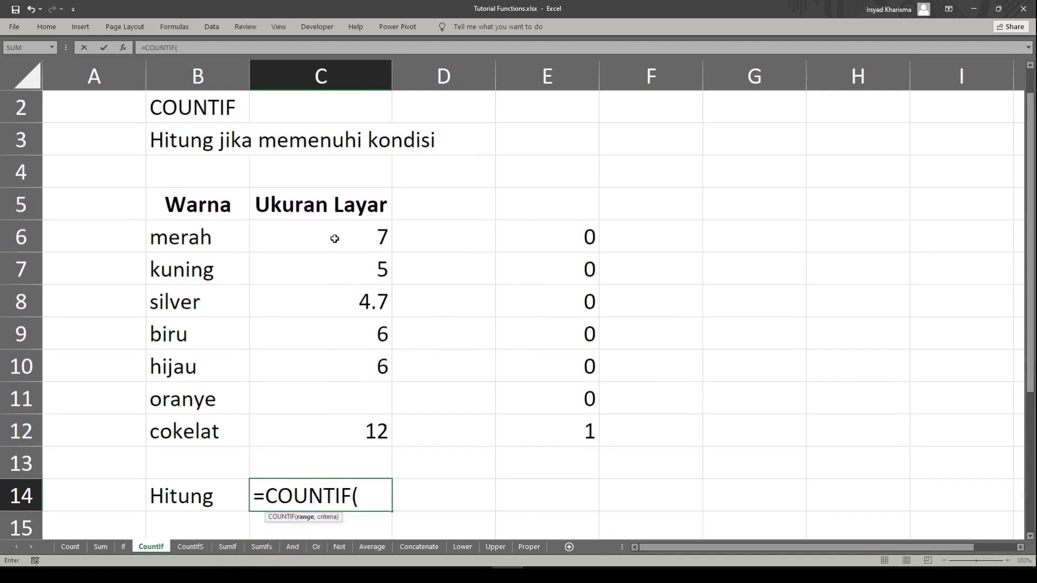
pyautogui.moveTo(335, 238); pyautogui.dragTo(341, 428)
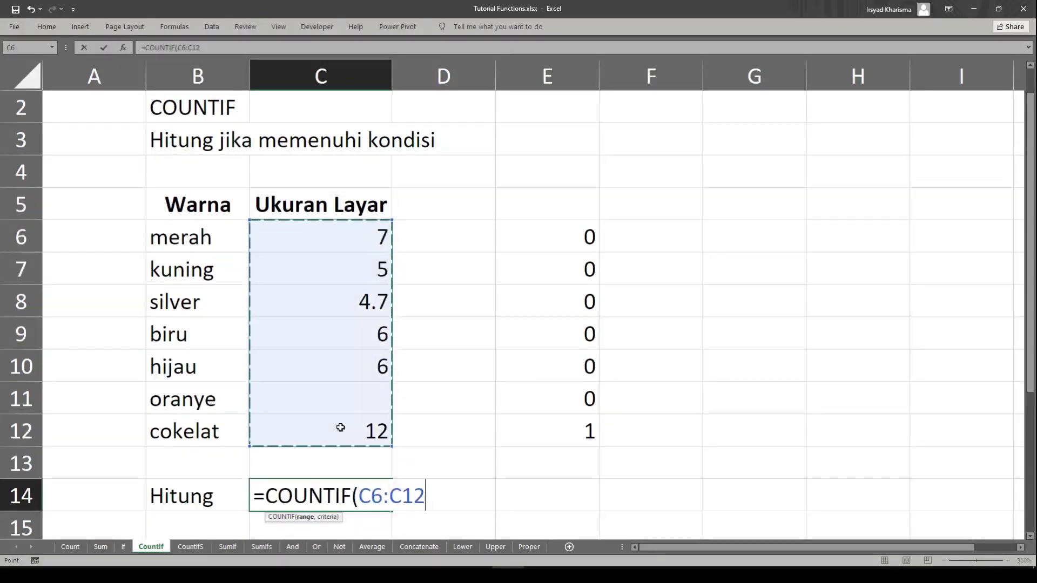
pyautogui.write(',">')
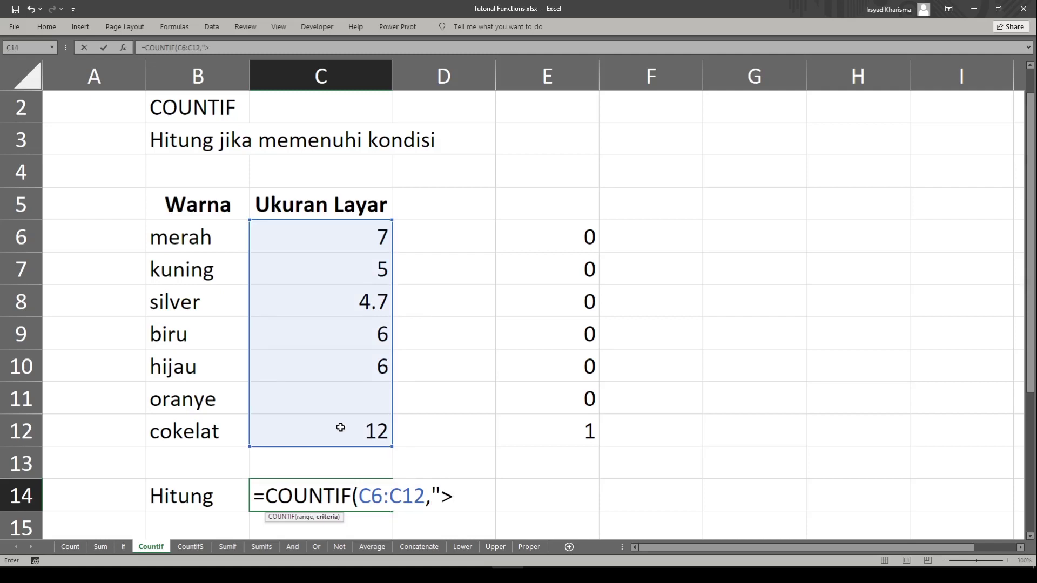
pyautogui.write('7')
pyautogui.press('Return')
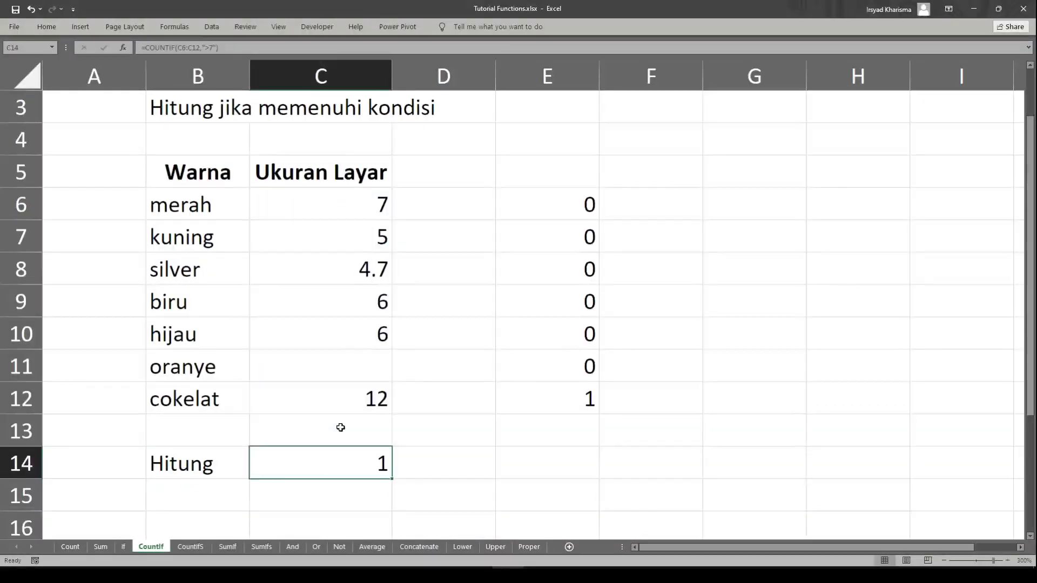
# - Set the Ukuran Layar value for silver in C8 to 8
pyautogui.click(353, 264)
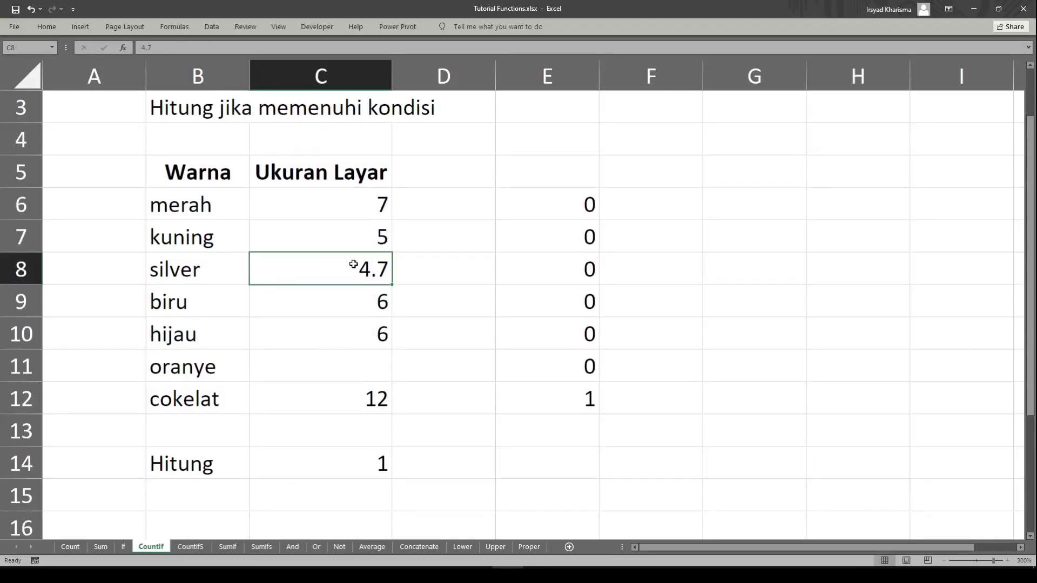
pyautogui.write('8')
pyautogui.press('Return')
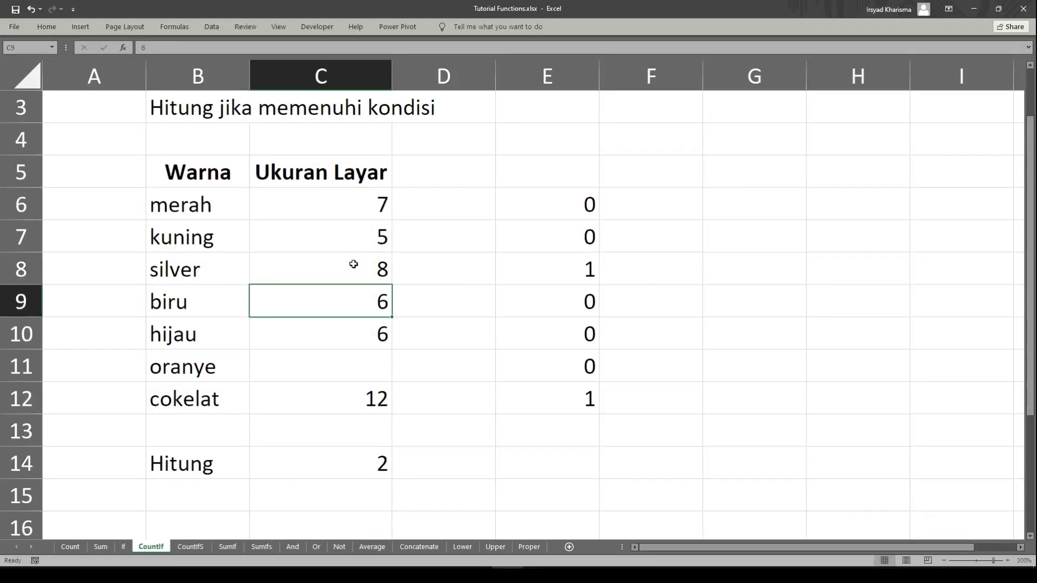
# - Clear the row-by-row COUNTIF formulas in E6:E12 and select B14:C14
pyautogui.moveTo(522, 211); pyautogui.dragTo(529, 386)
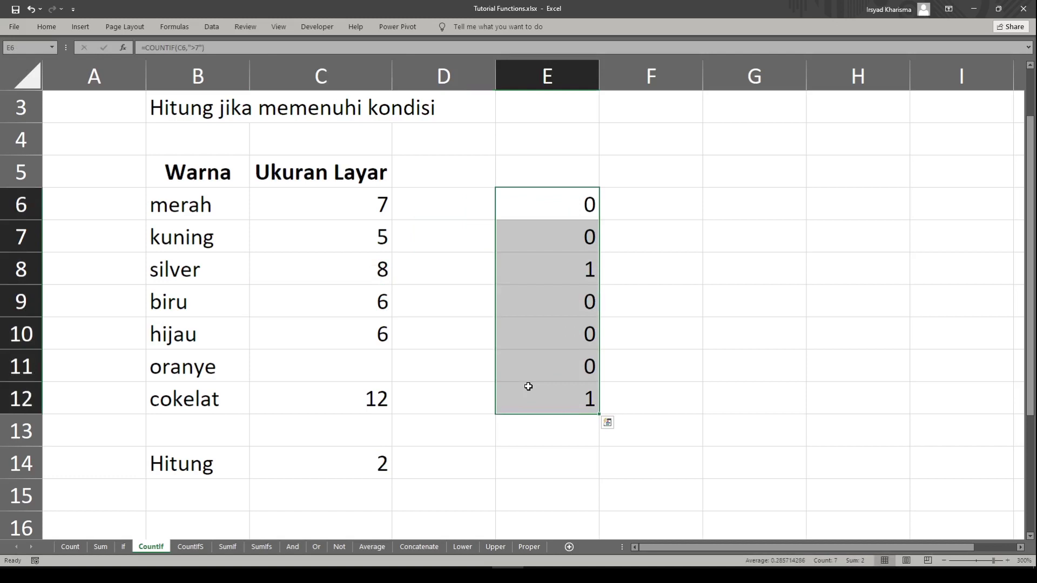
pyautogui.press('Delete')
pyautogui.moveTo(243, 463); pyautogui.dragTo(278, 461)
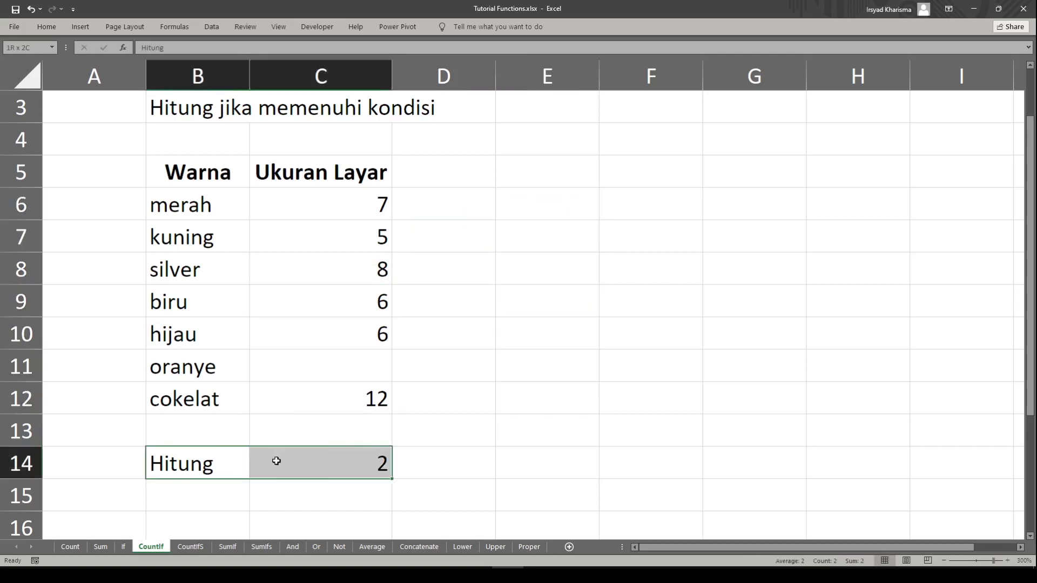
# - Make the label and COUNTIF result in B14:C14 bold
pyautogui.hotkey('ctrl', 'b')
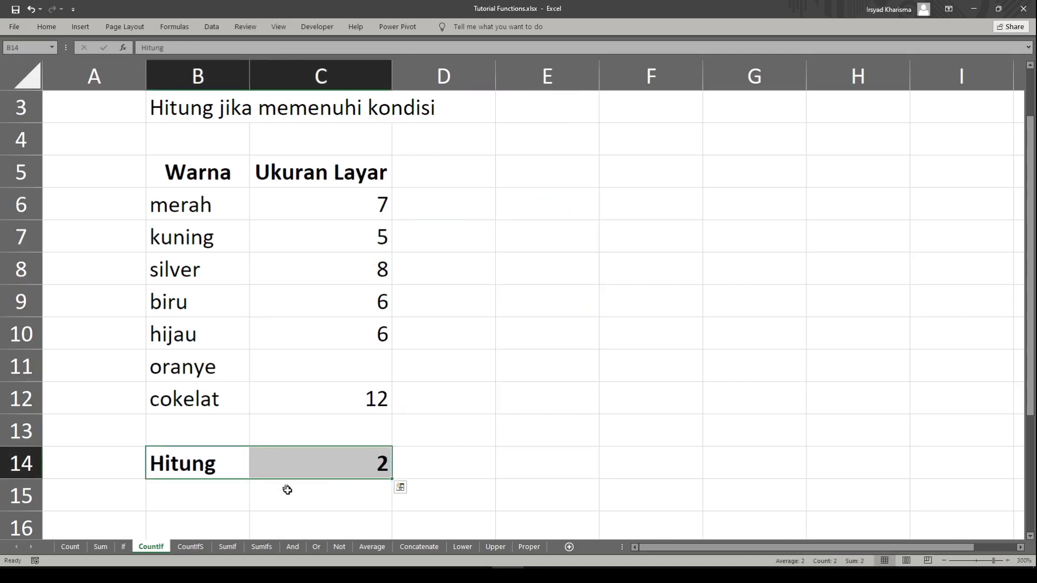
pyautogui.click(287, 488)
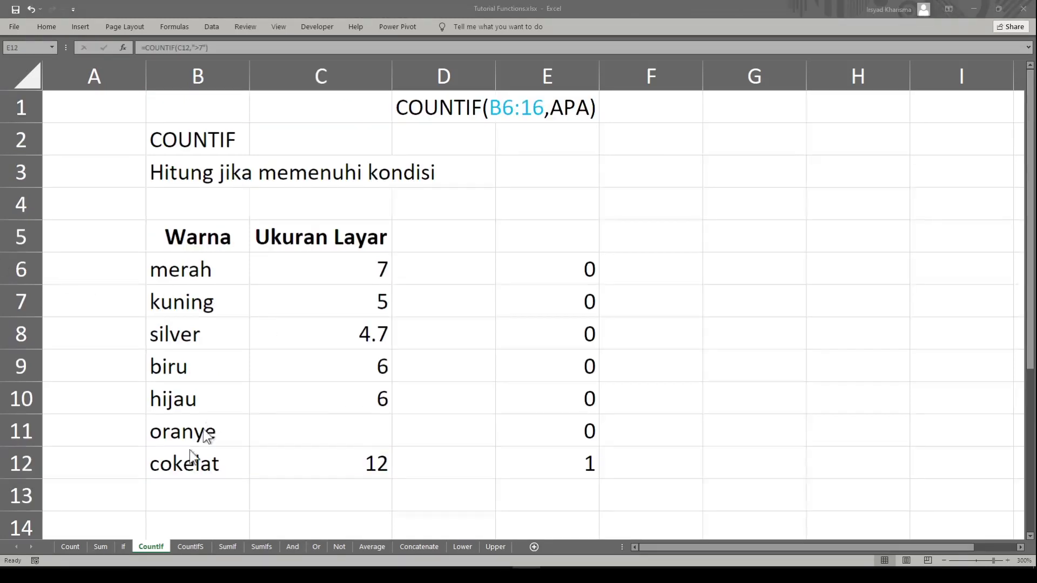
# - Open the CountIfS sheet and select the empty cell E6 beside the Warna and Unit table
pyautogui.click(184, 546)
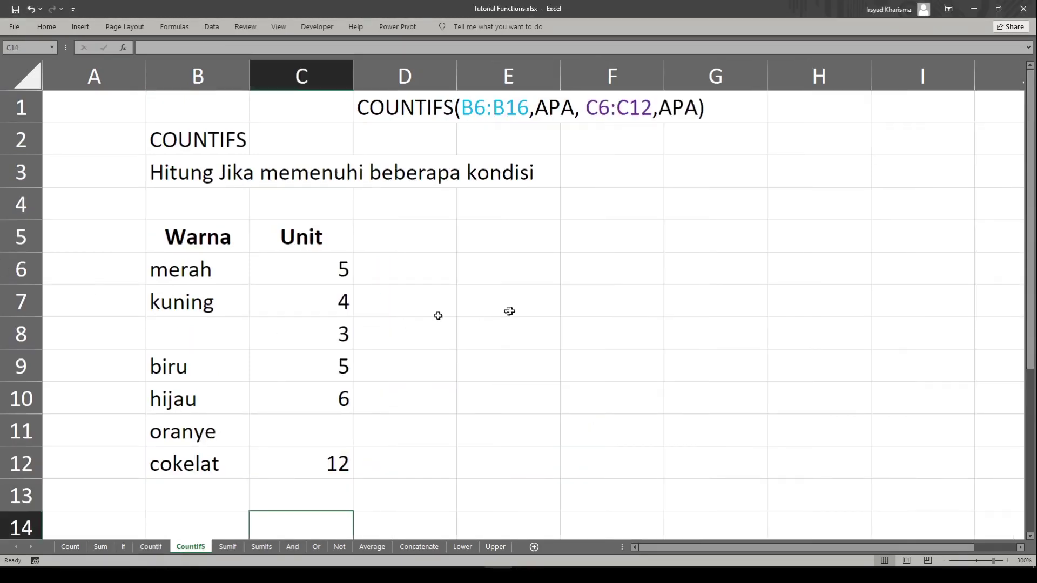
pyautogui.click(545, 282)
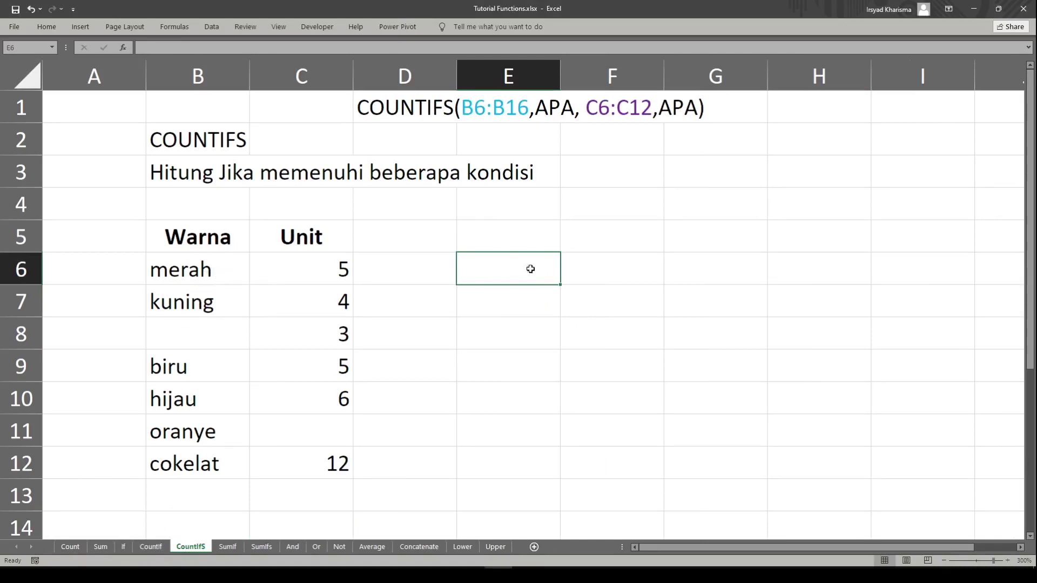
pyautogui.moveTo(187, 273); pyautogui.dragTo(300, 266)
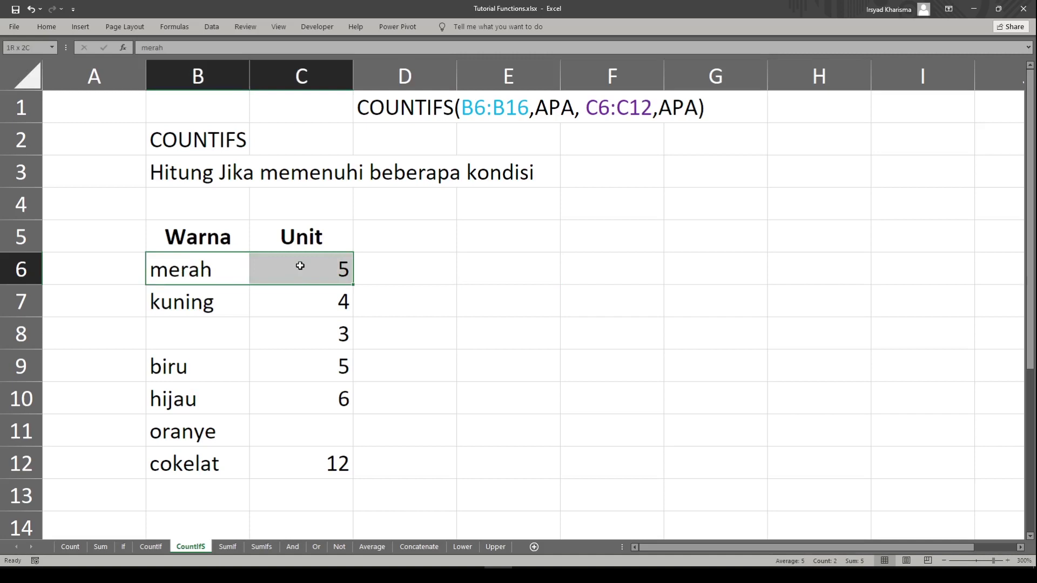
pyautogui.click(504, 273)
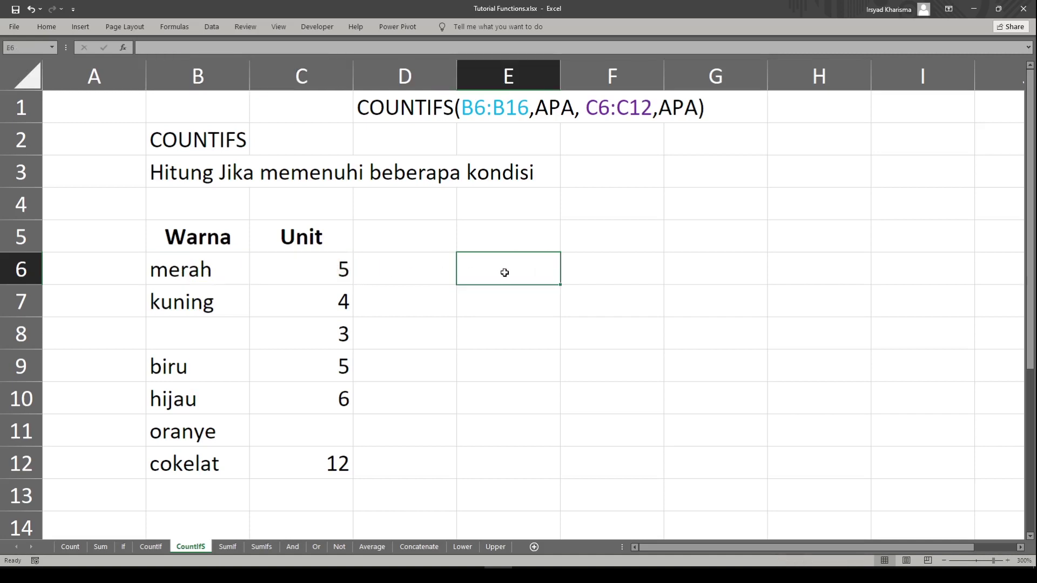
# - Enter a COUNTIFS formula in E6 with criterion "biru" for B6:B12 and criterion ">2" for C6:C12
pyautogui.write('=countf')
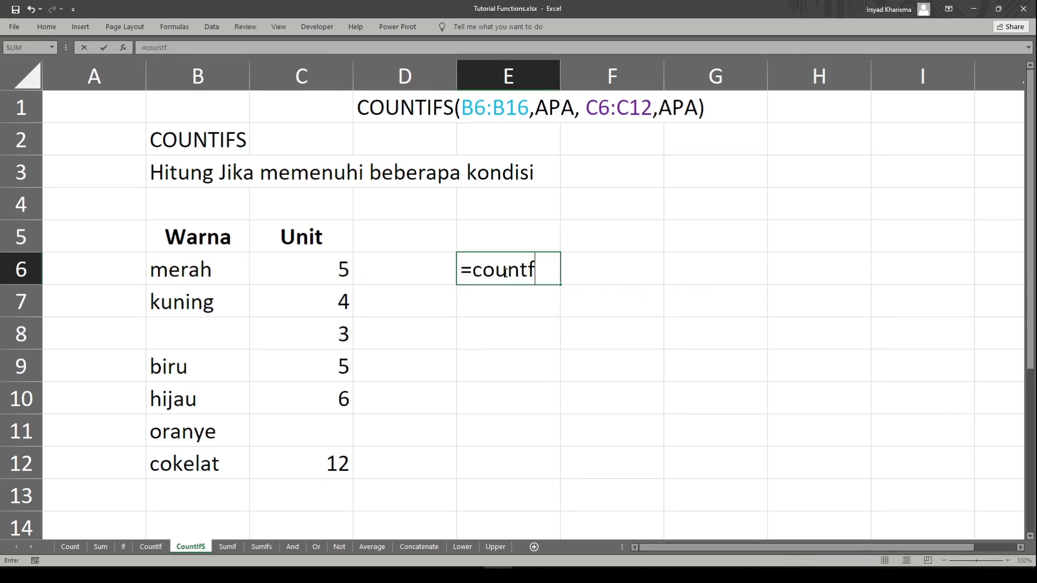
pyautogui.press('BackSpace')
pyautogui.write('ifs')
pyautogui.press('Tab')
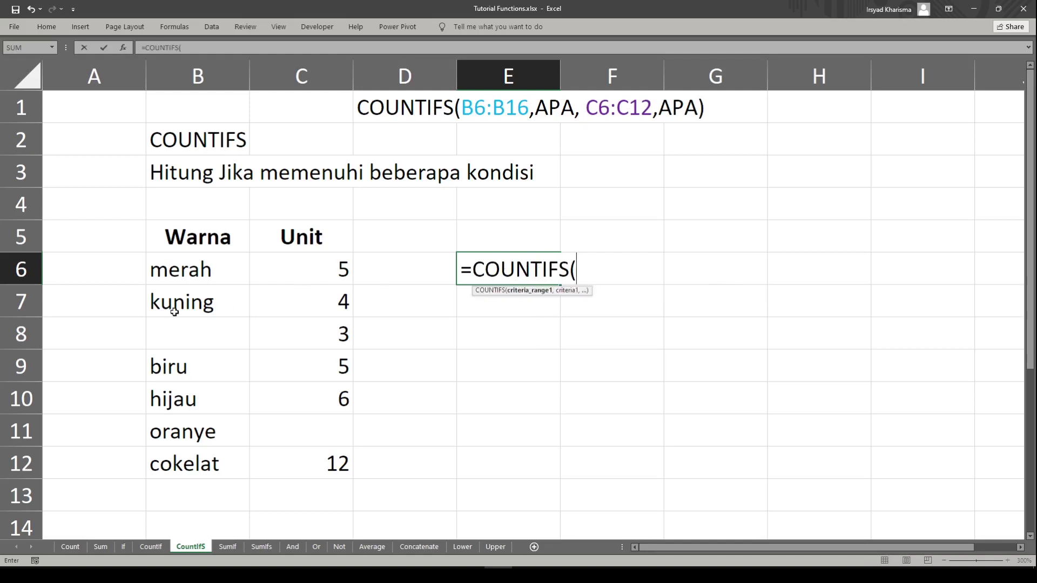
pyautogui.moveTo(186, 270); pyautogui.dragTo(210, 468)
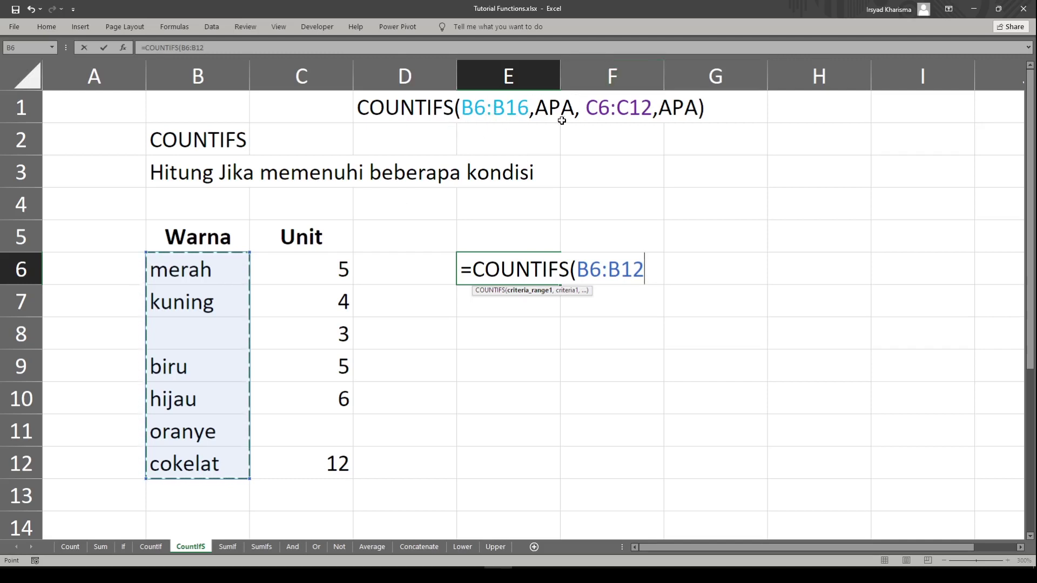
pyautogui.write(',')
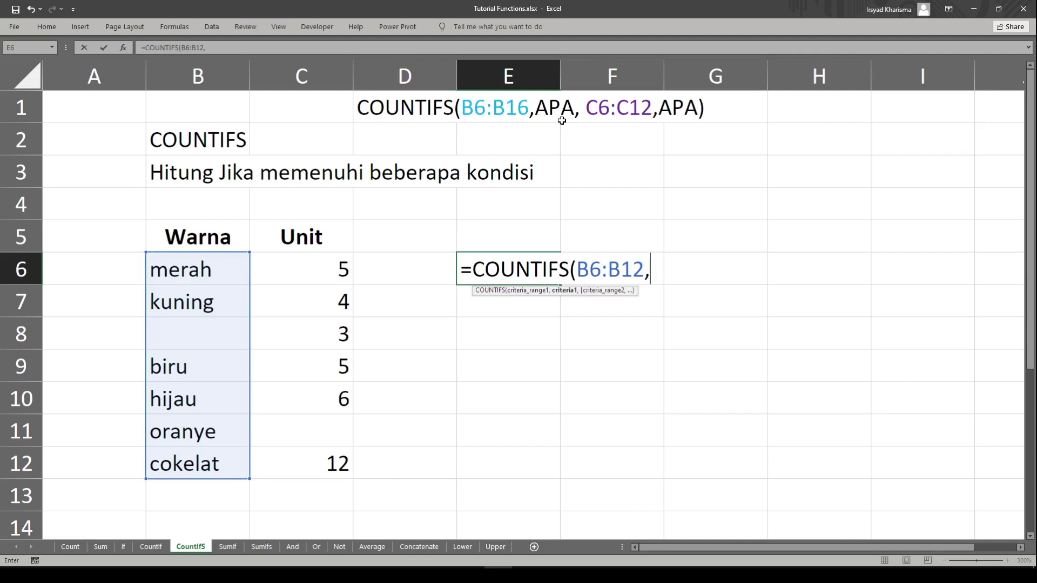
pyautogui.write('"biru",')
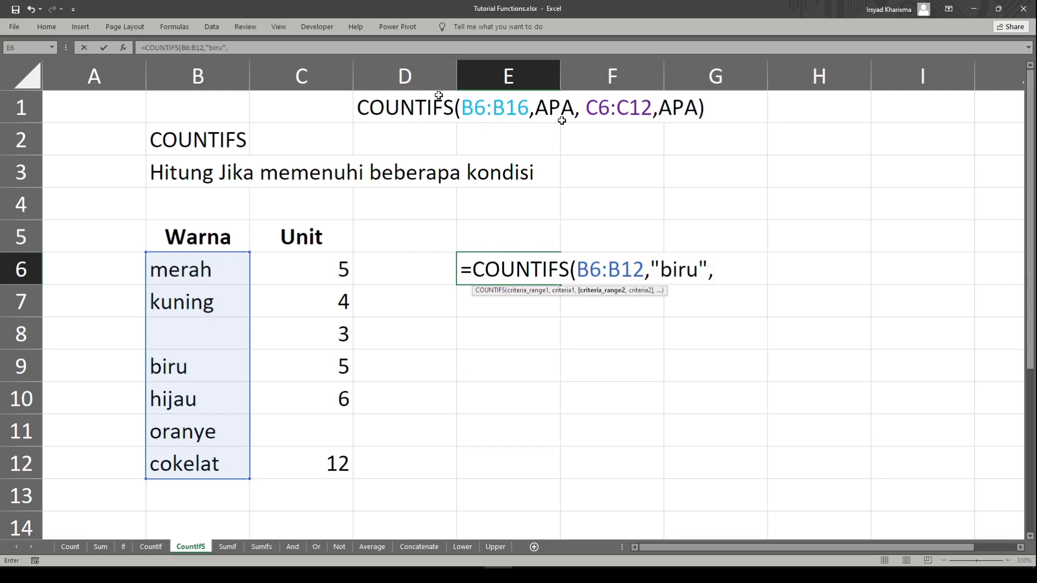
pyautogui.moveTo(303, 270); pyautogui.dragTo(303, 471)
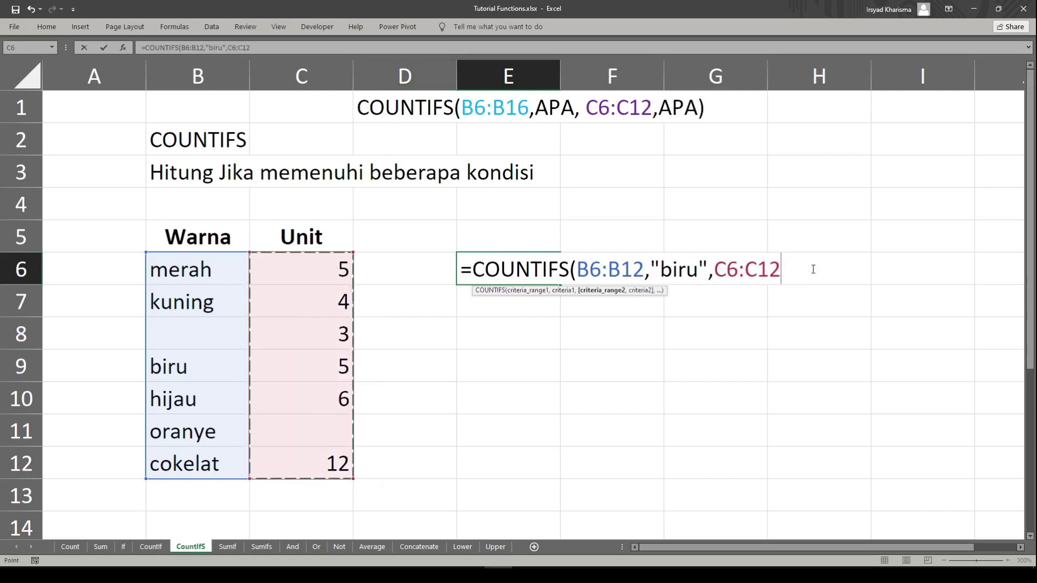
pyautogui.write(',"')
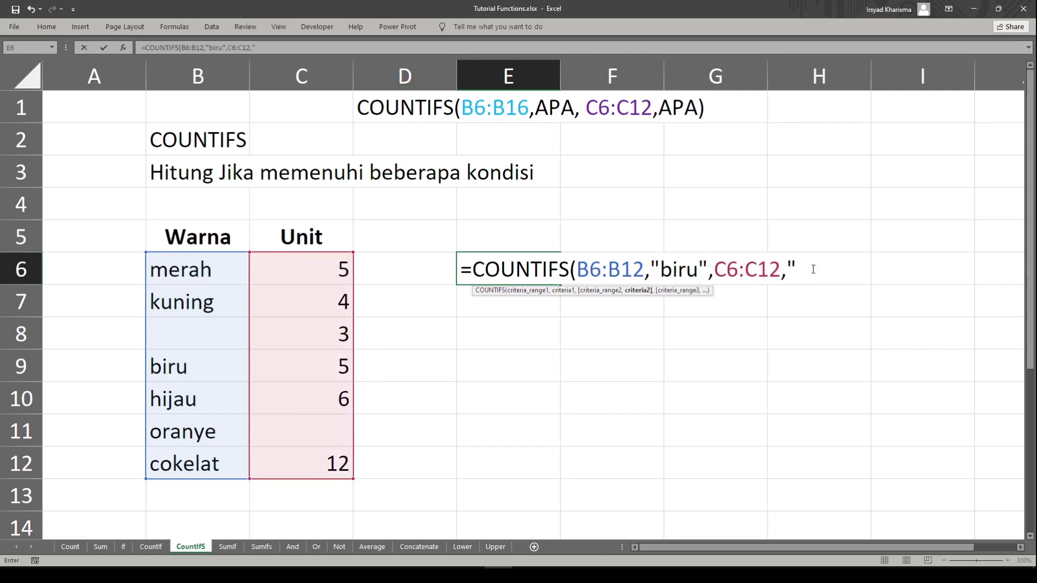
pyautogui.write('>2")')
pyautogui.press('Return')
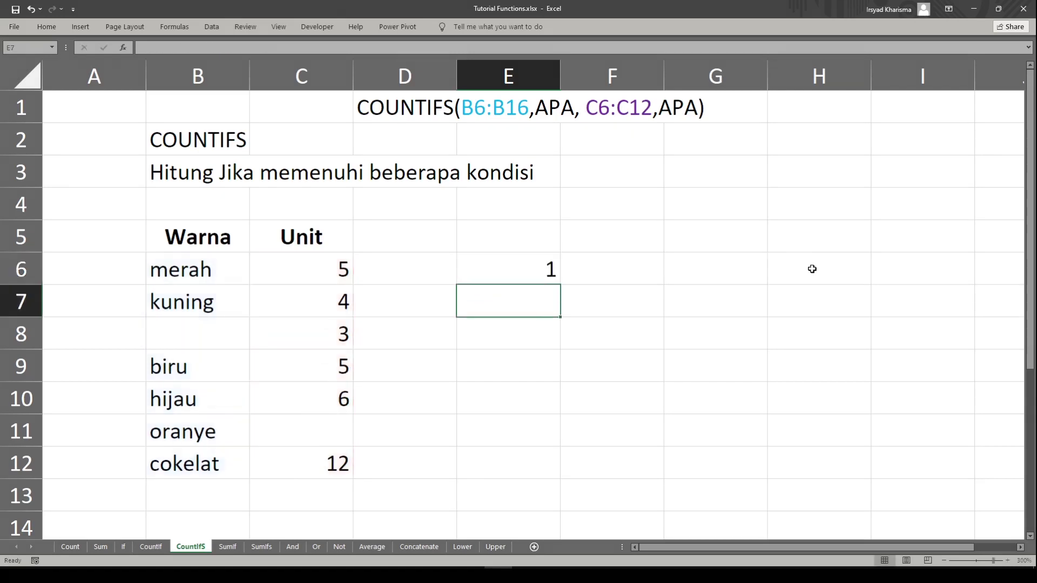
# - Review the COUNTIFS formula in E6 and check the merah, kuning and biru rows against its two conditions
pyautogui.doubleClick(532, 276)
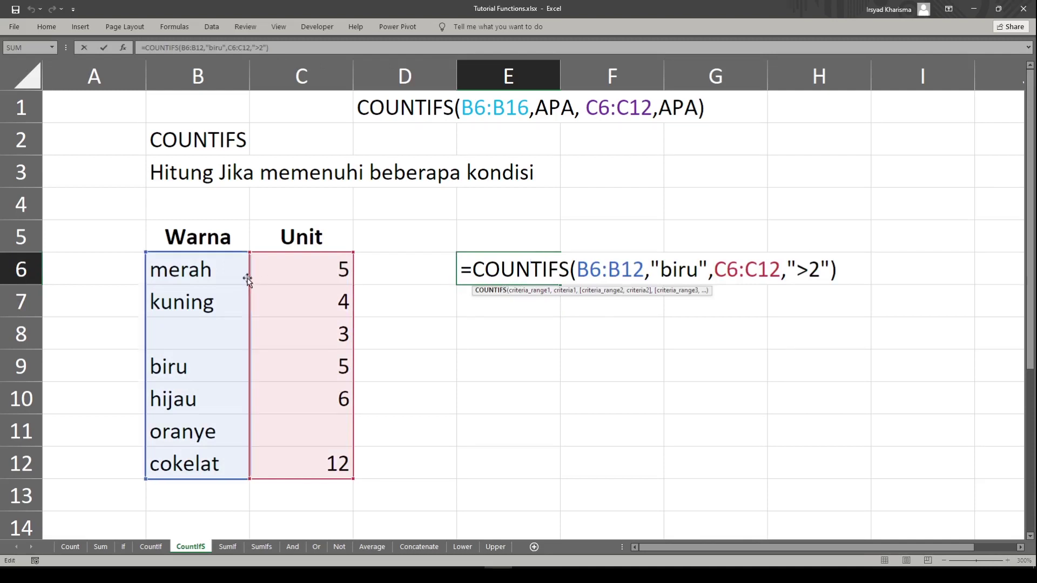
pyautogui.press('Escape')
pyautogui.click(201, 270)
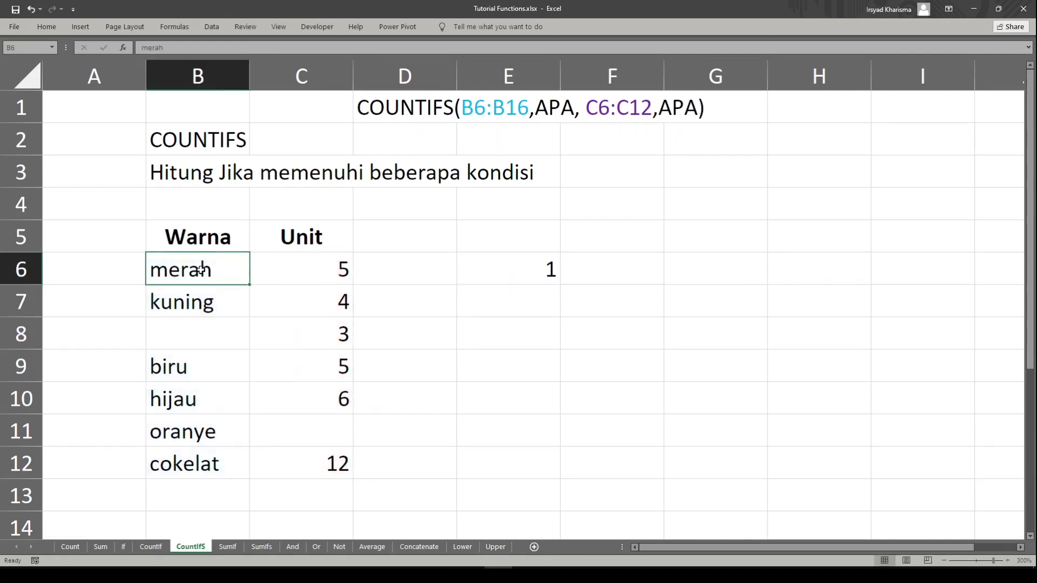
pyautogui.click(285, 269)
pyautogui.click(243, 305)
pyautogui.click(306, 299)
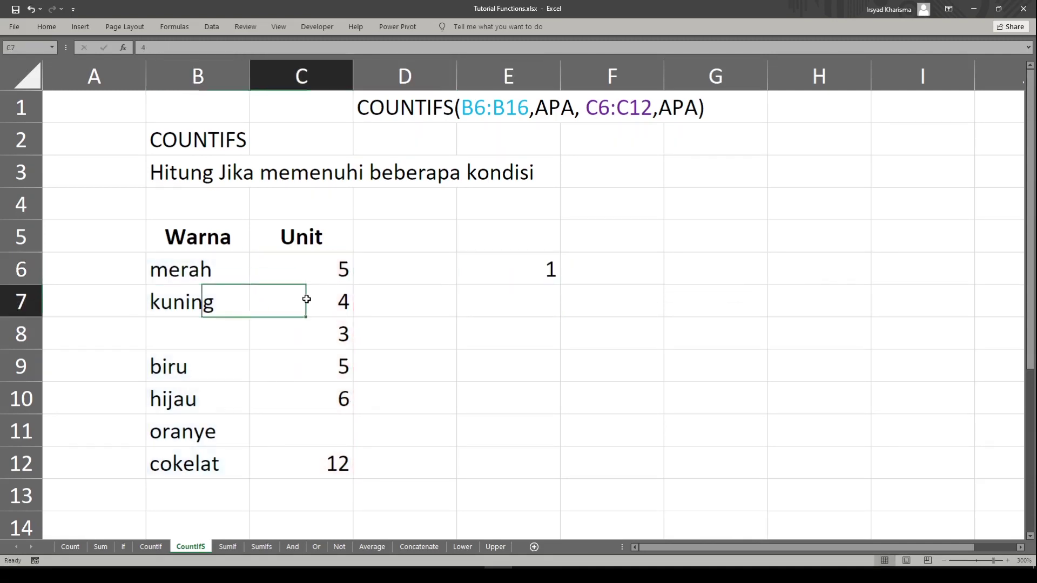
pyautogui.click(197, 374)
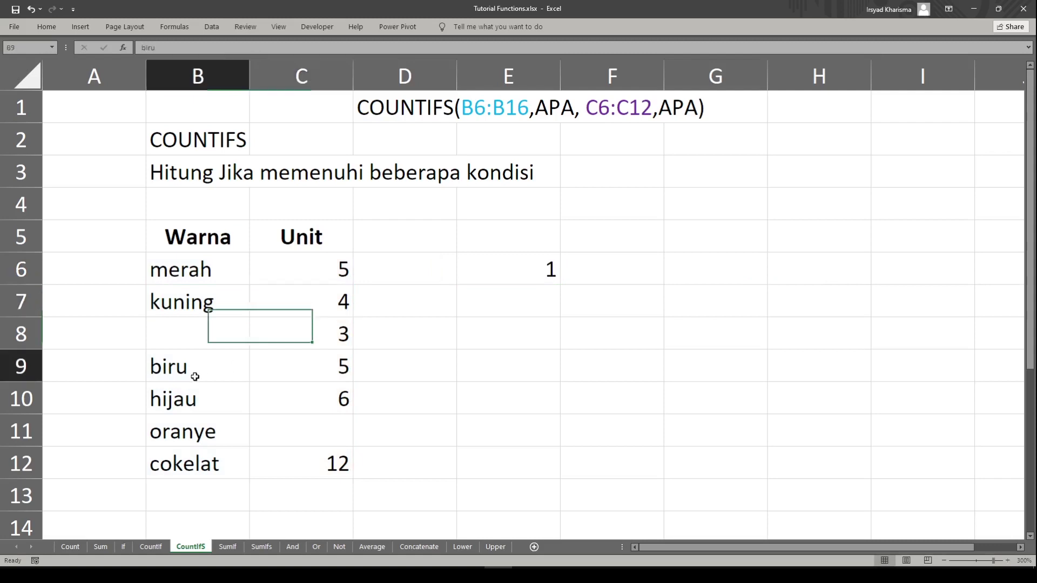
pyautogui.click(296, 362)
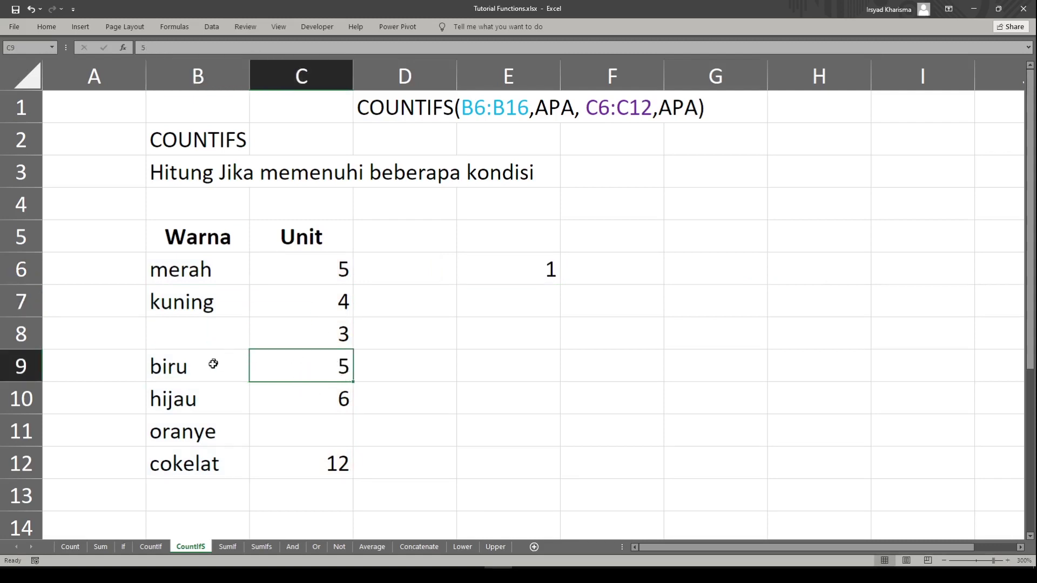
# - Fill the blank colour cell B8 with "biru" and check the COUNTIFS result against the units in C8
pyautogui.click(232, 346)
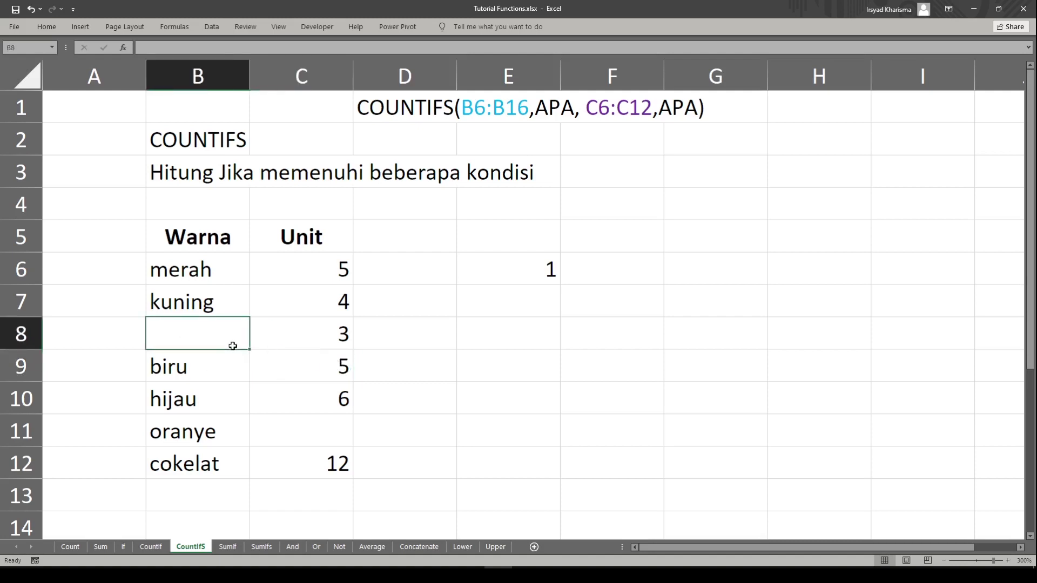
pyautogui.write('biru')
pyautogui.press('Return')
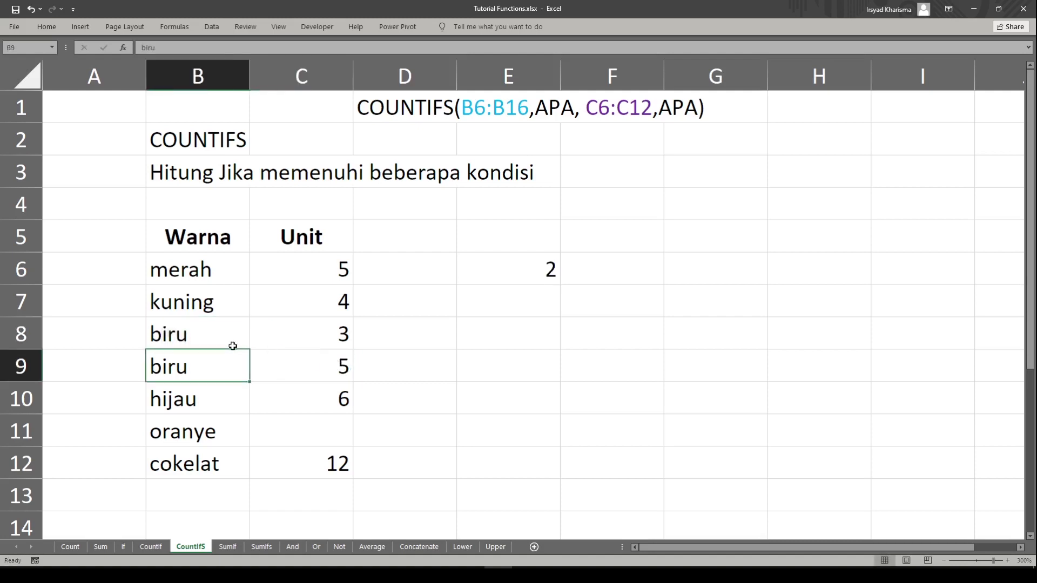
pyautogui.click(520, 266)
pyautogui.click(308, 330)
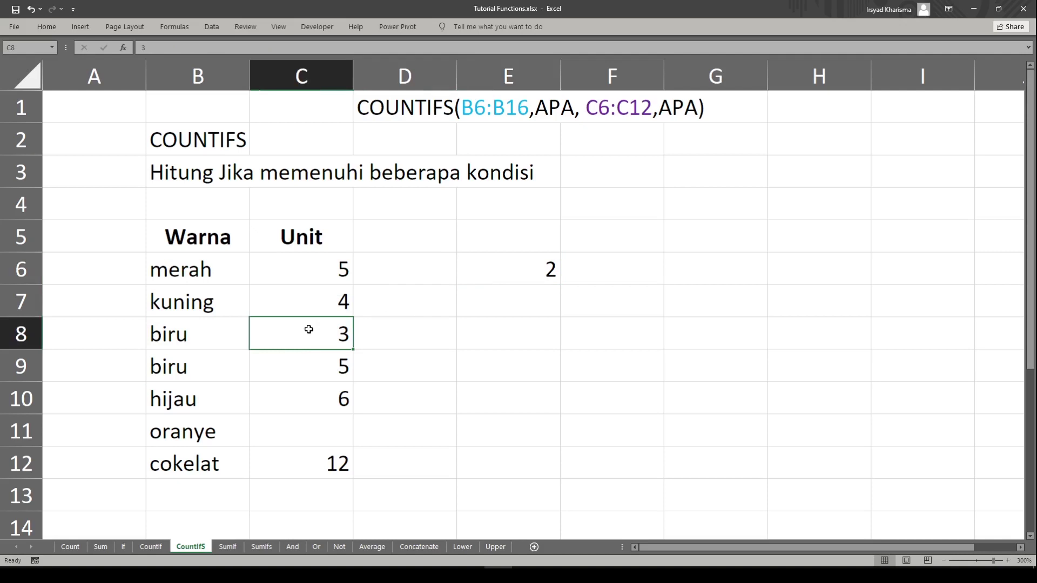
# - Set the Unit value in C9 to 1 and recheck that row against the COUNTIFS formula in E6
pyautogui.click(313, 373)
pyautogui.write('1')
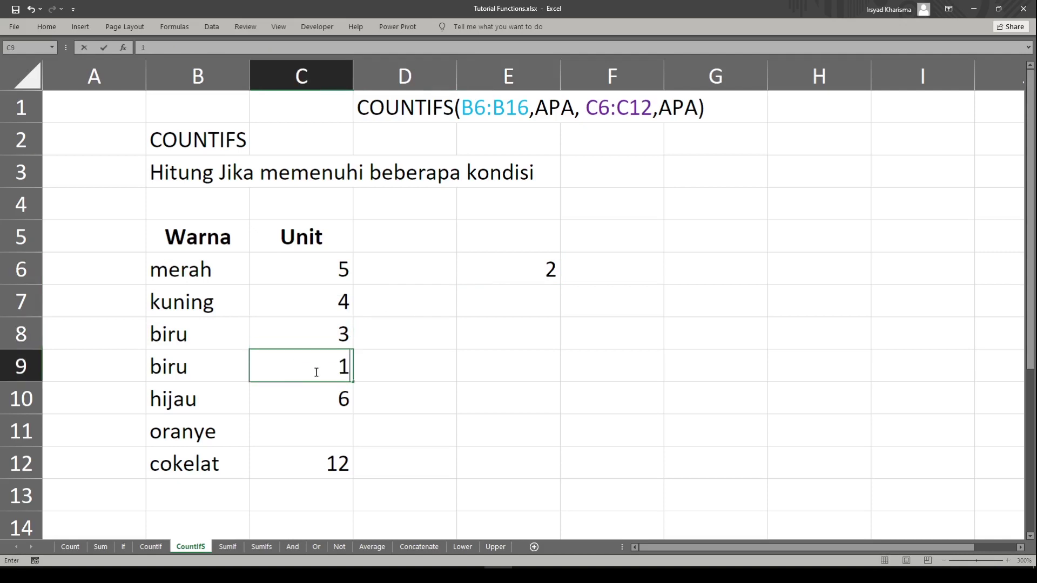
pyautogui.press('Return')
pyautogui.moveTo(175, 358); pyautogui.dragTo(264, 368)
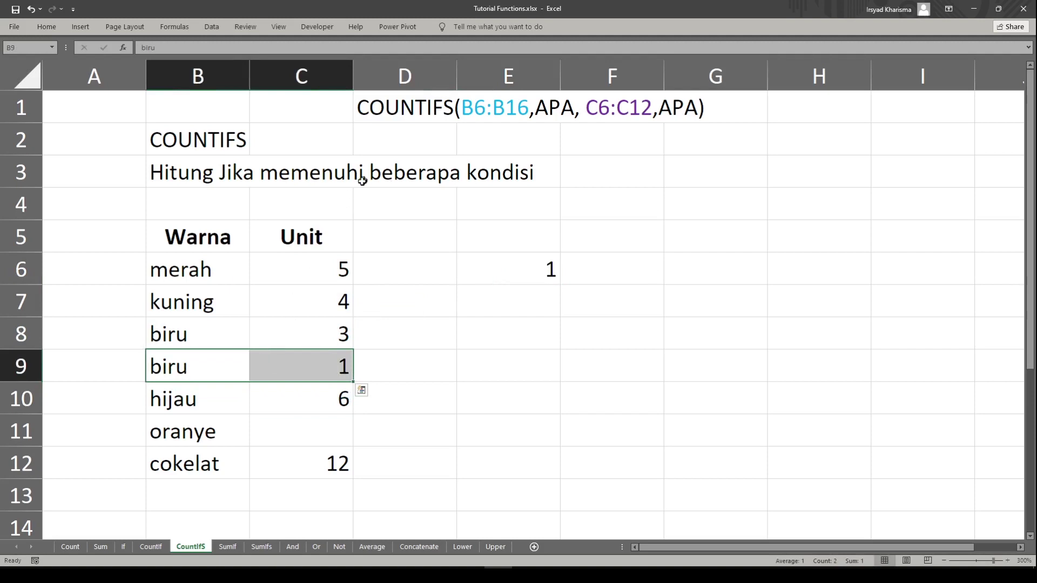
pyautogui.click(520, 268)
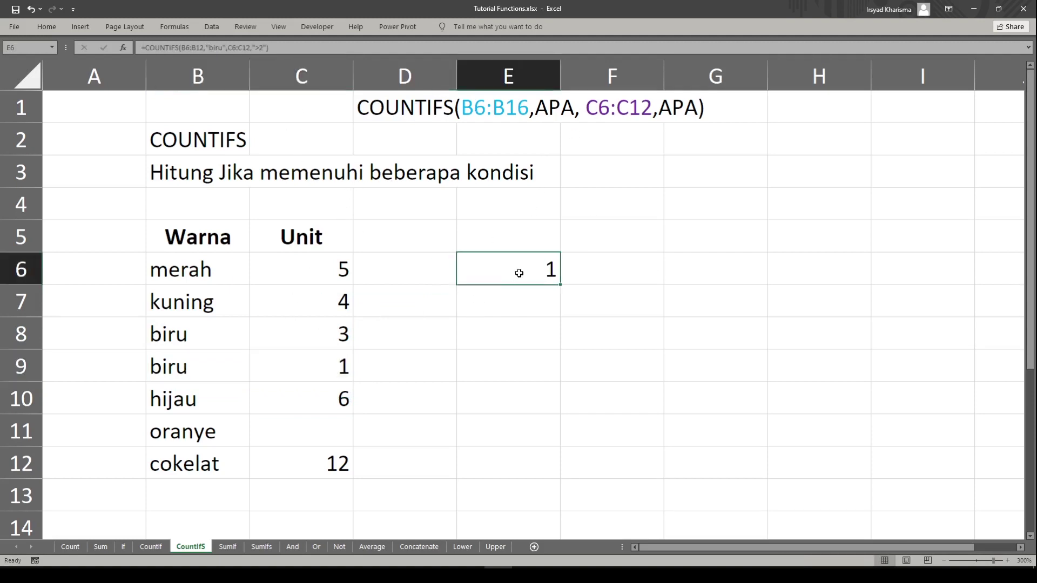
pyautogui.doubleClick(519, 271)
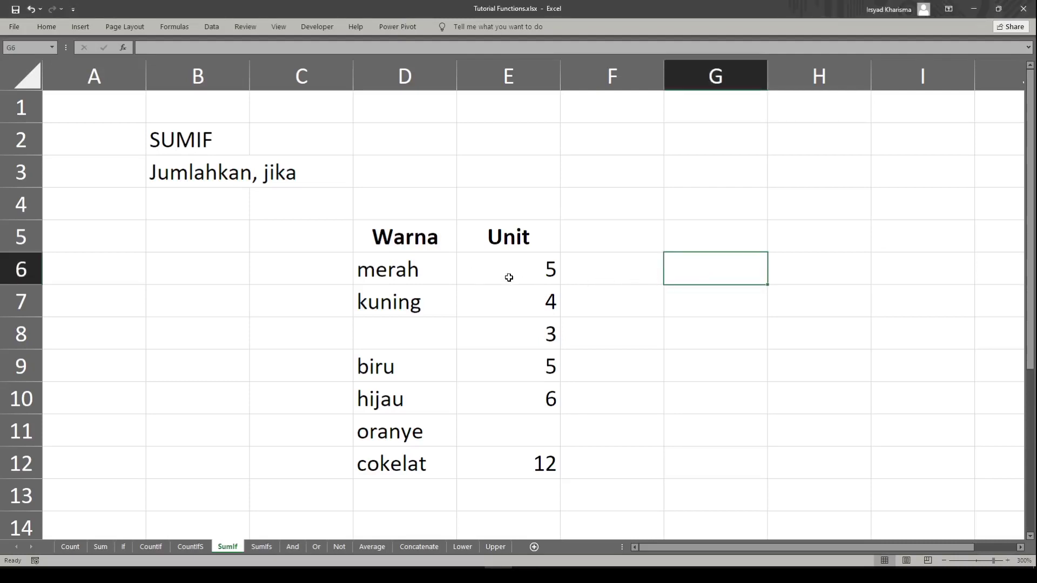
# - On the SumIf sheet, enter a SUMIF formula in G6 over the Unit range E6:E12 with the criterion ">3"
pyautogui.moveTo(509, 278); pyautogui.dragTo(514, 459)
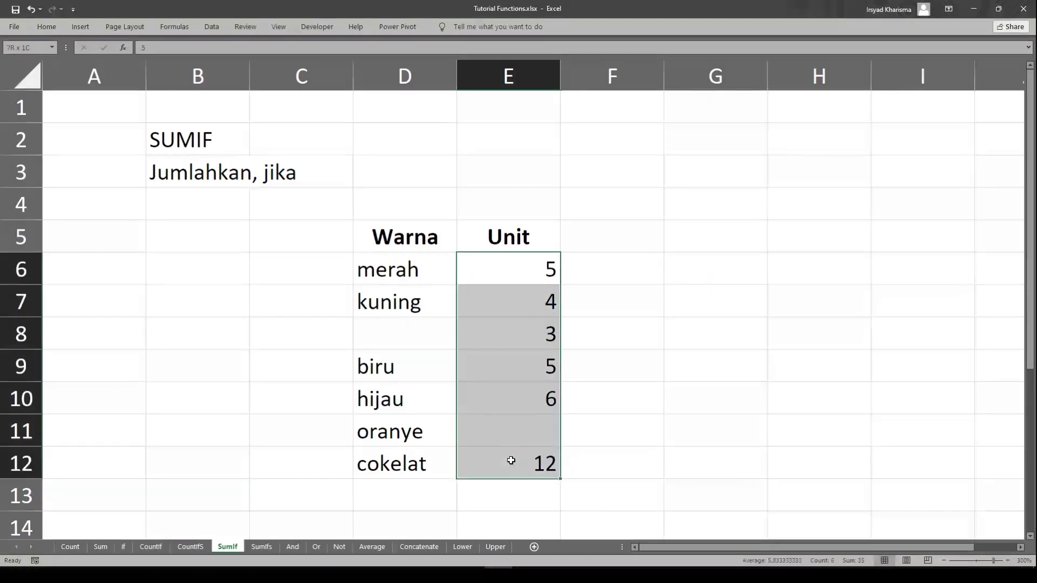
pyautogui.click(709, 278)
pyautogui.write('=sum')
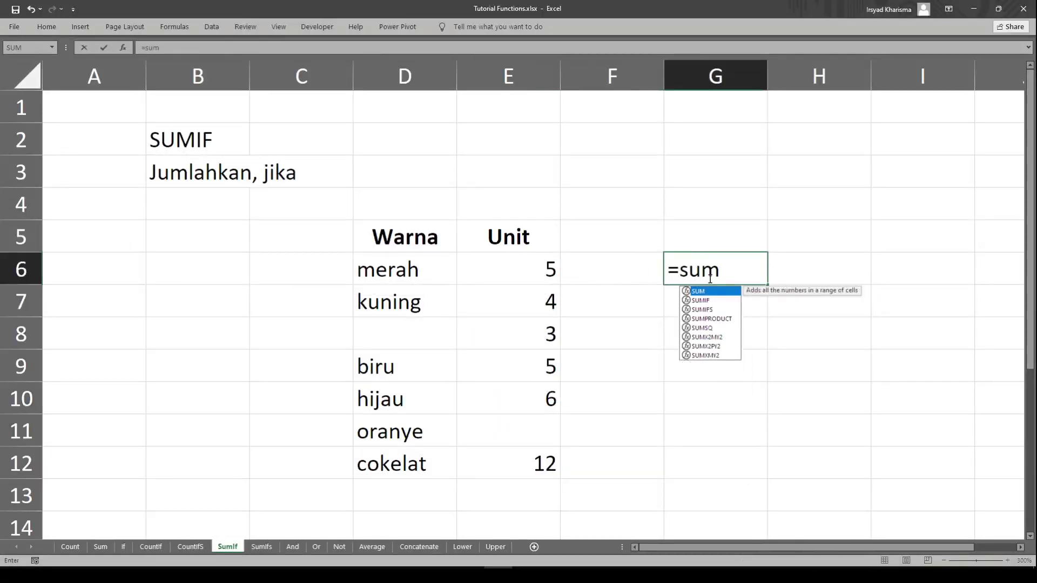
pyautogui.write('iof')
pyautogui.press('BackSpace')
pyautogui.press('BackSpace')
pyautogui.write('f')
pyautogui.press('Tab')
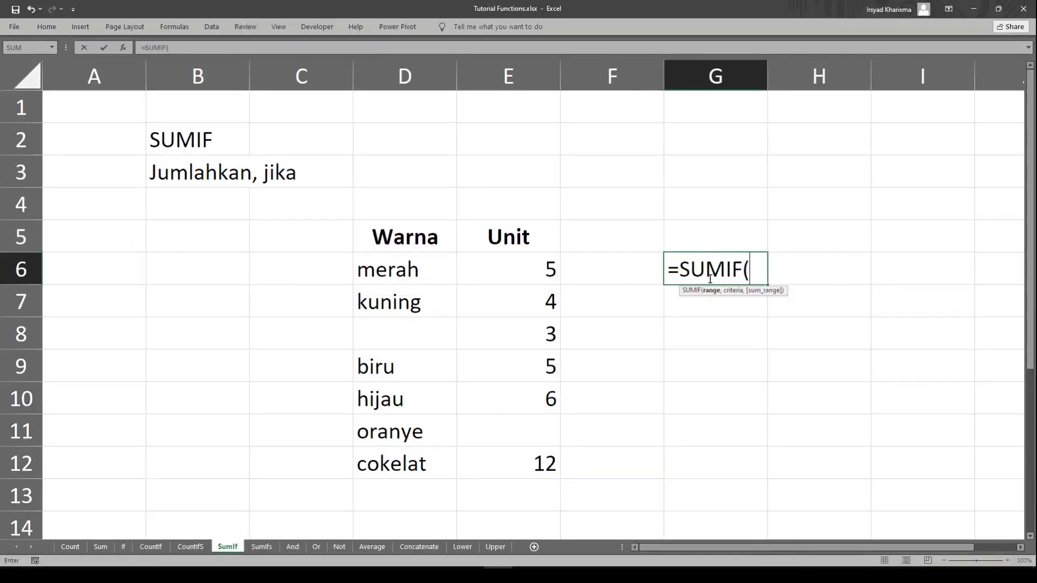
pyautogui.moveTo(554, 271); pyautogui.dragTo(528, 472)
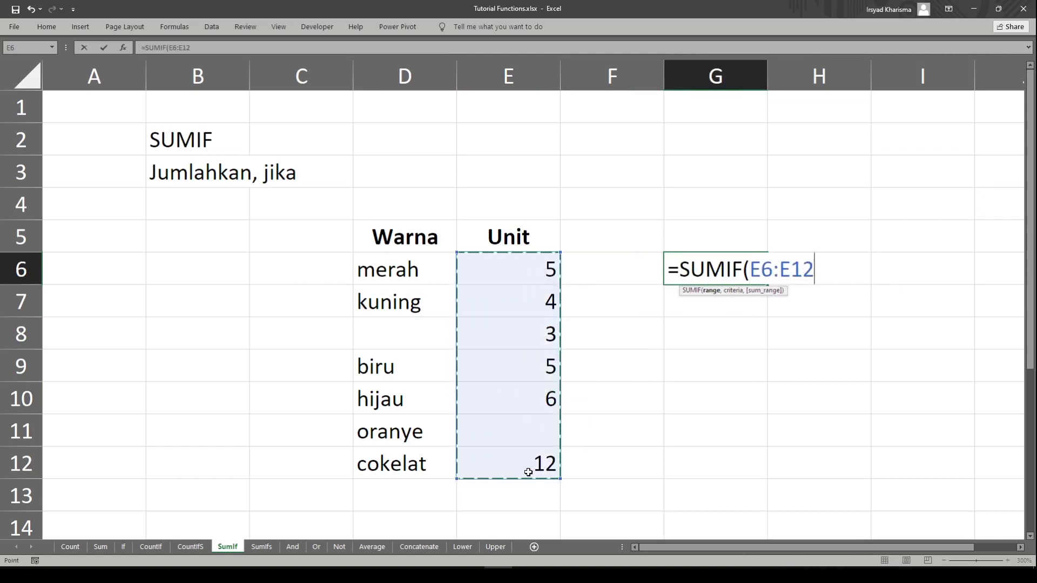
pyautogui.write(',')
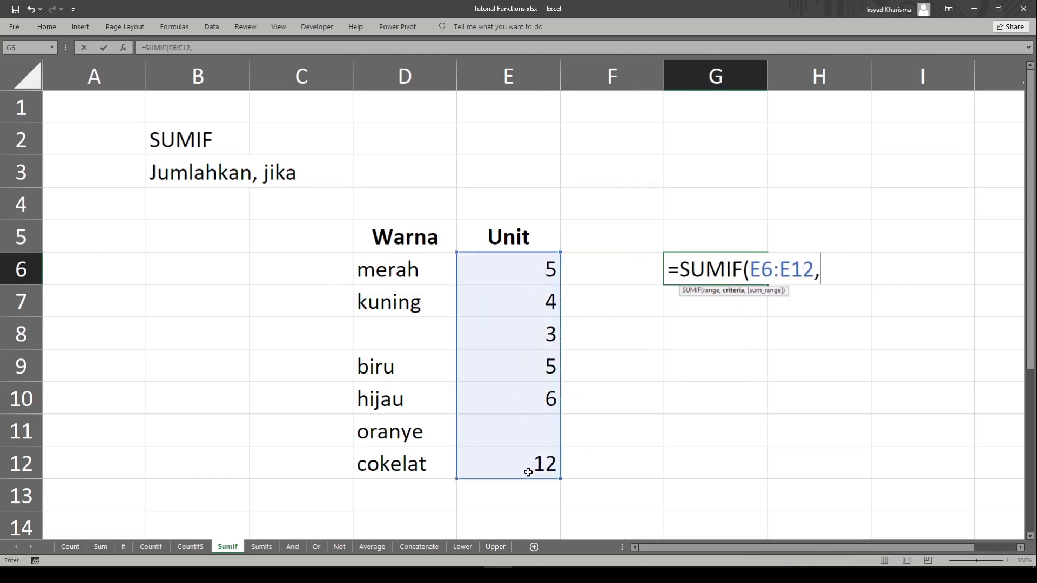
pyautogui.write('">3"')
pyautogui.write(')')
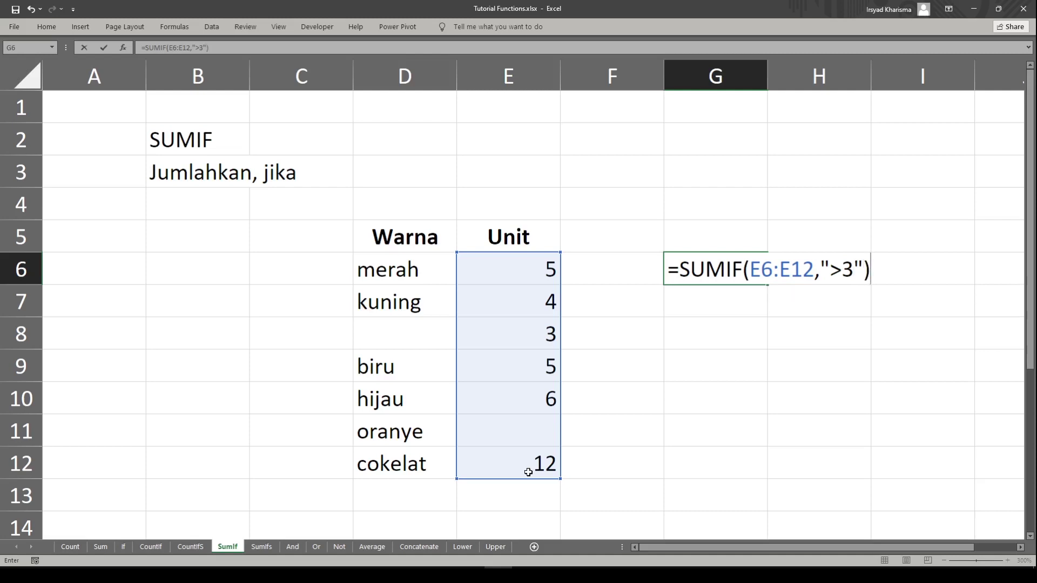
pyautogui.press('Return')
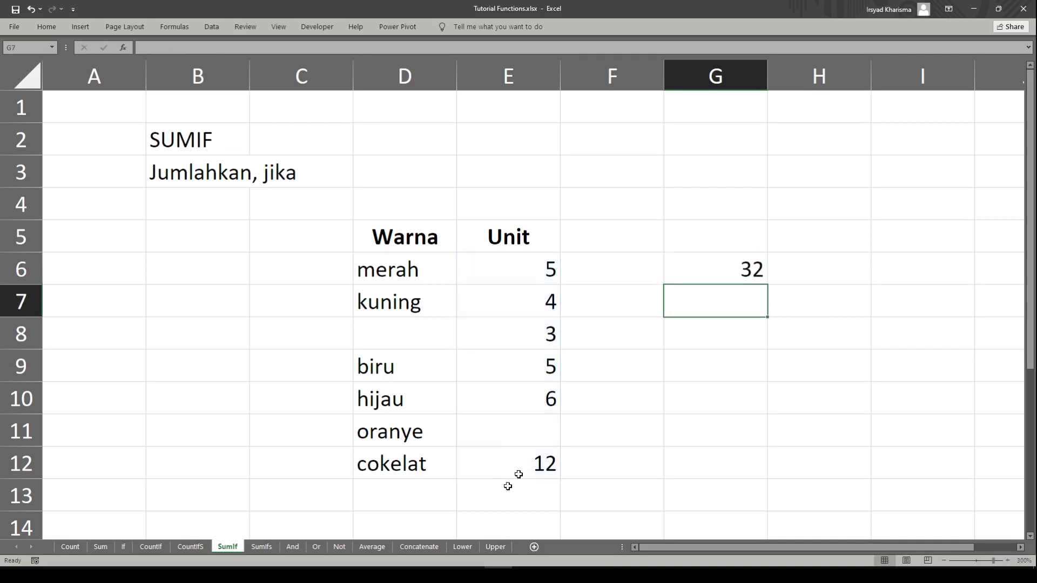
# - Review the range and criterion of the SUMIF formula in G6 without changing it
pyautogui.doubleClick(722, 270)
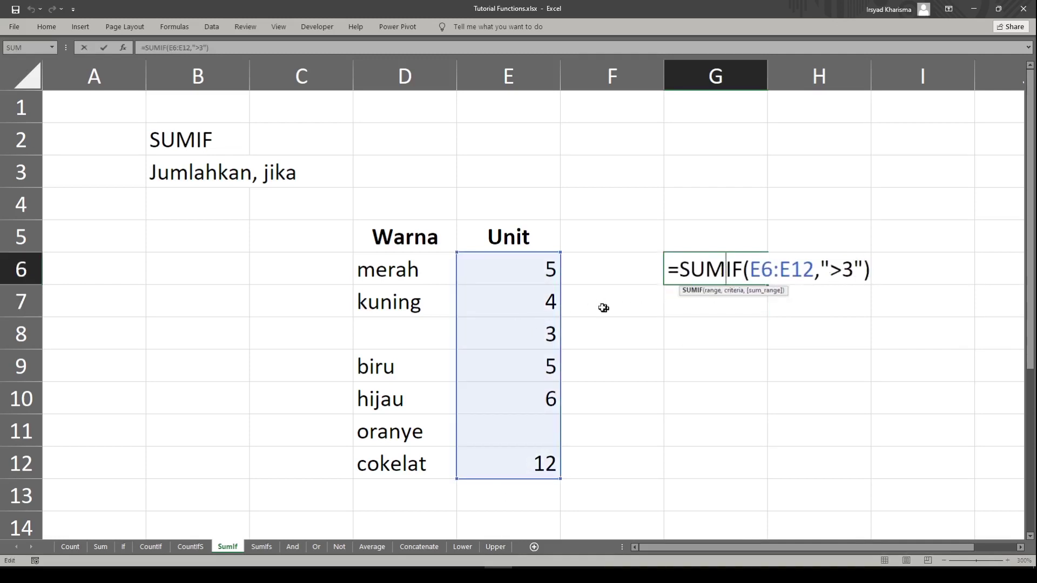
pyautogui.press('Escape')
pyautogui.click(589, 271)
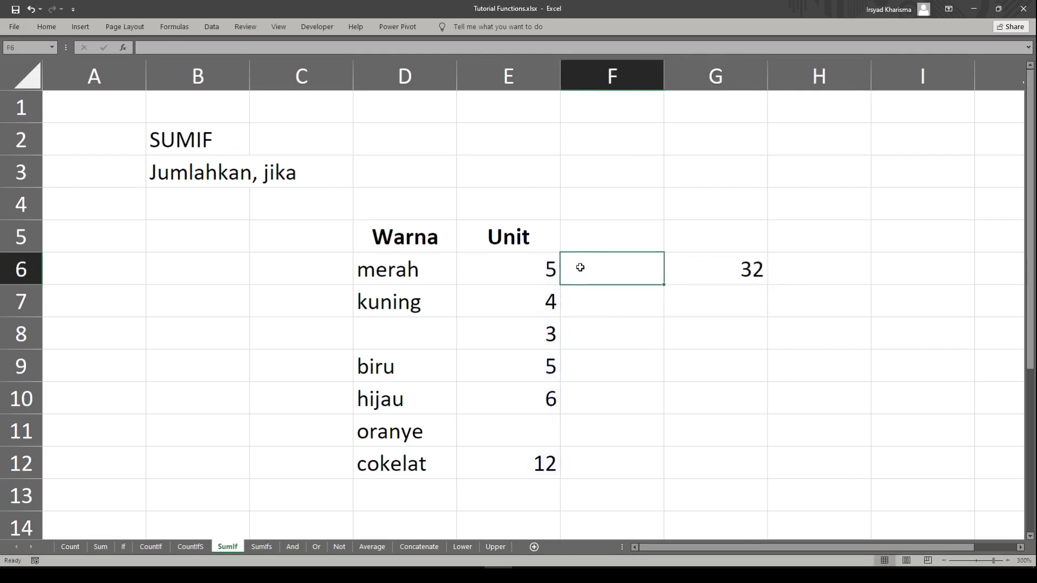
# - Enter 5 in F6 and 4 in F7 as the helper values for the units that meet the criterion
pyautogui.write('5')
pyautogui.press('Return')
pyautogui.write('4')
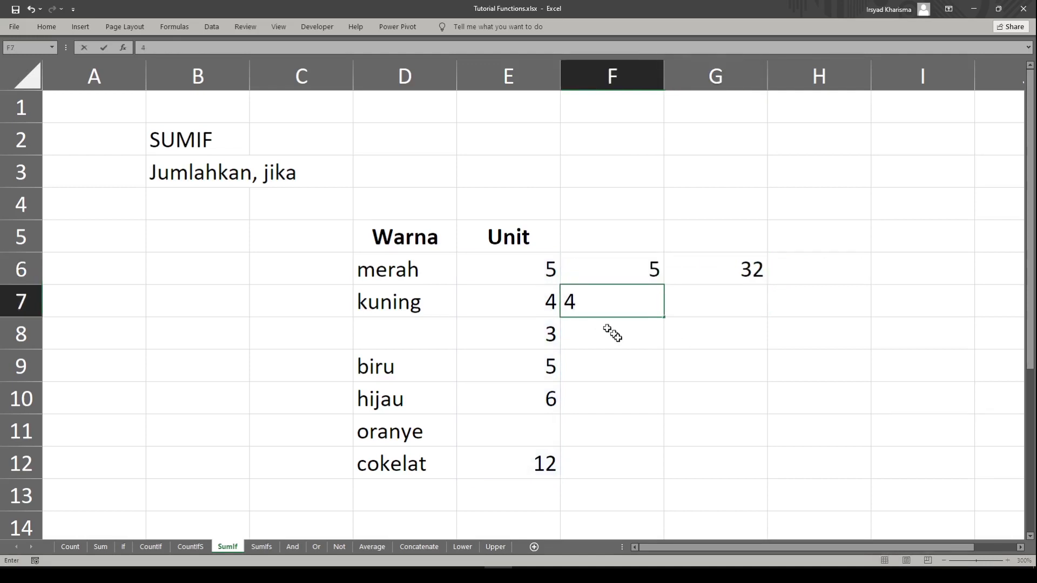
pyautogui.press('Return')
pyautogui.click(727, 261)
pyautogui.doubleClick(727, 264)
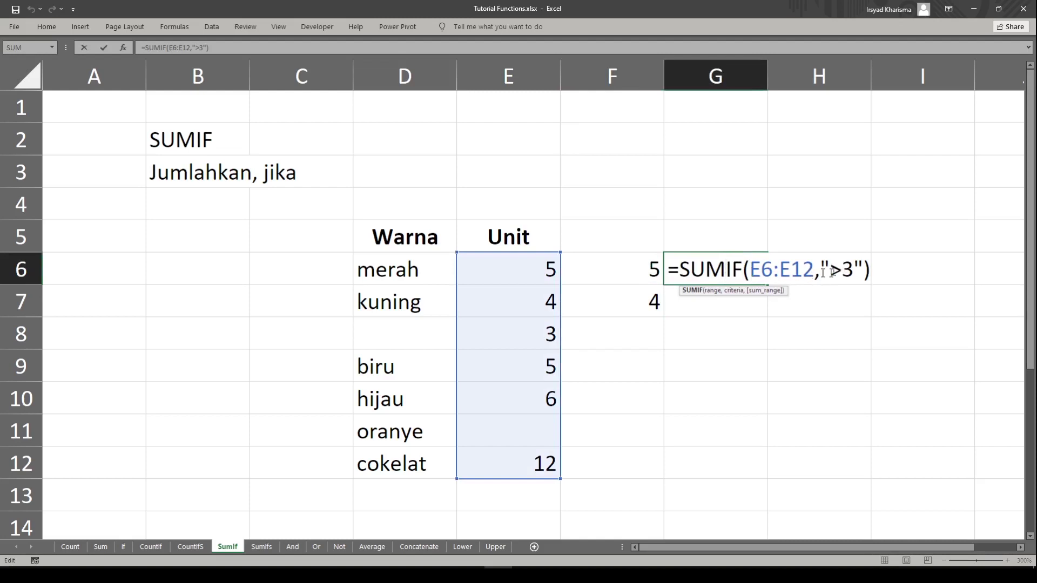
pyautogui.click(846, 269)
pyautogui.write('=')
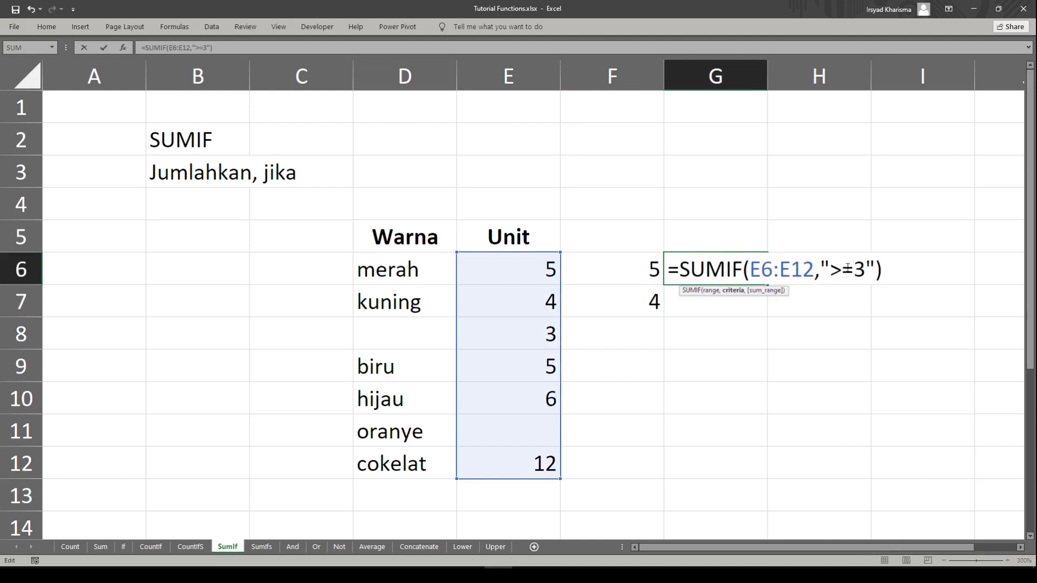
pyautogui.press('BackSpace')
pyautogui.press('Escape')
# - Fill the remaining helper cells F8 to F12 with 0, 5, 6, 0 and 12
pyautogui.click(632, 342)
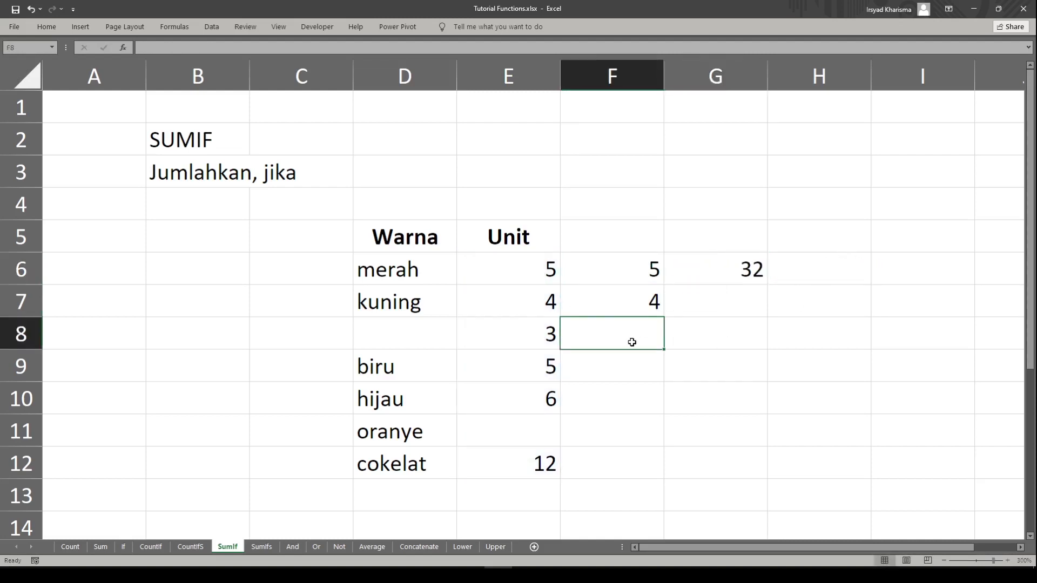
pyautogui.write('0')
pyautogui.press('Return')
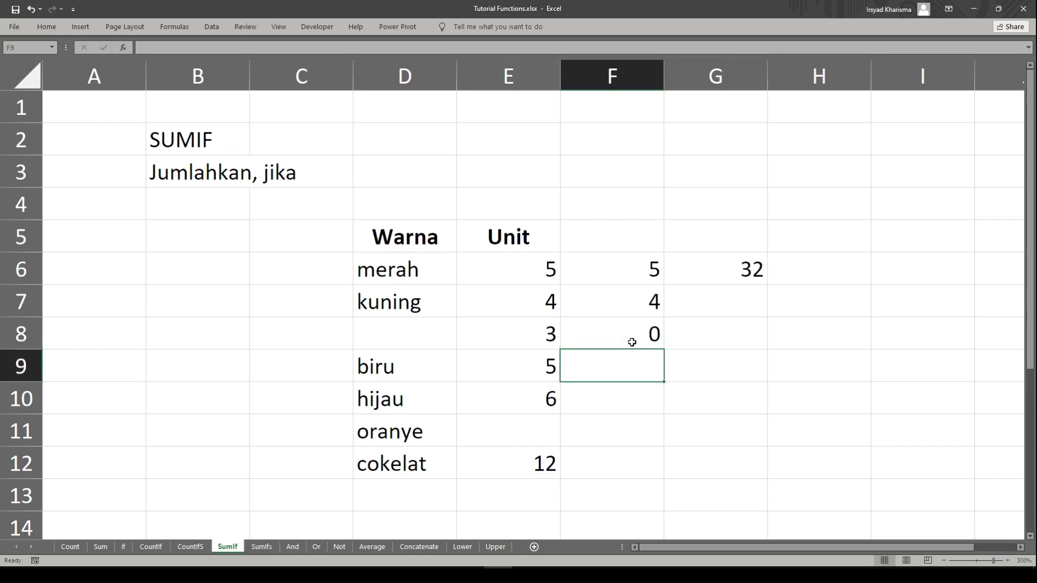
pyautogui.write('5')
pyautogui.press('Return')
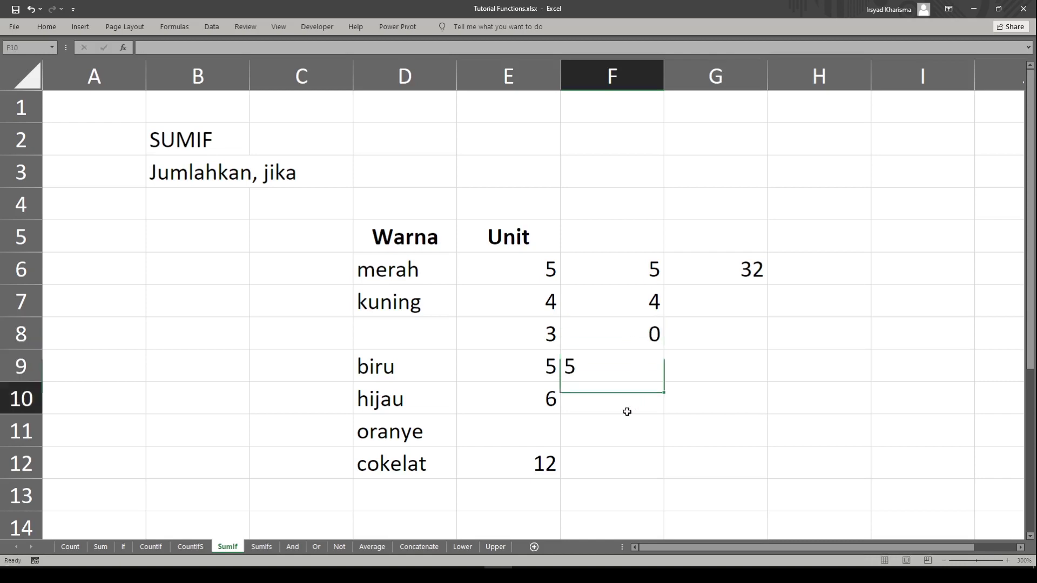
pyautogui.write('6')
pyautogui.press('Return')
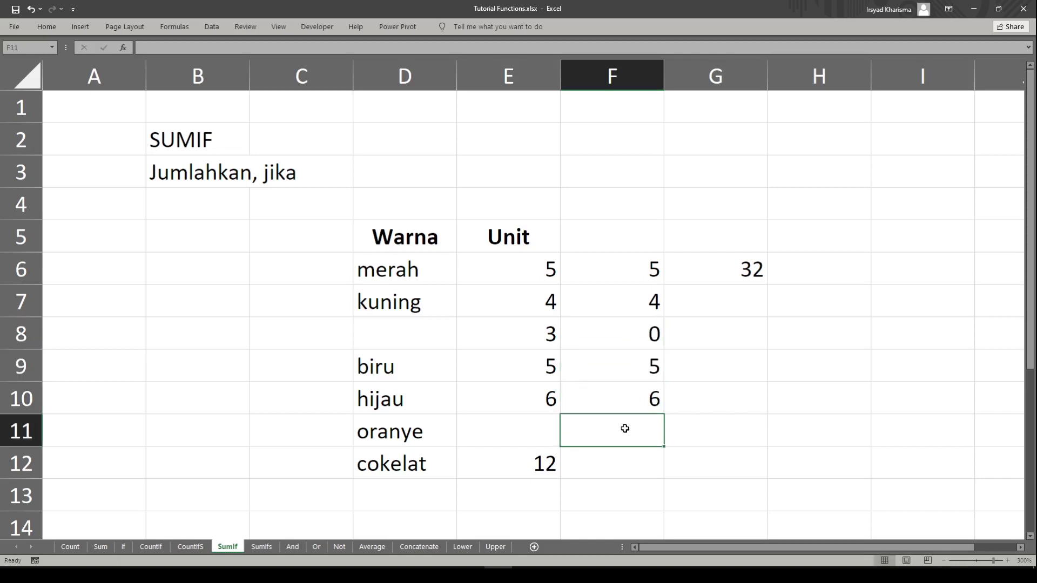
pyautogui.write('0')
pyautogui.press('Return')
pyautogui.write('12')
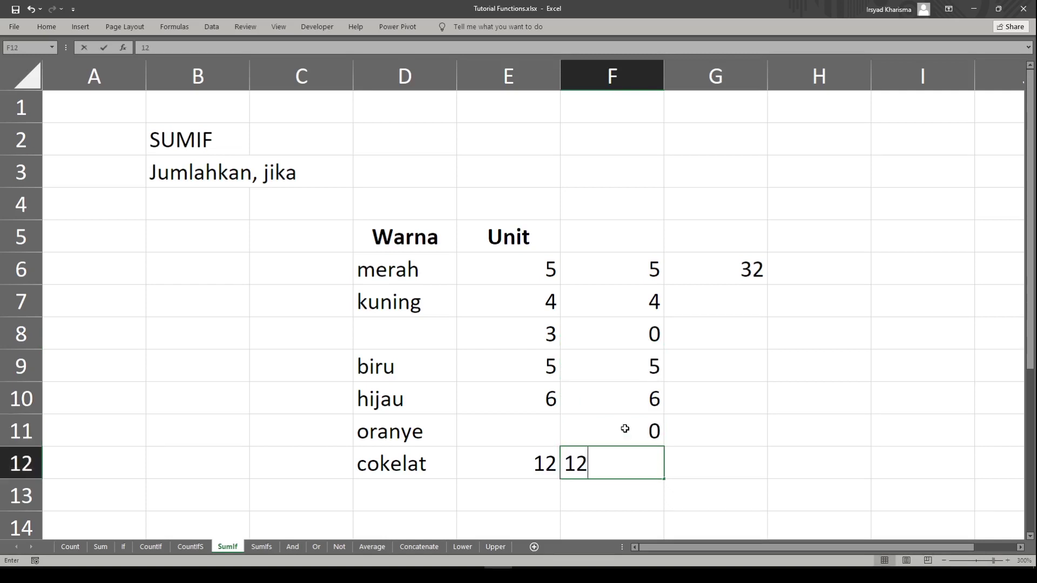
pyautogui.press('Return')
# - Total the helper values F6:F12 with a SUM formula in F13 and inspect its range
pyautogui.write('=SUM(')
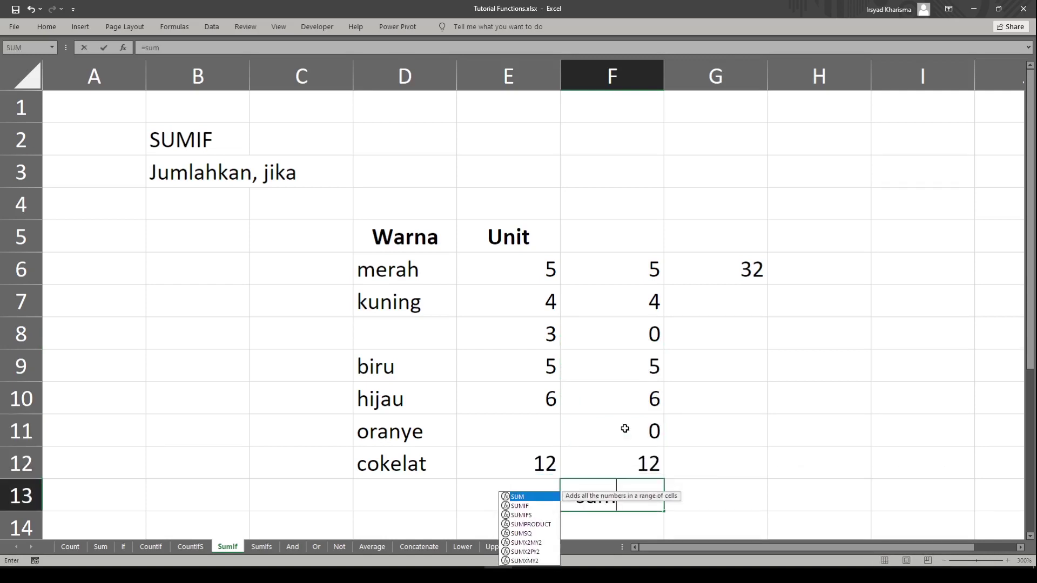
pyautogui.press('Up')
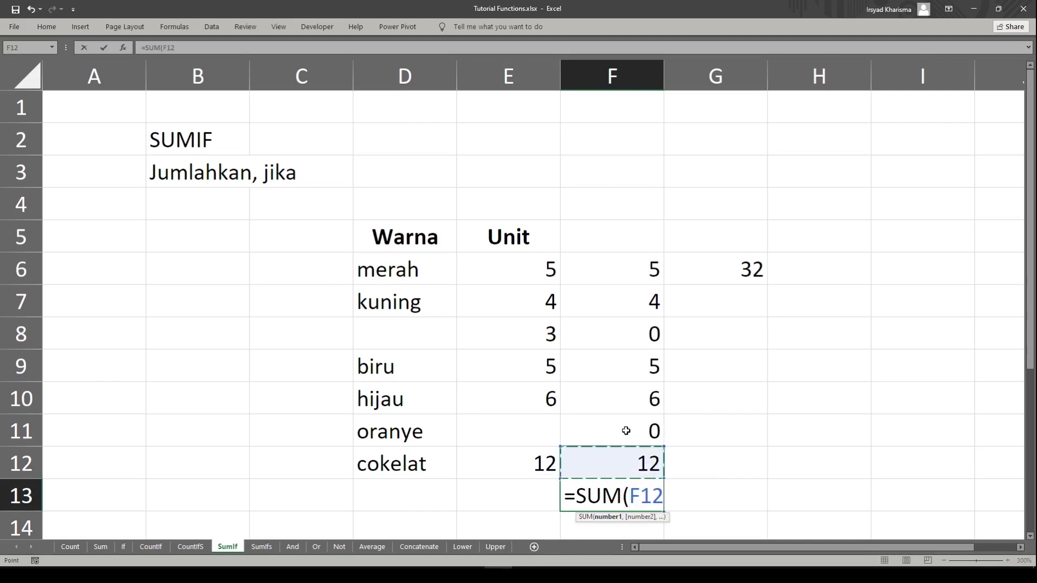
pyautogui.hotkey('ctrl', 'shift', 'Up')
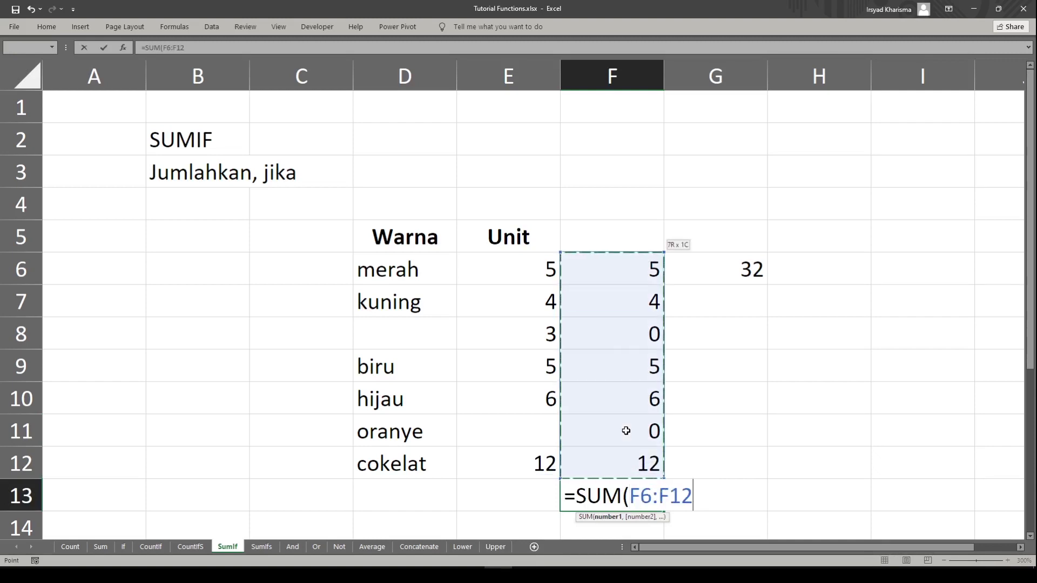
pyautogui.press('Return')
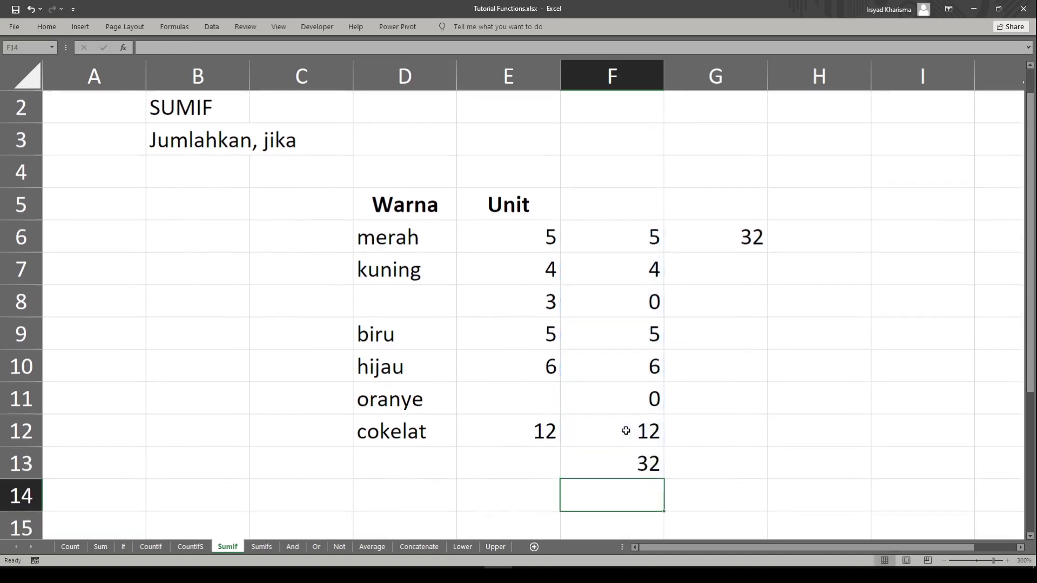
pyautogui.click(631, 464)
pyautogui.doubleClick(632, 464)
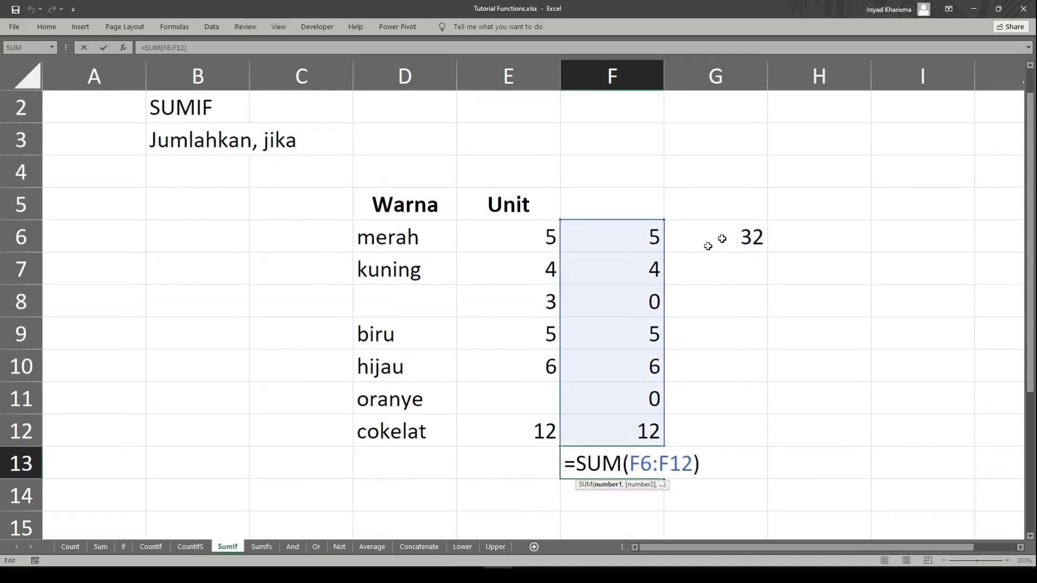
# - Change the criterion of the SUMIF formula in G6 to ">5"
pyautogui.click(743, 230)
pyautogui.doubleClick(741, 231)
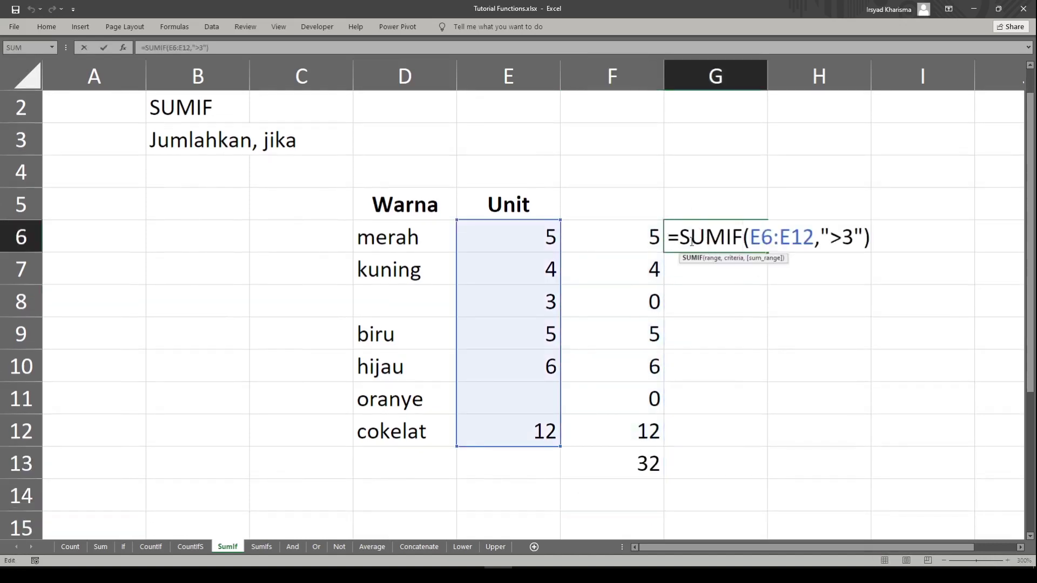
pyautogui.click(840, 239)
pyautogui.press('Delete')
pyautogui.write('5')
pyautogui.press('Return')
# - Set the helper values in F6, F7 and F9 to 0, excluding the units not greater than 5
pyautogui.click(634, 232)
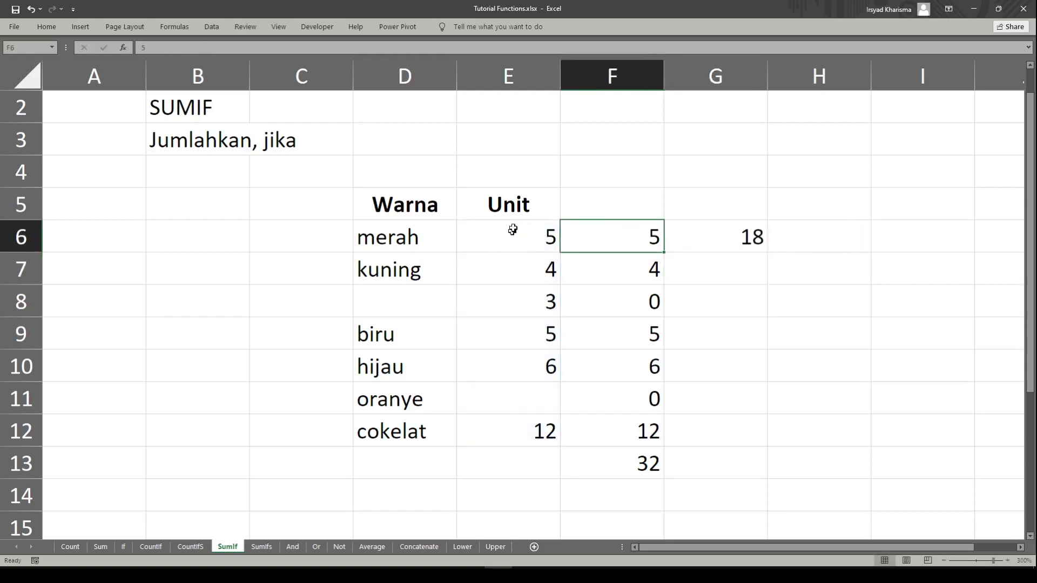
pyautogui.write('0')
pyautogui.press('Return')
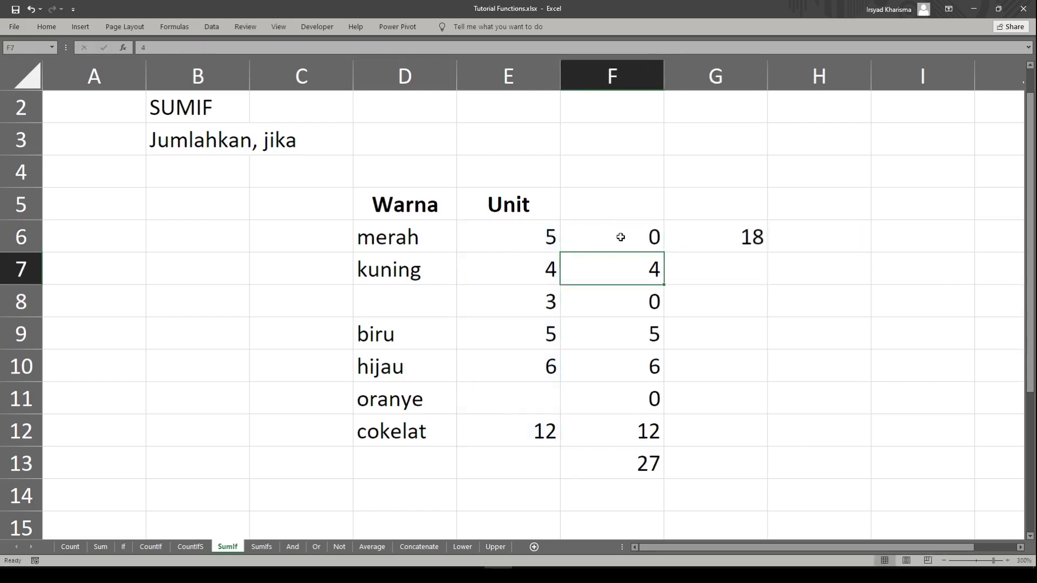
pyautogui.write('0')
pyautogui.press('Return')
pyautogui.press('Down')
pyautogui.press('Down')
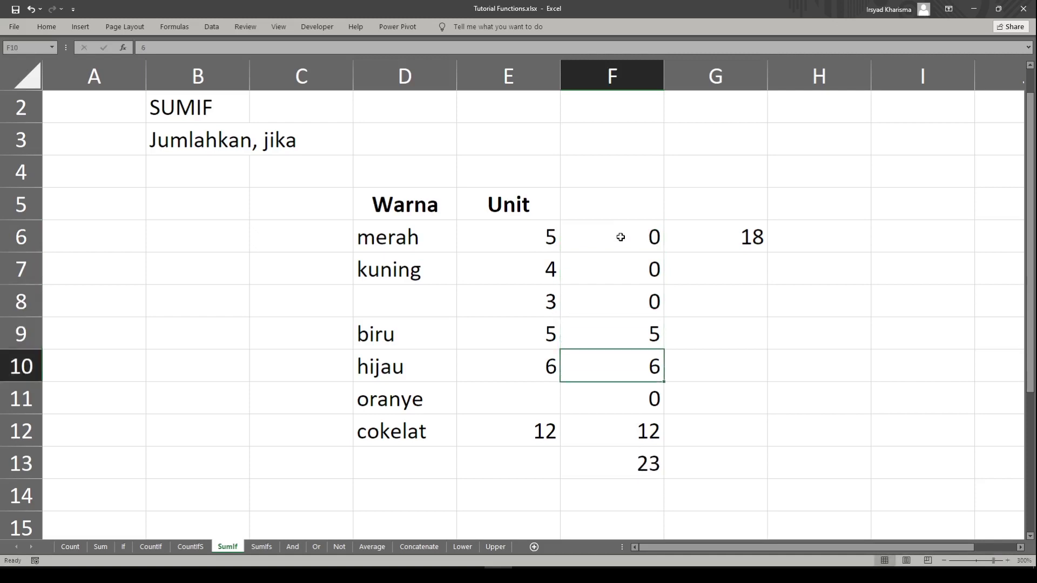
pyautogui.press('Up')
pyautogui.write('0')
pyautogui.press('Return')
# - Check the helper values in F10 and F12 against the SUM formula in F13
pyautogui.click(614, 463)
pyautogui.click(618, 436)
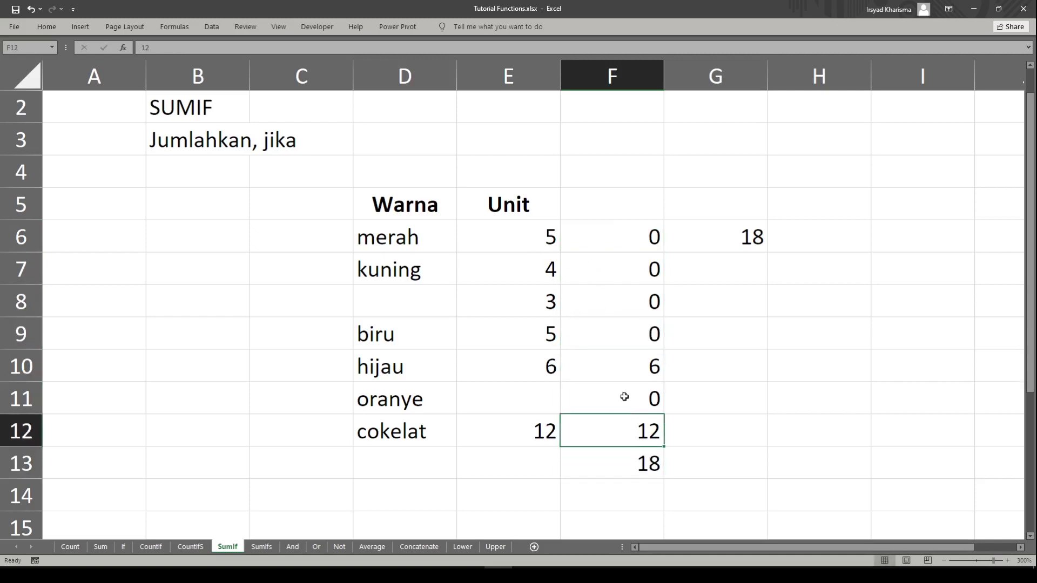
pyautogui.click(627, 366)
pyautogui.keyDown('ctrl'); pyautogui.click(621, 432); pyautogui.keyUp('ctrl')
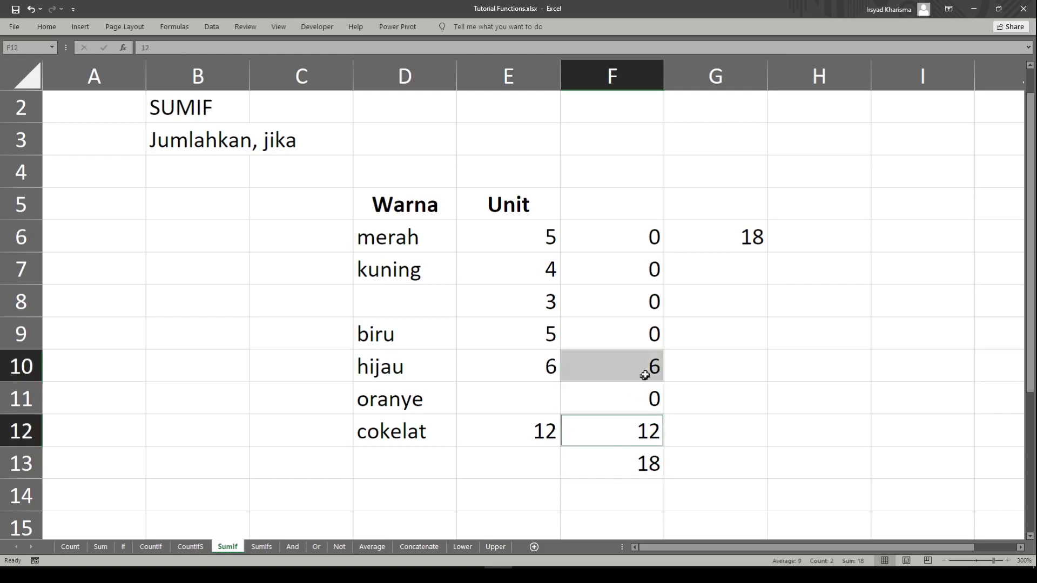
pyautogui.click(637, 467)
pyautogui.doubleClick(638, 469)
pyautogui.press('Escape')
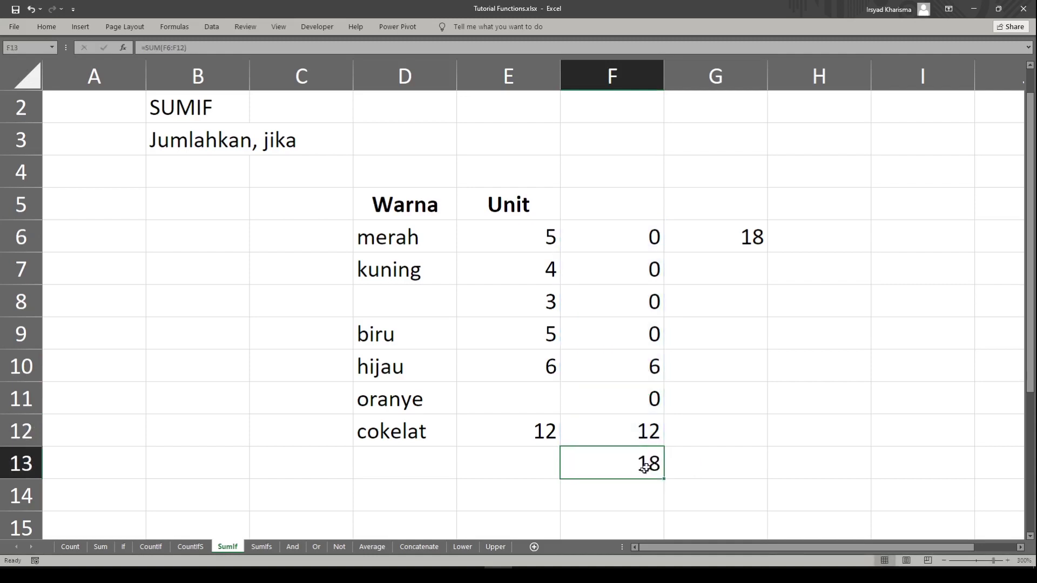
# - On the SumIfs sheet, change the header in D5 to "Nama"
pyautogui.click(262, 547)
pyautogui.click(598, 345)
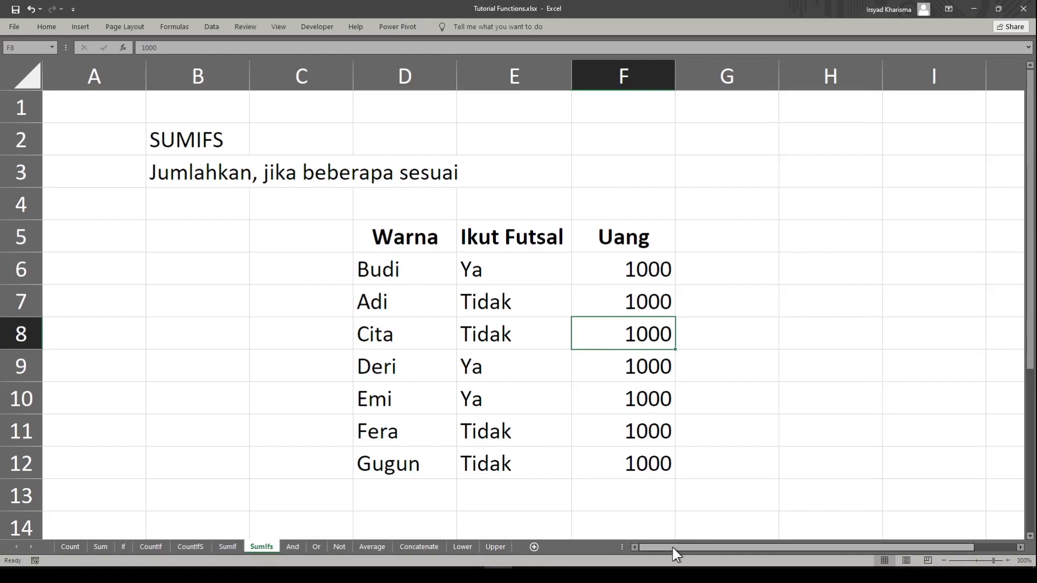
pyautogui.moveTo(673, 546); pyautogui.dragTo(730, 556)
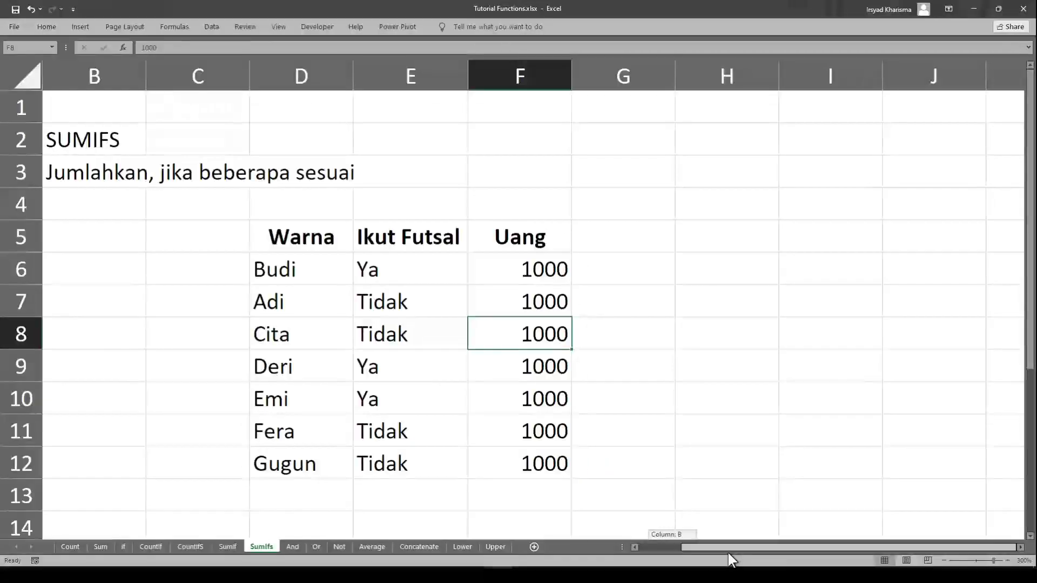
pyautogui.click(306, 243)
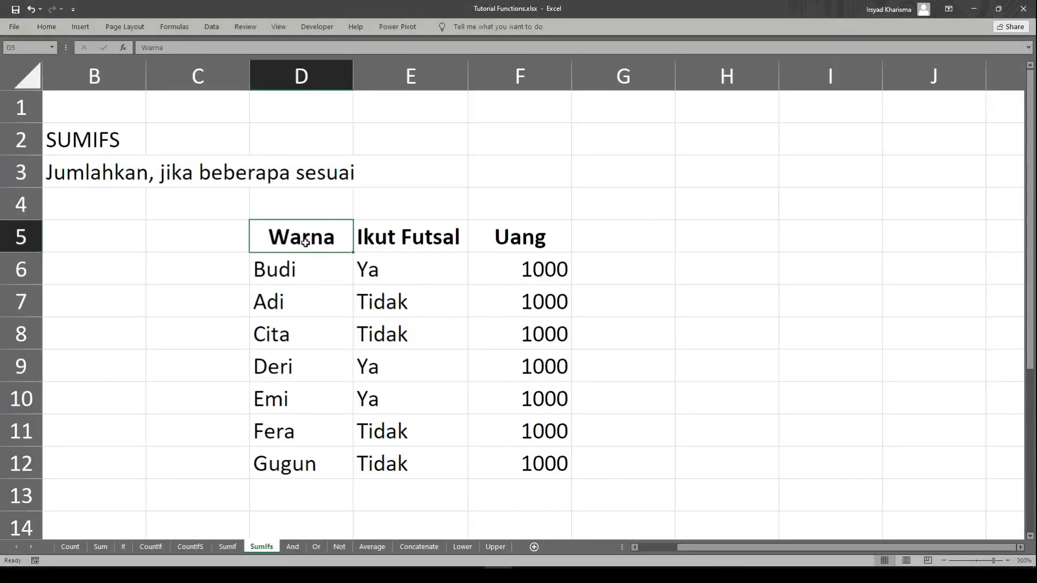
pyautogui.write('Nama')
pyautogui.press('Return')
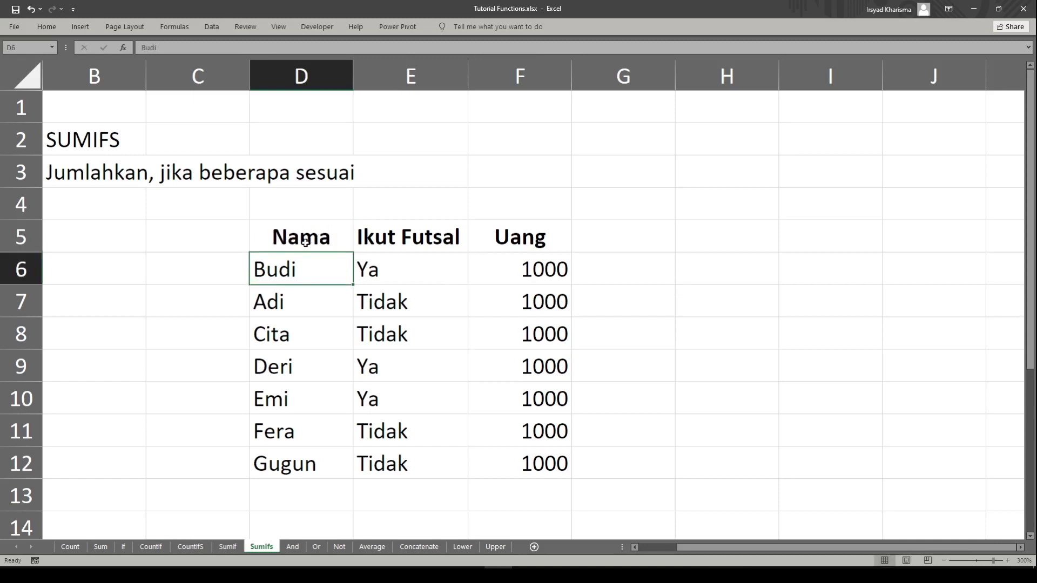
# - Set the Uang values in F9 and F10 to 0 for two rows marked "Ya"
pyautogui.click(388, 268)
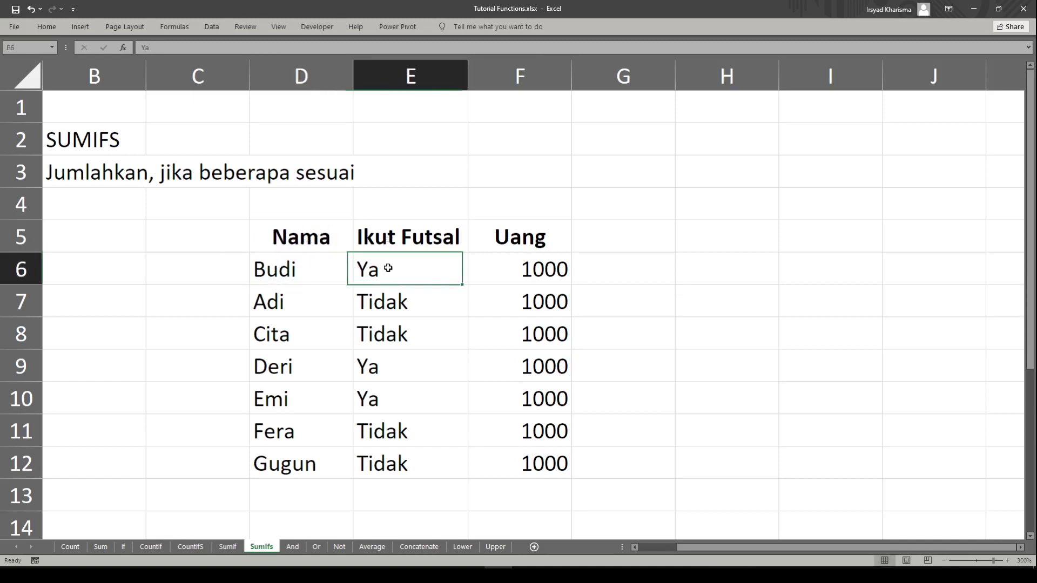
pyautogui.click(545, 242)
pyautogui.click(534, 263)
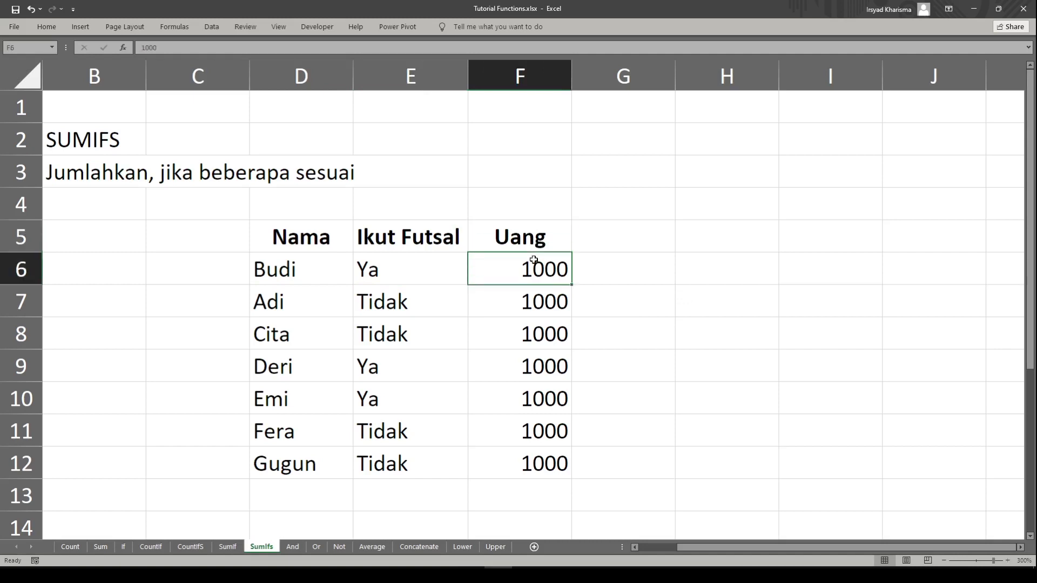
pyautogui.click(560, 304)
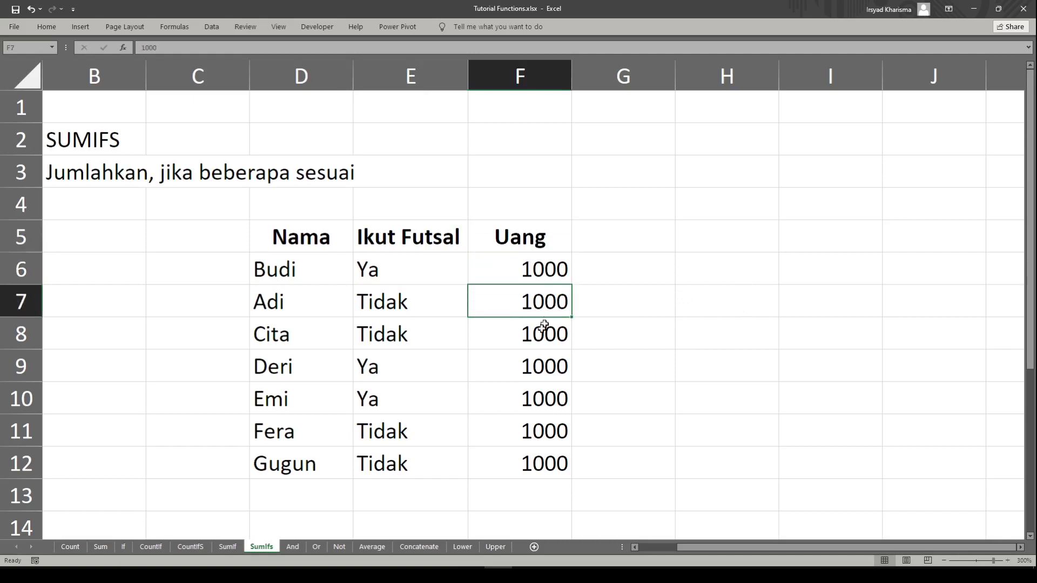
pyautogui.click(520, 372)
pyautogui.write('0')
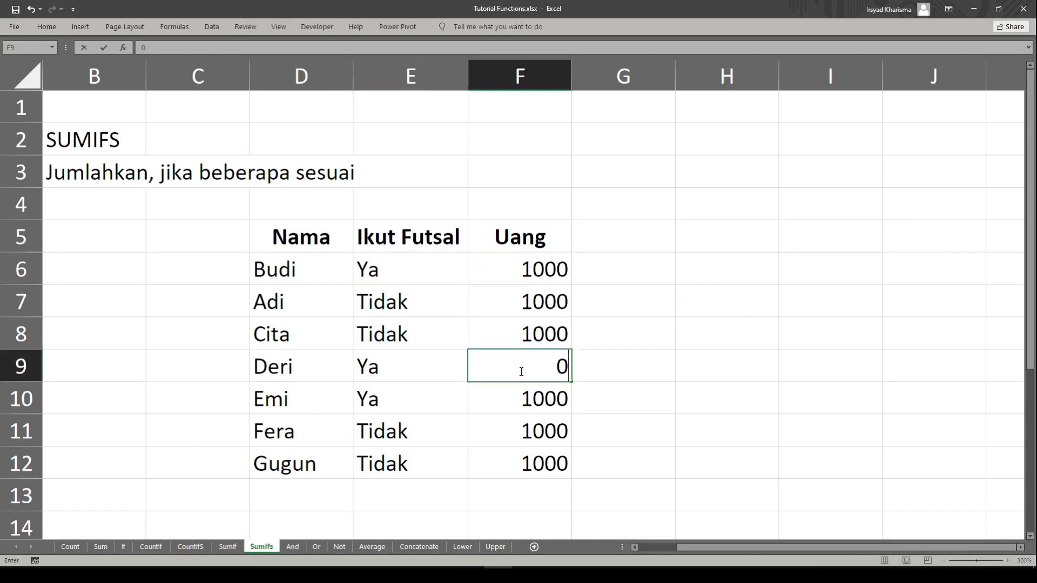
pyautogui.press('Return')
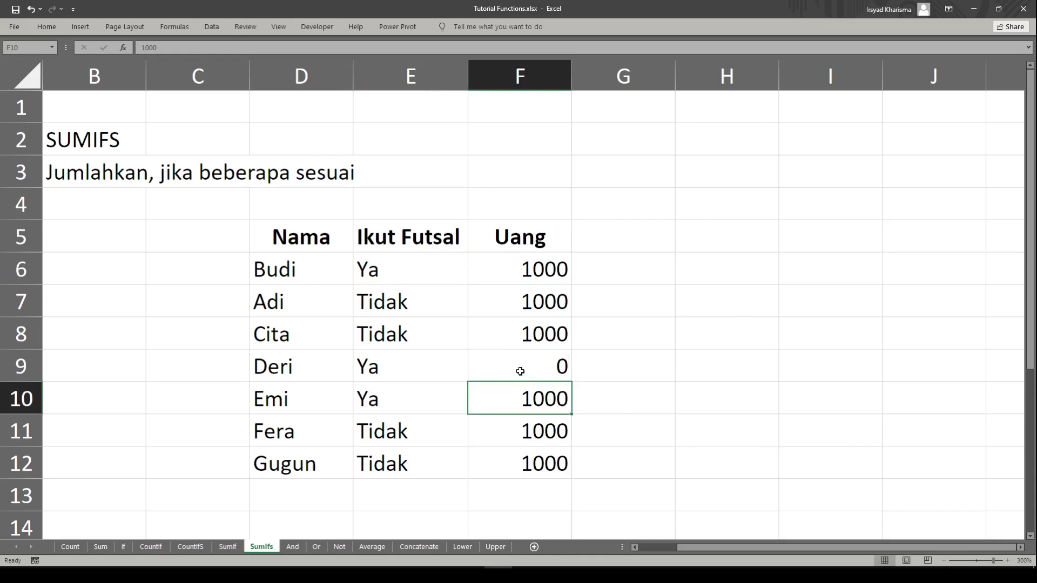
pyautogui.write('0')
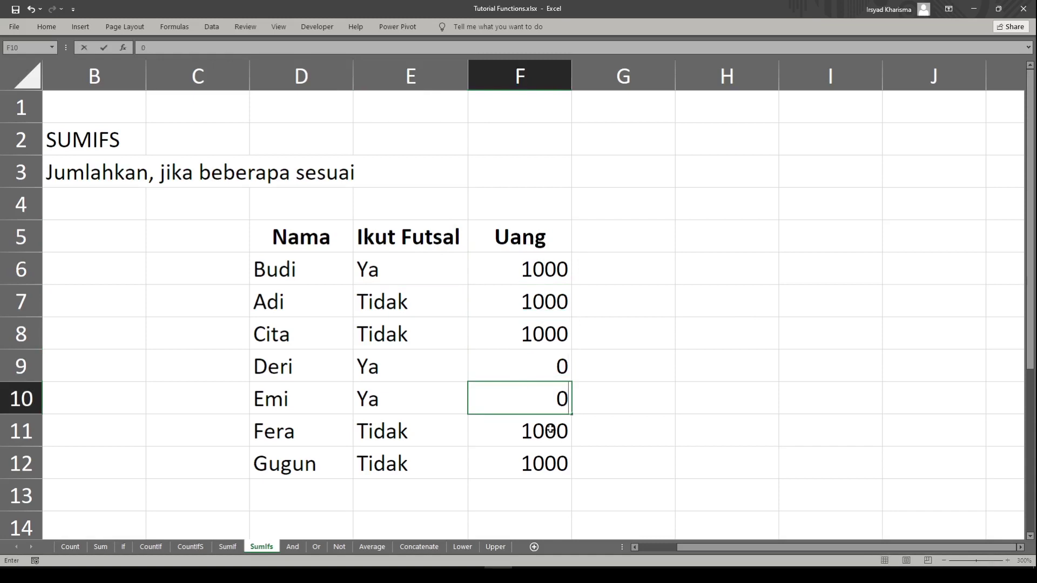
pyautogui.press('Return')
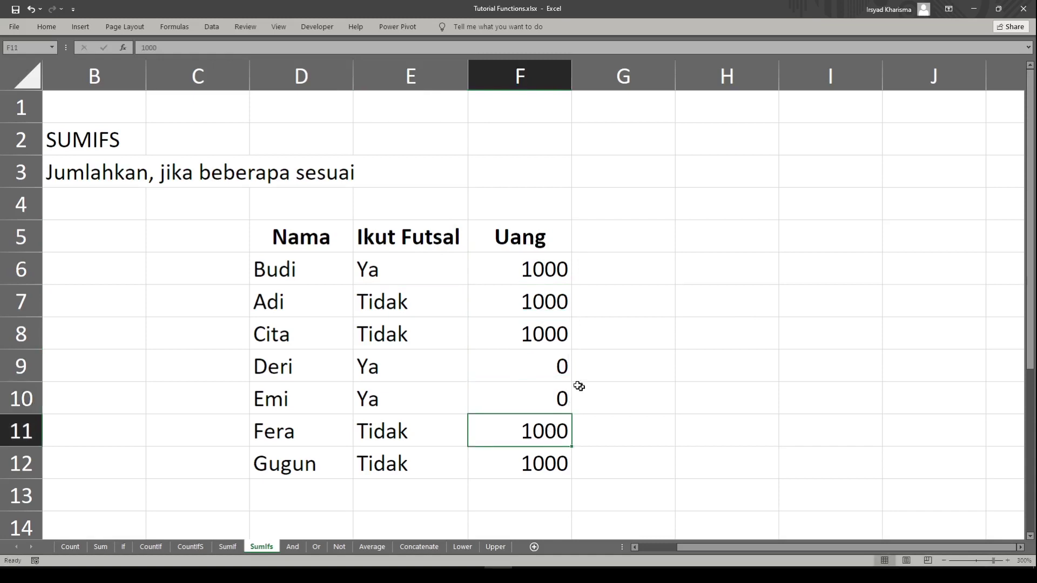
pyautogui.click(539, 369)
pyautogui.moveTo(538, 369); pyautogui.dragTo(540, 400)
# - Enter the question "Berapa uang terkumpul" in H5 and highlight the first row's futsal and money cells, E6:F6
pyautogui.click(732, 277)
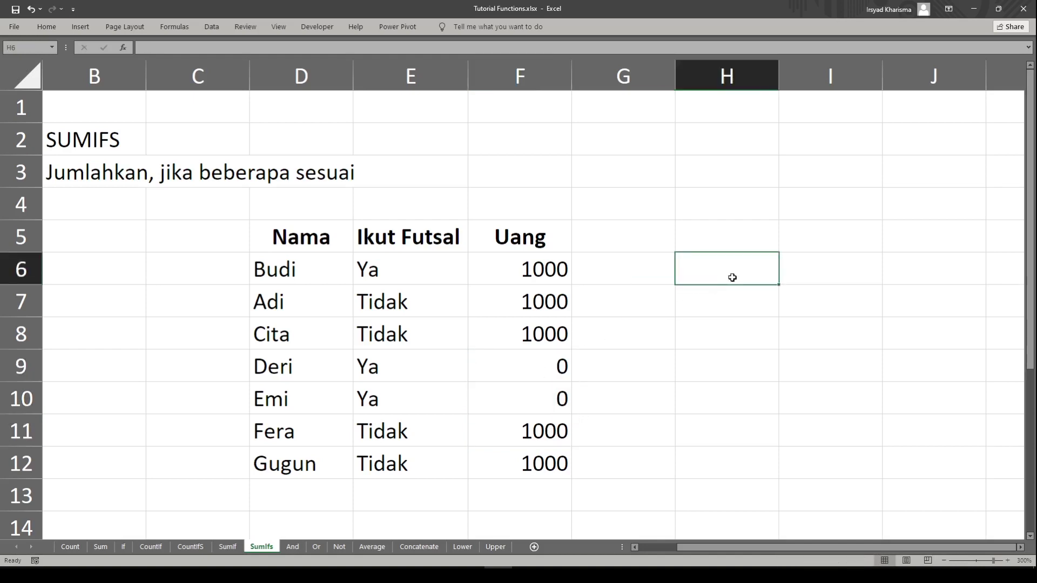
pyautogui.click(718, 242)
pyautogui.write('Ber')
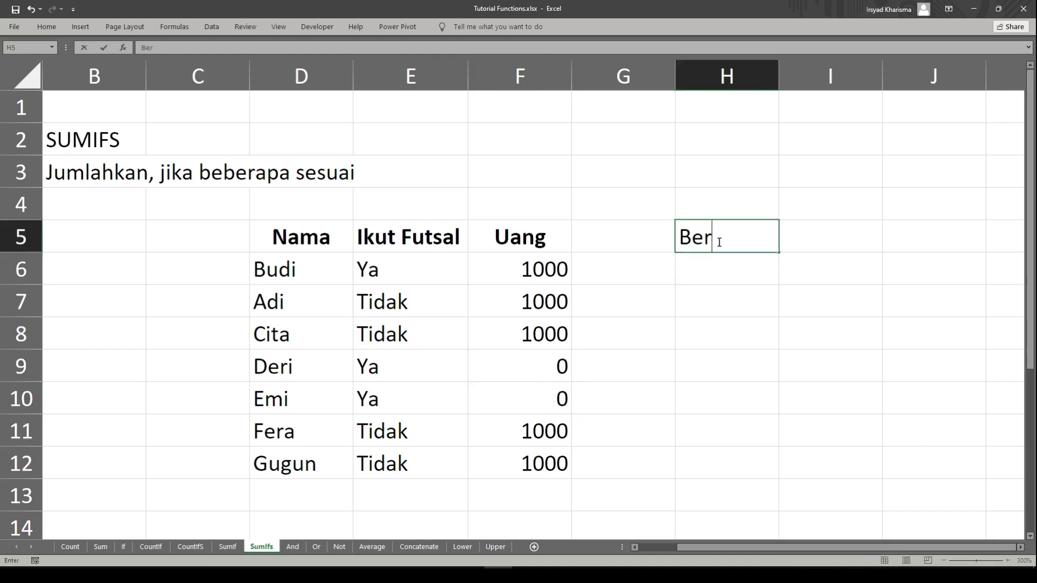
pyautogui.write('apa uang terkumpul')
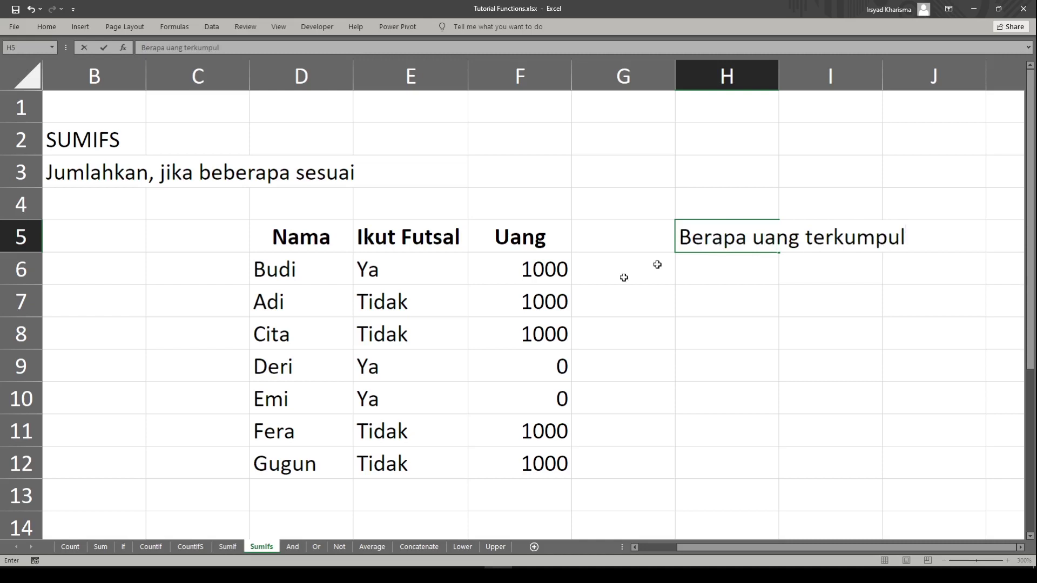
pyautogui.click(375, 269)
pyautogui.moveTo(375, 269); pyautogui.dragTo(571, 280)
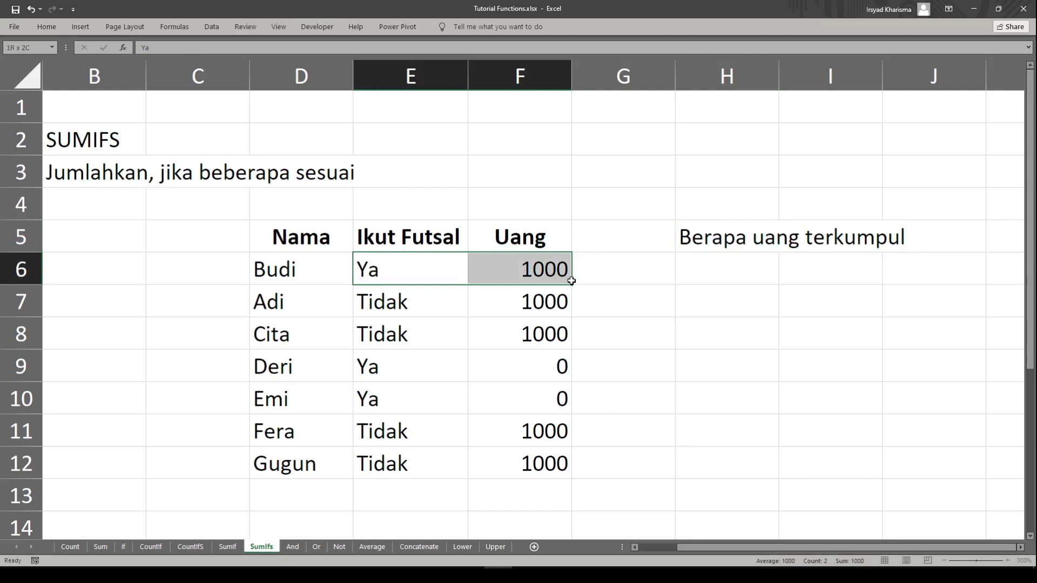
# - In H6, begin a SUMIFS formula that sums F6:F12 with the first condition that E6:E12 equals "YA"
pyautogui.click(724, 269)
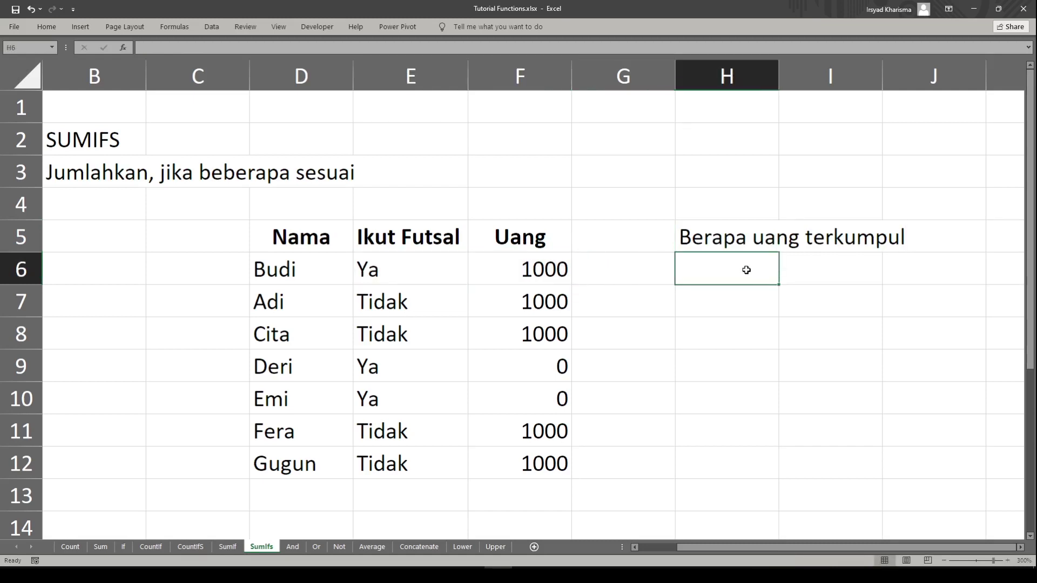
pyautogui.write('=sumifs')
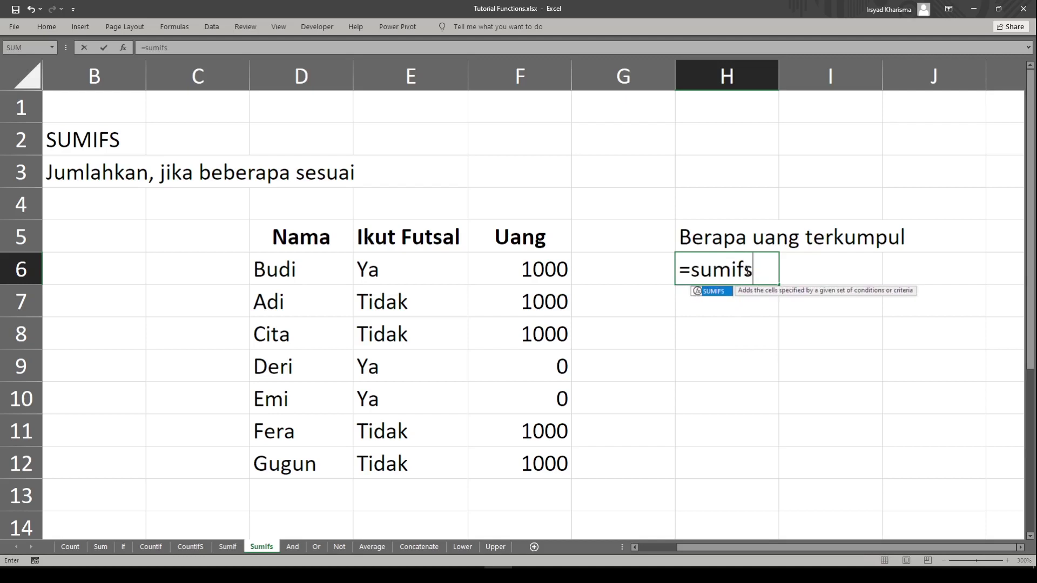
pyautogui.press('Tab')
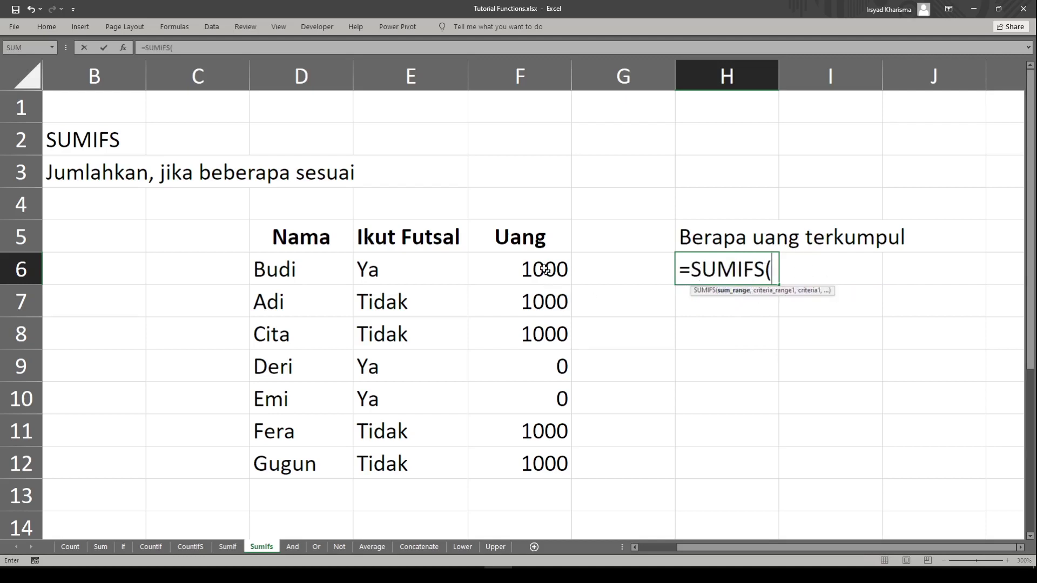
pyautogui.moveTo(544, 269); pyautogui.dragTo(546, 457)
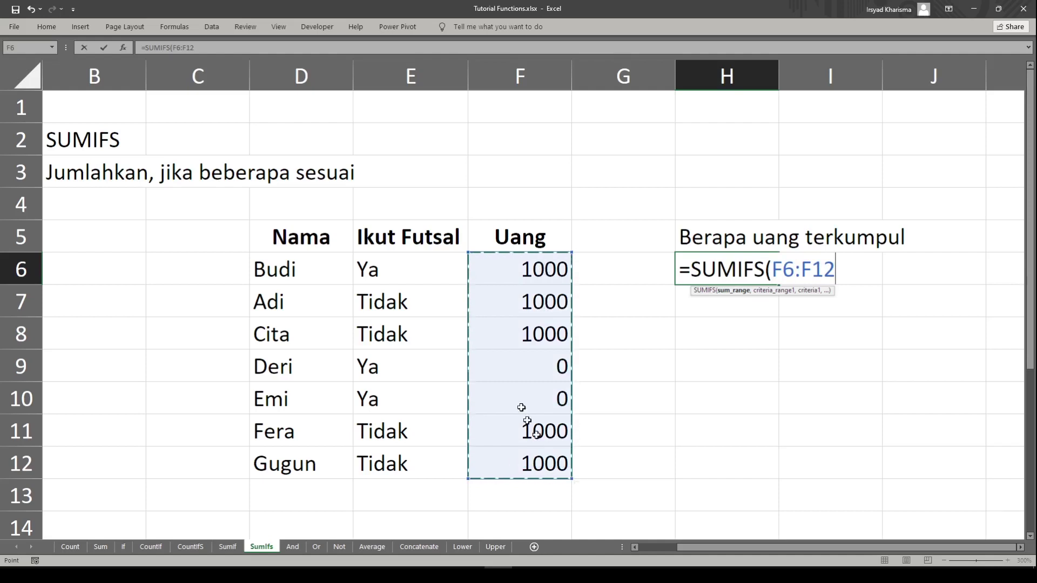
pyautogui.write(',')
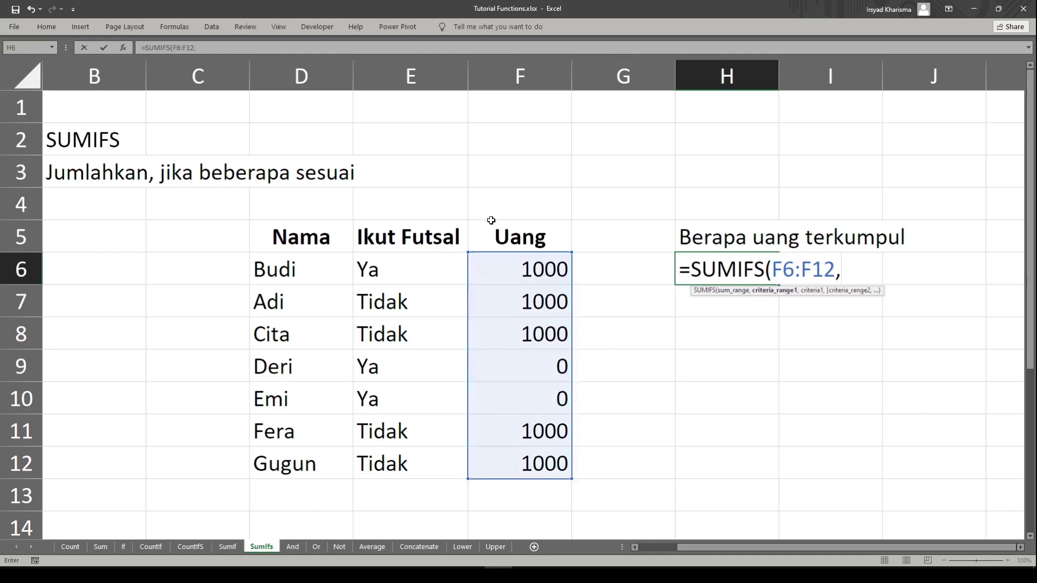
pyautogui.moveTo(395, 269); pyautogui.dragTo(414, 457)
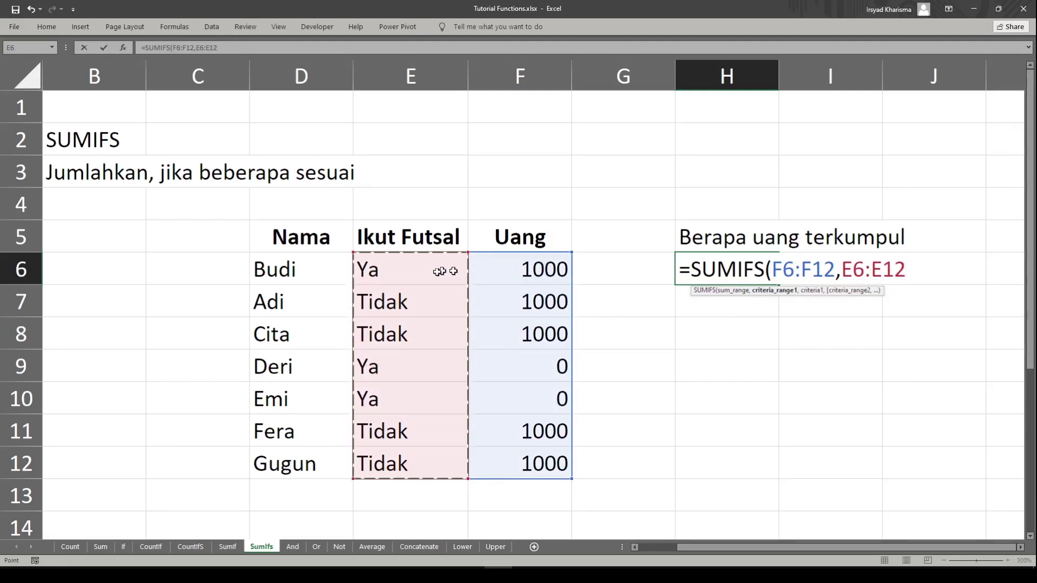
pyautogui.write(',')
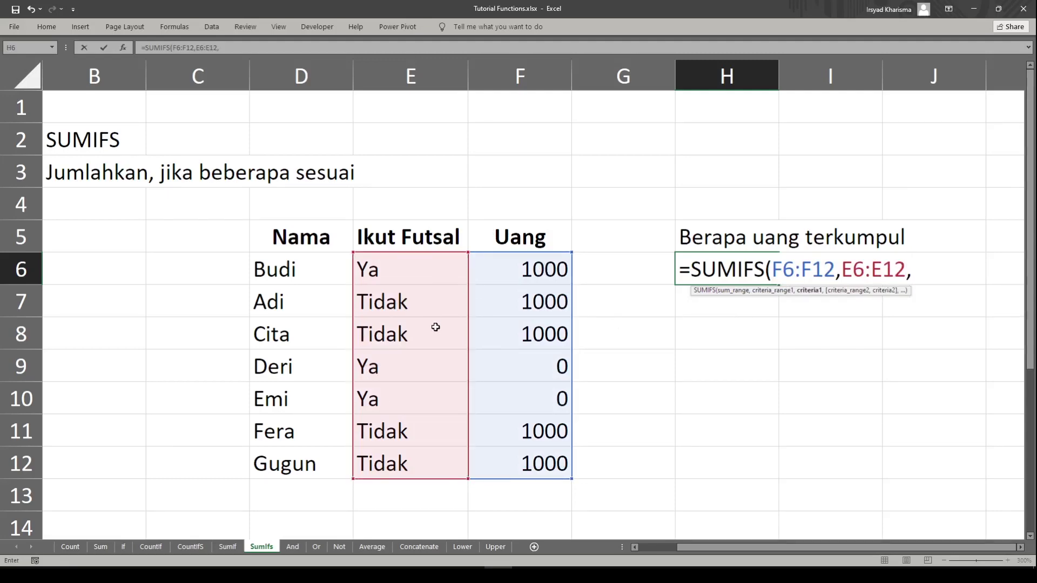
pyautogui.write('"YA",')
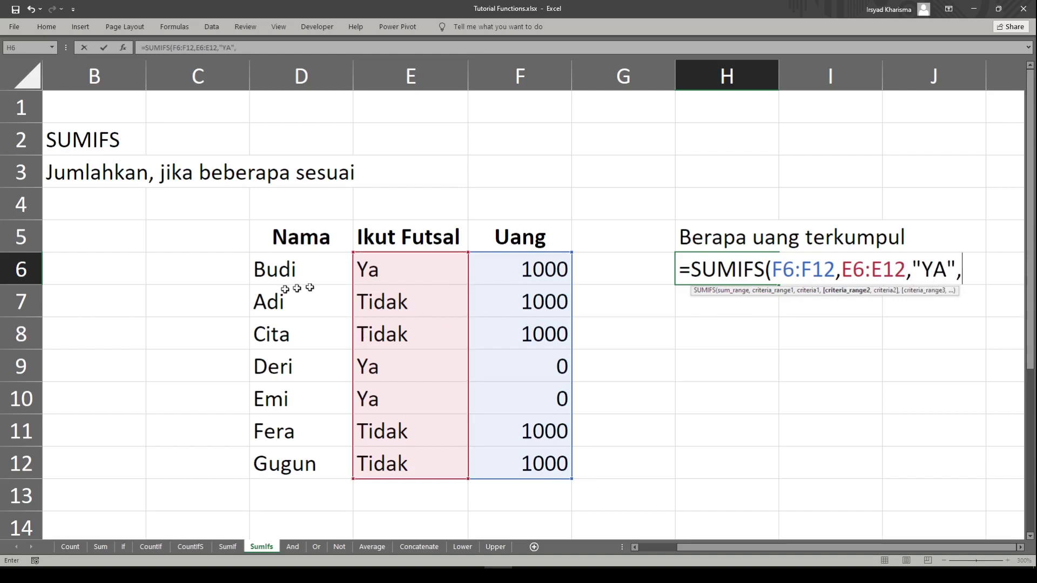
# - Complete the SUMIFS formula in H6 with a second condition that F6:F12 is ">0"
pyautogui.moveTo(528, 268); pyautogui.dragTo(534, 463)
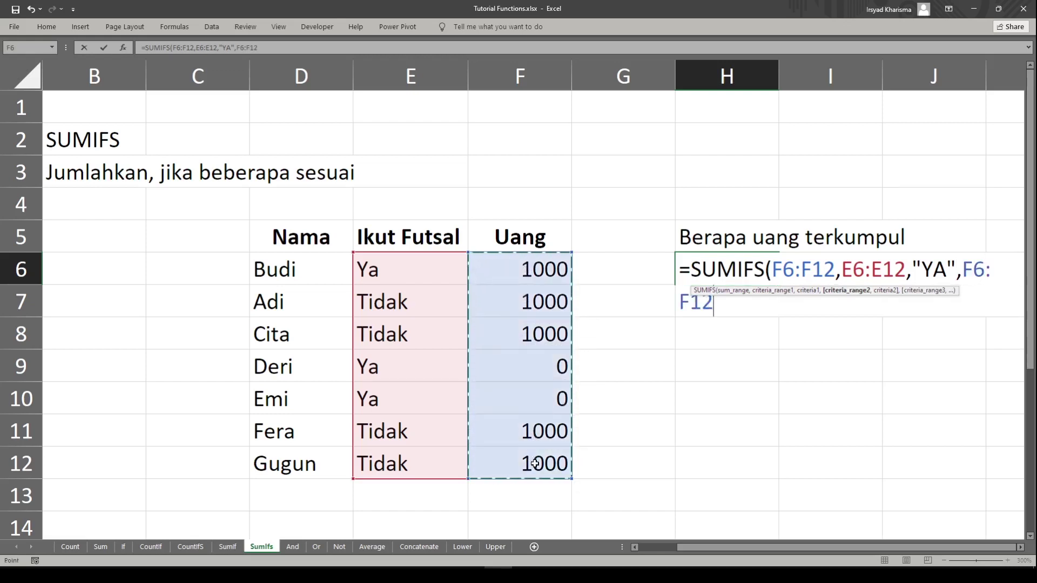
pyautogui.write(',">)')
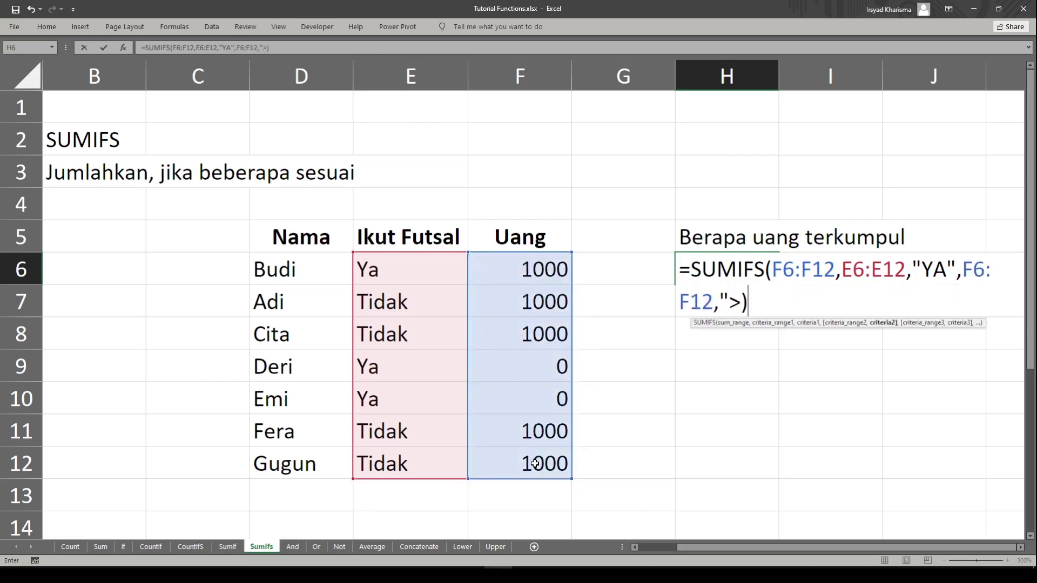
pyautogui.press('BackSpace')
pyautogui.write('0")')
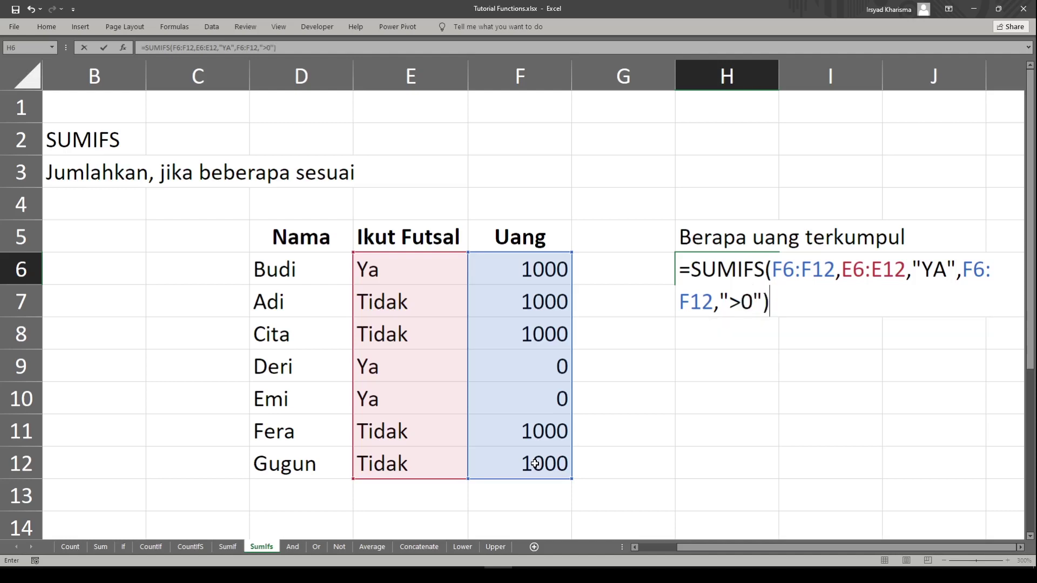
pyautogui.press('Return')
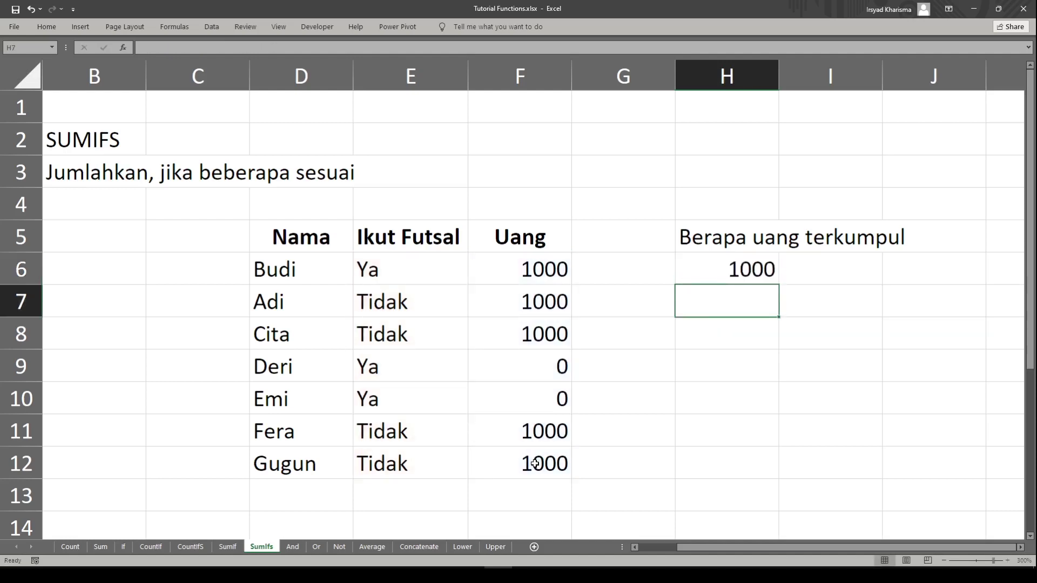
# - Change the Ikut Futsal answer in E8 to "Ya"
pyautogui.click(375, 342)
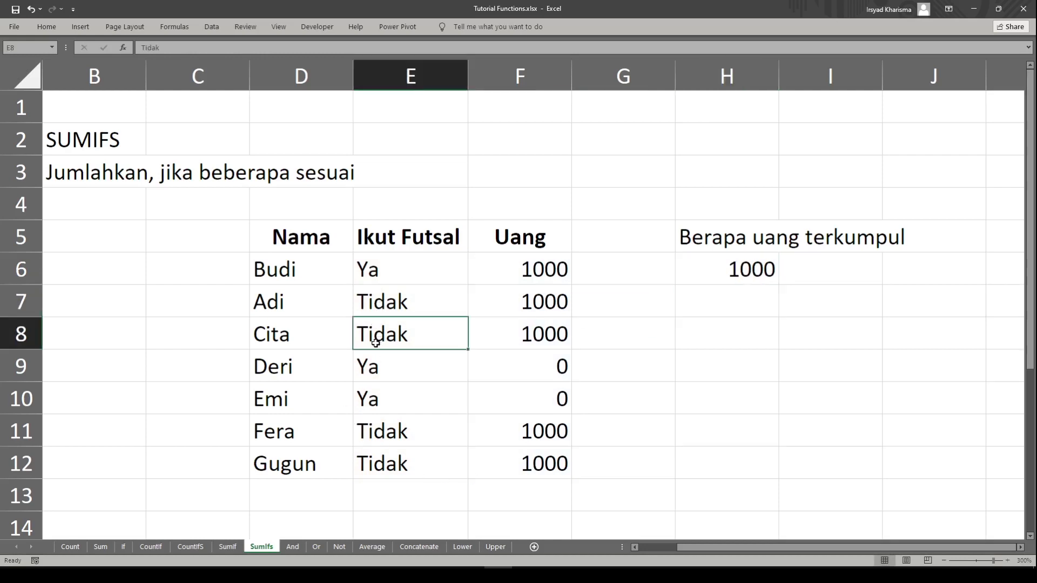
pyautogui.write('Y')
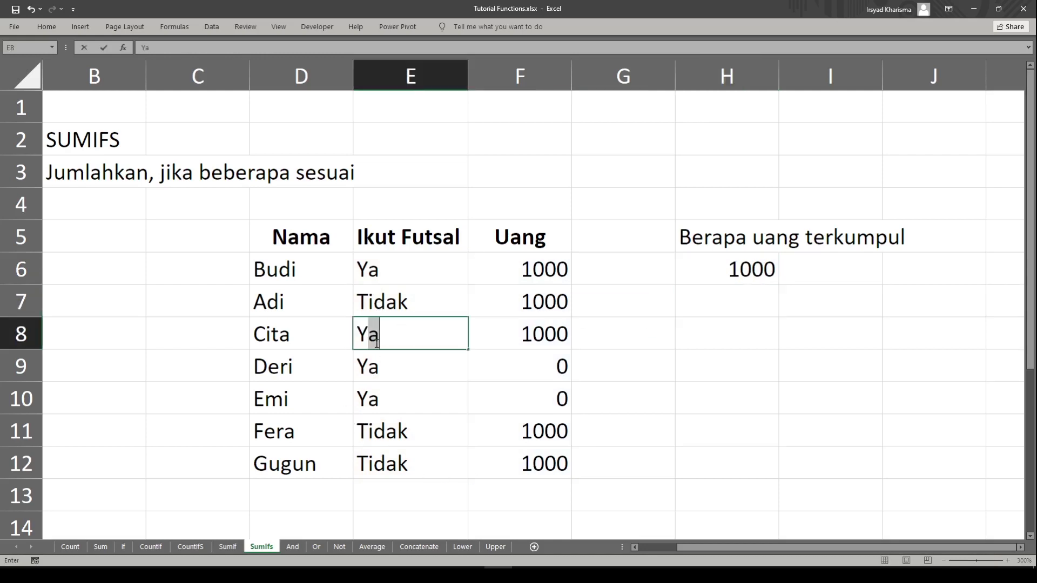
pyautogui.press('Return')
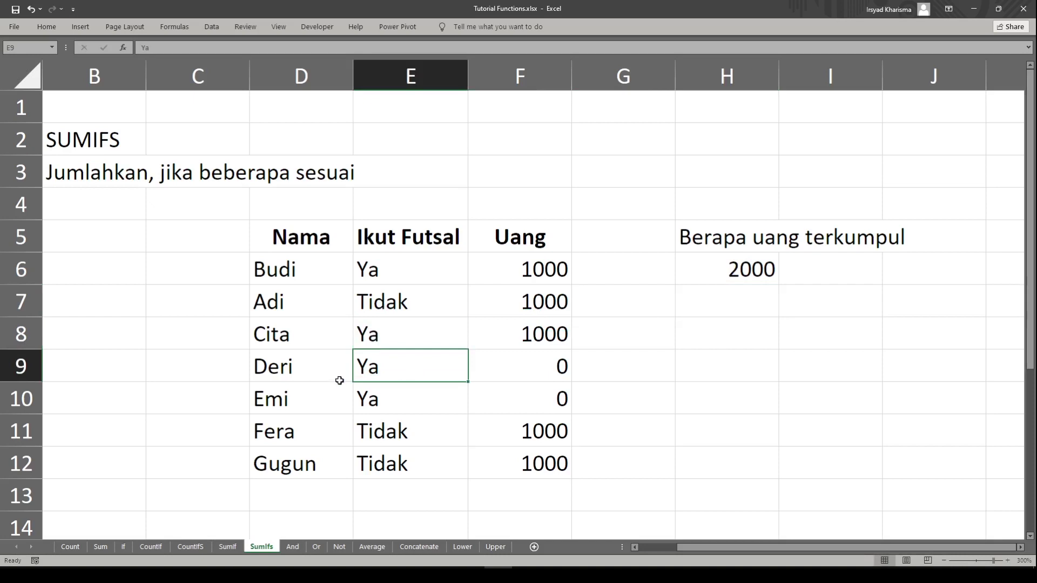
# - Set the Uang values in F9 to 6000 and F10 to 1, and highlight the futsal and money data in E6:F12
pyautogui.click(495, 370)
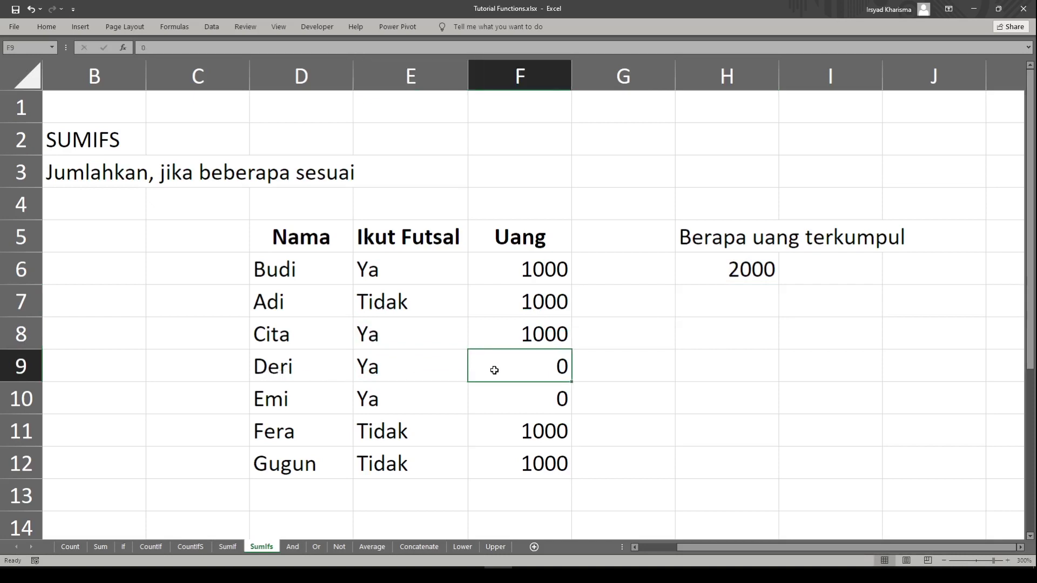
pyautogui.write('6000')
pyautogui.press('Return')
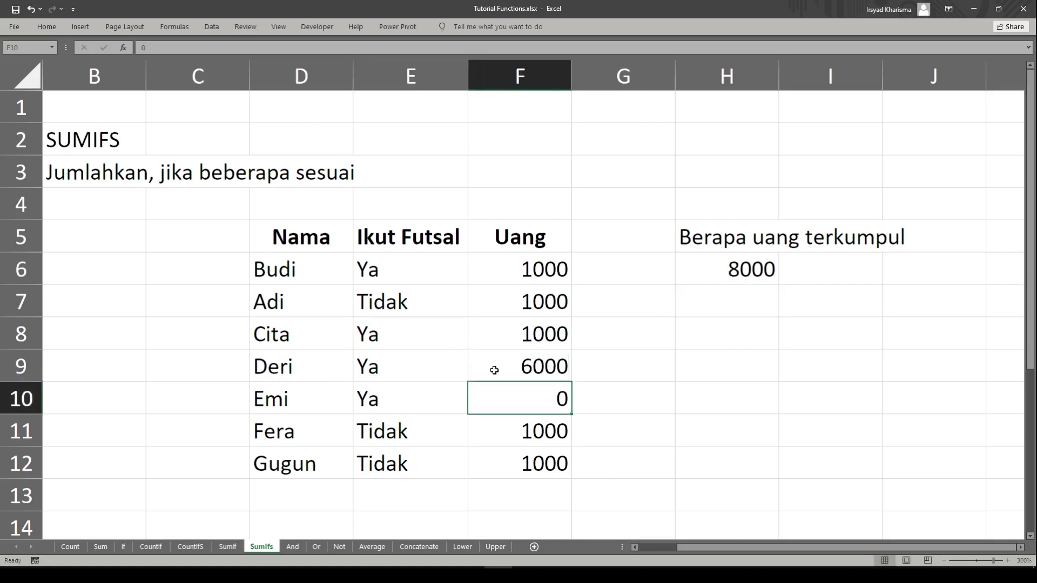
pyautogui.click(556, 359)
pyautogui.click(538, 397)
pyautogui.write('1')
pyautogui.press('Return')
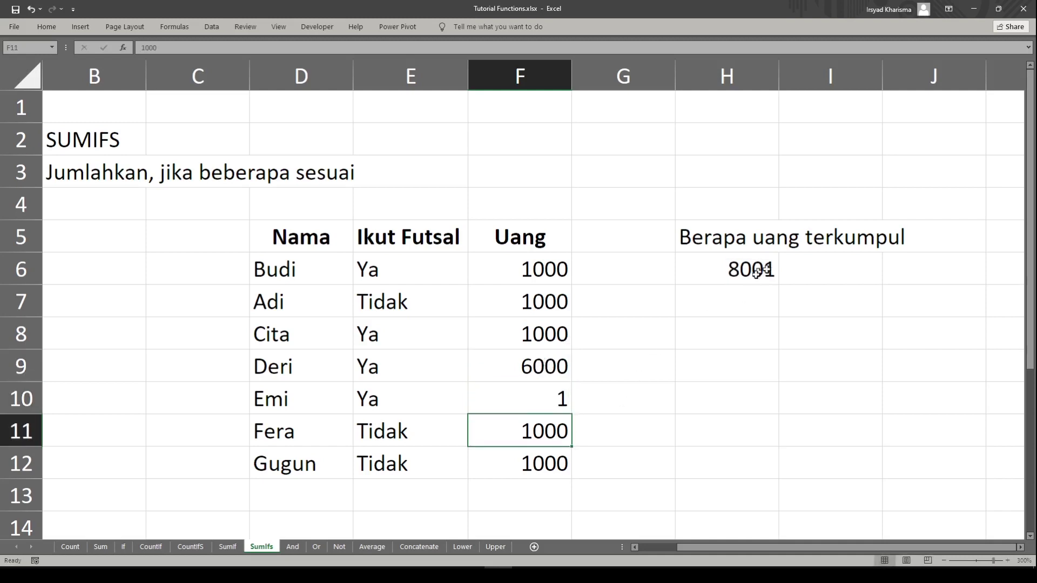
pyautogui.moveTo(378, 270); pyautogui.dragTo(508, 473)
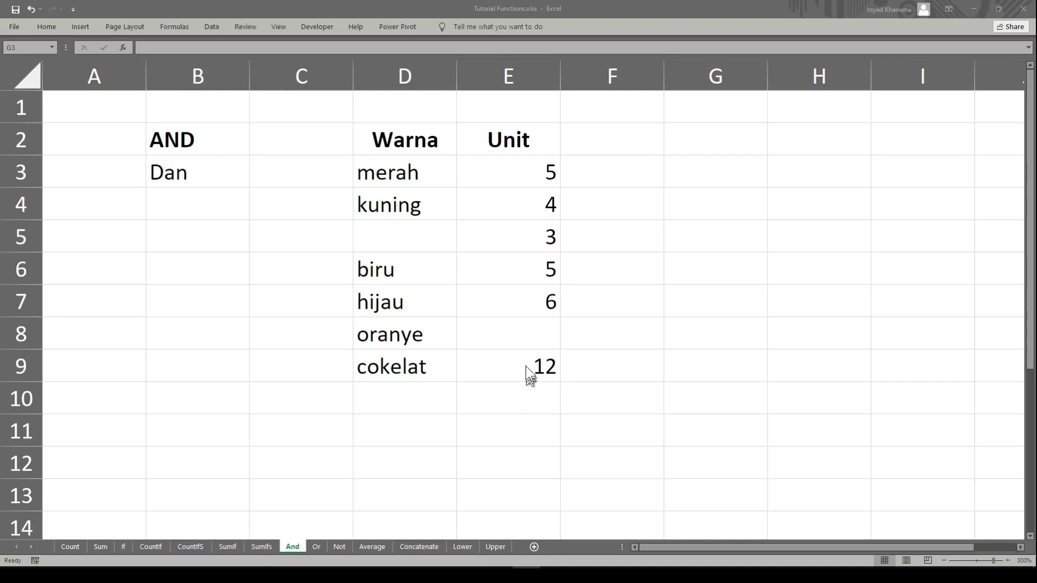
# - On the And sheet, enter =AND(D3="merah",E3=5) in G3 to test the first row's color and unit
pyautogui.click(697, 170)
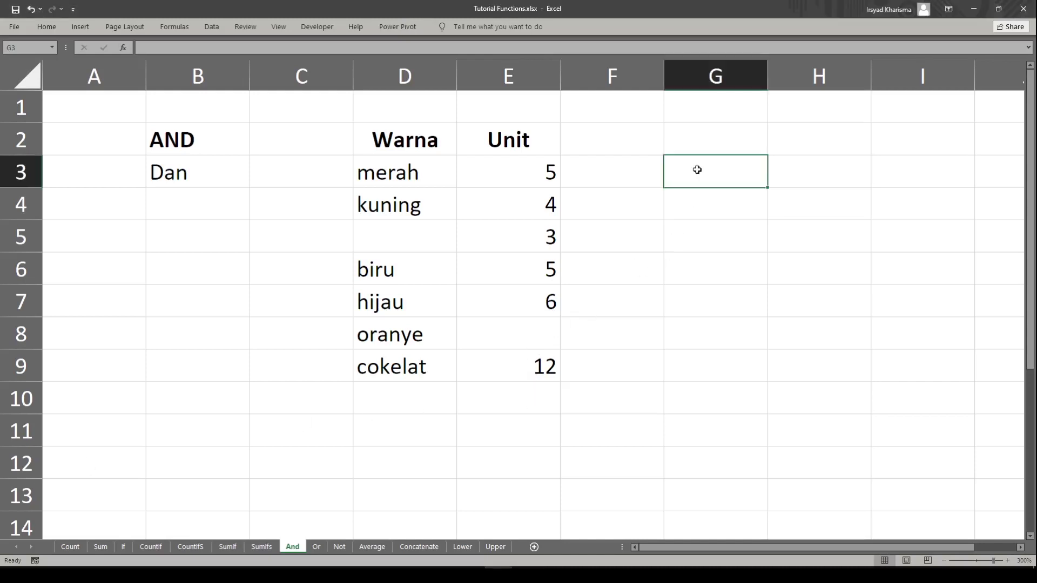
pyautogui.write('=')
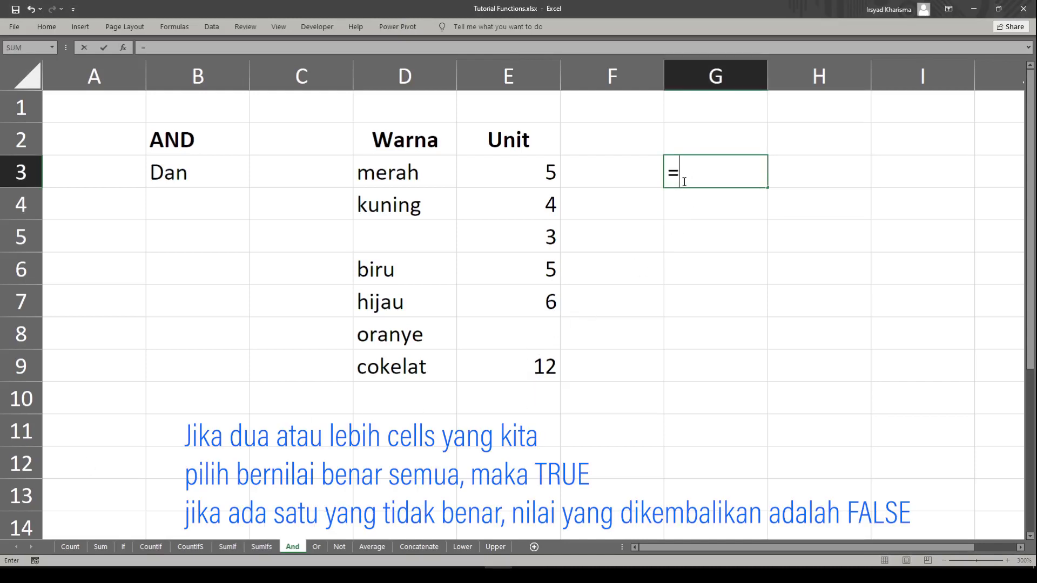
pyautogui.write('AND')
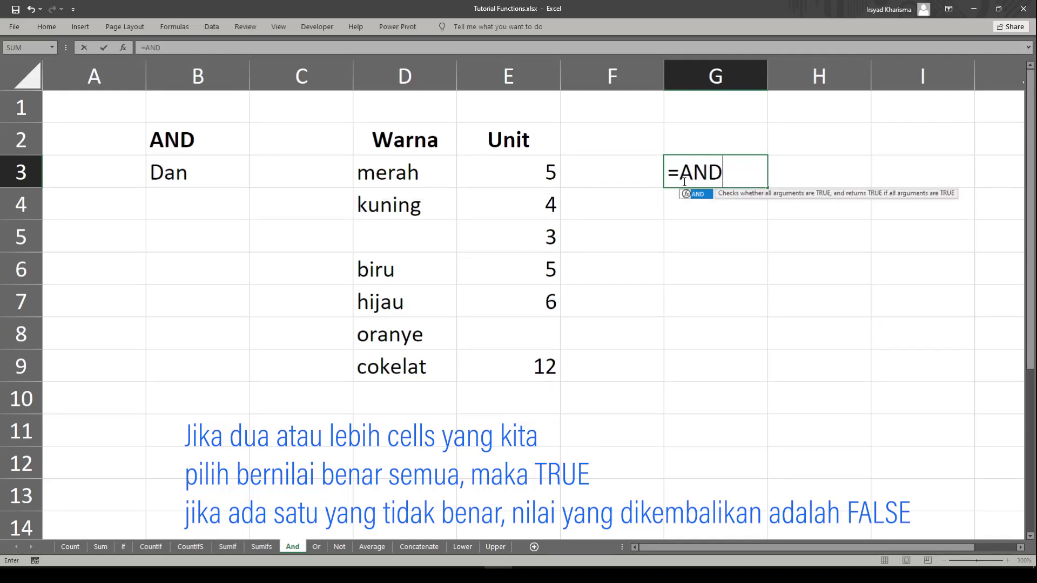
pyautogui.write('(')
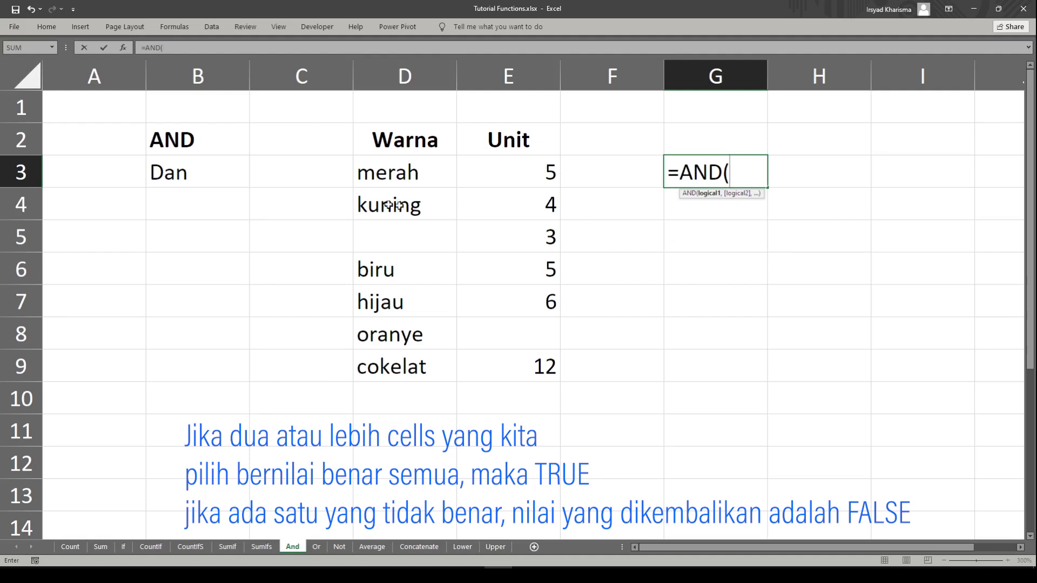
pyautogui.click(393, 172)
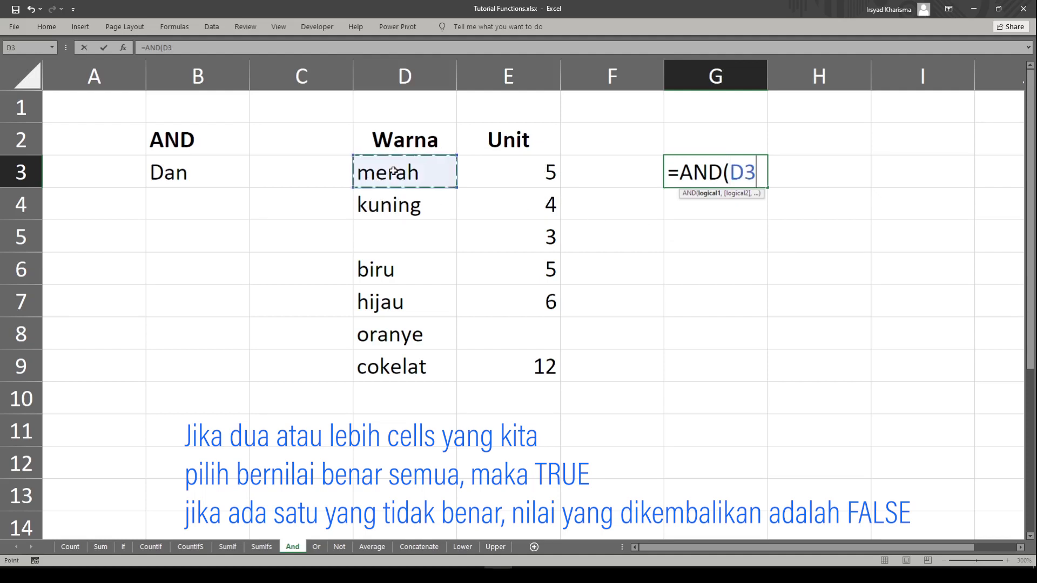
pyautogui.write('="merah')
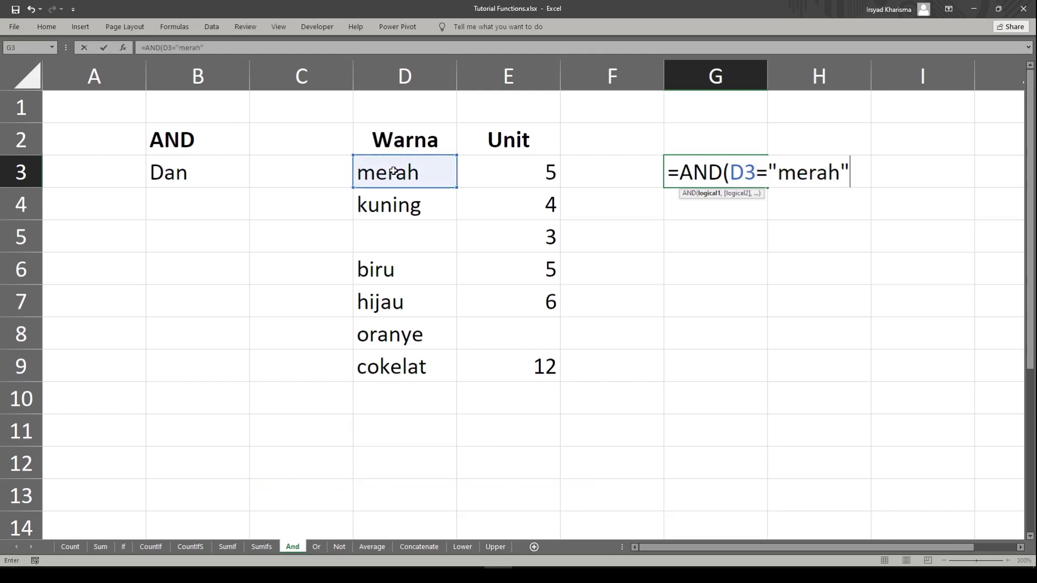
pyautogui.write('",')
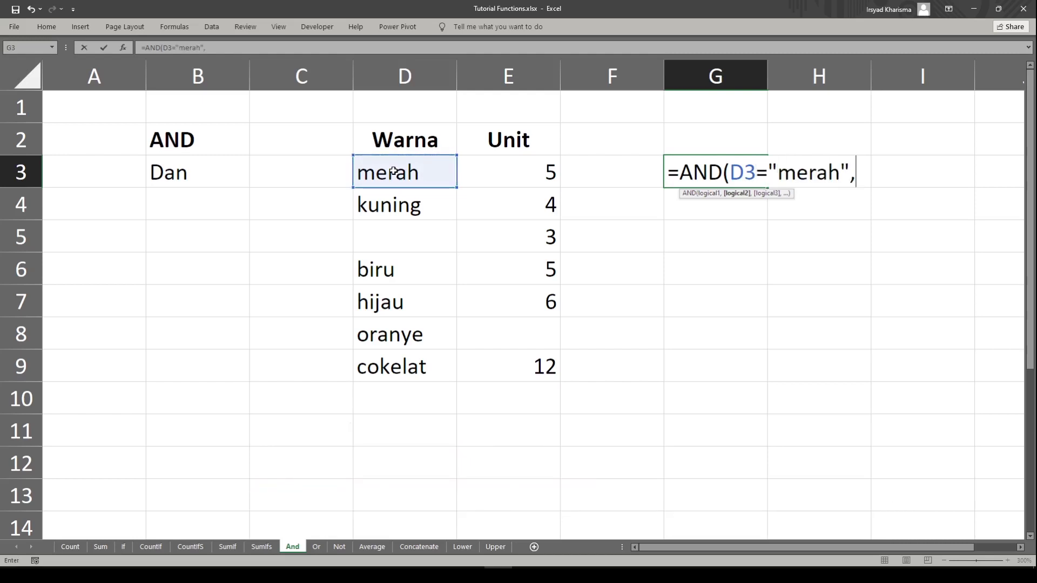
pyautogui.click(510, 174)
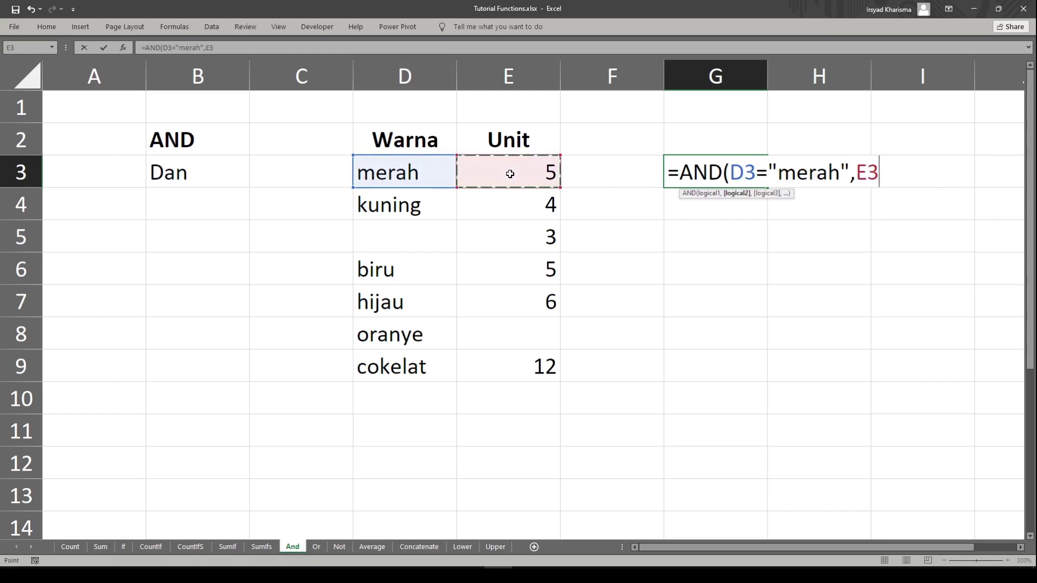
pyautogui.write('=')
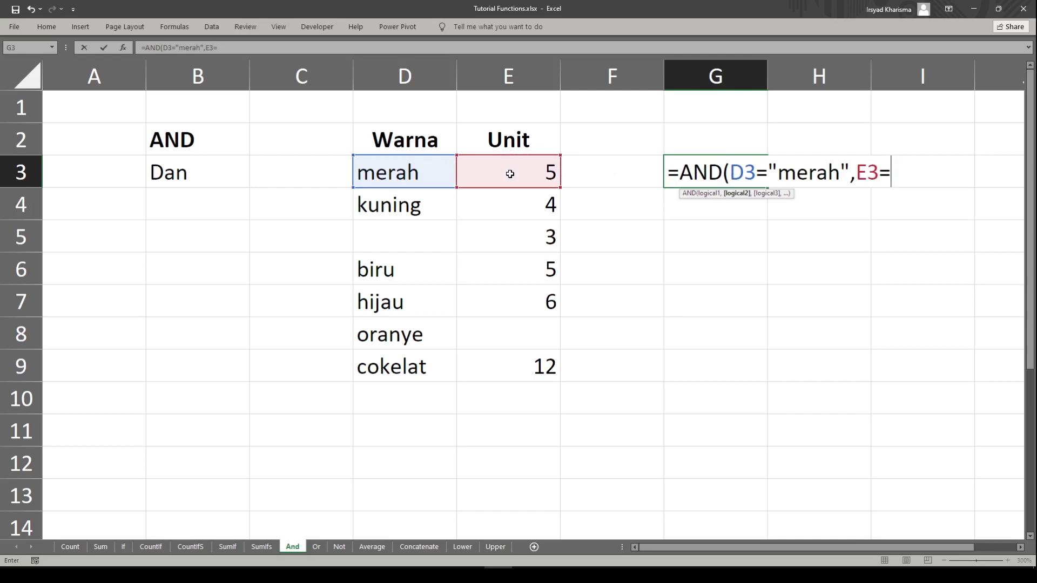
pyautogui.write('5)')
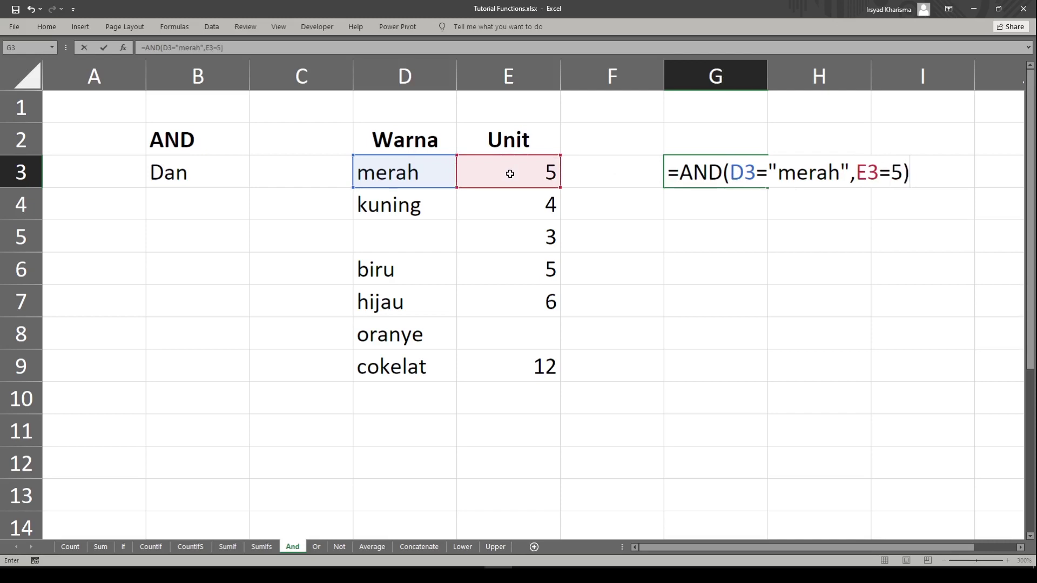
pyautogui.press('Return')
pyautogui.press('Up')
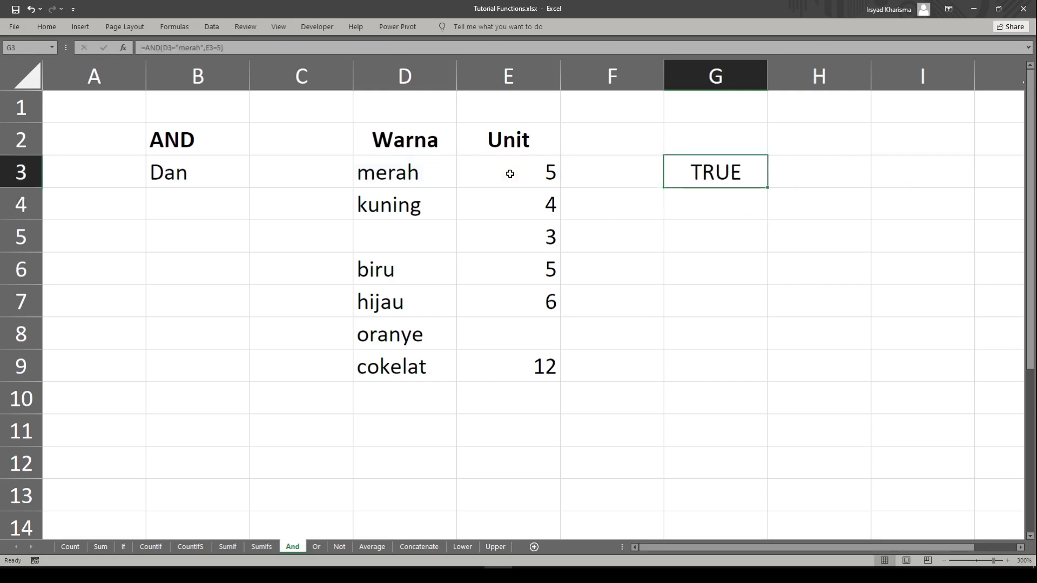
# - Add E4=4 as a third condition to the AND formula in G3
pyautogui.doubleClick(711, 179)
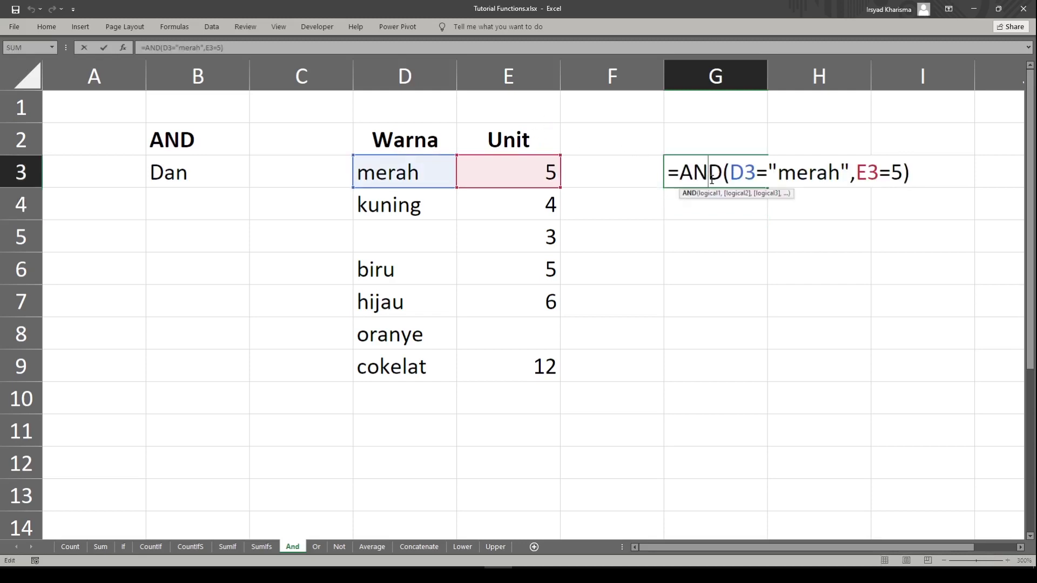
pyautogui.click(903, 176)
pyautogui.write(',')
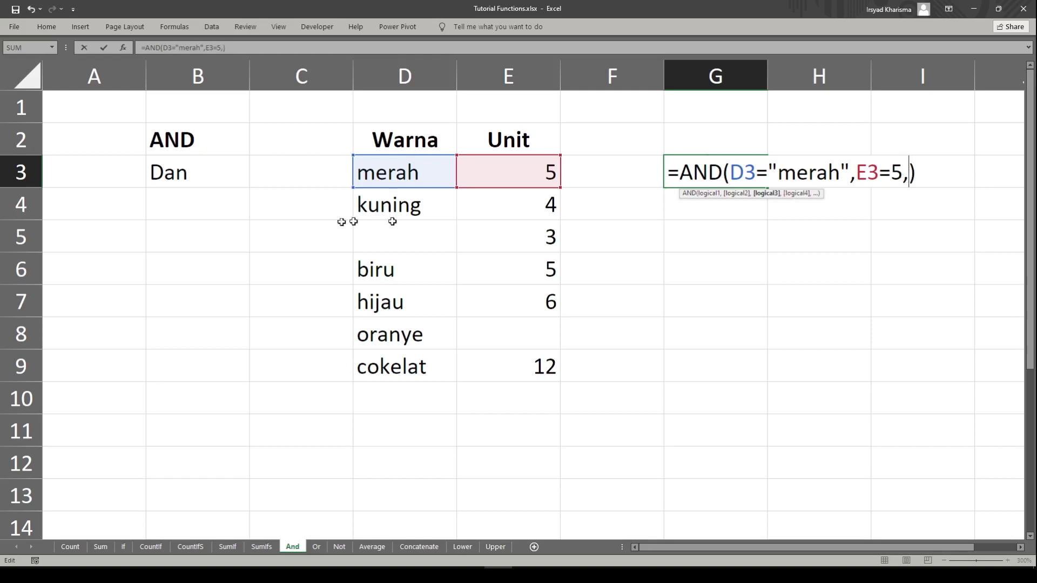
pyautogui.click(473, 205)
pyautogui.write('=')
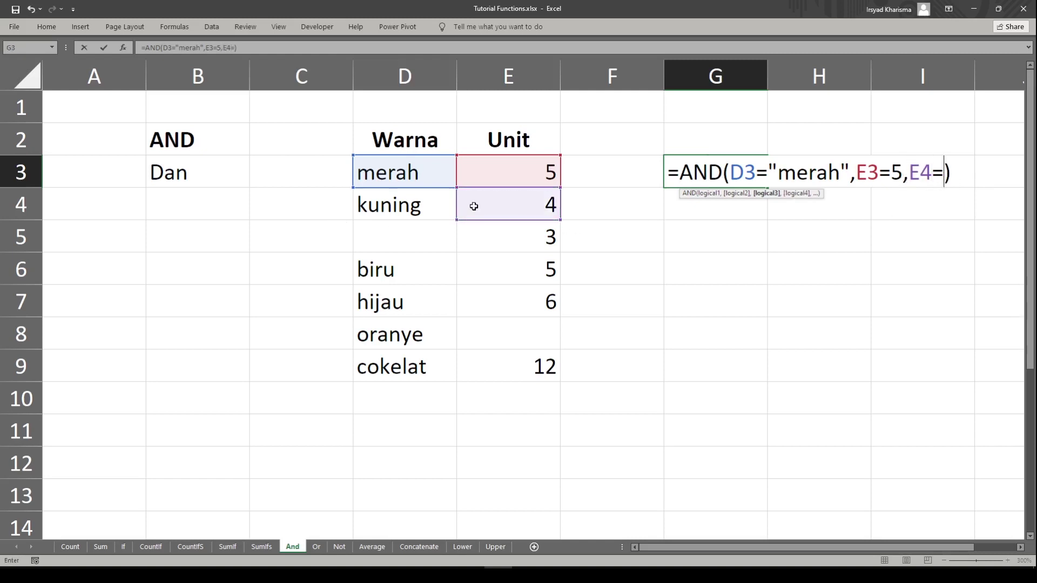
pyautogui.write('4')
pyautogui.press('Return')
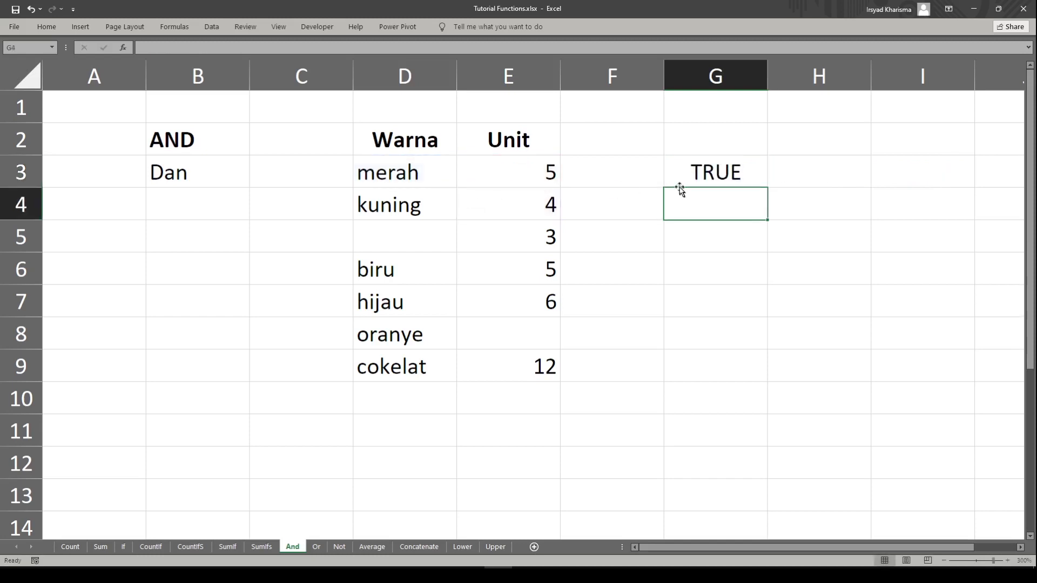
# - Replace the color compared with D3 in G3's AND formula with "biru", enclosed in quotation marks
pyautogui.click(673, 168)
pyautogui.doubleClick(696, 174)
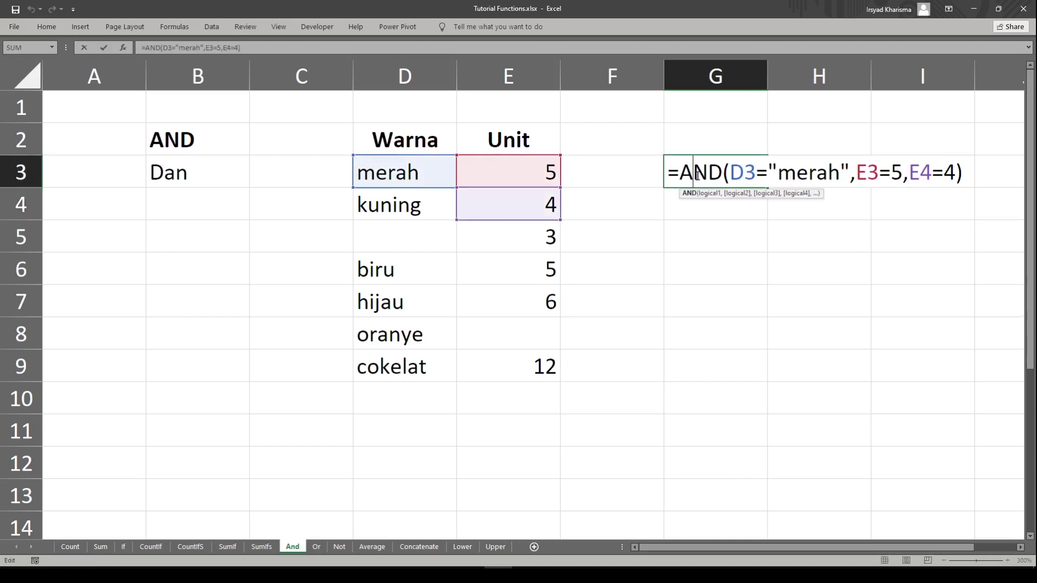
pyautogui.doubleClick(798, 168)
pyautogui.write('biru')
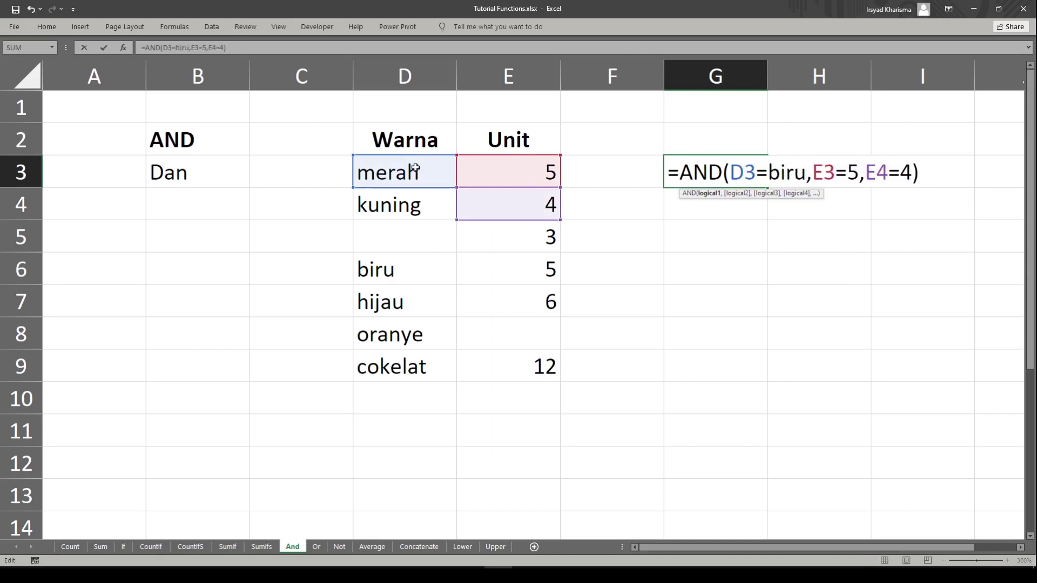
pyautogui.doubleClick(774, 172)
pyautogui.write('"')
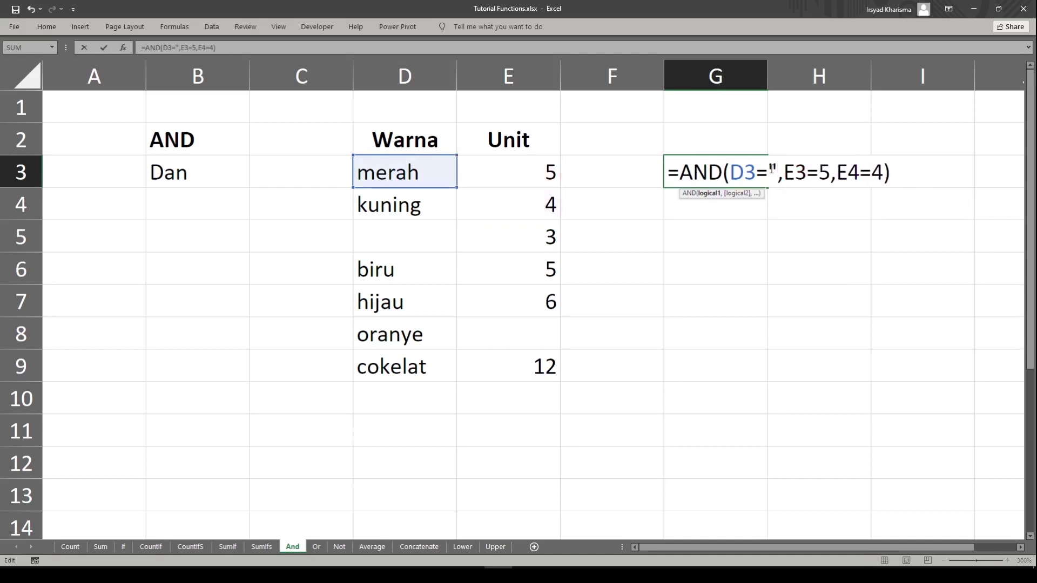
# - Complete the D3 condition of the AND formula in G3 with "biru" and enter the formula
pyautogui.write('biru"')
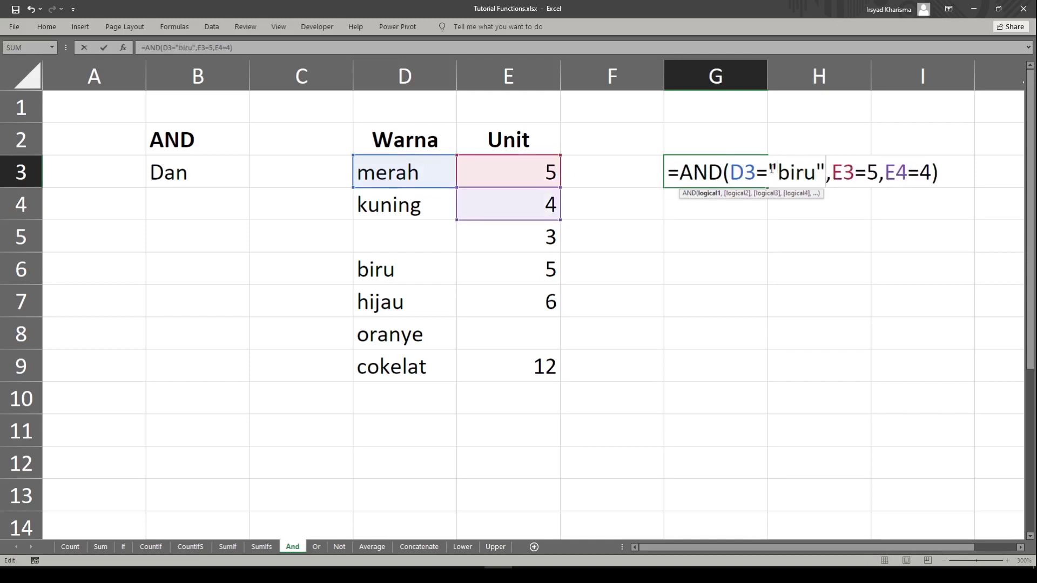
pyautogui.press('Return')
pyautogui.doubleClick(722, 162)
pyautogui.press('Escape')
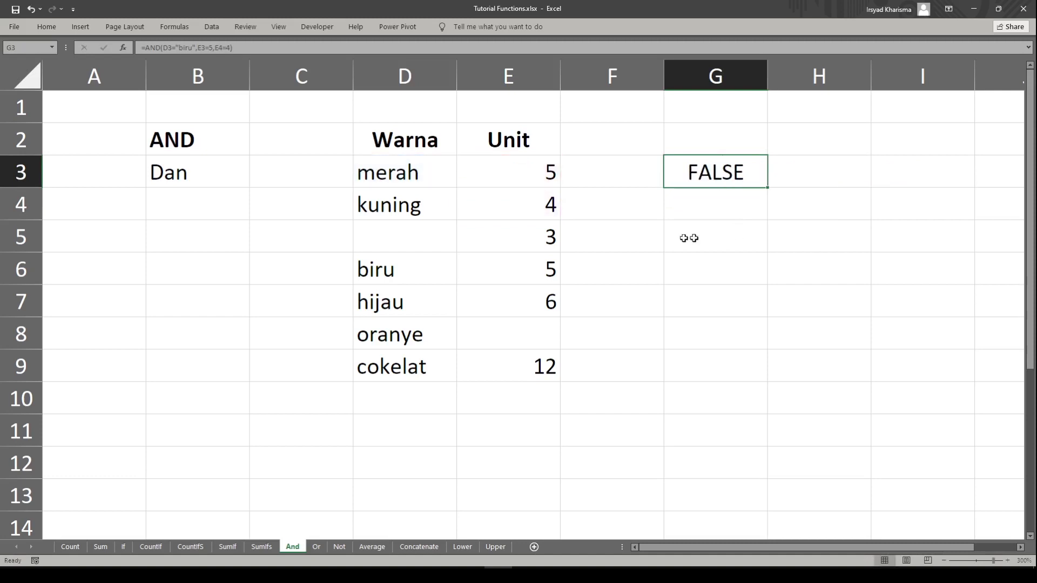
# - Wrap the AND formula in G3 in an IF function and set its D3 condition to "merah"
pyautogui.doubleClick(707, 178)
pyautogui.click(682, 174)
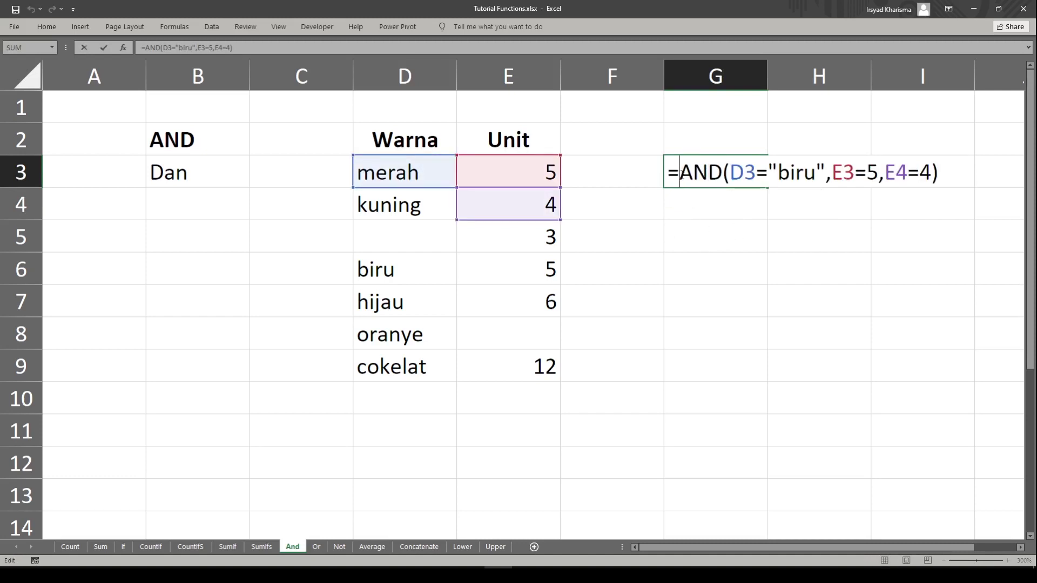
pyautogui.write('if(')
pyautogui.press('BackSpace')
pyautogui.press('BackSpace')
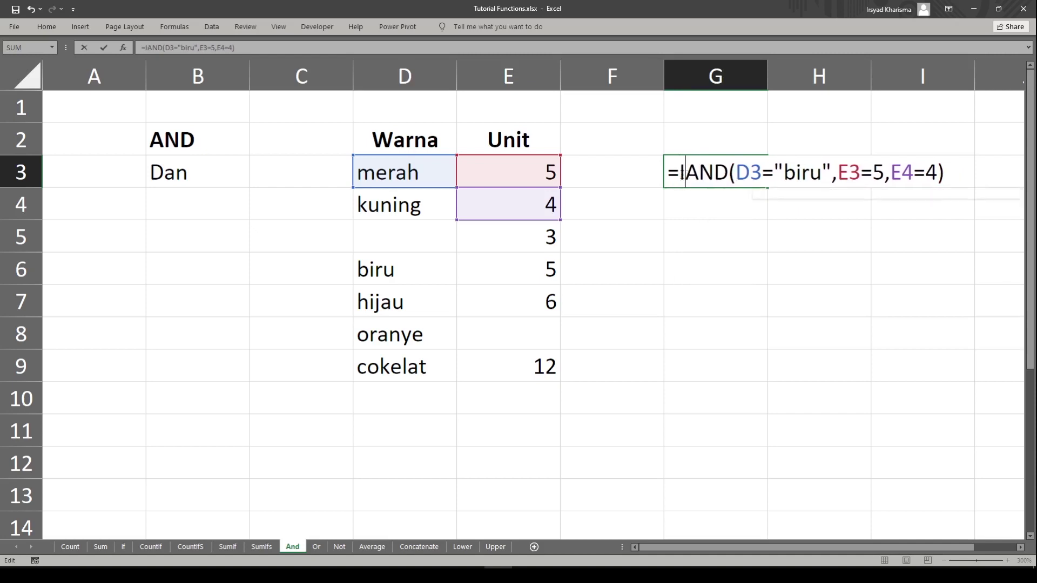
pyautogui.write('f(')
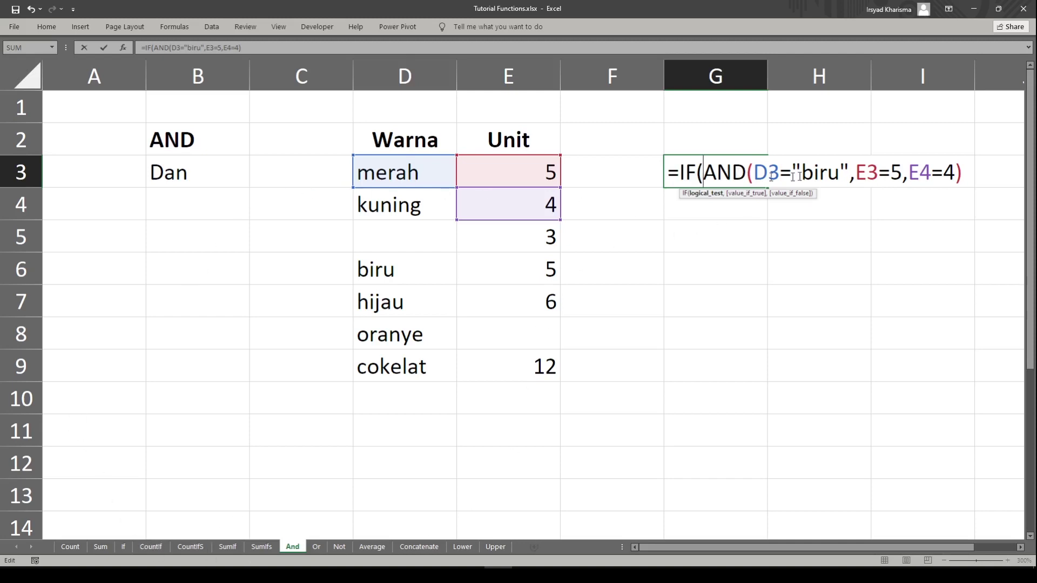
pyautogui.moveTo(802, 171); pyautogui.dragTo(839, 174)
pyautogui.write('merah')
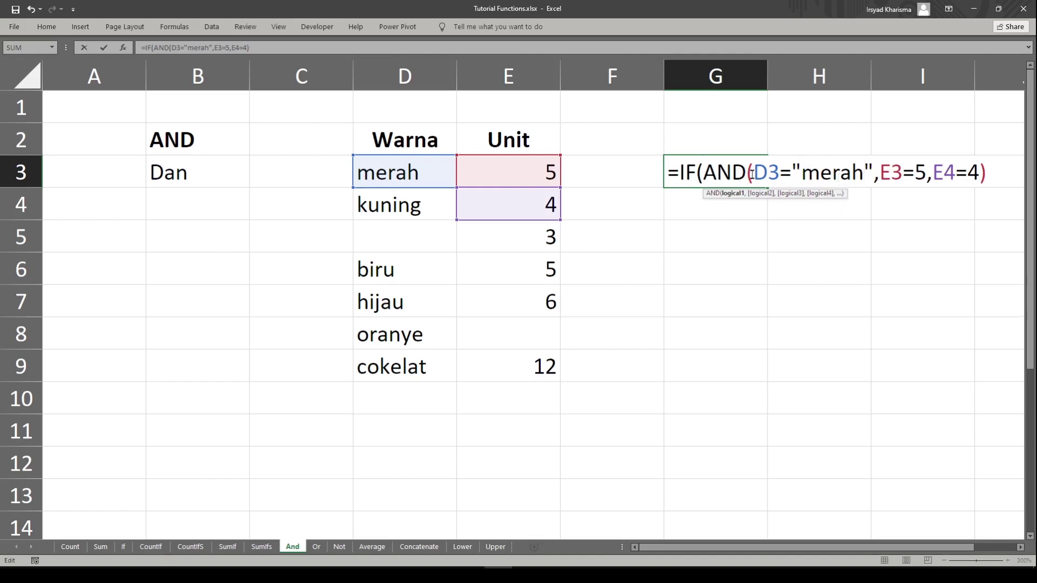
# - Add "BENAR" as the IF formula's true result and "FALSE" as its false result
pyautogui.moveTo(701, 173); pyautogui.dragTo(987, 180)
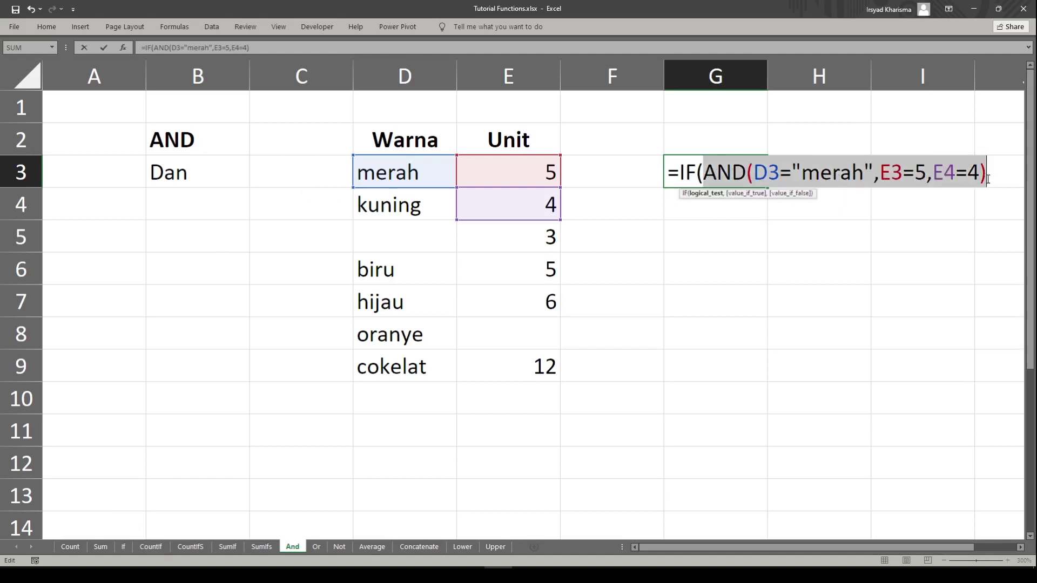
pyautogui.click(987, 180)
pyautogui.write(',')
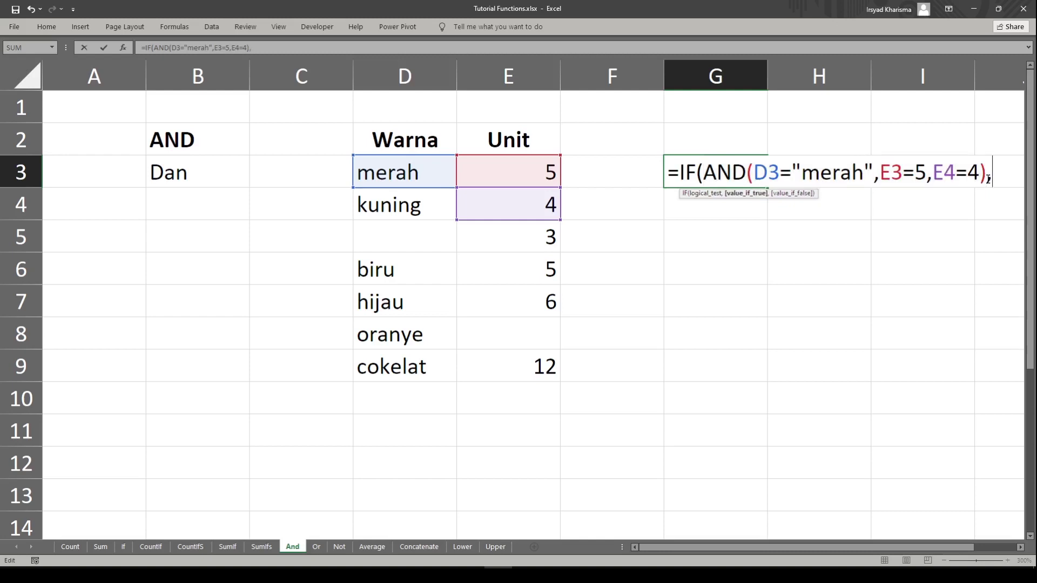
pyautogui.write('"BENAR')
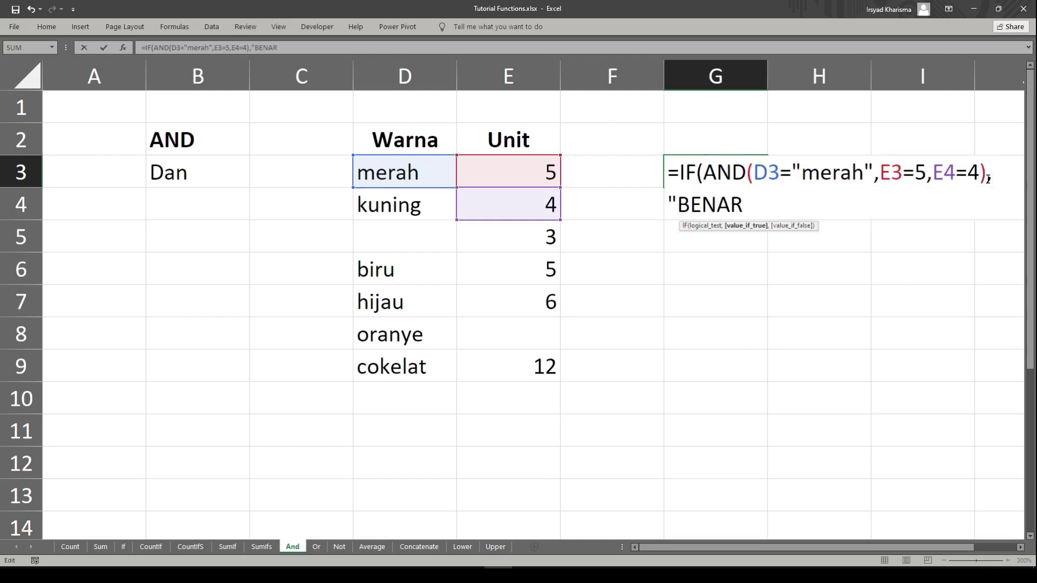
pyautogui.write('","FALSE')
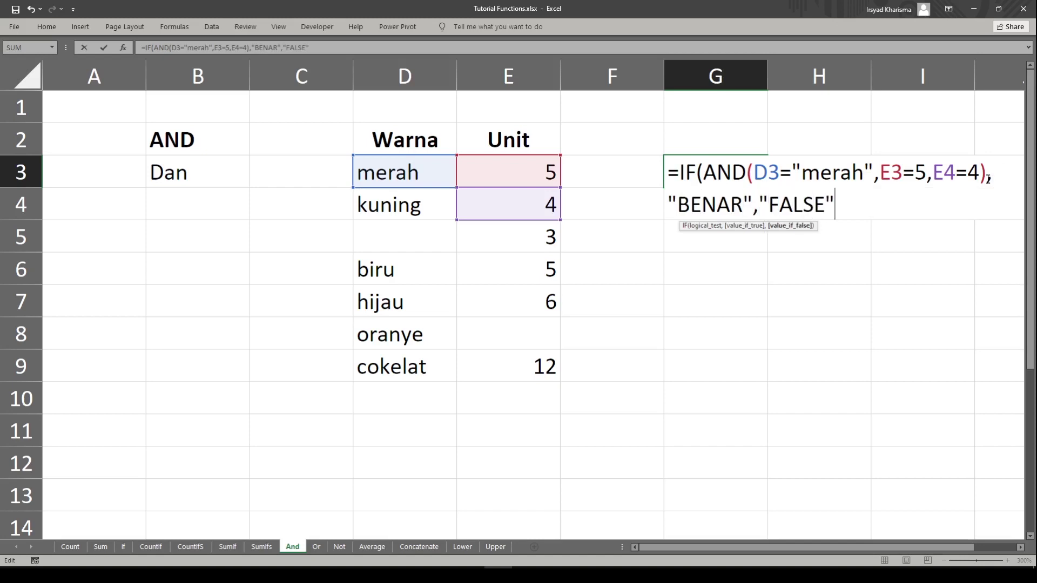
# - Close the IF formula in G3 with a single closing parenthesis and enter it
pyautogui.write('")')
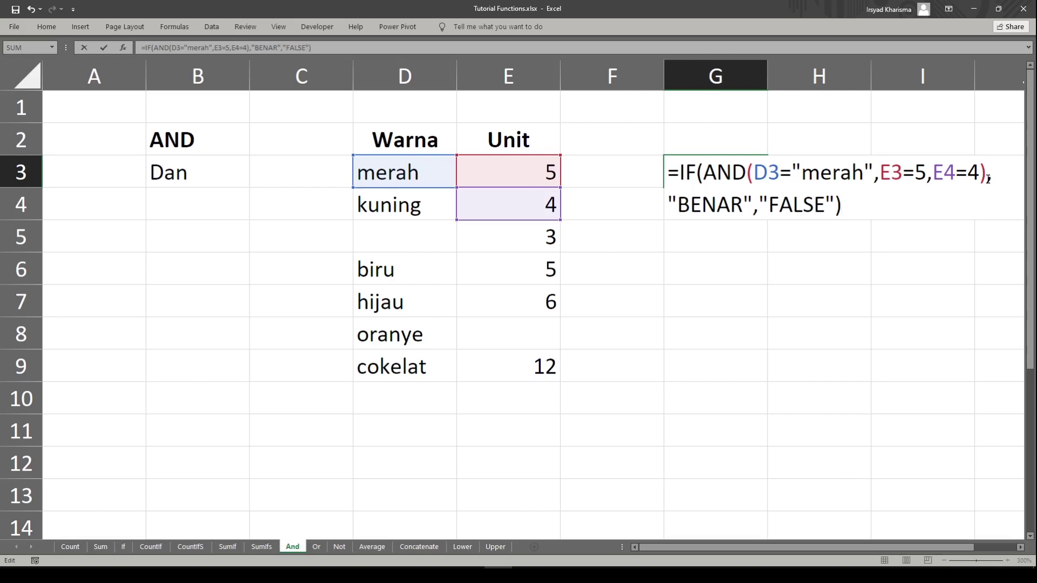
pyautogui.press('BackSpace')
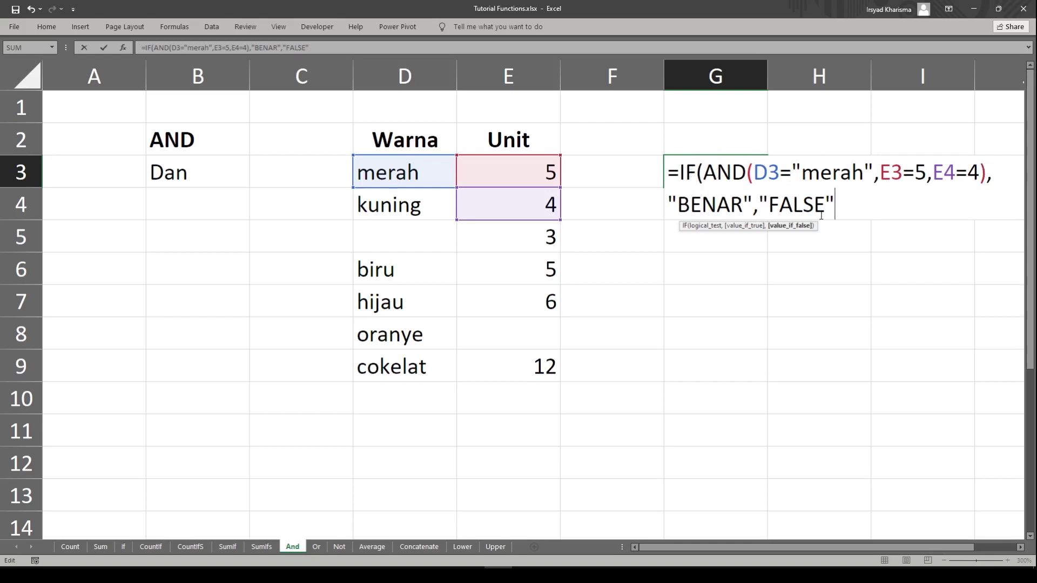
pyautogui.write(')')
pyautogui.write('))))))')
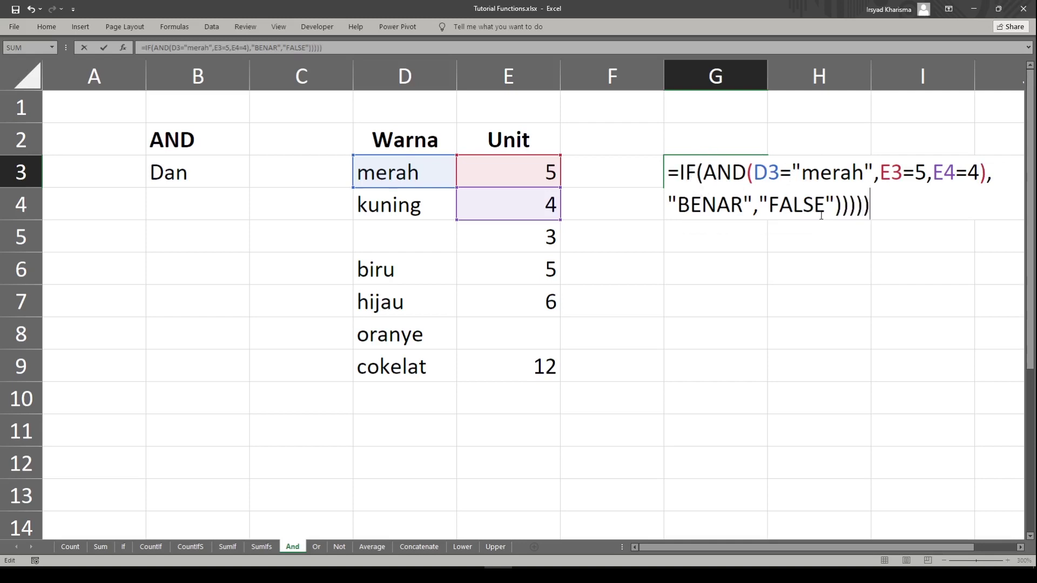
pyautogui.press('BackSpace')
pyautogui.press('BackSpace')
pyautogui.press('BackSpace')
pyautogui.press('BackSpace')
pyautogui.press('BackSpace')
pyautogui.press('BackSpace')
pyautogui.press('Return')
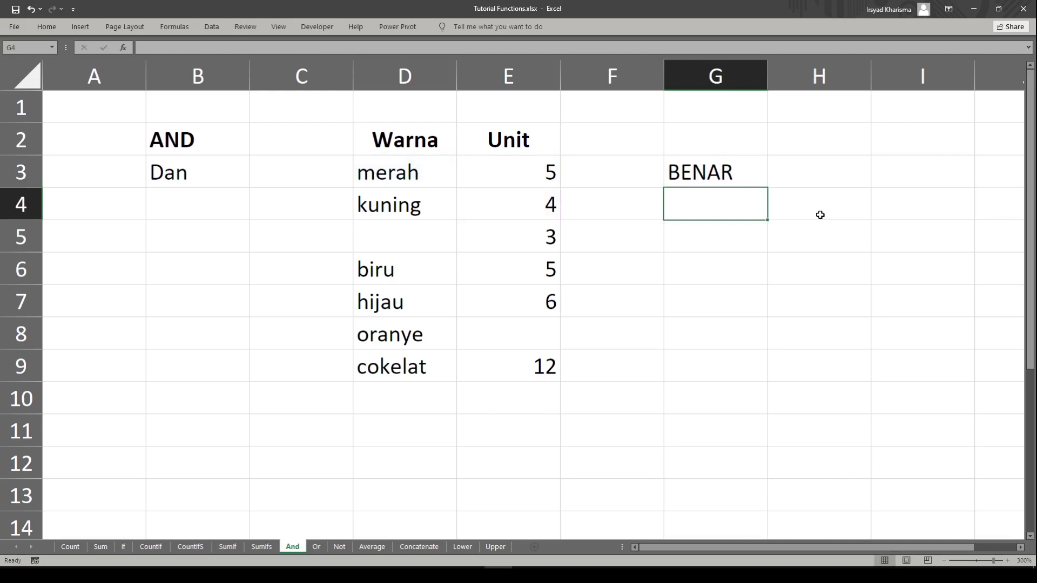
# - Fill the IF formula from G3 down to G9 and inspect the copied formula in G4
pyautogui.doubleClick(695, 170)
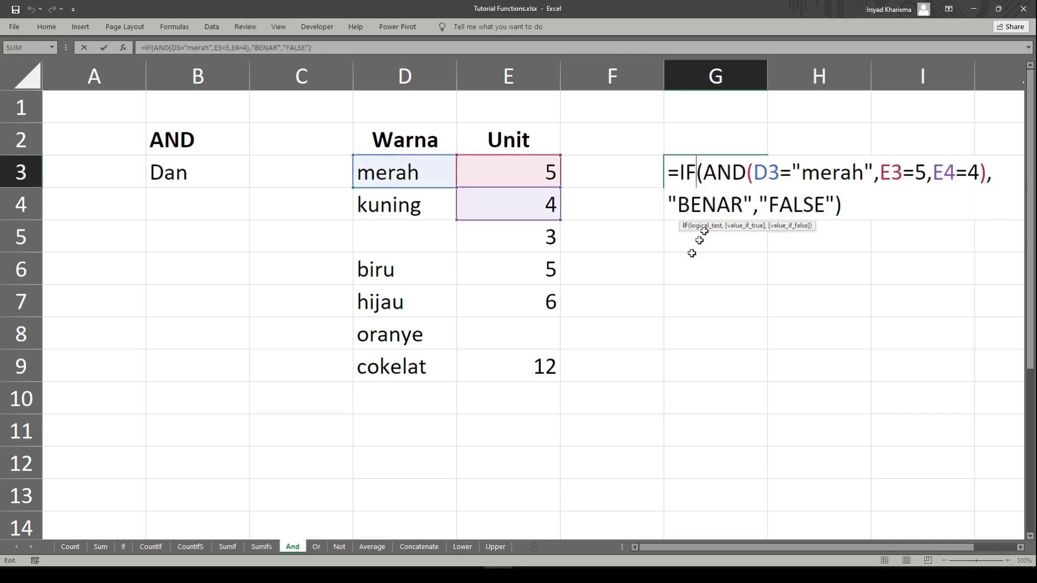
pyautogui.press('Escape')
pyautogui.moveTo(767, 187); pyautogui.dragTo(773, 387)
pyautogui.doubleClick(711, 208)
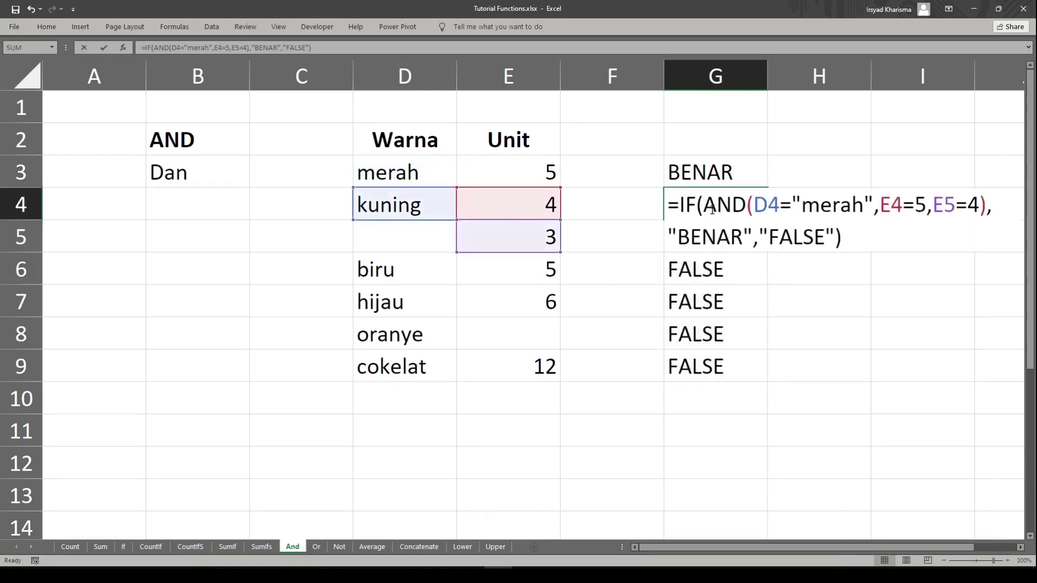
pyautogui.press('Escape')
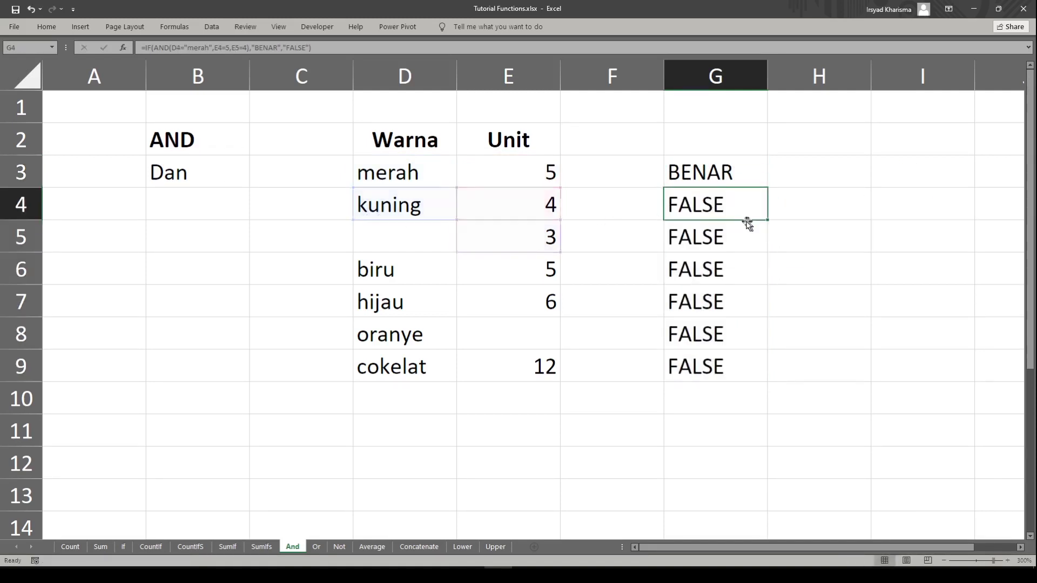
pyautogui.doubleClick(707, 178)
pyautogui.press('Escape')
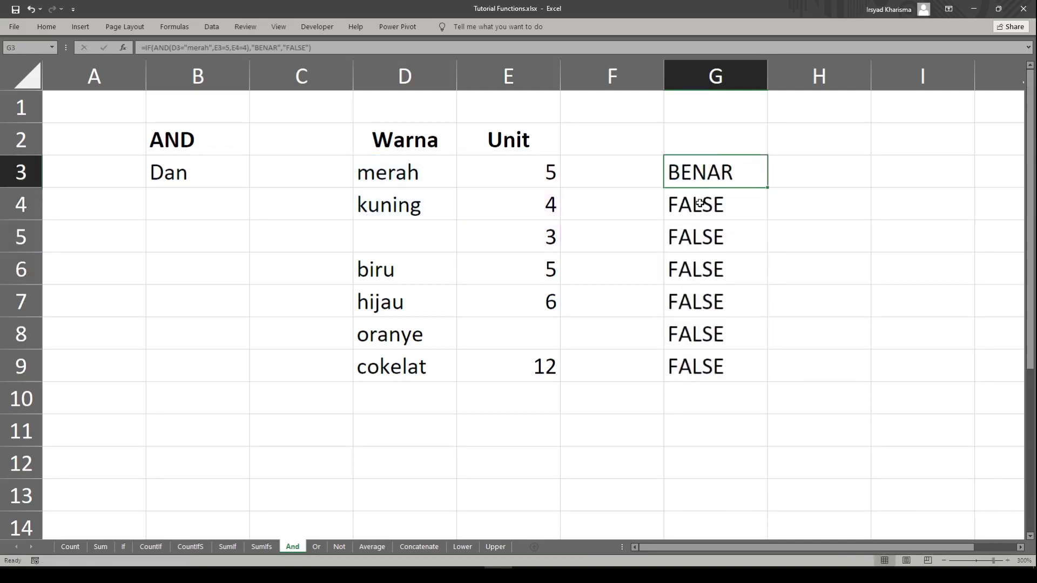
# - Clear the copied formulas from G4:G9, keeping the original formula in G3
pyautogui.moveTo(700, 203); pyautogui.dragTo(687, 364)
pyautogui.press('Delete')
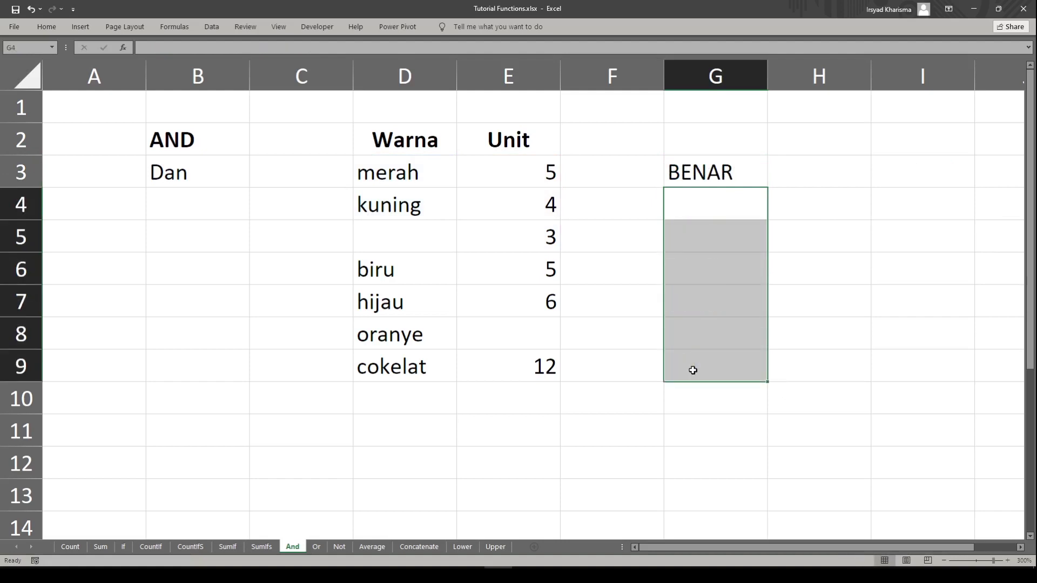
pyautogui.doubleClick(691, 182)
pyautogui.doubleClick(833, 172)
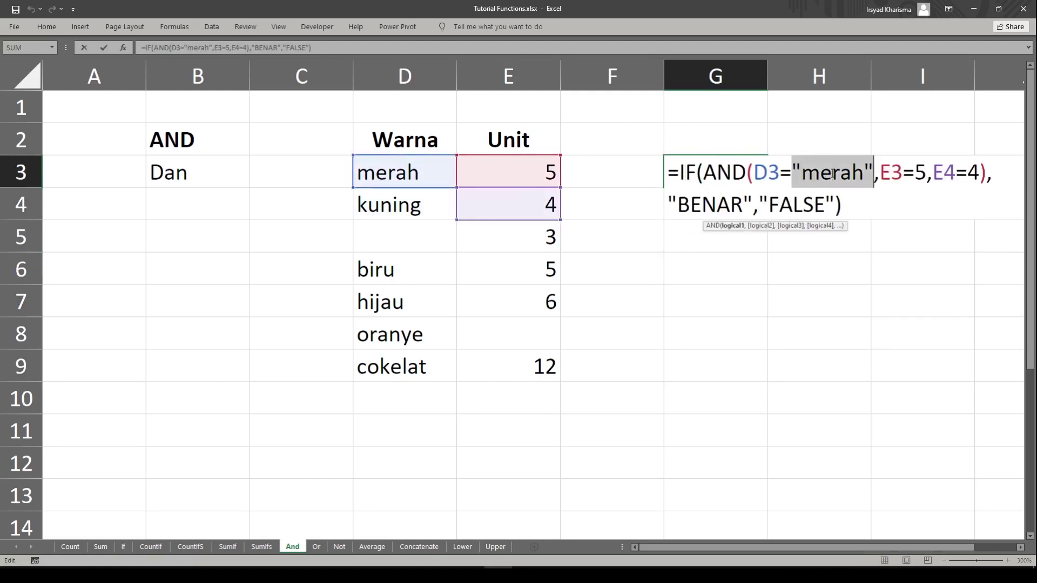
pyautogui.press('Escape')
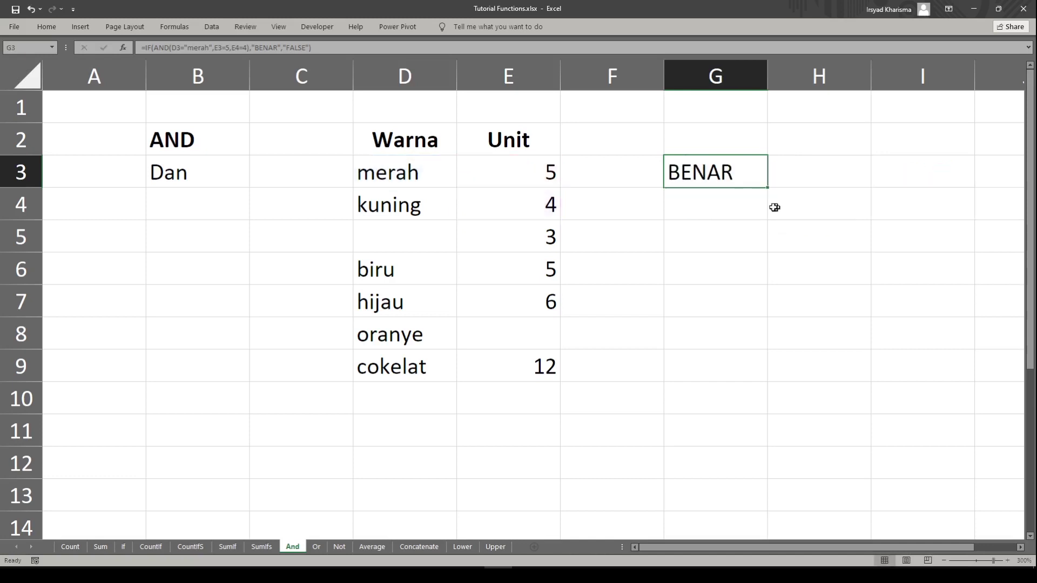
# - Replace the true result "BENAR" in the G3 formula with the sum E3+E4+E5
pyautogui.doubleClick(693, 181)
pyautogui.doubleClick(700, 213)
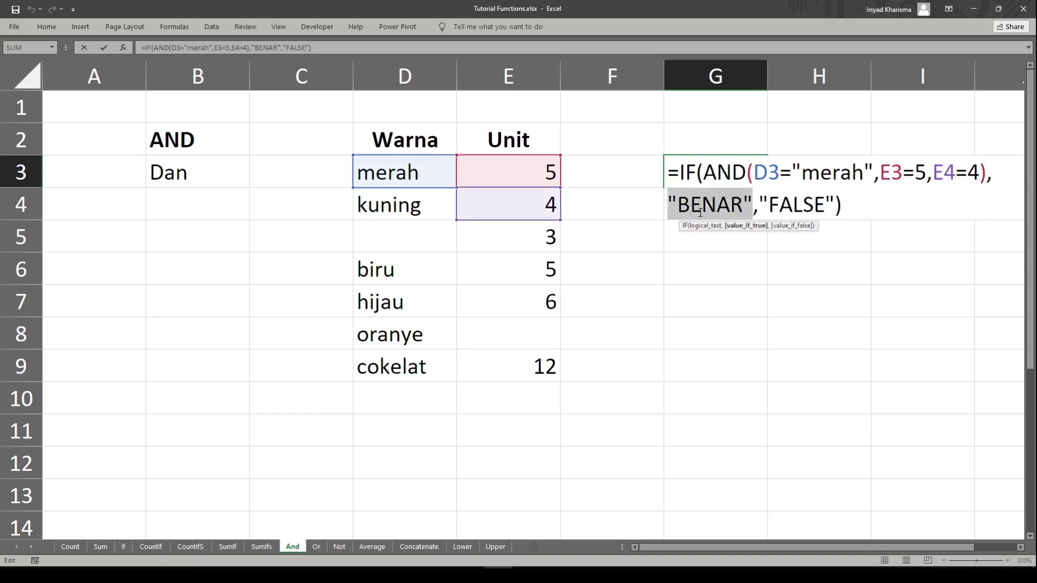
pyautogui.press('BackSpace')
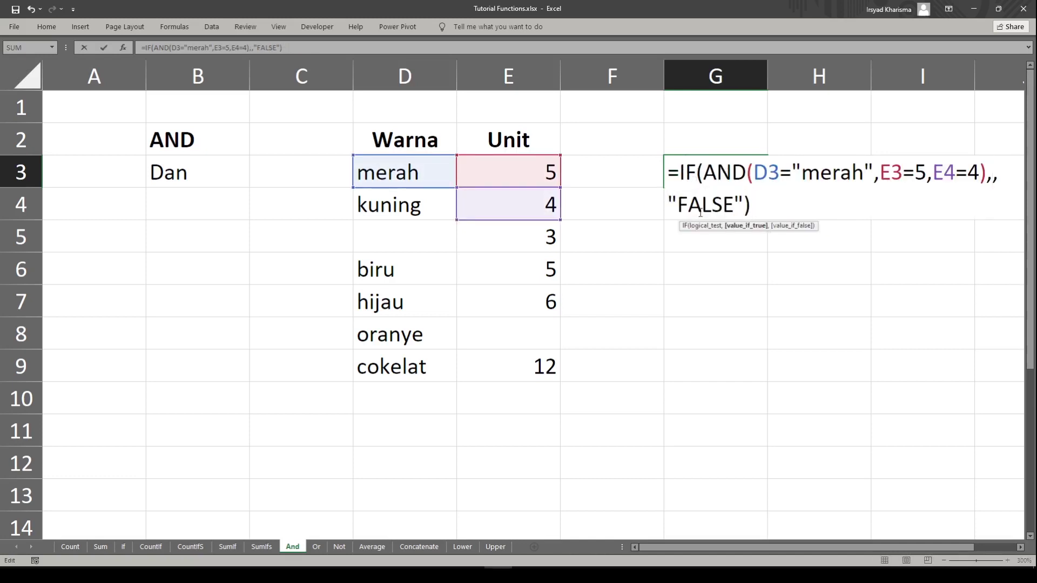
pyautogui.click(510, 174)
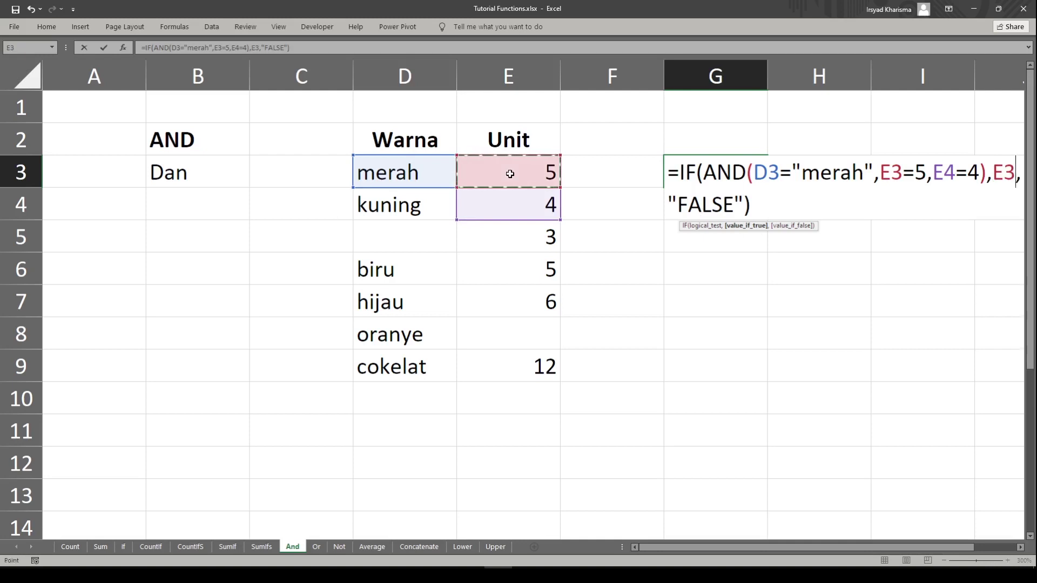
pyautogui.write('+')
pyautogui.click(519, 210)
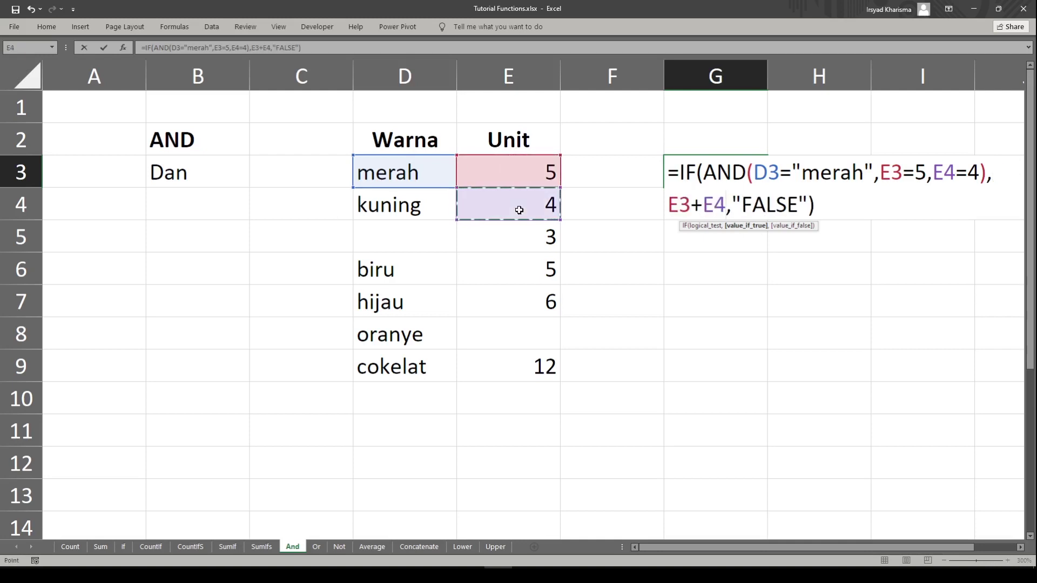
pyautogui.write('+')
pyautogui.click(511, 233)
# - Replace the false result "FALSE" in the G3 formula with the sum E9+E8+E7 and enter it
pyautogui.click(811, 205)
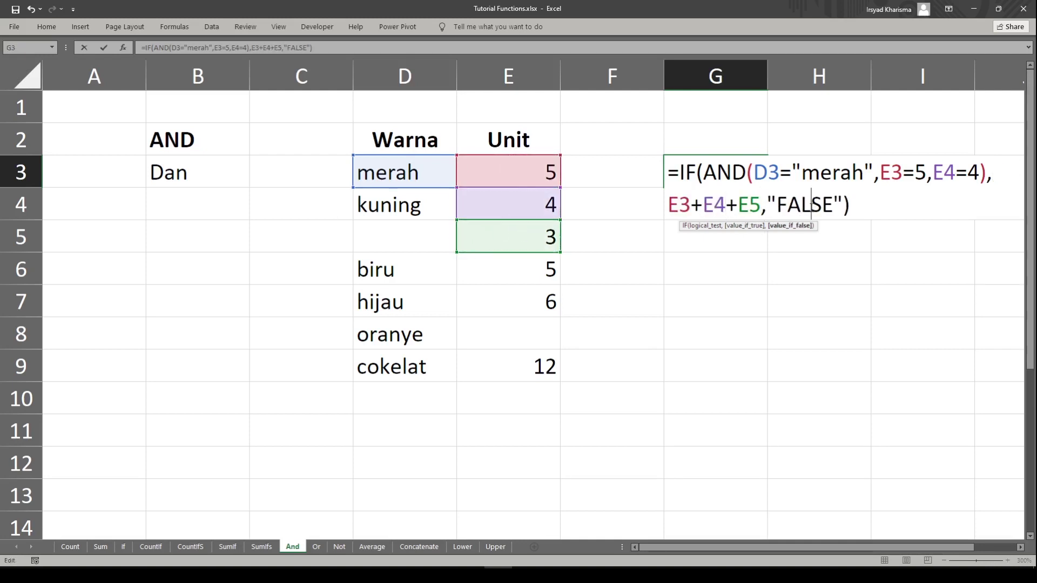
pyautogui.doubleClick(811, 205)
pyautogui.click(812, 205)
pyautogui.moveTo(778, 205); pyautogui.dragTo(835, 208)
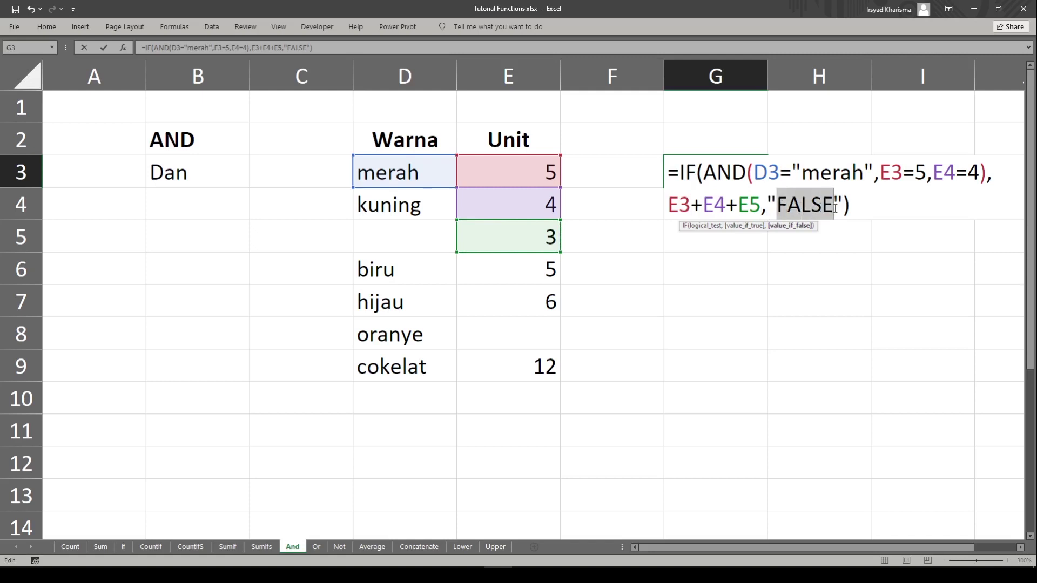
pyautogui.press('BackSpace')
pyautogui.press('BackSpace')
pyautogui.press('Delete')
pyautogui.click(530, 362)
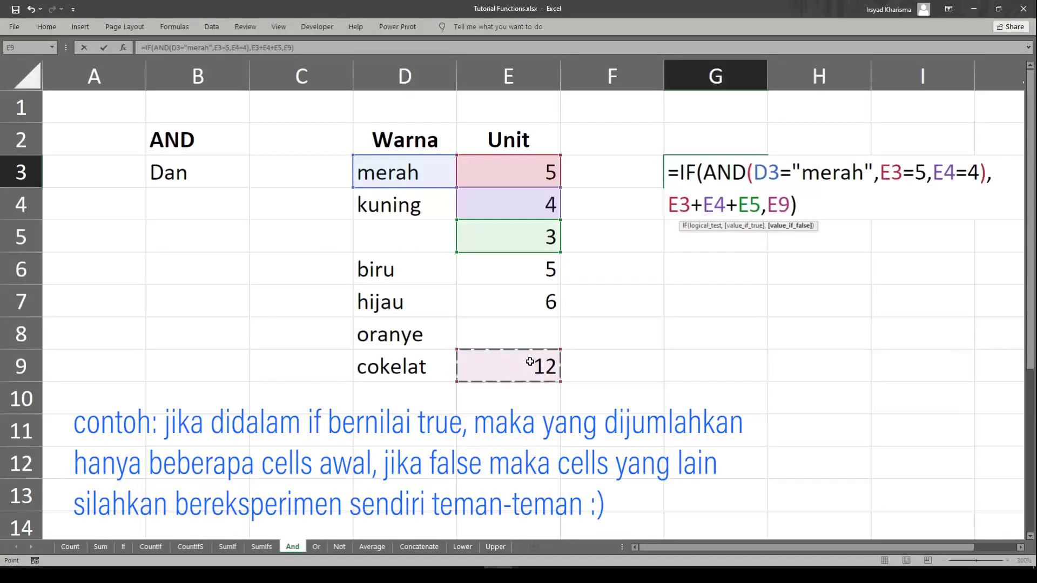
pyautogui.write('+')
pyautogui.click(541, 329)
pyautogui.write('+')
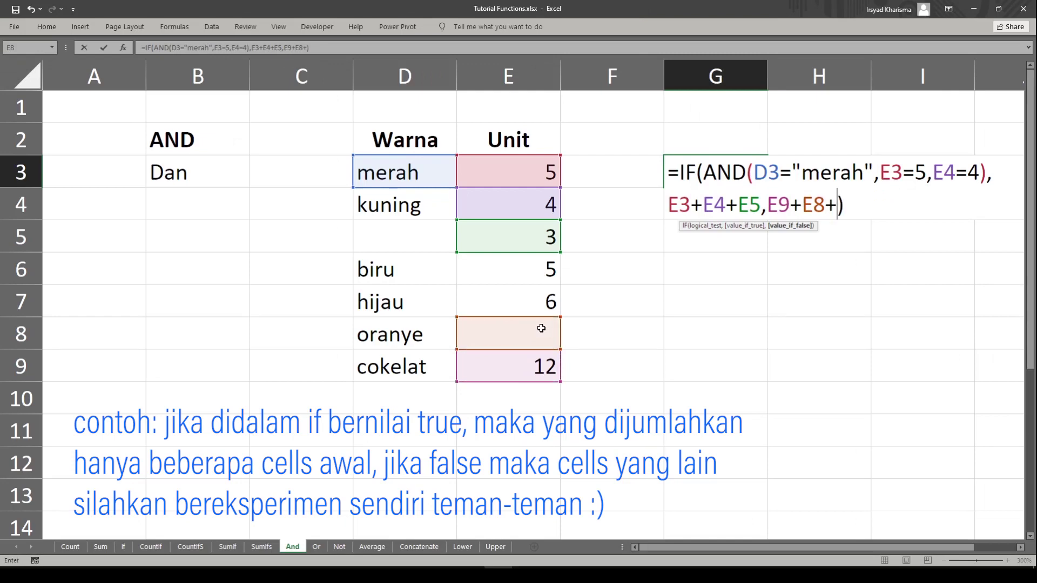
pyautogui.click(516, 304)
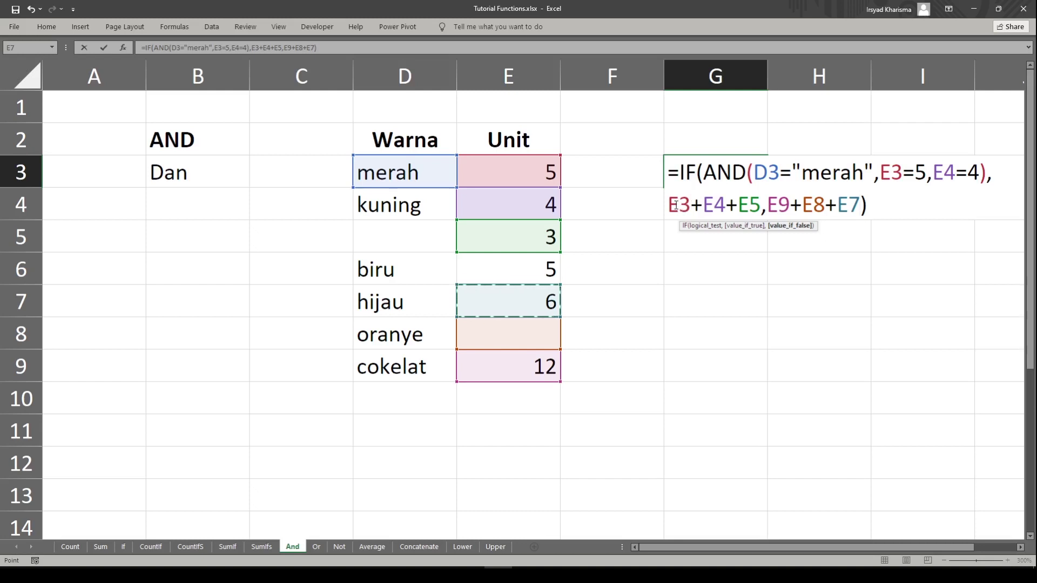
pyautogui.press('Return')
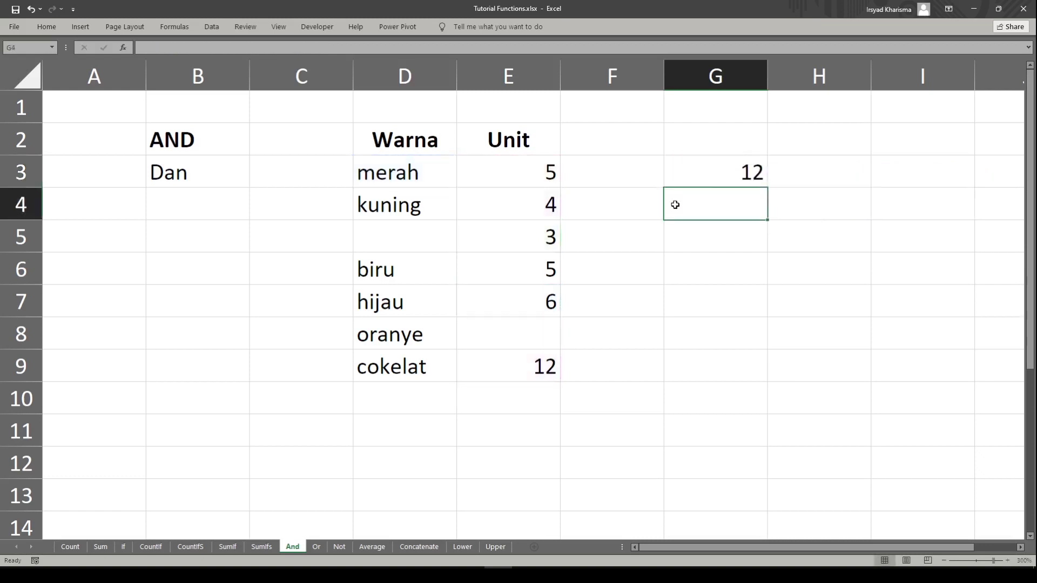
# - Change the colour criterion "merah" in the G3 formula's AND test to "baru" and enter the formula
pyautogui.doubleClick(690, 172)
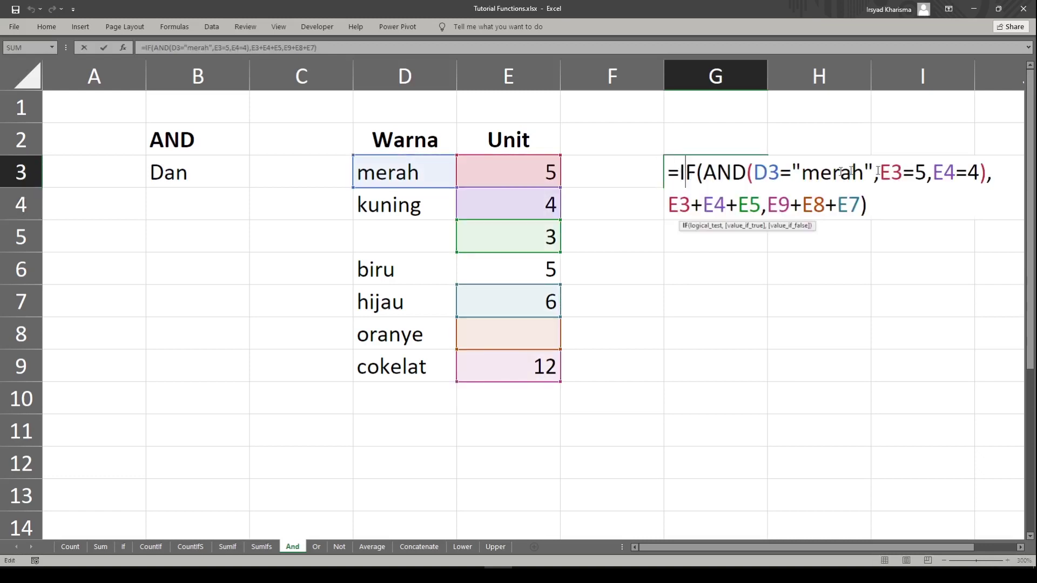
pyautogui.doubleClick(821, 172)
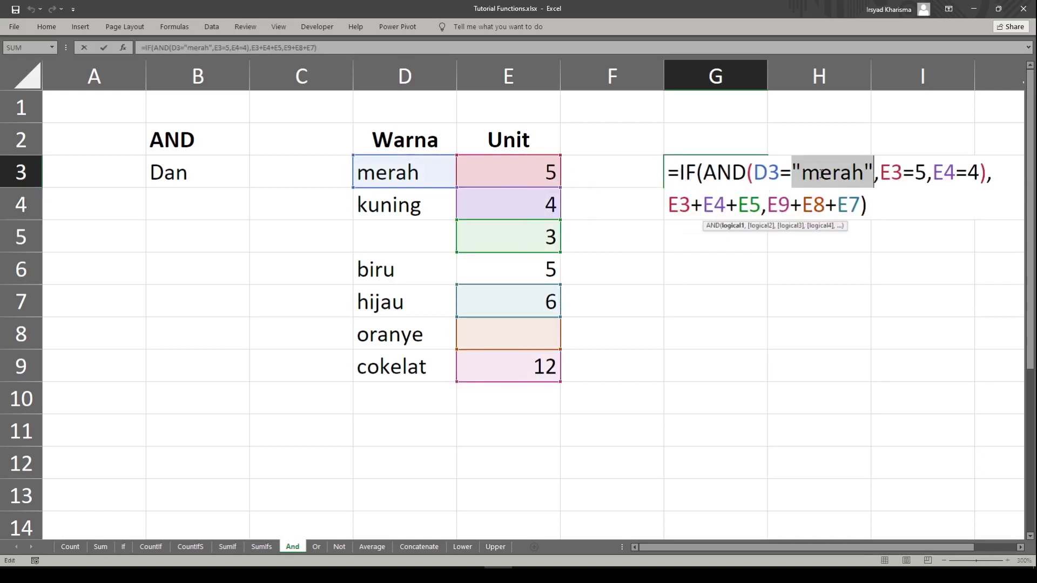
pyautogui.press('Right')
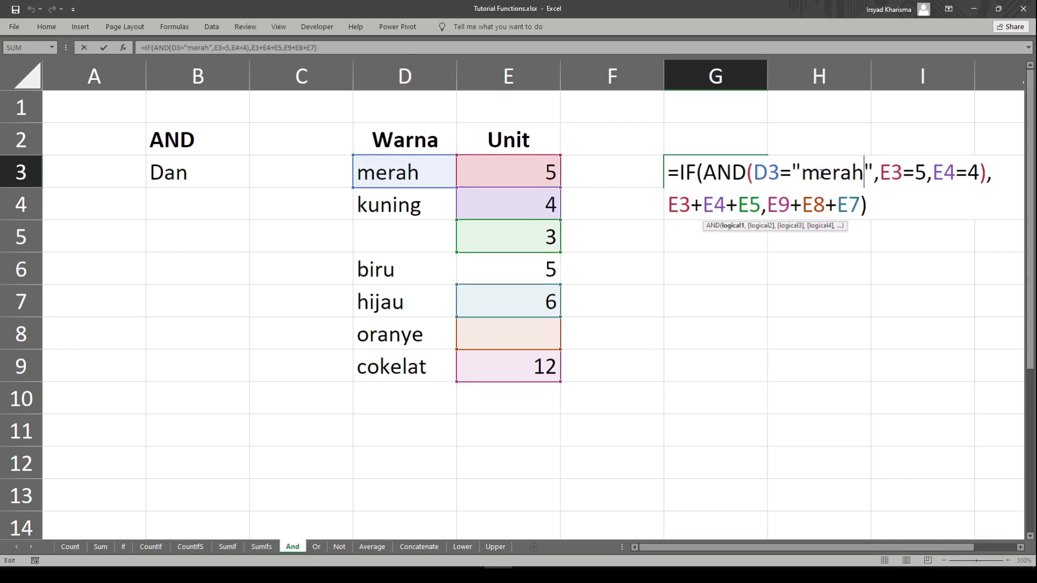
pyautogui.press('BackSpace')
pyautogui.press('BackSpace')
pyautogui.press('BackSpace')
pyautogui.press('BackSpace')
pyautogui.press('BackSpace')
pyautogui.write('bar')
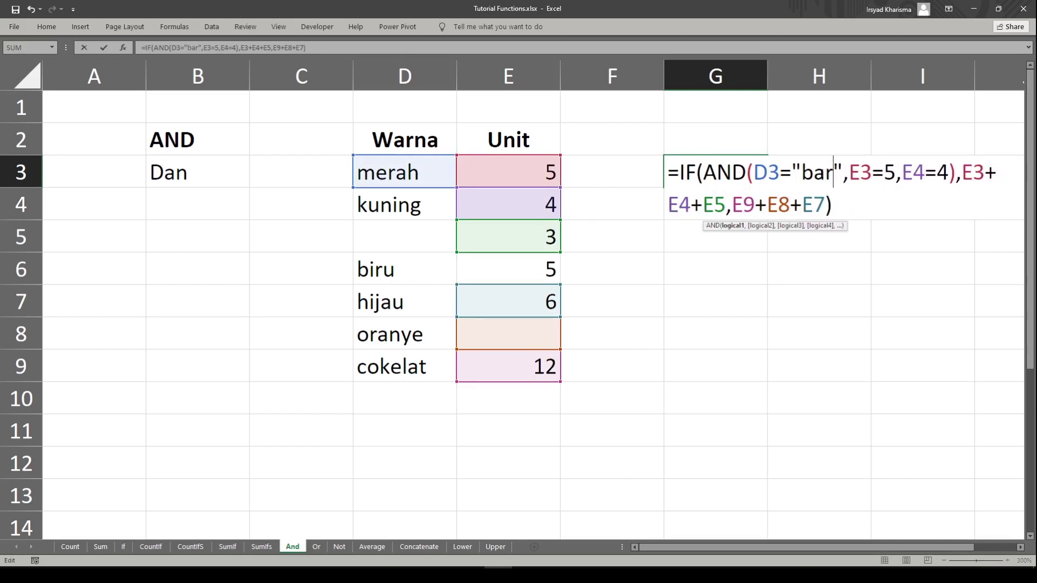
pyautogui.press('Return')
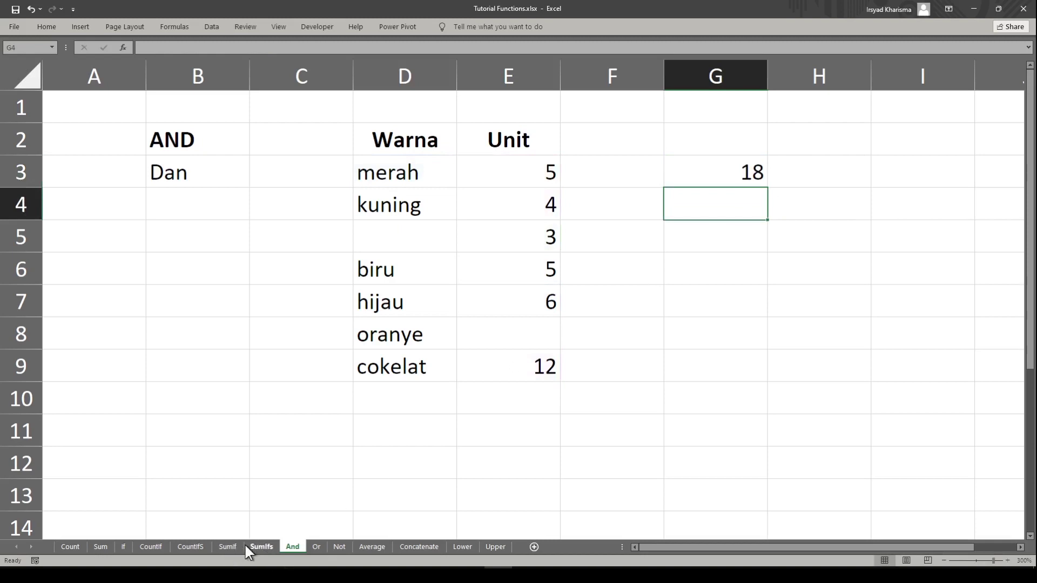
# - Copy the IF/AND formula from G3 on the And sheet into cell G5 of the Or sheet
pyautogui.click(317, 547)
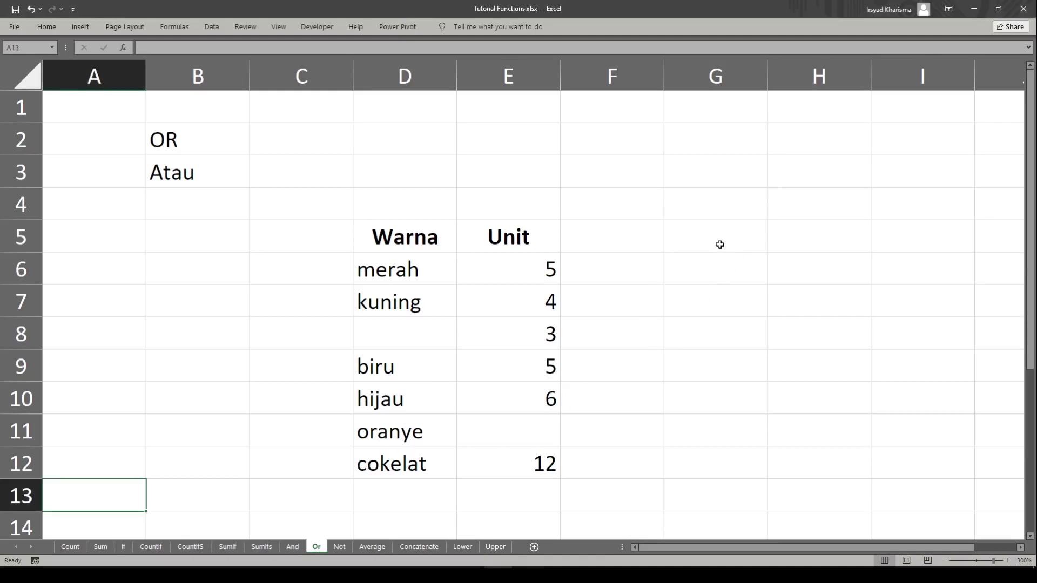
pyautogui.click(292, 547)
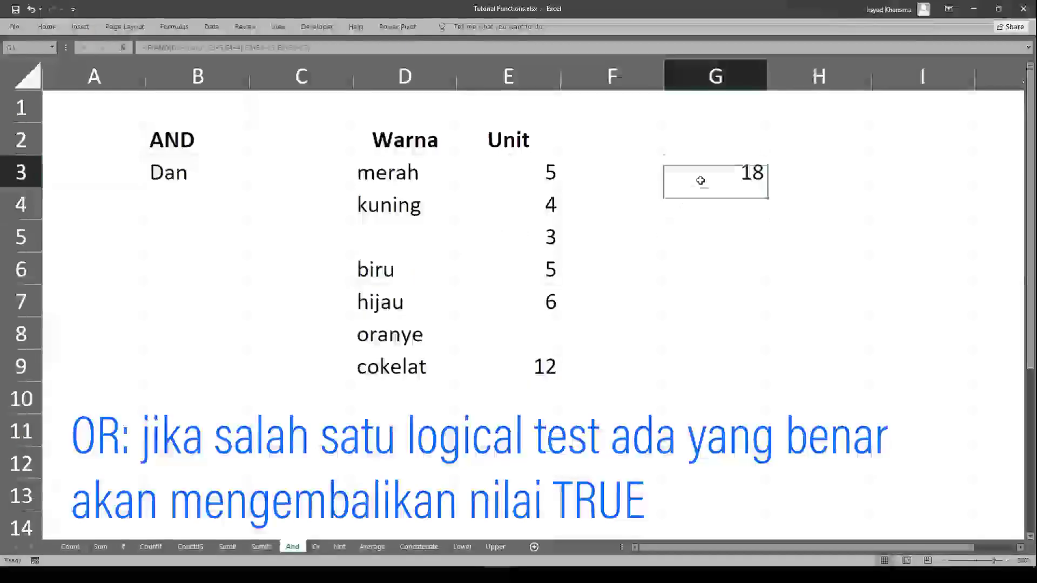
pyautogui.doubleClick(700, 181)
pyautogui.press('Escape')
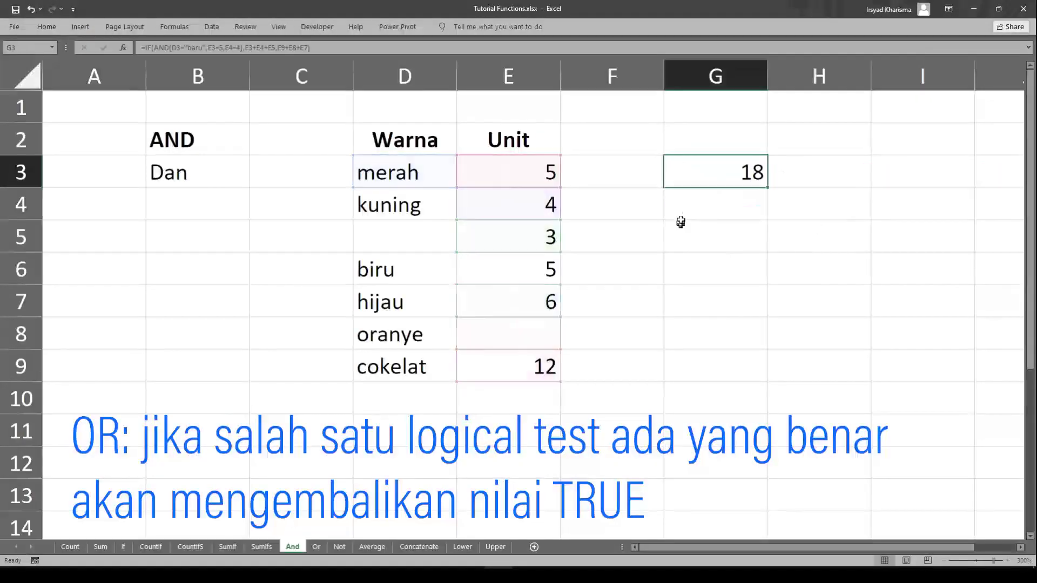
pyautogui.hotkey('ctrl', 'c')
pyautogui.click(316, 547)
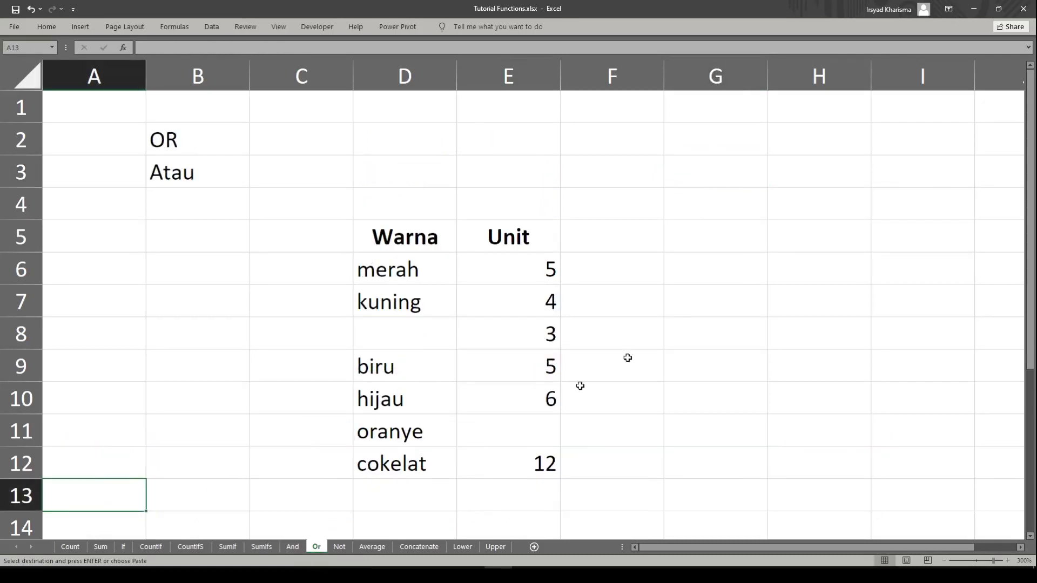
pyautogui.click(706, 240)
pyautogui.rightClick(725, 242)
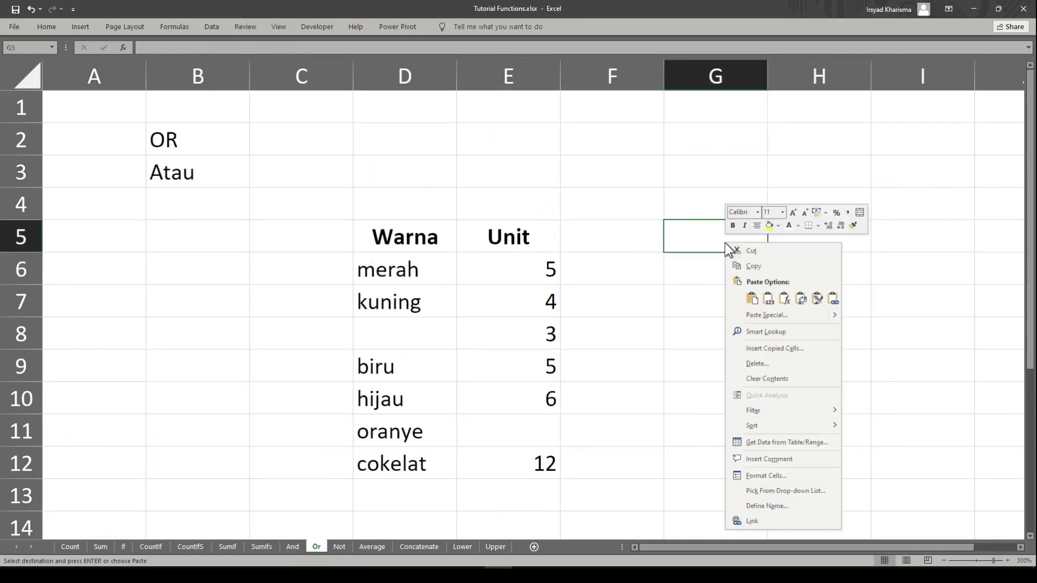
pyautogui.click(755, 288)
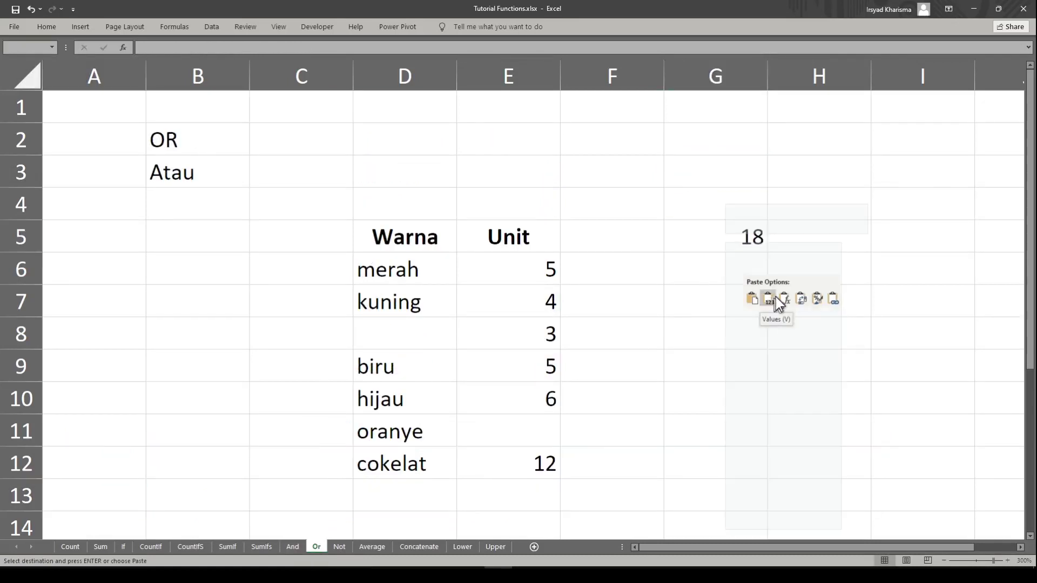
# - Check the references of the pasted G5 formula and move the Warna/Unit table up one row so it starts at D4
pyautogui.doubleClick(729, 236)
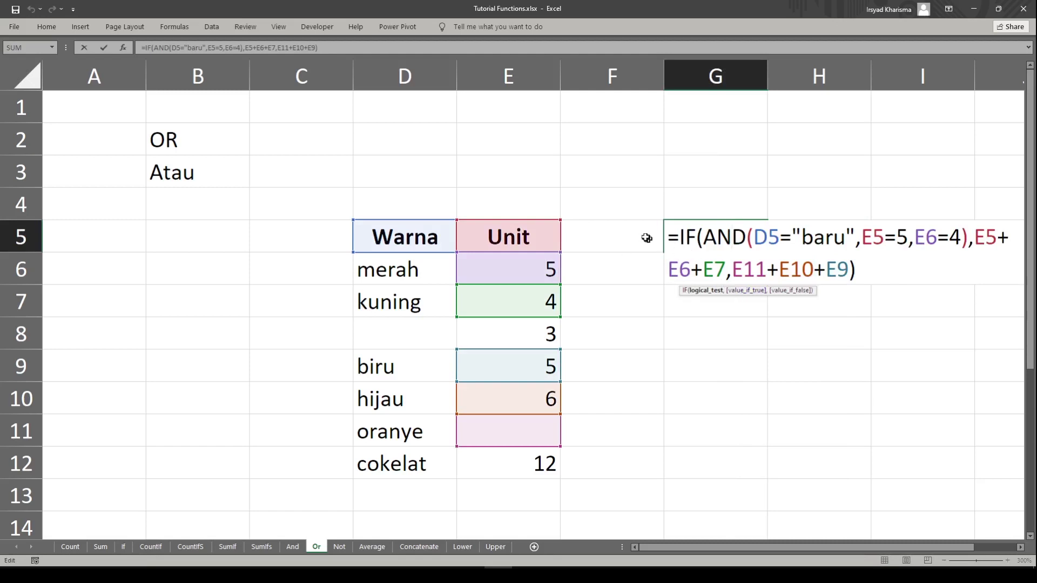
pyautogui.press('Escape')
pyautogui.moveTo(421, 245); pyautogui.dragTo(518, 463)
pyautogui.hotkey('ctrl', 'x')
pyautogui.click(422, 207)
pyautogui.hotkey('ctrl', 'v')
pyautogui.click(587, 255)
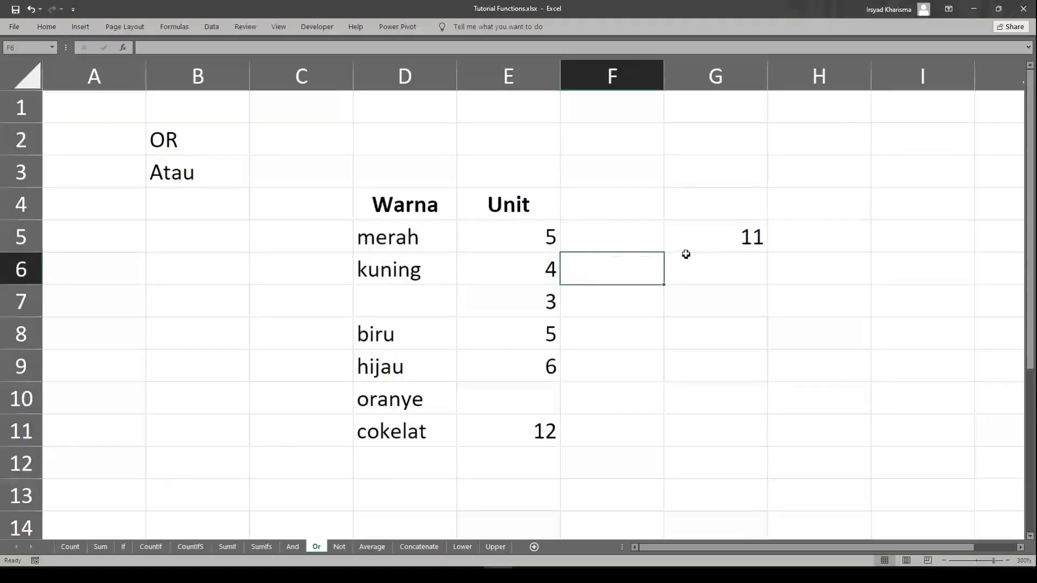
# - Inspect the G5 formula, fill it down to G6, and clear the original formula from G5
pyautogui.doubleClick(724, 245)
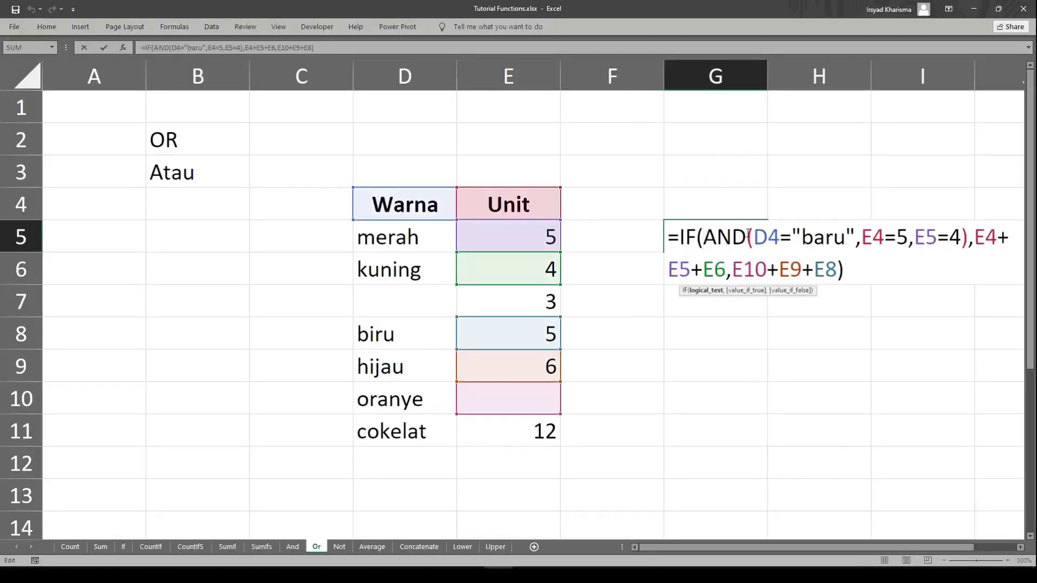
pyautogui.press('Escape')
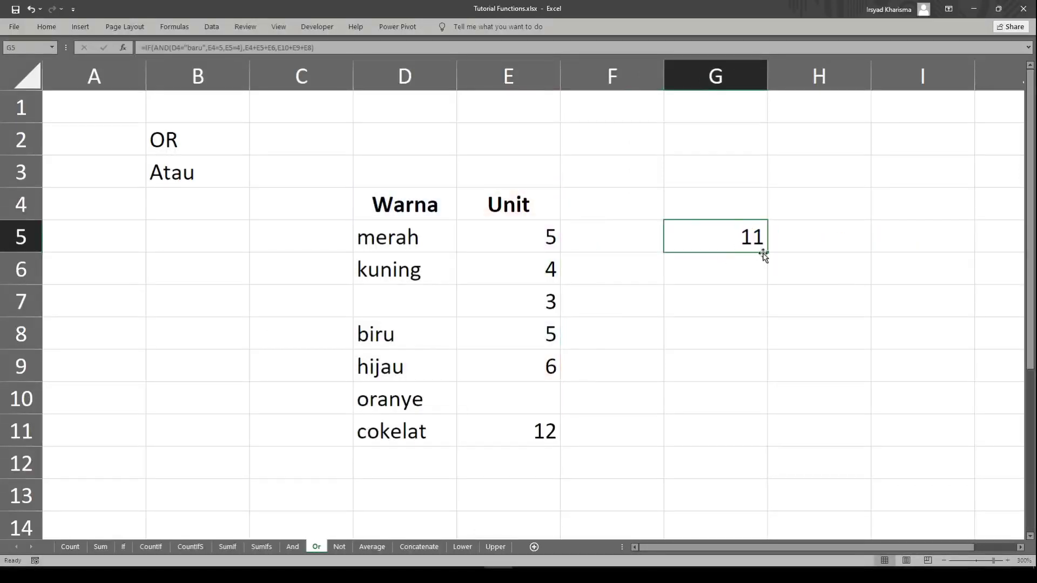
pyautogui.moveTo(769, 253); pyautogui.dragTo(755, 270)
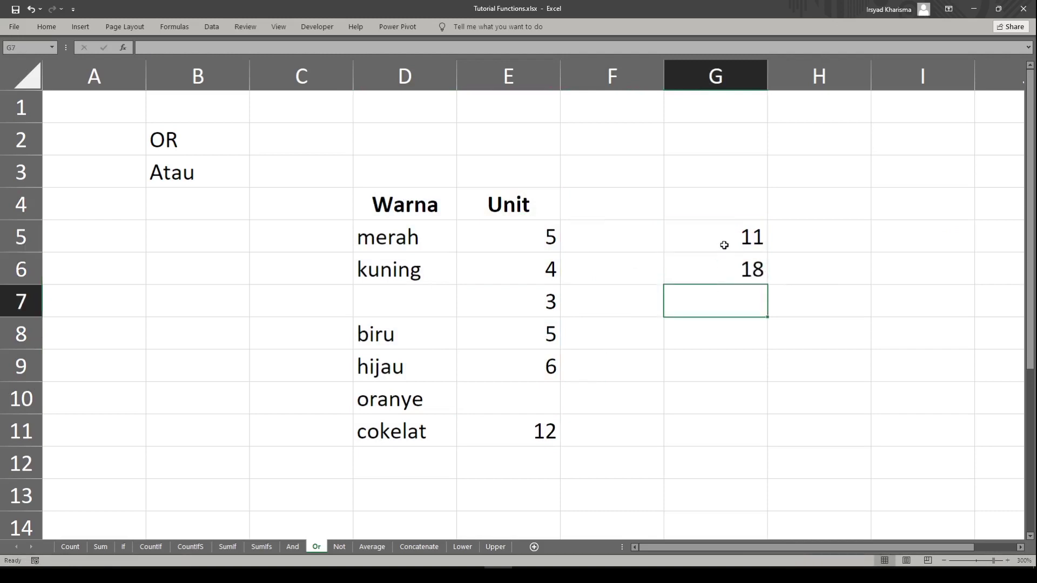
pyautogui.click(731, 241)
pyautogui.press('Delete')
# - Change the colour criterion "baru" in the G6 formula to "merah" and enter it
pyautogui.doubleClick(736, 269)
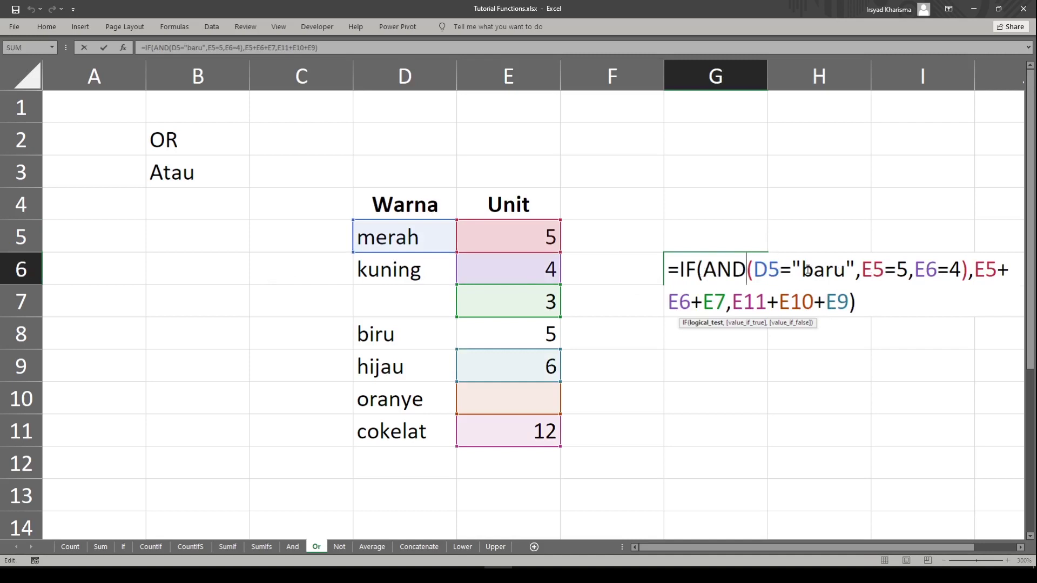
pyautogui.moveTo(802, 269); pyautogui.dragTo(846, 268)
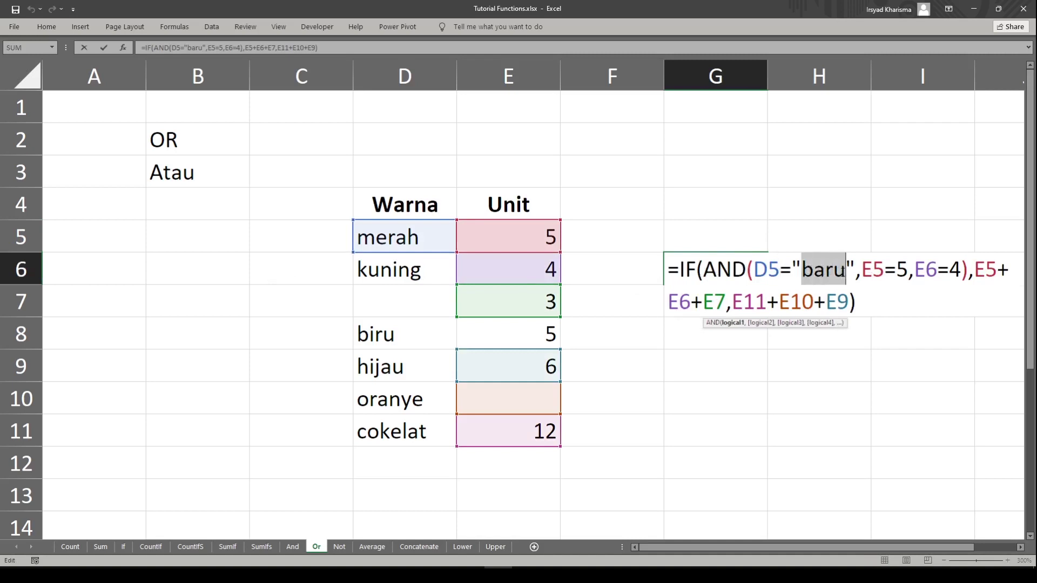
pyautogui.write('merah')
pyautogui.press('Return')
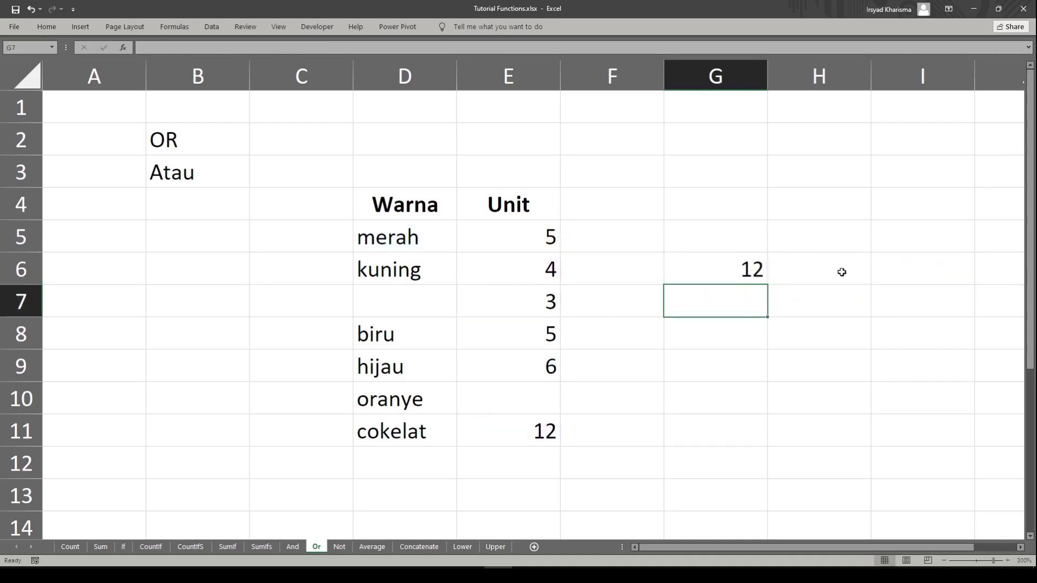
# - Replace the false result E11+E10+E9 in the G6 formula with the text "tidak dijumlah"
pyautogui.doubleClick(712, 262)
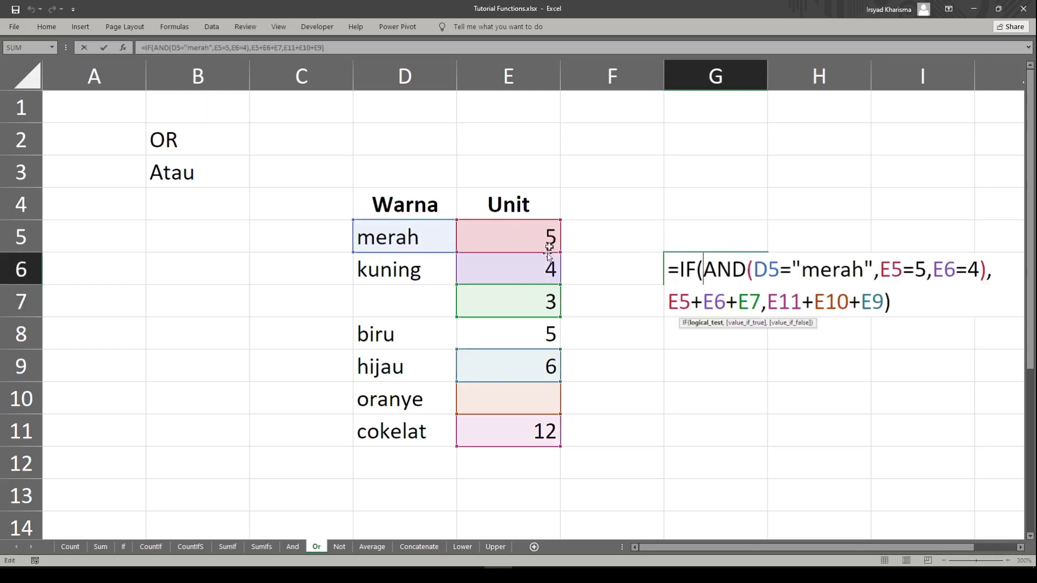
pyautogui.moveTo(766, 303); pyautogui.dragTo(885, 303)
pyautogui.write('"tiod')
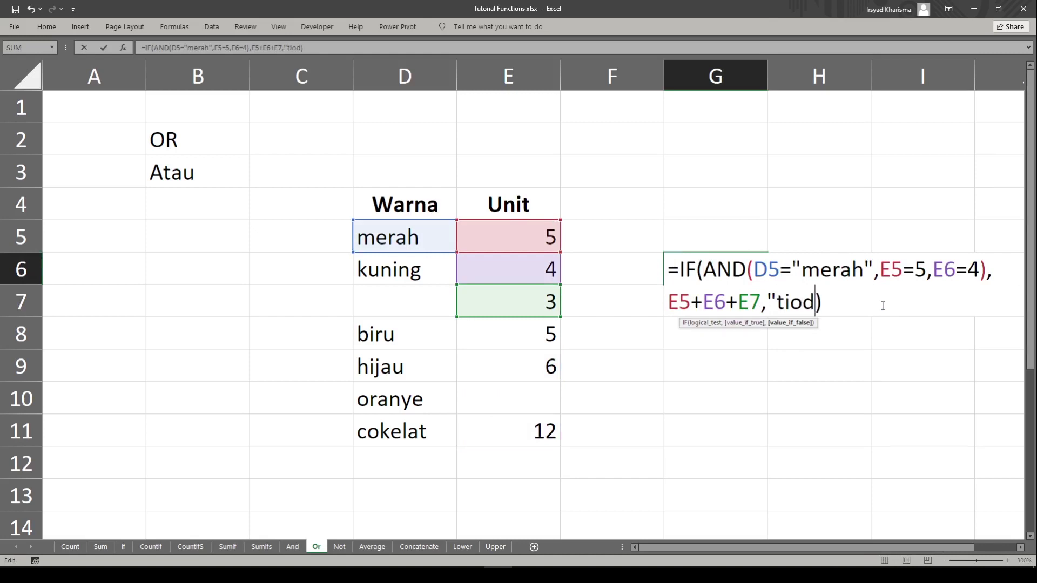
pyautogui.press('BackSpace')
pyautogui.press('BackSpace')
pyautogui.write('dak dijumlah"')
pyautogui.press('Return')
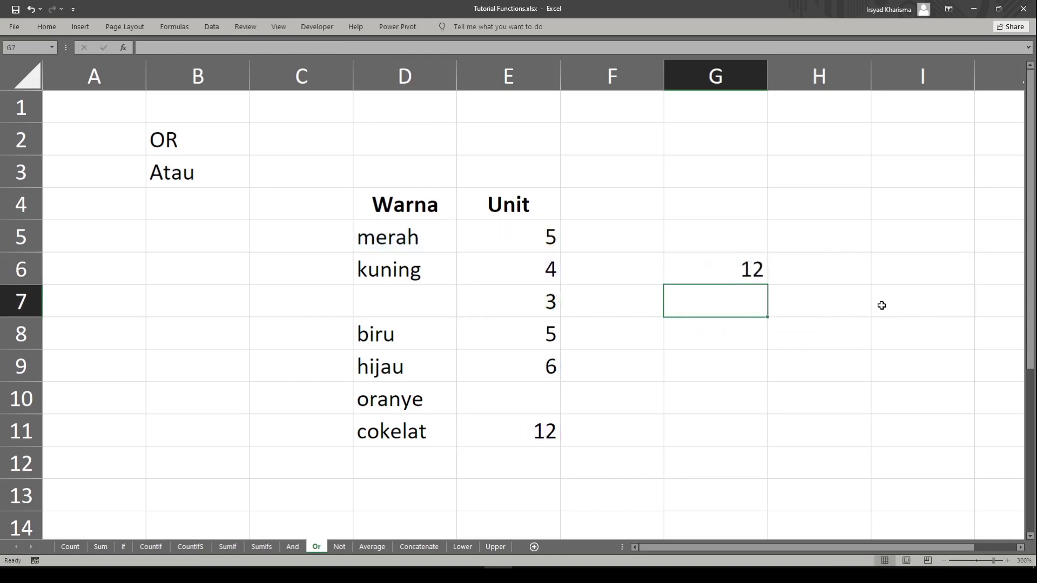
# - Change the first colour under Warna, in cell D5, to "kuning" to test the G6 formula
pyautogui.click(717, 273)
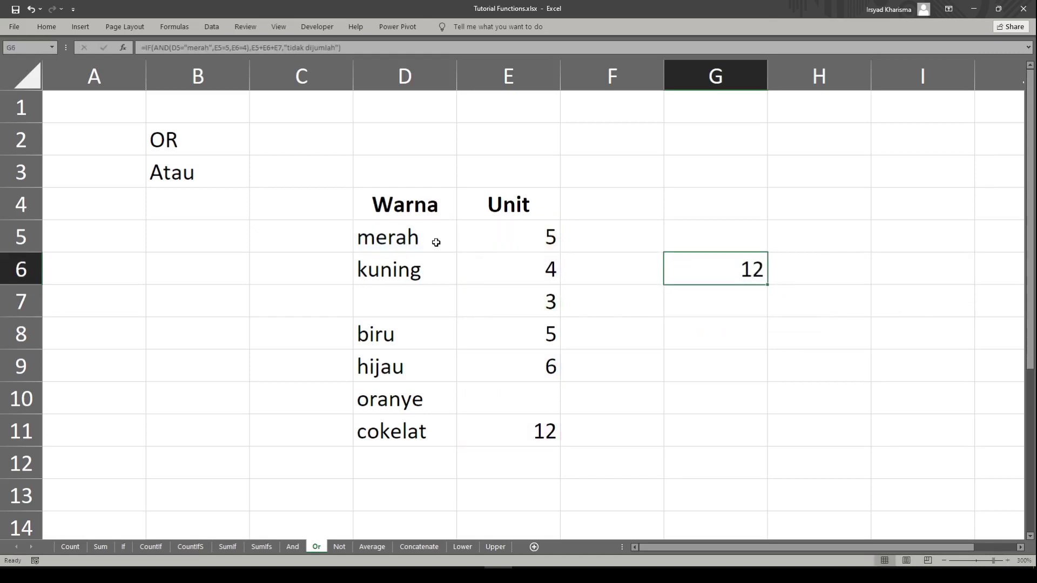
pyautogui.click(415, 242)
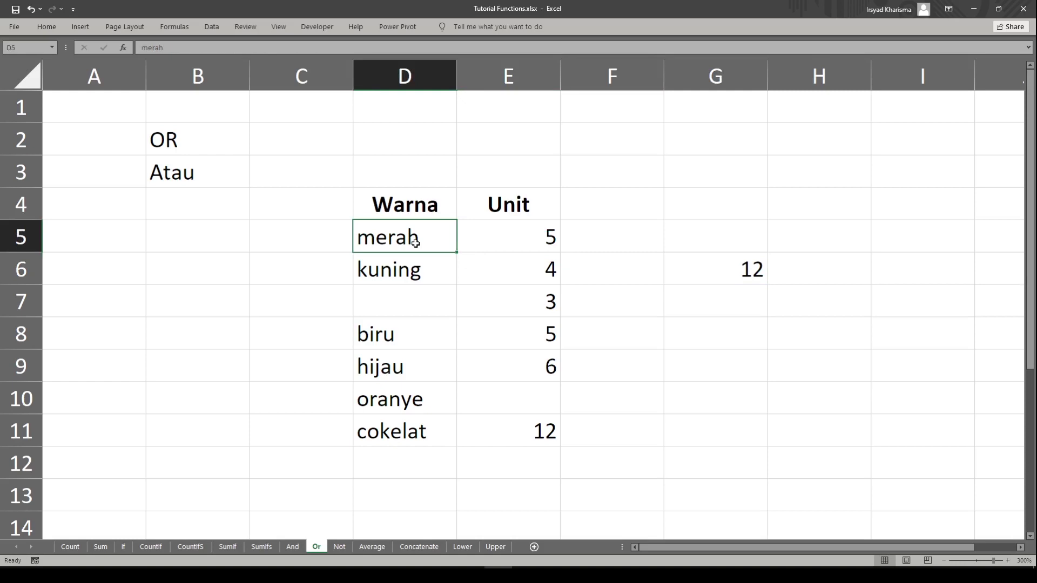
pyautogui.write('kuning')
pyautogui.press('Return')
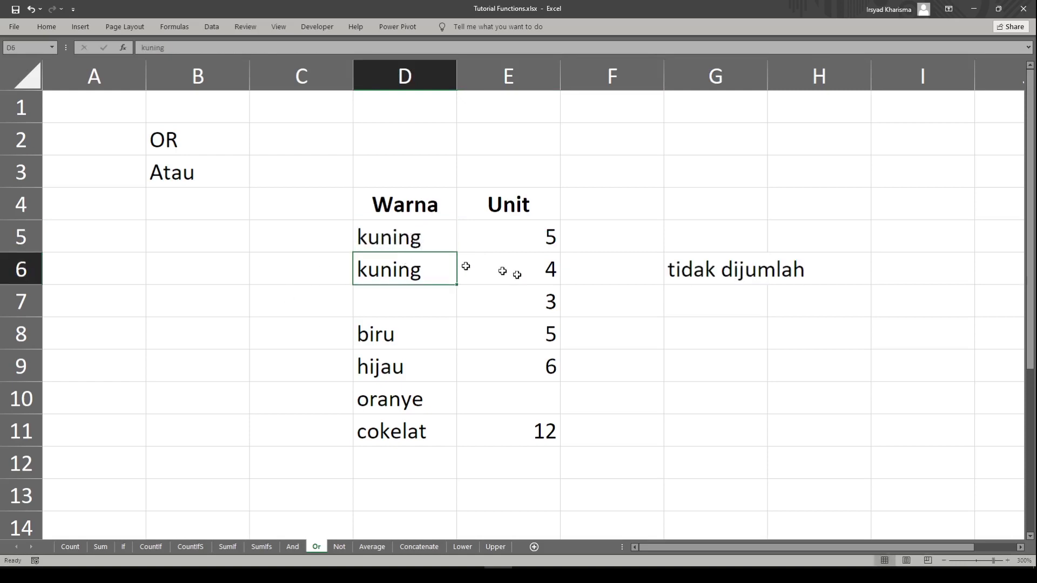
# - Replace AND with OR in the G6 formula, enter it, and reopen the formula to inspect its conditions
pyautogui.doubleClick(702, 272)
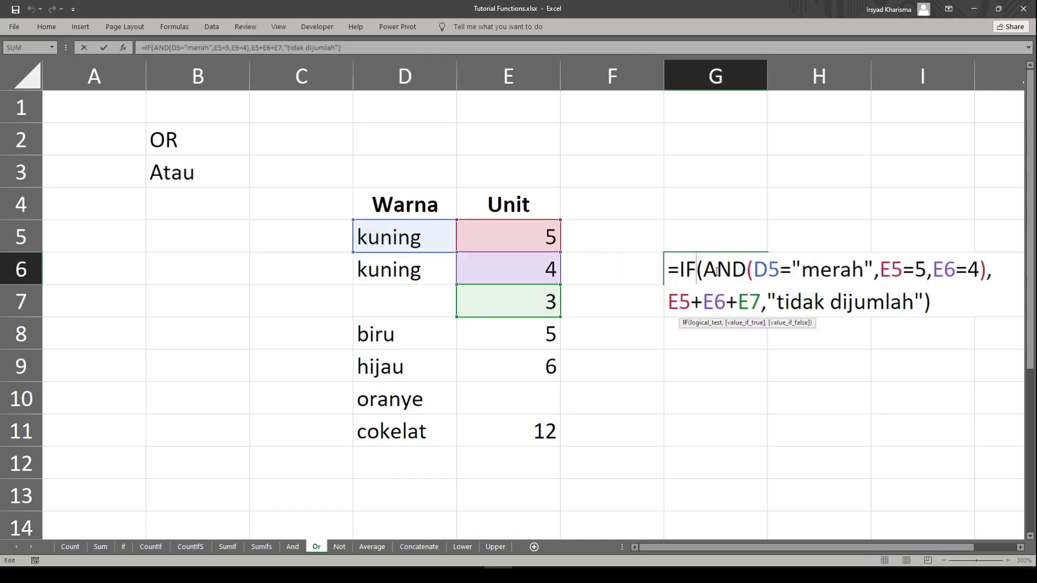
pyautogui.moveTo(703, 272); pyautogui.dragTo(747, 273)
pyautogui.write('OR')
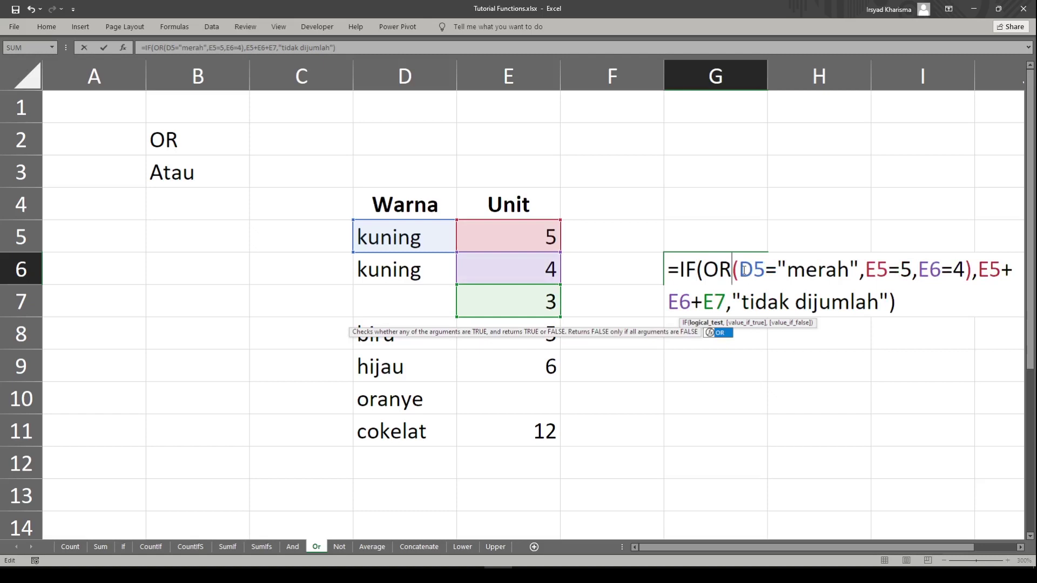
pyautogui.press('Return')
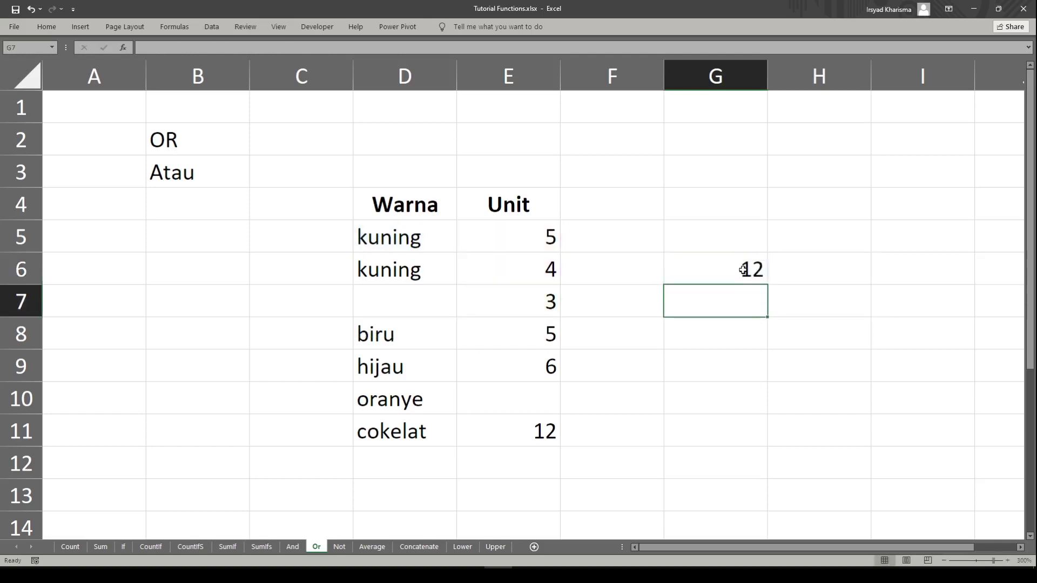
pyautogui.doubleClick(743, 270)
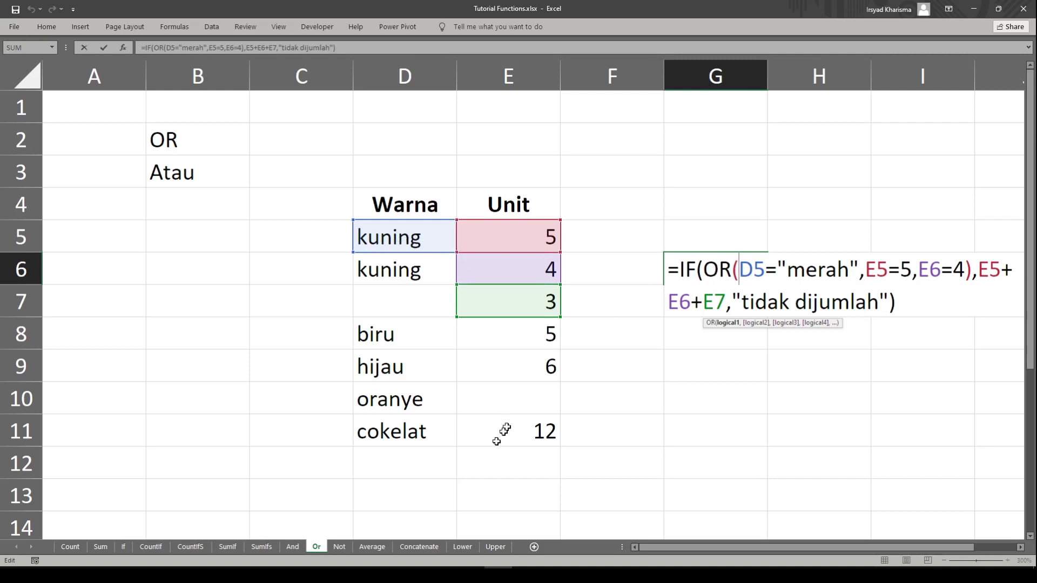
# - On the Not sheet, enter the formula =NOT(D6="merah") in cell G6
pyautogui.click(338, 548)
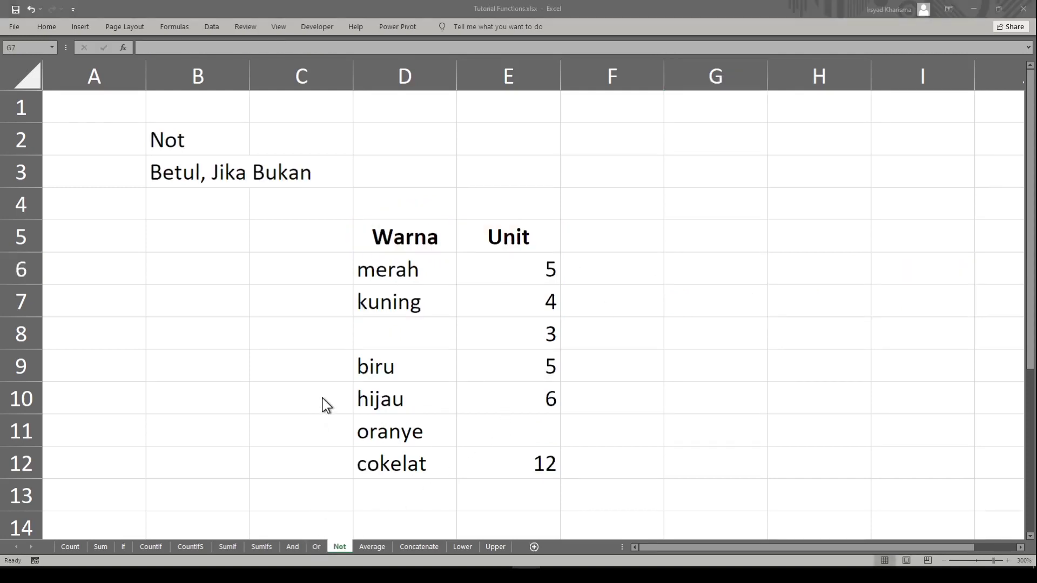
pyautogui.click(678, 253)
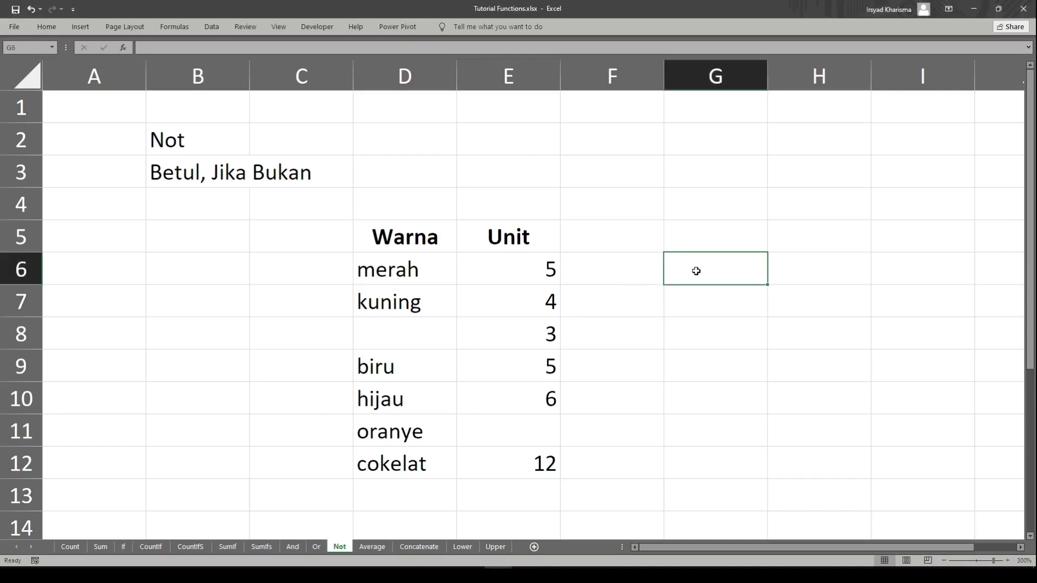
pyautogui.write('=not')
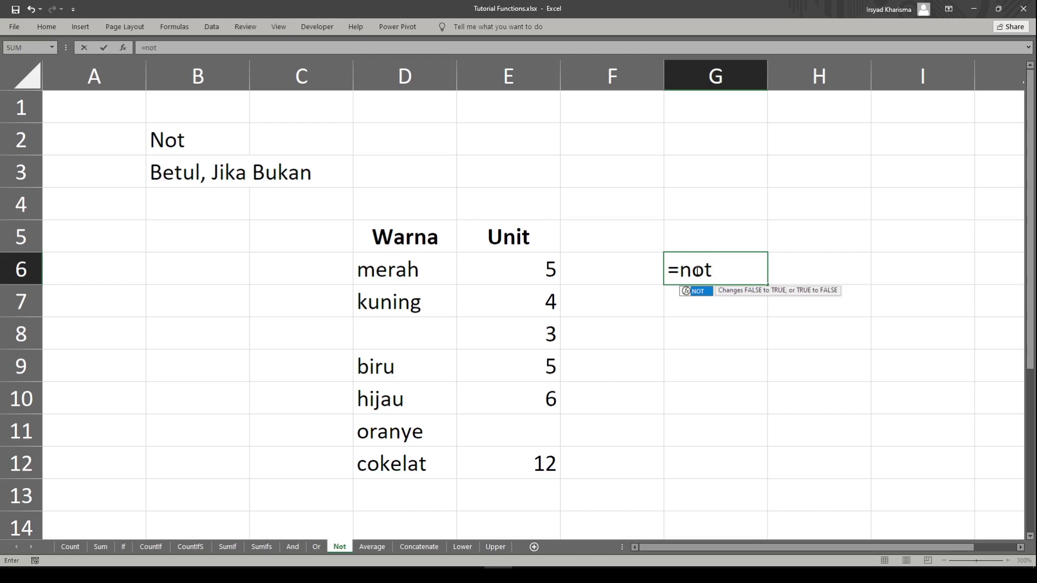
pyautogui.press('Tab')
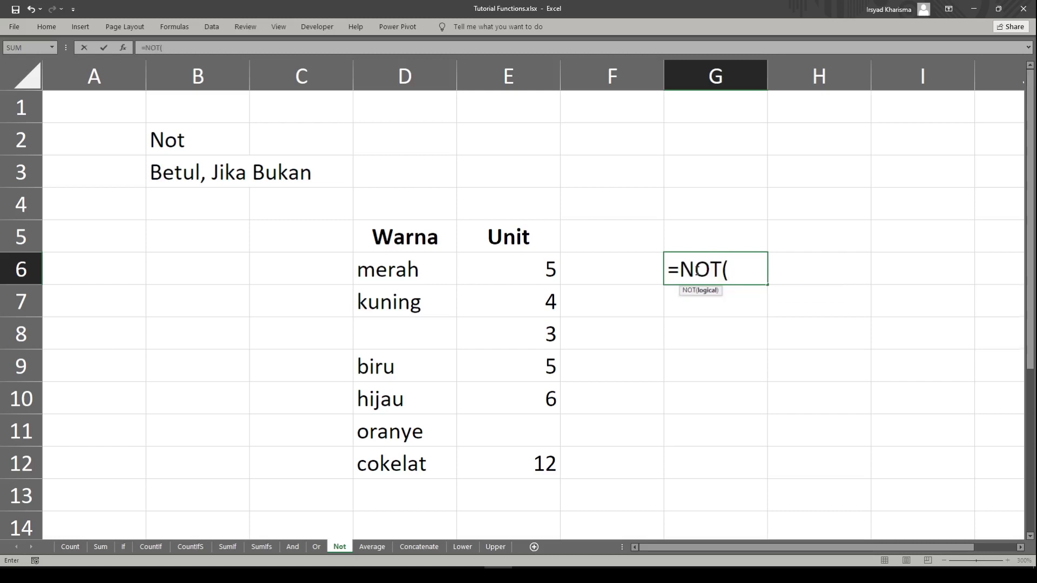
pyautogui.click(379, 270)
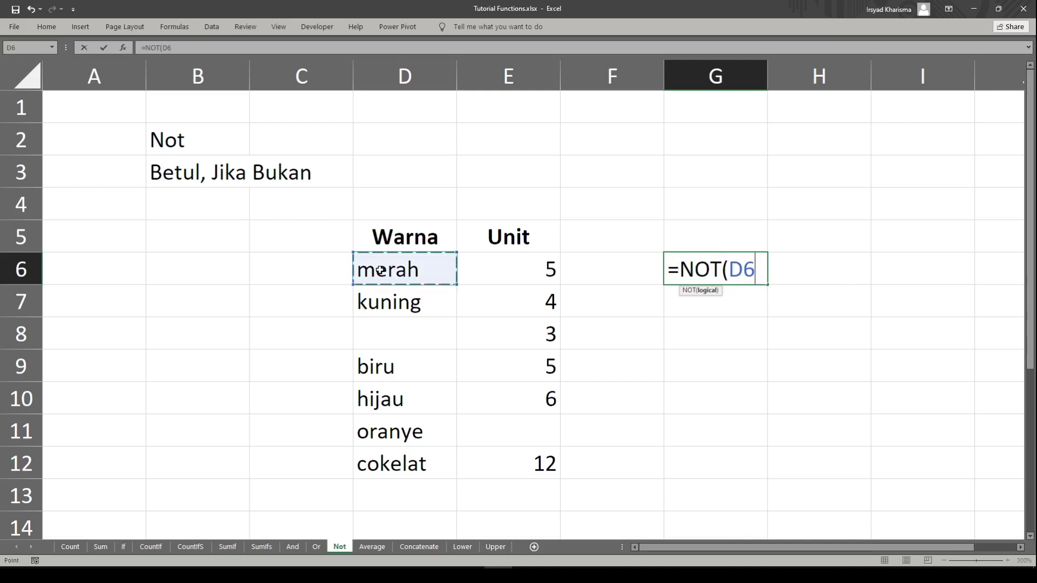
pyautogui.write('="')
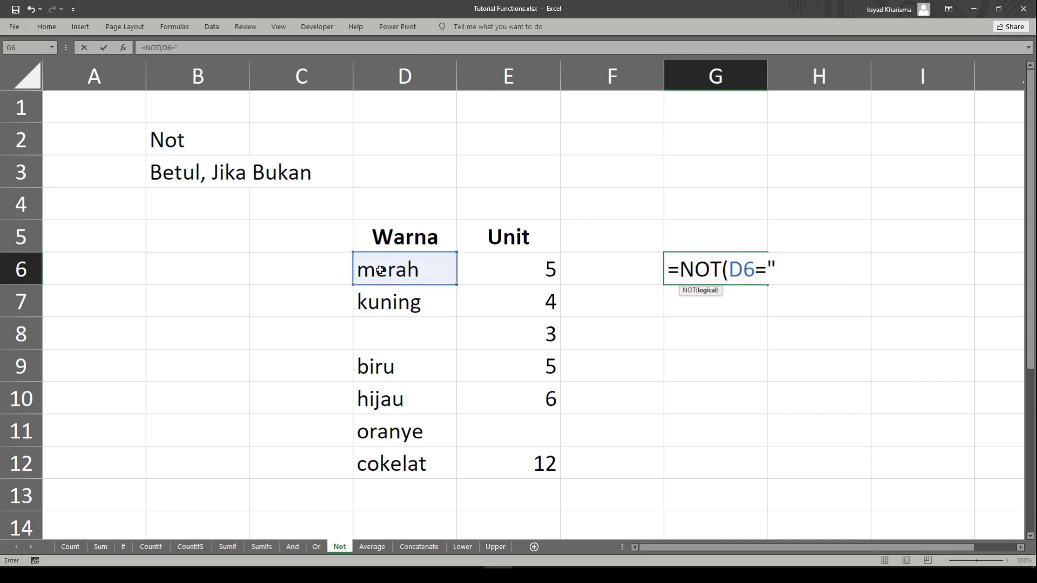
pyautogui.write('merah"')
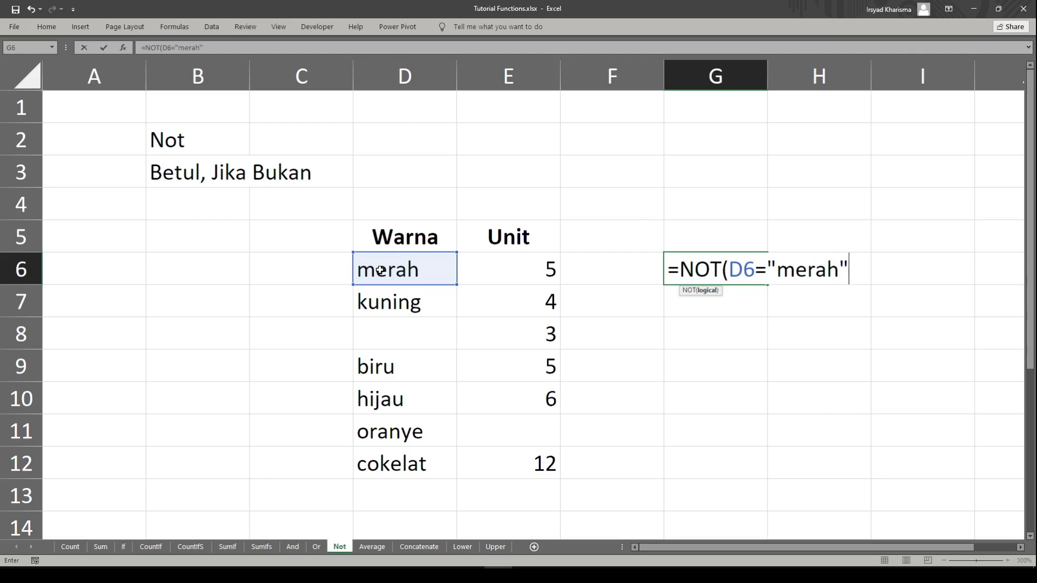
pyautogui.write(')')
pyautogui.press('Return')
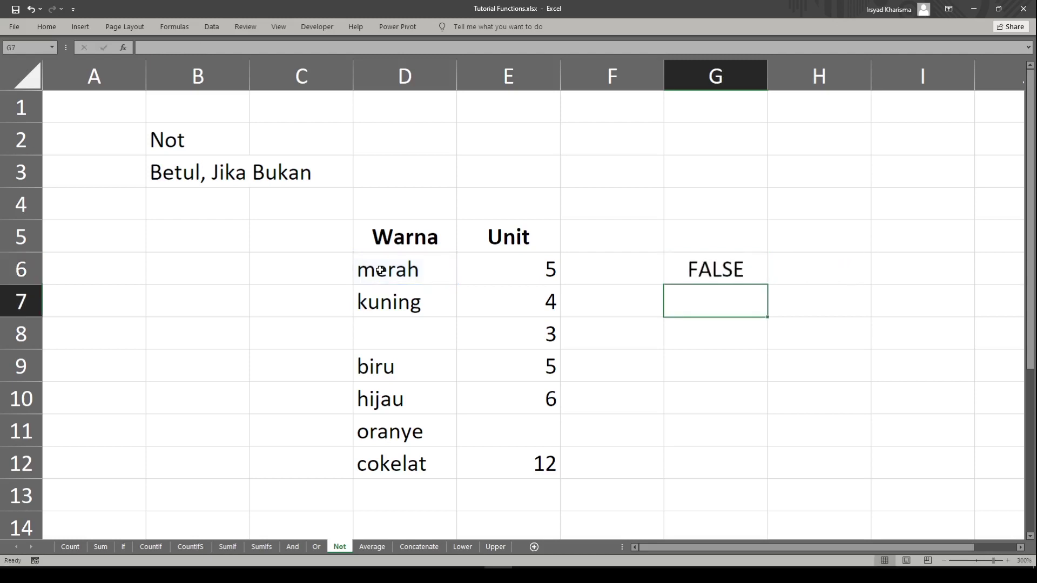
# - Change the colour criterion in the G6 NOT formula to "biru", enter it, and reselect G6 to inspect it
pyautogui.doubleClick(715, 272)
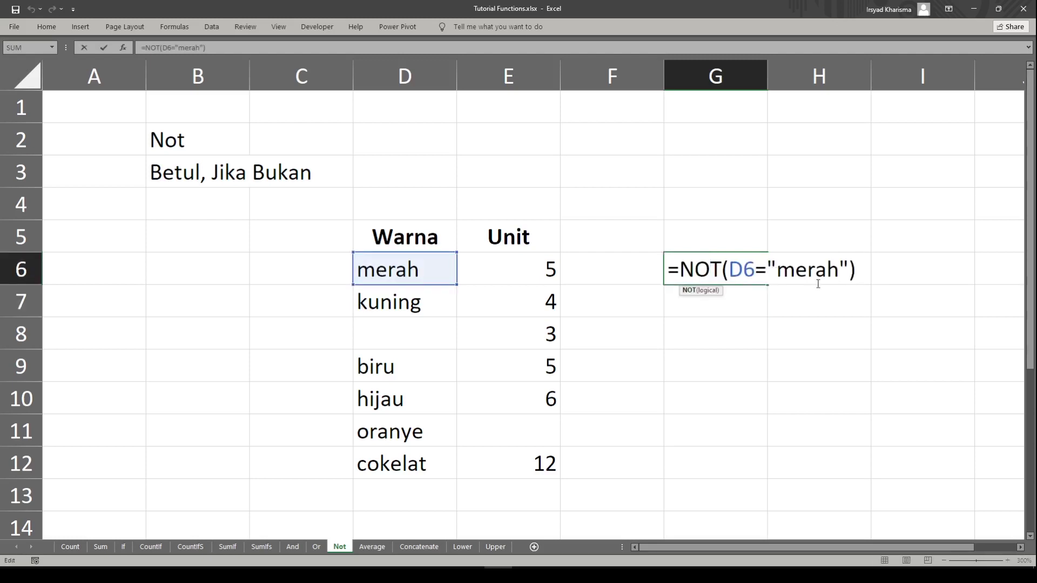
pyautogui.doubleClick(802, 273)
pyautogui.click(795, 272)
pyautogui.moveTo(776, 273); pyautogui.dragTo(839, 272)
pyautogui.write('biru')
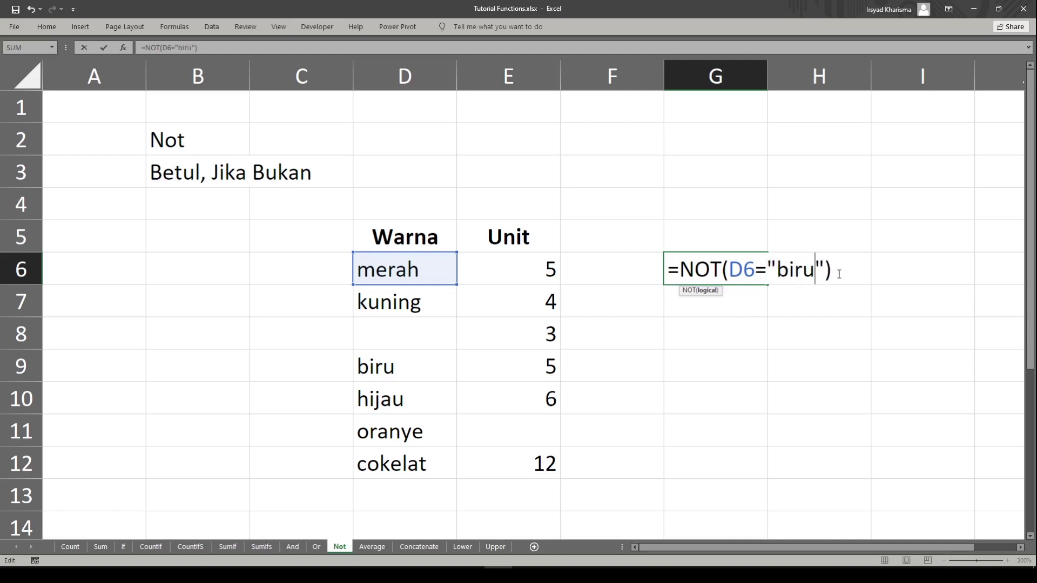
pyautogui.press('Return')
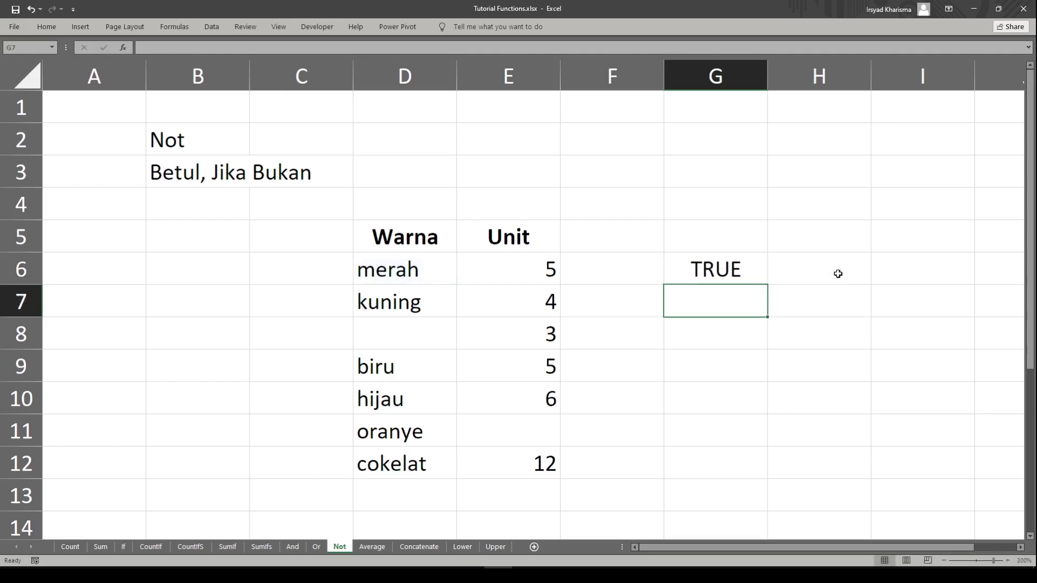
pyautogui.click(748, 259)
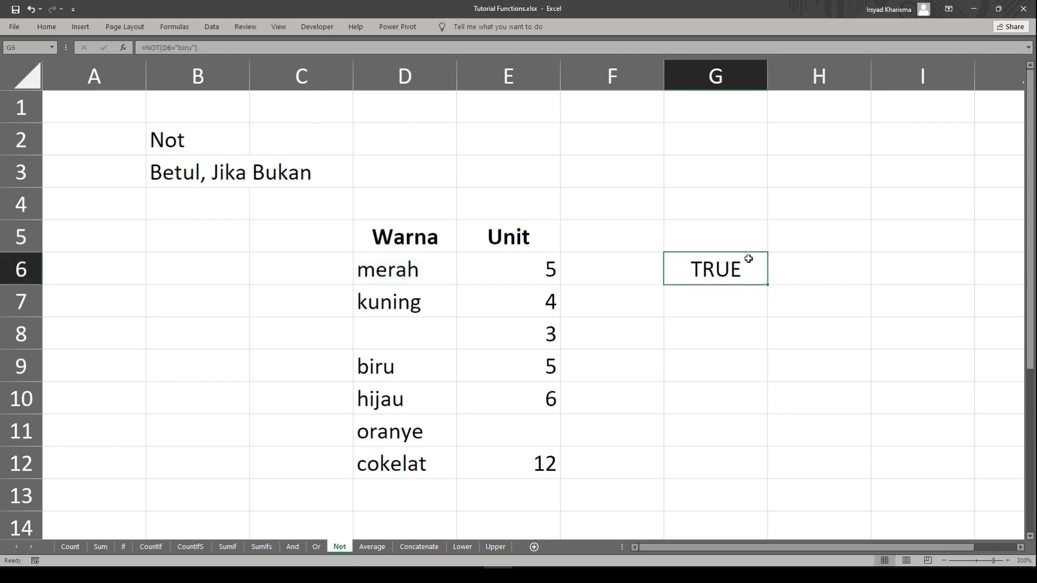
# - On the Average sheet, select E6:E12 to view the range's summary statistics, and enter =AVERAGE(E6:E12) in cell G6
pyautogui.click(372, 547)
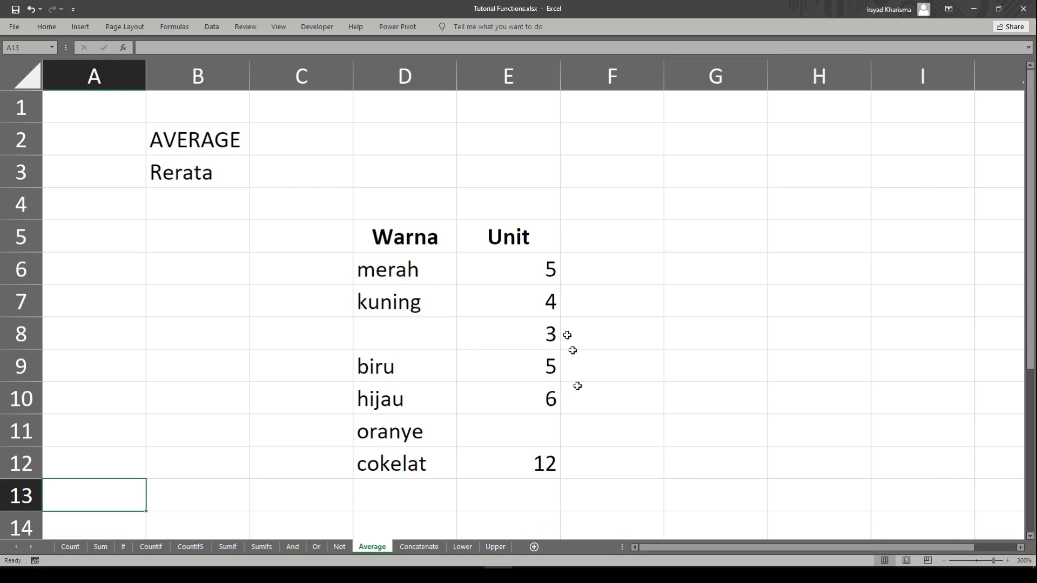
pyautogui.click(525, 281)
pyautogui.moveTo(525, 282); pyautogui.dragTo(523, 467)
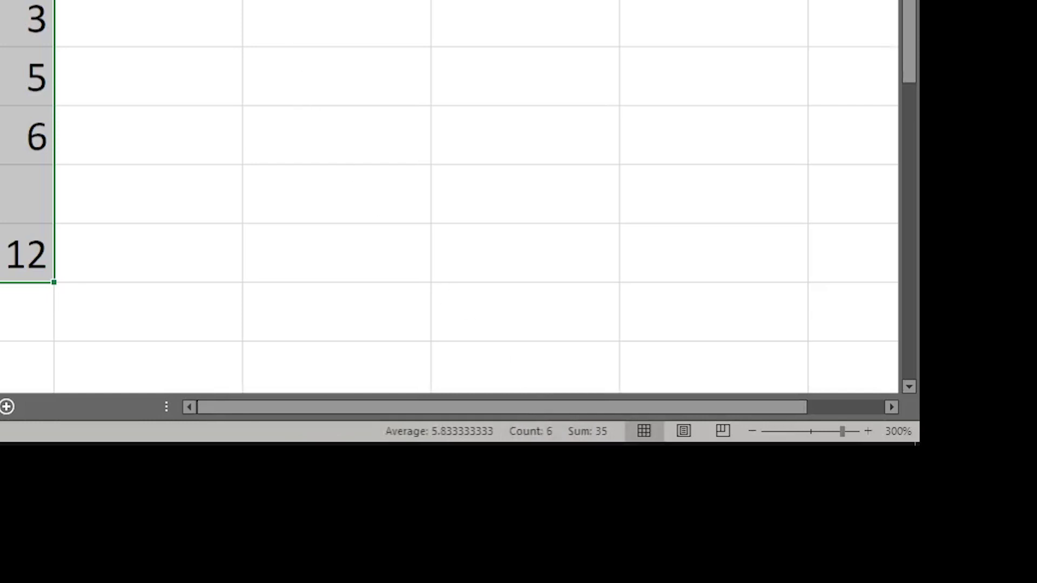
pyautogui.click(692, 281)
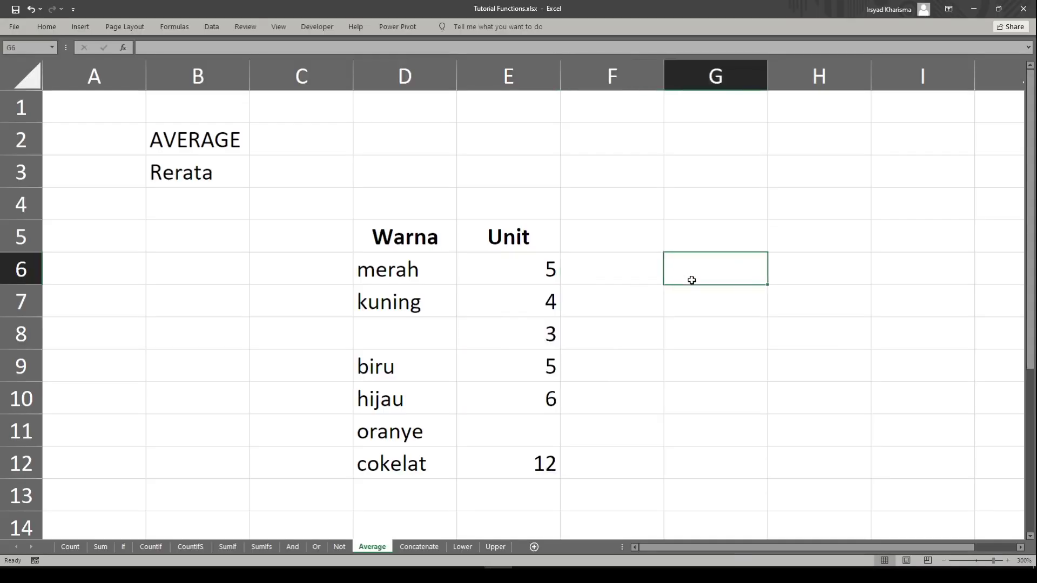
pyautogui.write('=avera')
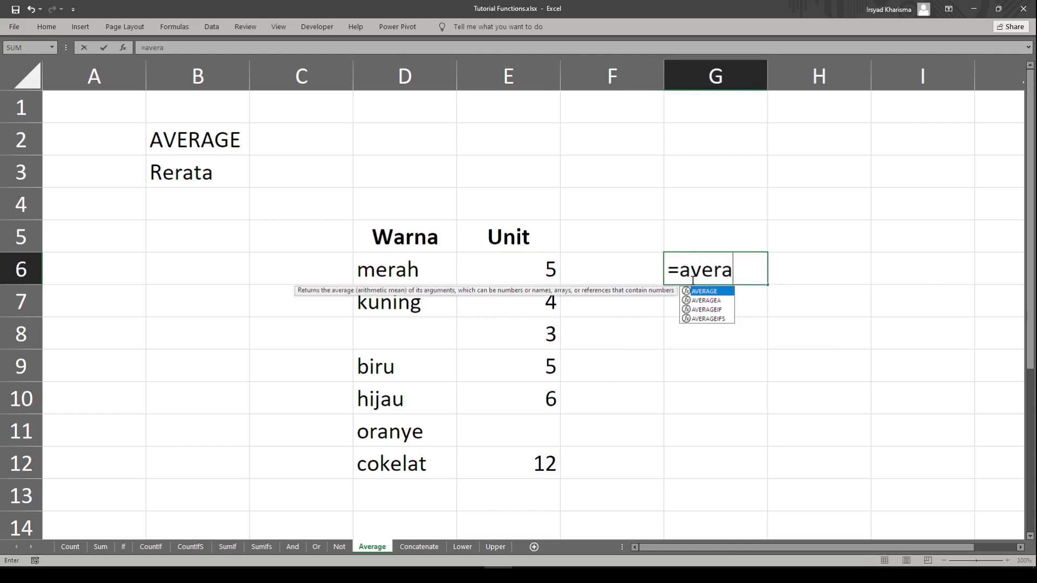
pyautogui.press('Tab')
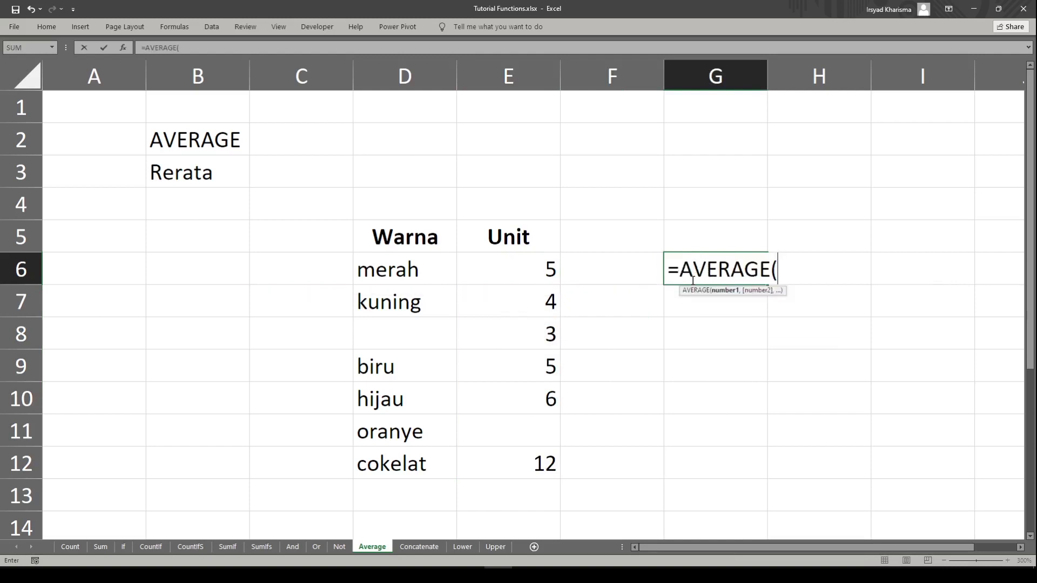
pyautogui.moveTo(504, 269); pyautogui.dragTo(510, 460)
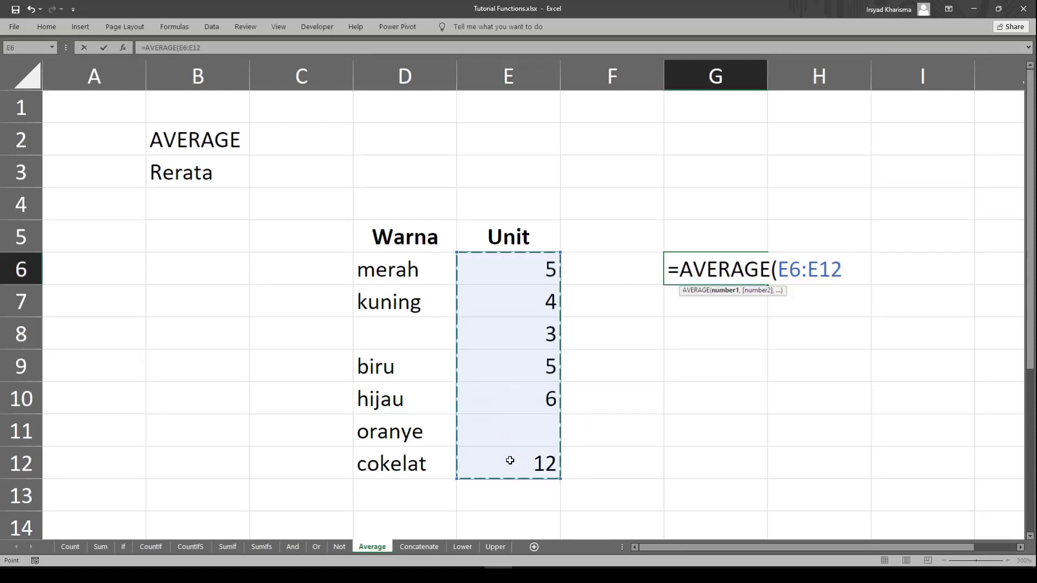
pyautogui.press('Return')
# - Set the Unit value for merah, in cell E6, to 10
pyautogui.click(504, 274)
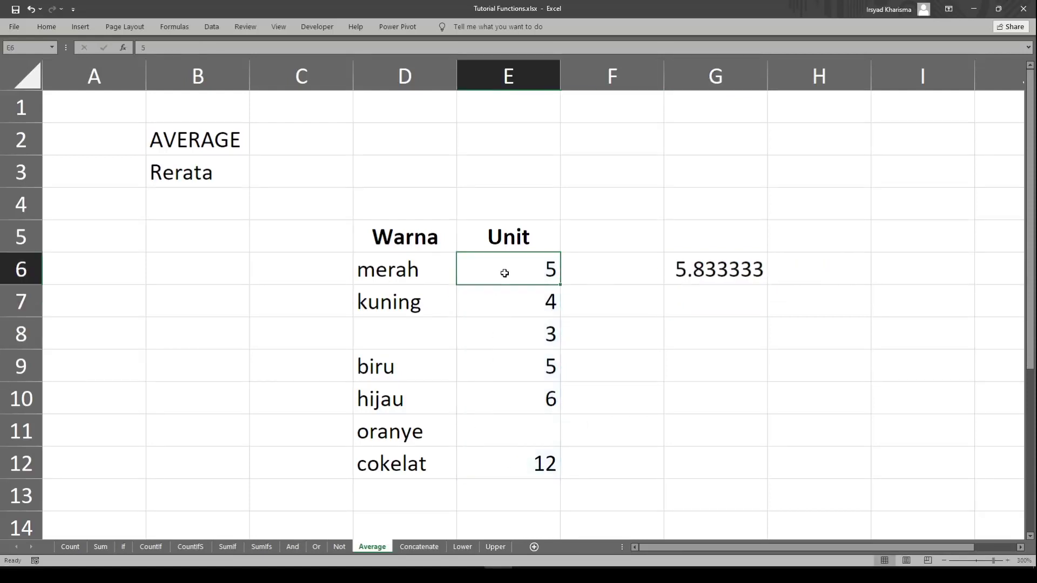
pyautogui.write('10')
pyautogui.press('Return')
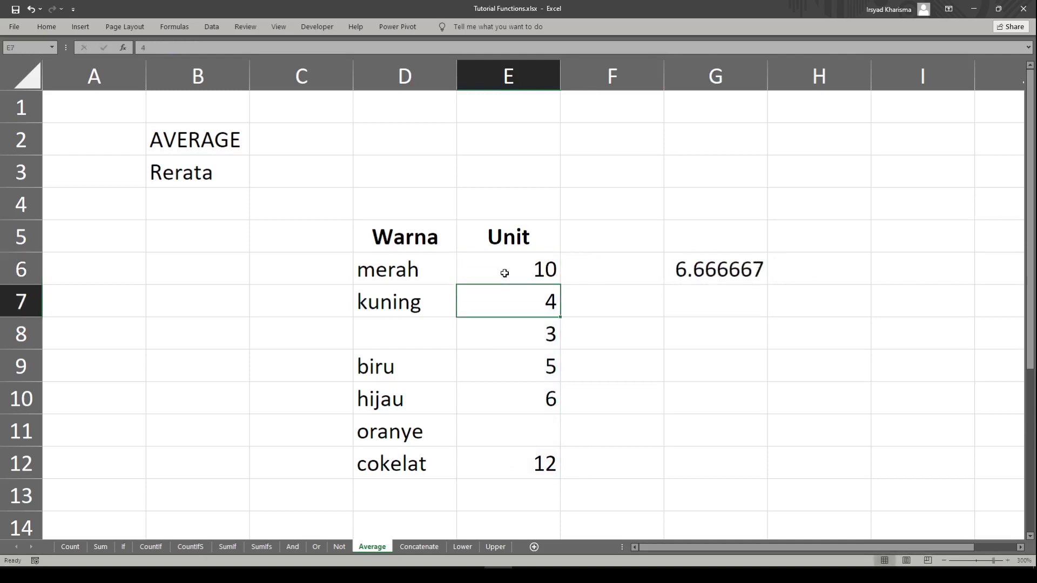
# - Copy the value 10 from E6 into every other Unit cell, E7 through E12
pyautogui.click(505, 273)
pyautogui.hotkey('ctrl', 'c')
pyautogui.press('Down')
pyautogui.hotkey('ctrl', 'v')
pyautogui.press('Down')
pyautogui.hotkey('ctrl', 'v')
pyautogui.press('Down')
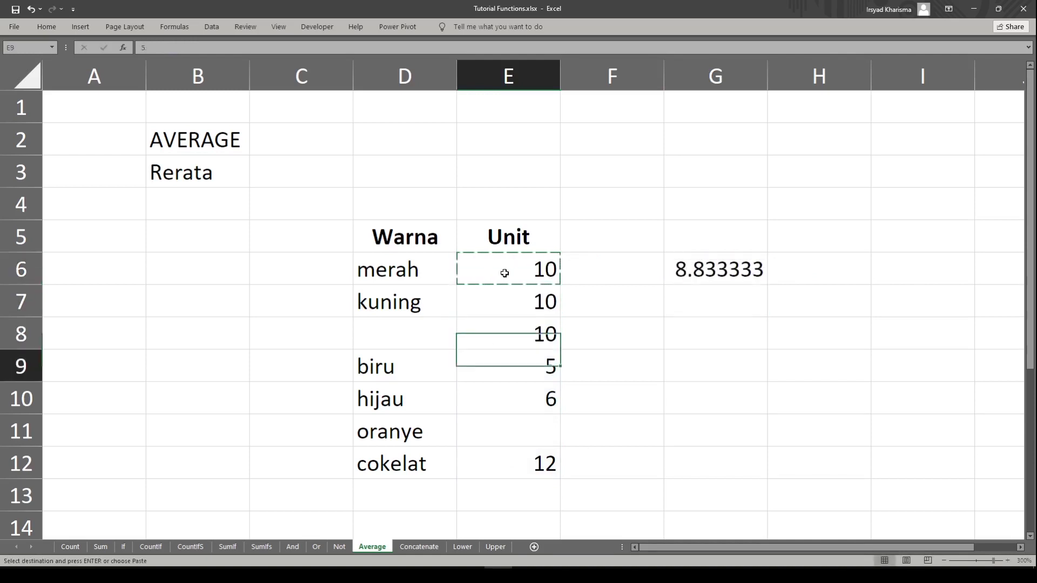
pyautogui.hotkey('ctrl', 'v')
pyautogui.press('Down')
pyautogui.hotkey('ctrl', 'v')
pyautogui.press('Down')
pyautogui.hotkey('ctrl', 'v')
pyautogui.press('Down')
pyautogui.hotkey('ctrl', 'v')
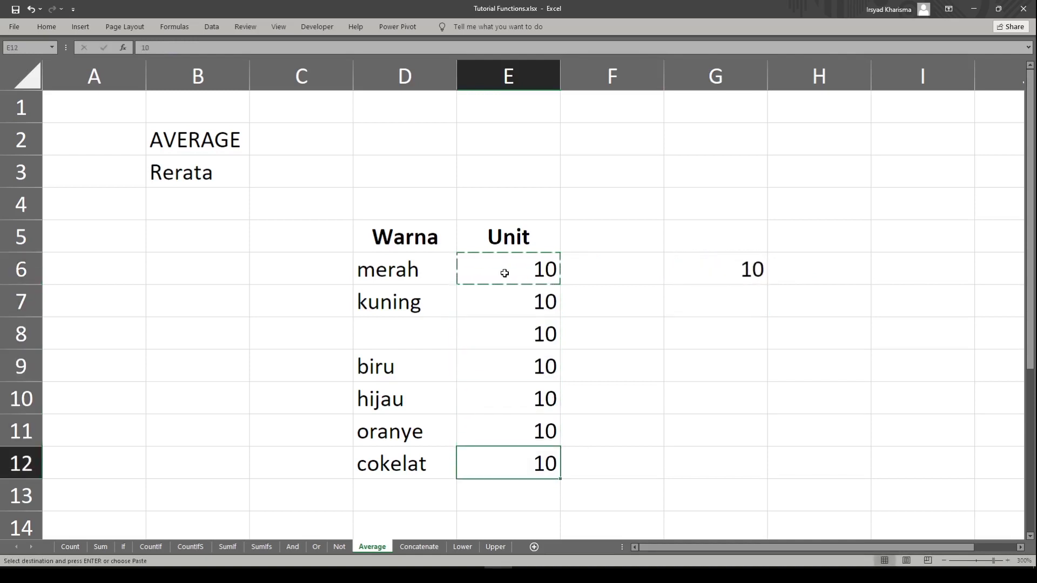
pyautogui.press('Escape')
# - Select the Unit values E6:E12 to review them, set E8 to 5, and inspect the average formula in G6
pyautogui.click(504, 274)
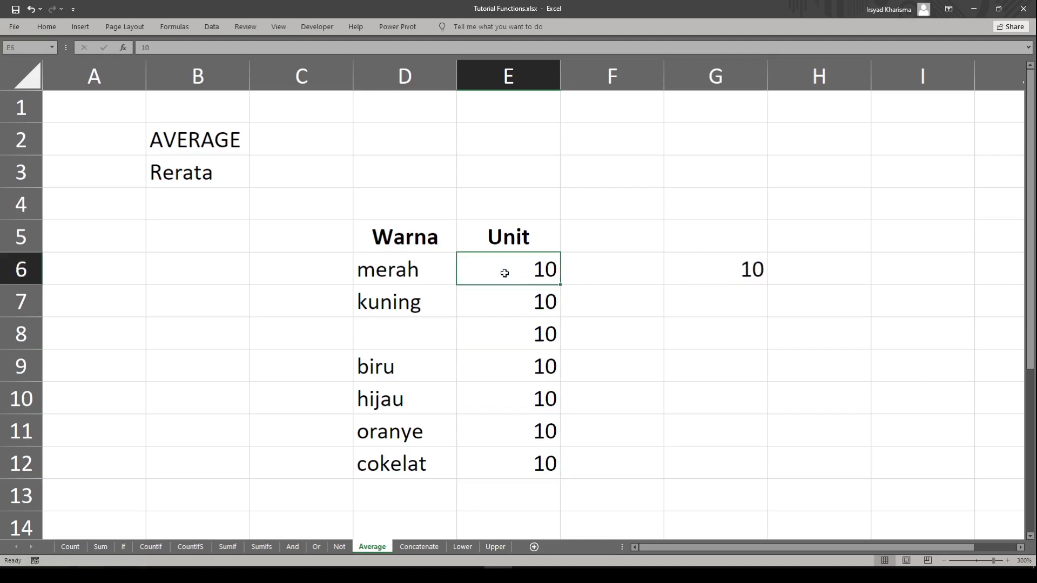
pyautogui.hotkey('shift', 'Down')
pyautogui.hotkey('shift', 'Down')
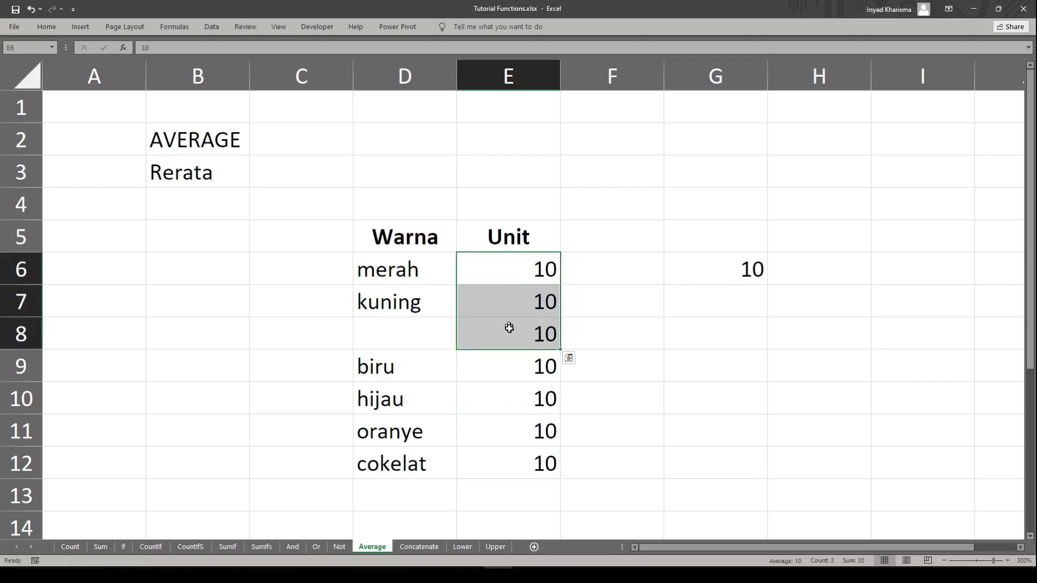
pyautogui.moveTo(525, 365); pyautogui.dragTo(527, 463)
pyautogui.moveTo(528, 280); pyautogui.dragTo(530, 465)
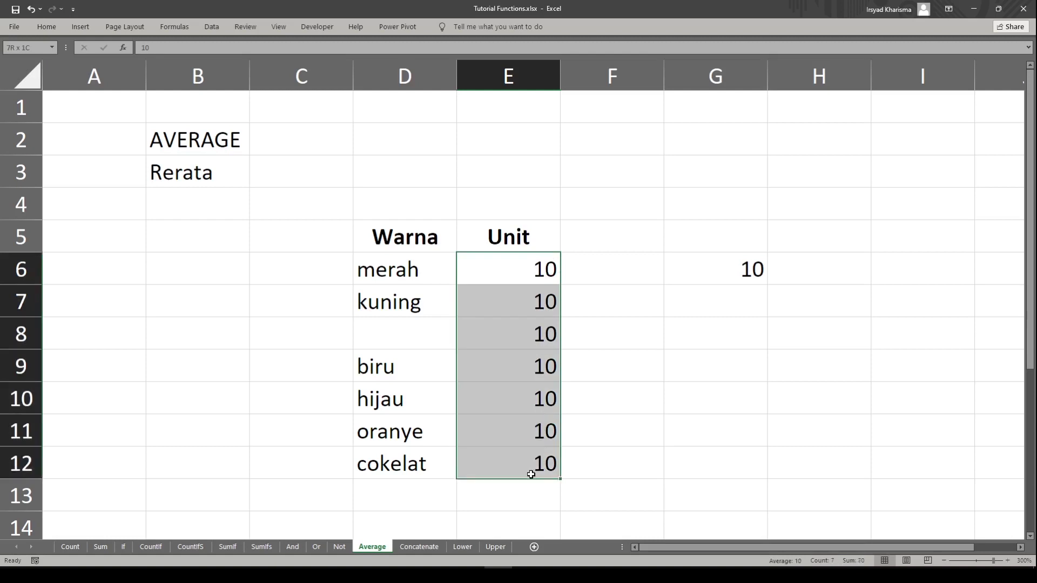
pyautogui.click(530, 359)
pyautogui.click(530, 334)
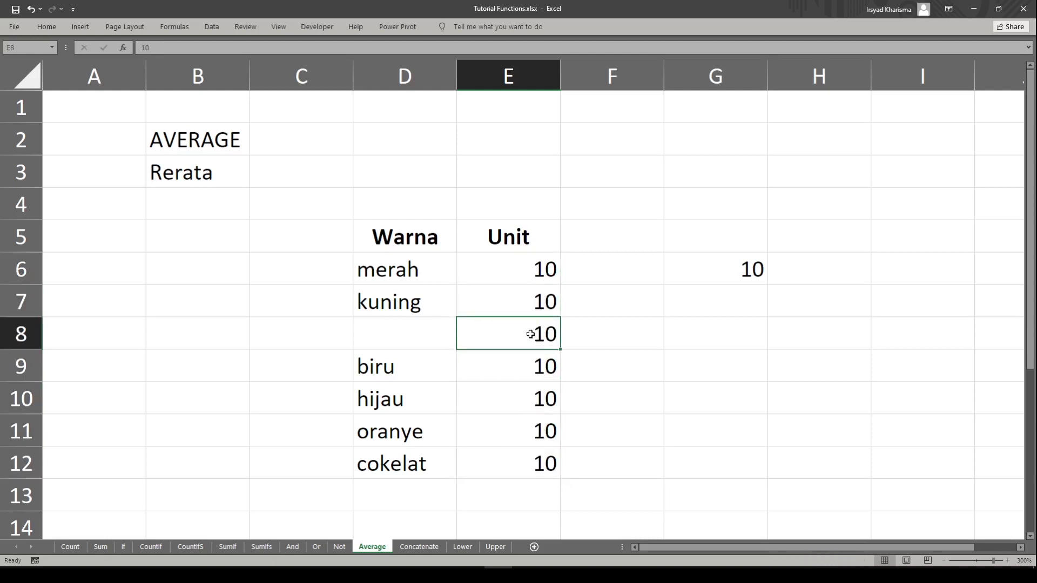
pyautogui.write('5')
pyautogui.press('Return')
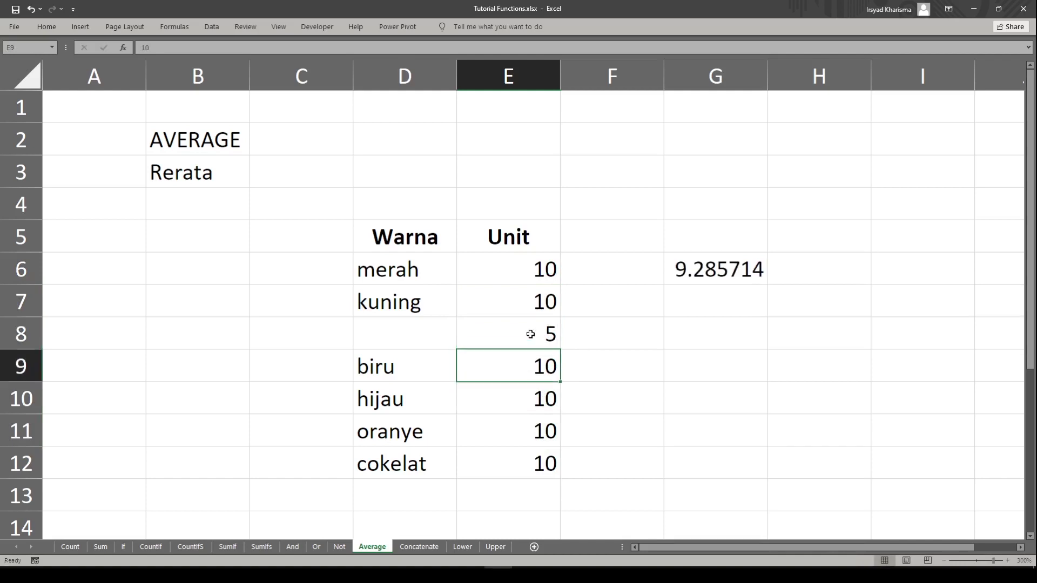
pyautogui.click(695, 271)
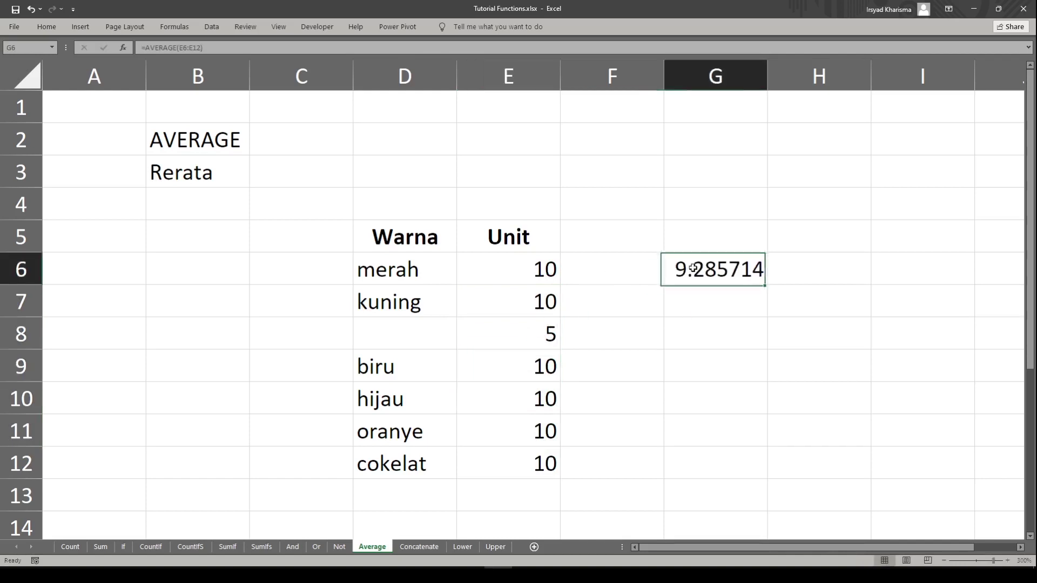
# - Set the Unit value for merah in E6 to 5 and for kuning in E7 to 3
pyautogui.click(517, 270)
pyautogui.write('5')
pyautogui.press('Return')
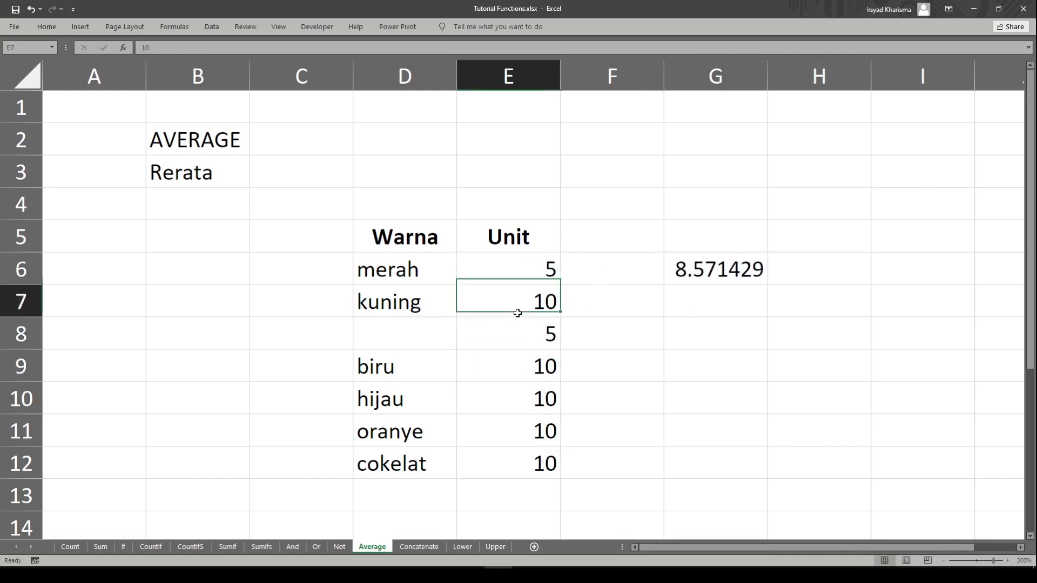
pyautogui.write('3')
pyautogui.press('Return')
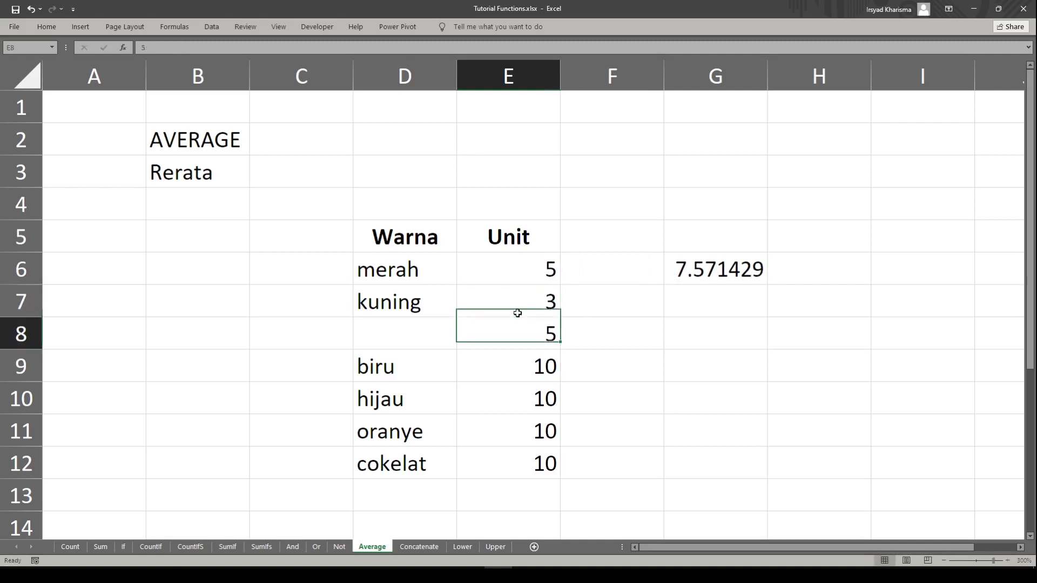
pyautogui.click(511, 520)
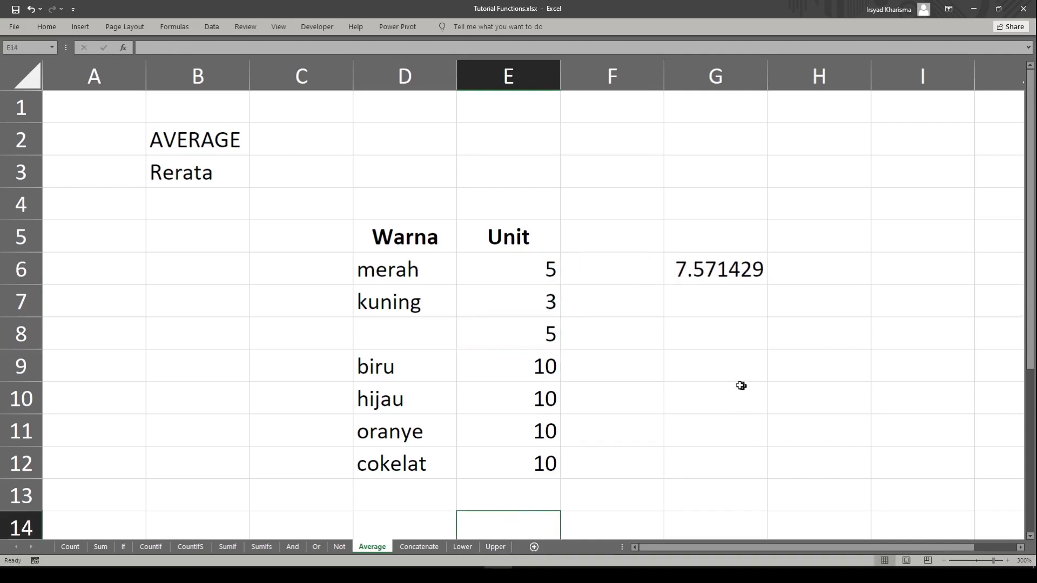
# - Rebuild the Unit average manually in G9 with =SUM(E6:E12)/COUNT(E6:E12), and inspect the entered formula
pyautogui.click(722, 371)
pyautogui.write('=sum')
pyautogui.press('Tab')
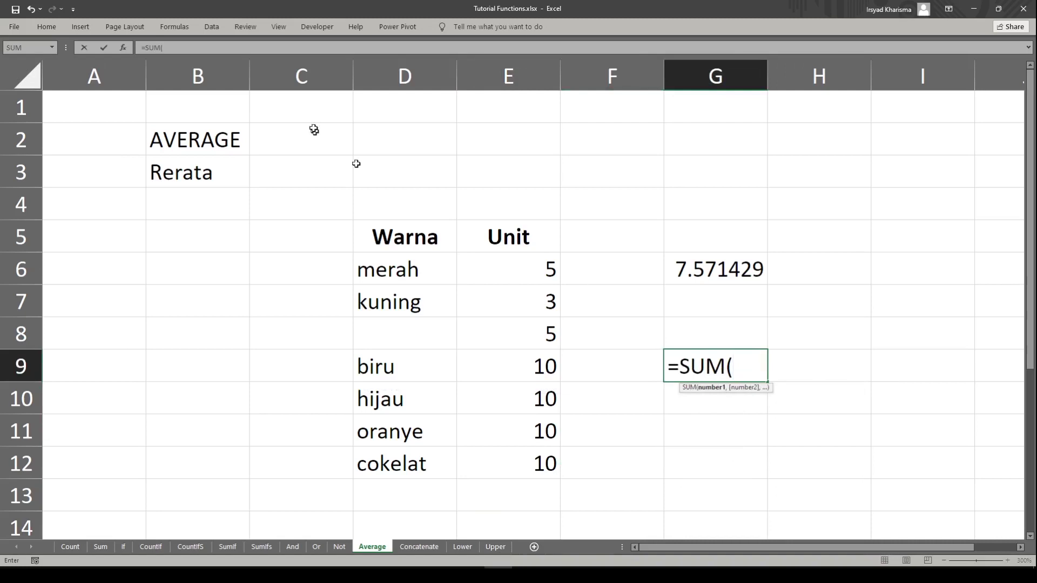
pyautogui.moveTo(528, 271); pyautogui.dragTo(532, 458)
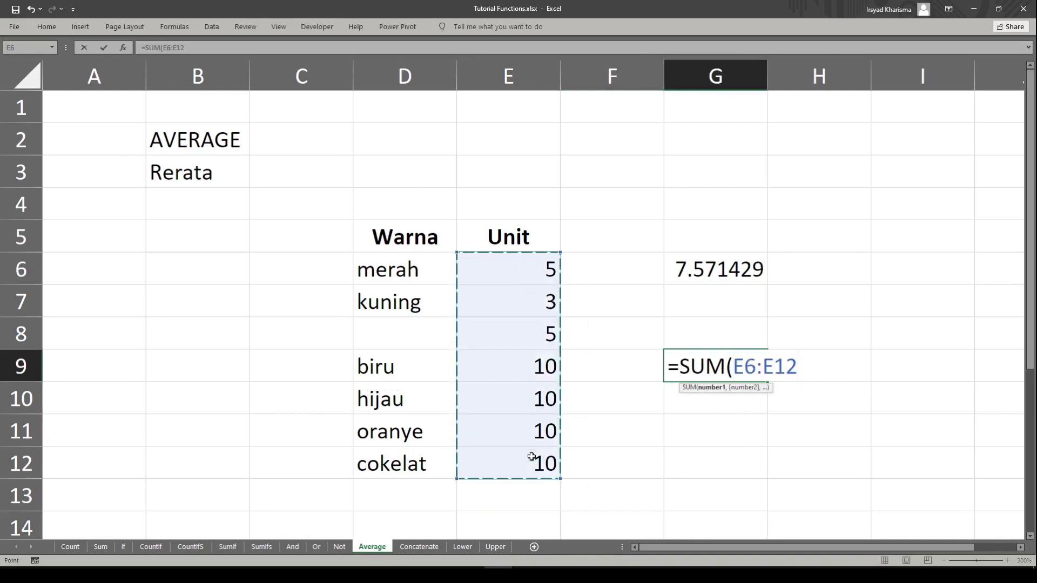
pyautogui.write(')/')
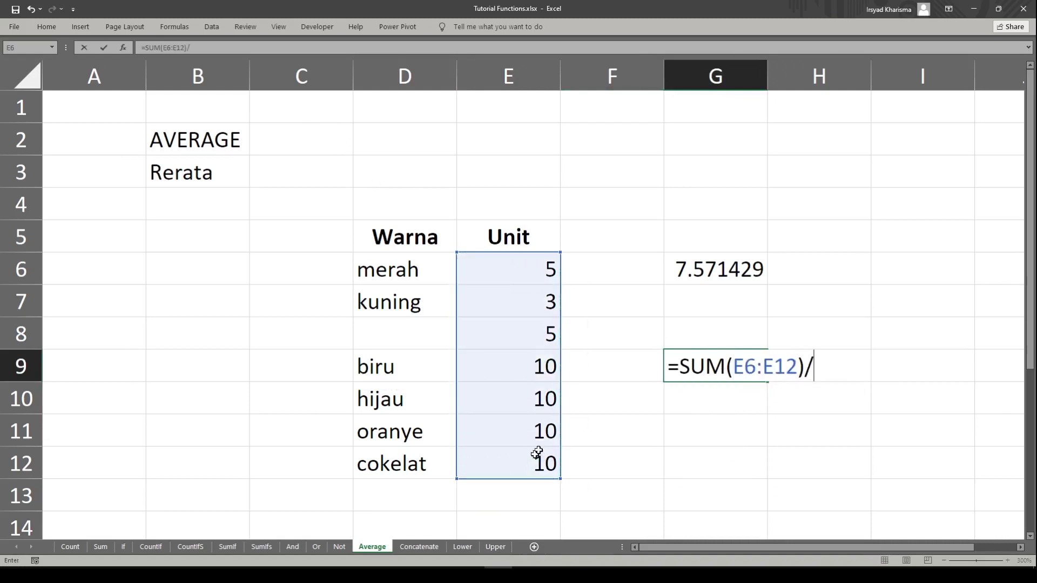
pyautogui.write('count')
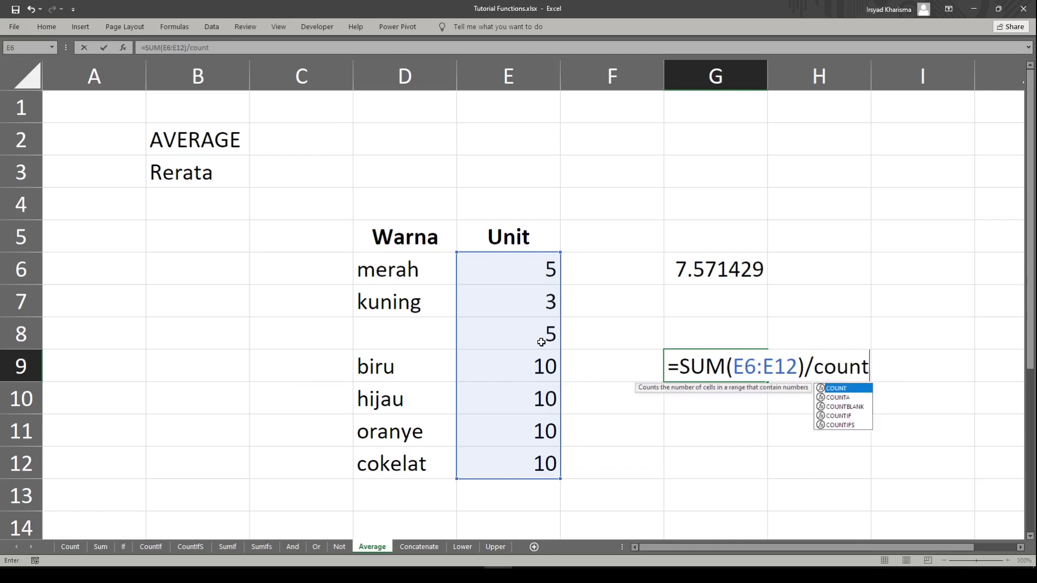
pyautogui.press('Tab')
pyautogui.moveTo(503, 272); pyautogui.dragTo(522, 465)
pyautogui.write(')')
pyautogui.press('Return')
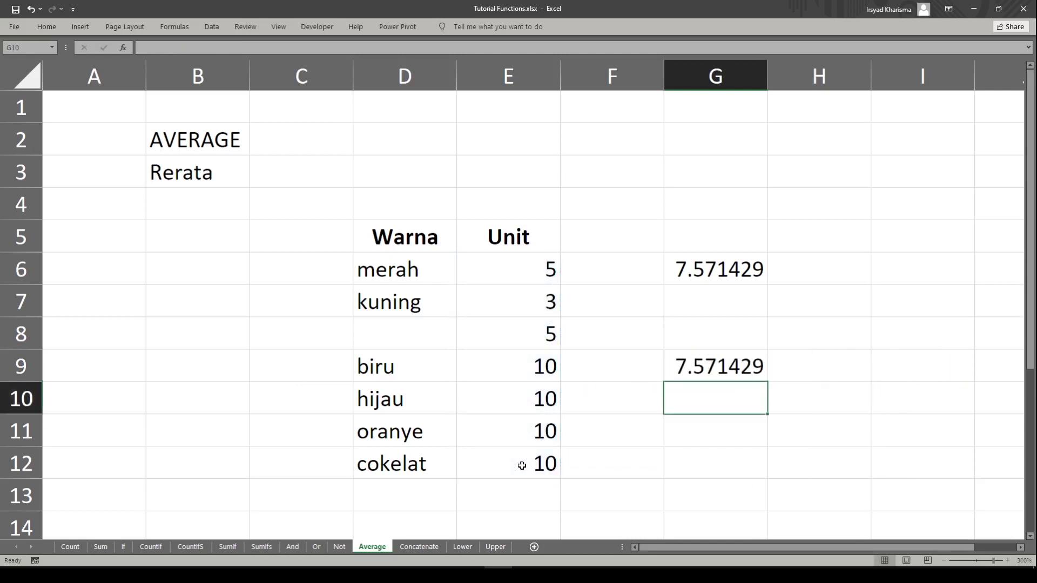
pyautogui.doubleClick(692, 367)
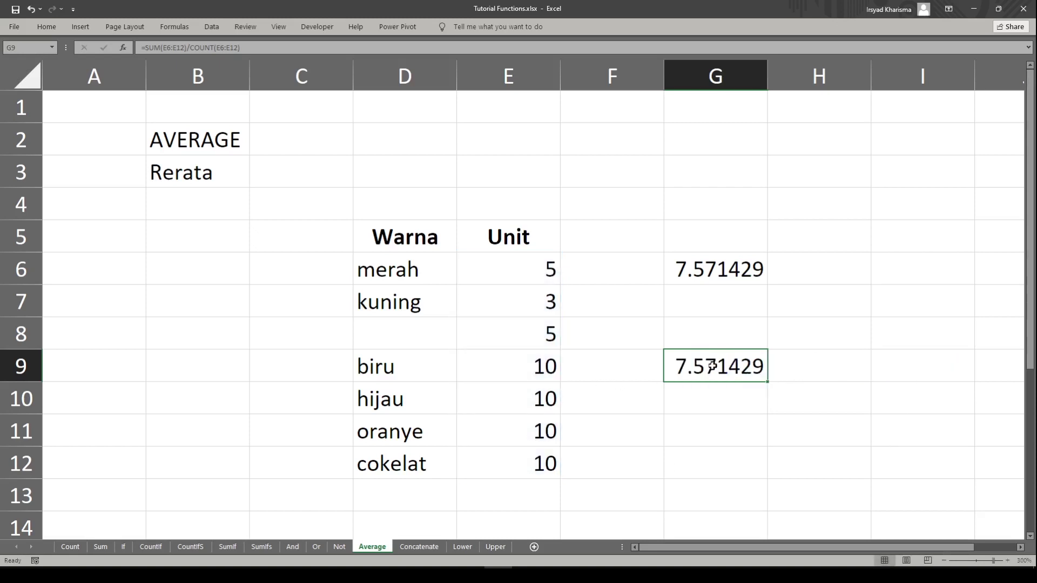
pyautogui.press('Escape')
# - On the Concatenate sheet, join the first and last name of the first record in E3 with =CONCATENATE(B6,C6)
pyautogui.click(416, 546)
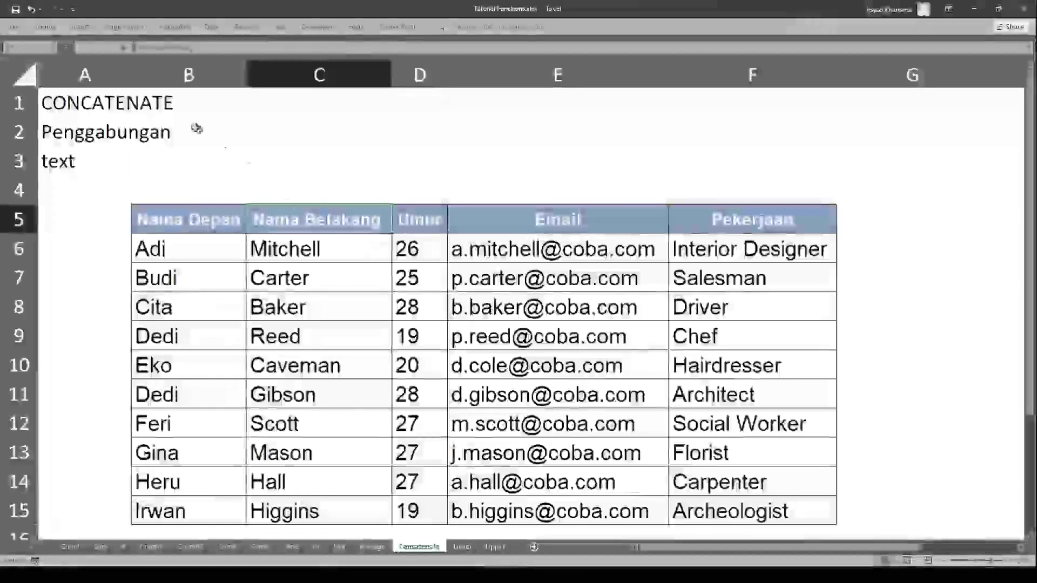
pyautogui.click(495, 160)
pyautogui.write('=concate')
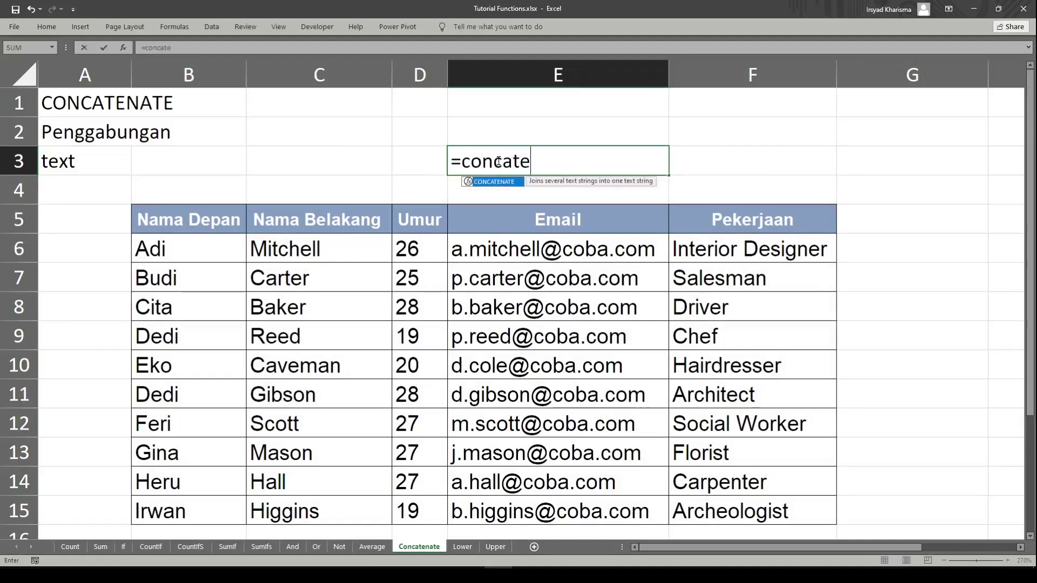
pyautogui.press('Tab')
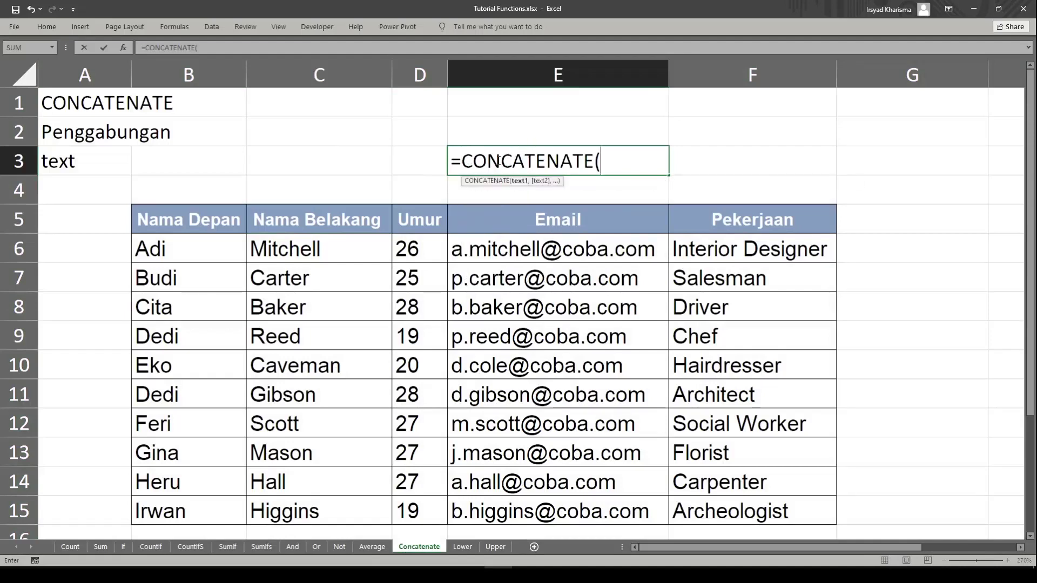
pyautogui.press('BackSpace')
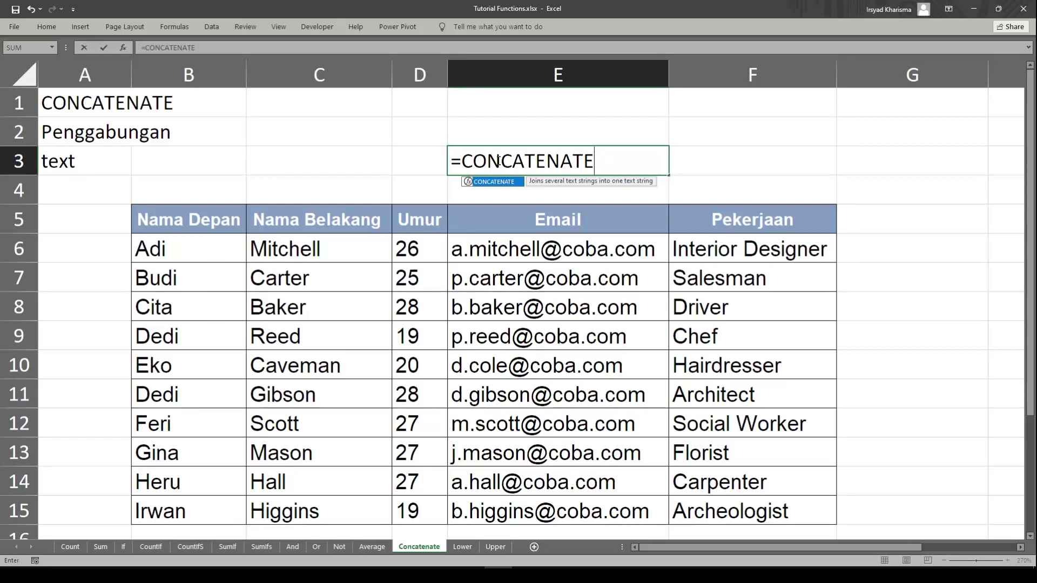
pyautogui.write('(')
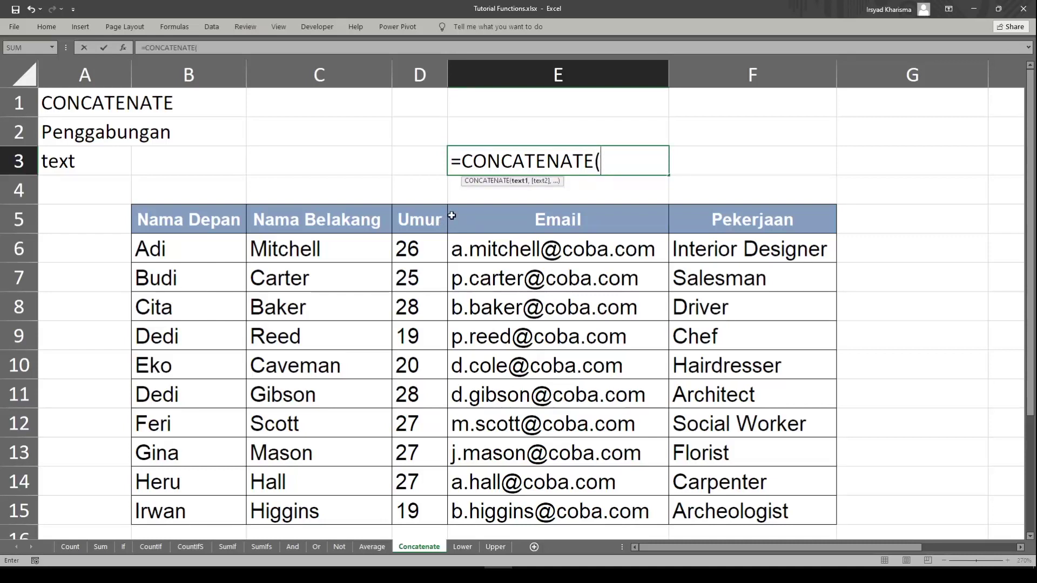
pyautogui.click(175, 253)
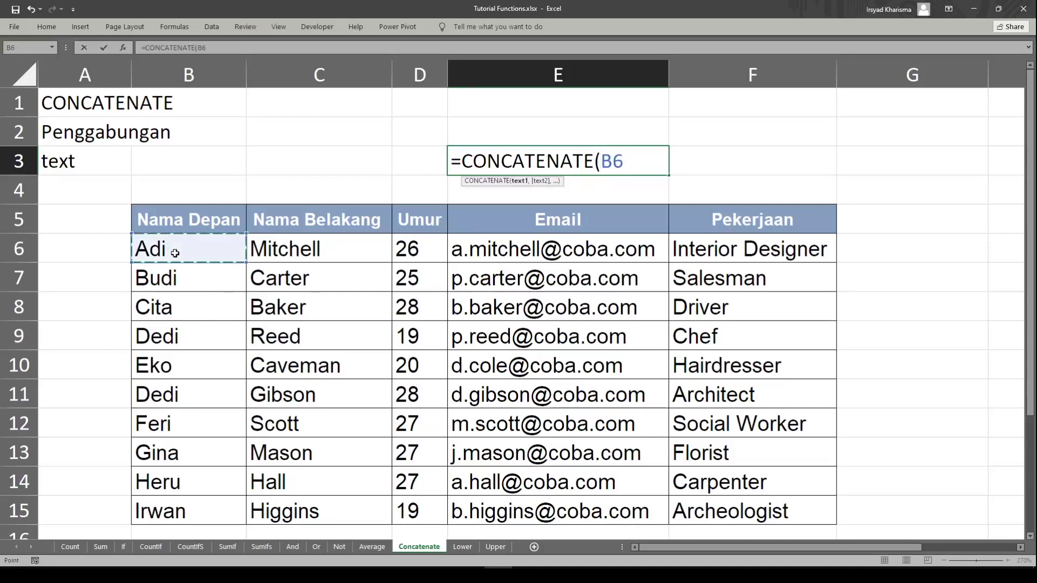
pyautogui.write(',')
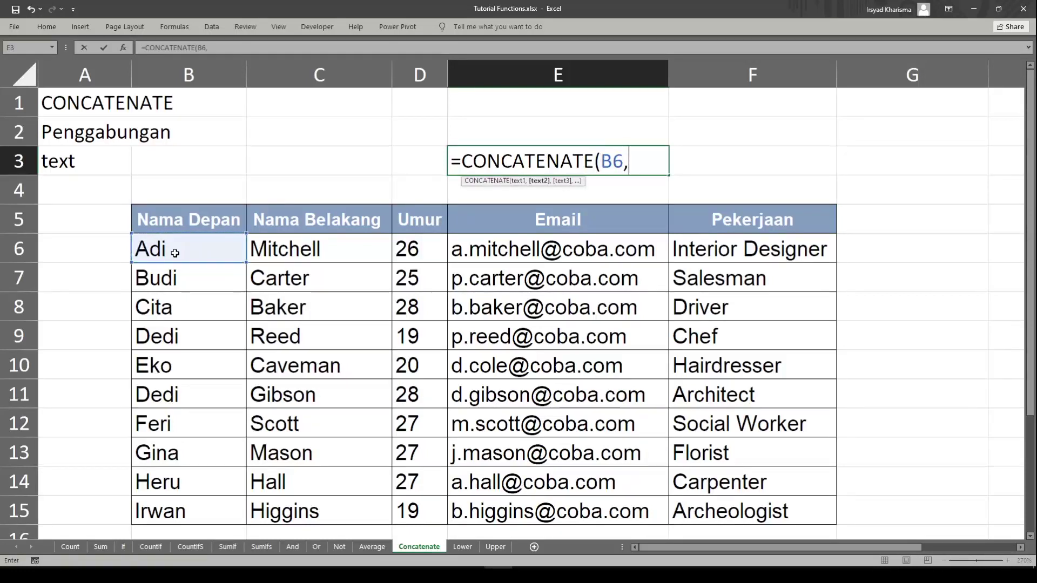
pyautogui.click(266, 246)
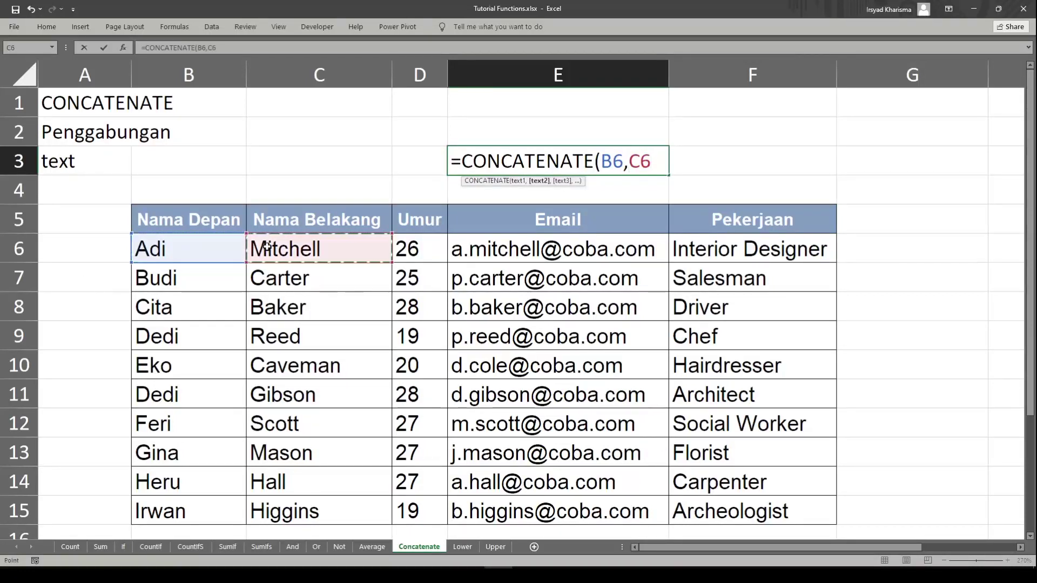
pyautogui.write(')')
pyautogui.press('Return')
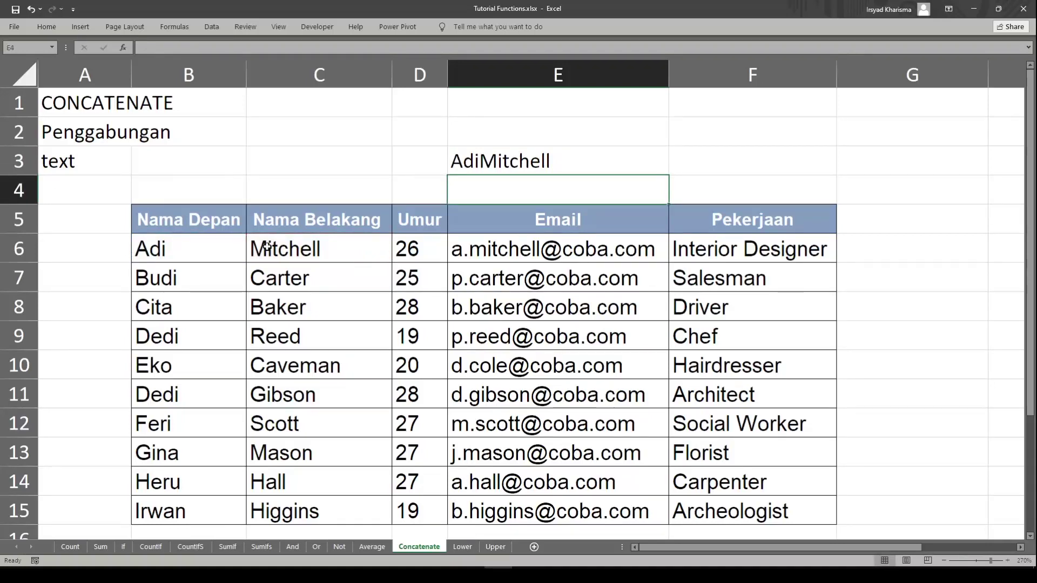
# - Add a space between the two names in E3 by changing the formula to =CONCATENATE(B6," ",C6)
pyautogui.doubleClick(505, 162)
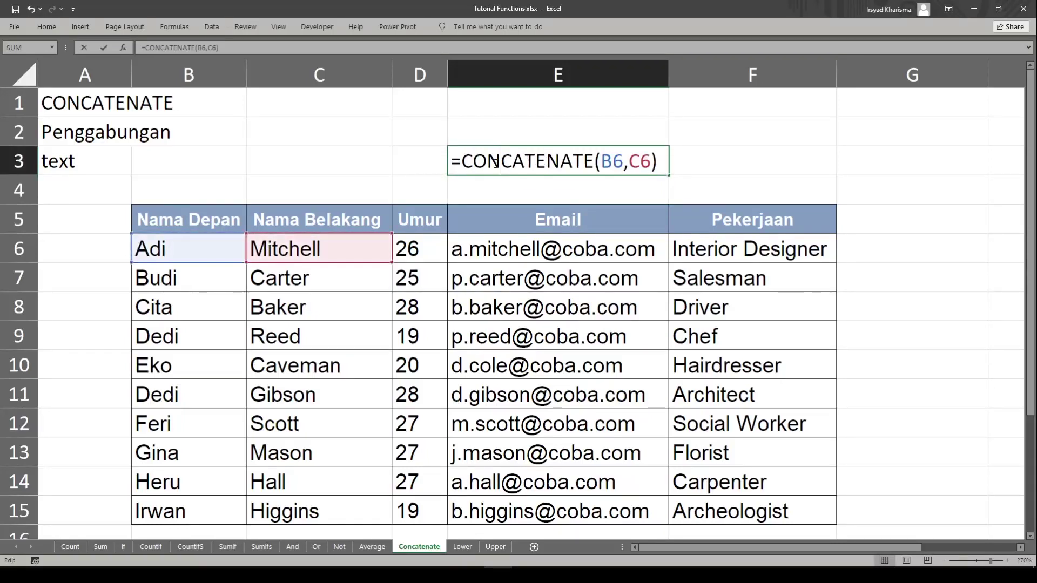
pyautogui.click(621, 163)
pyautogui.press('Right')
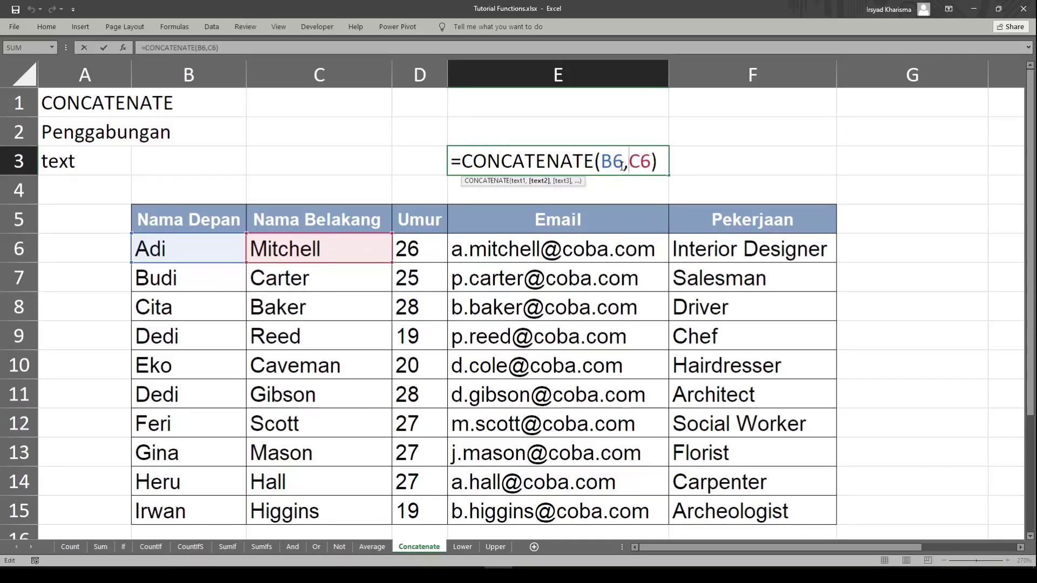
pyautogui.write('"')
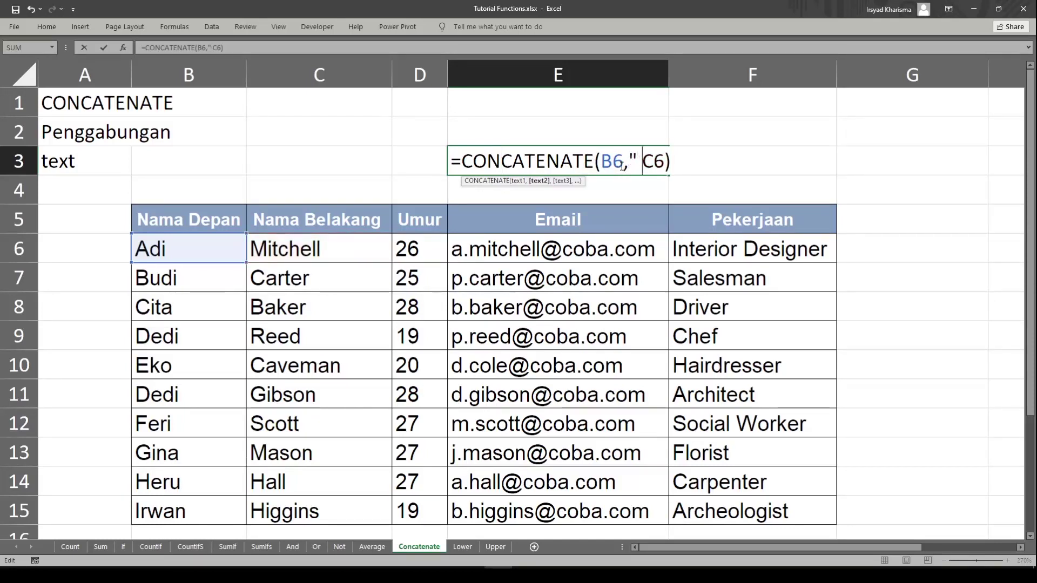
pyautogui.write(' ",')
pyautogui.press('Return')
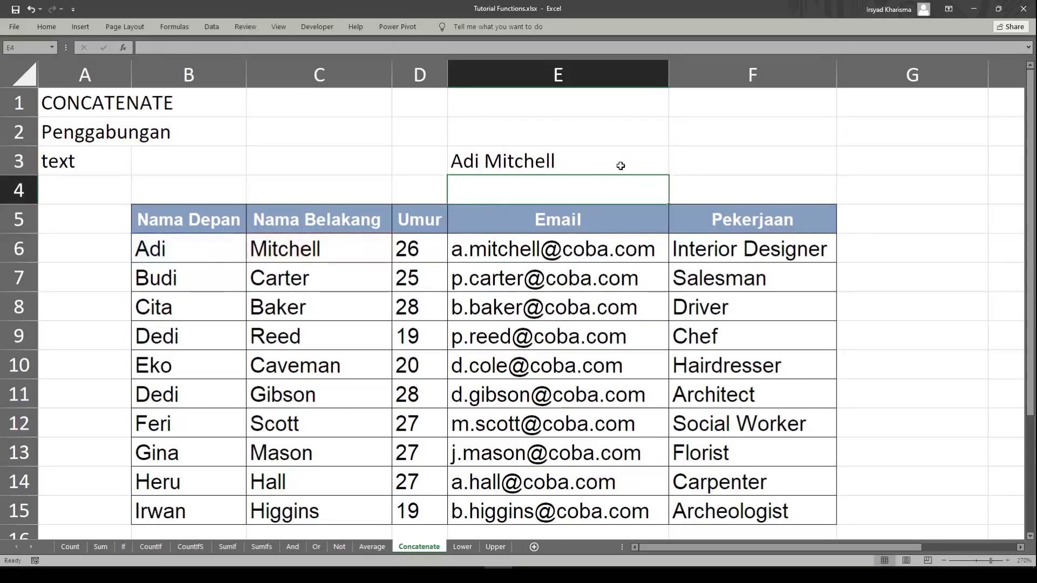
pyautogui.click(488, 106)
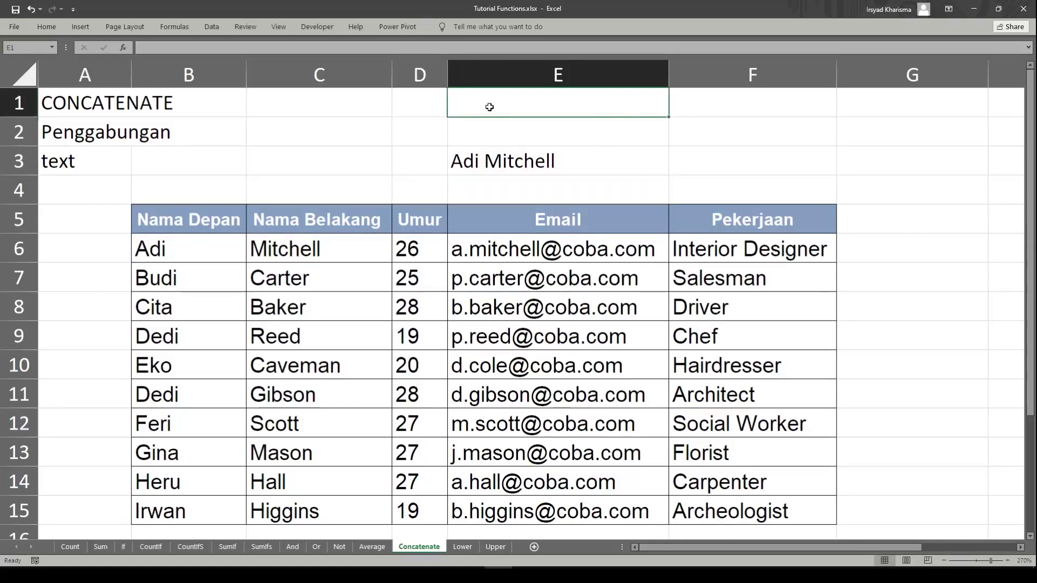
pyautogui.click(487, 160)
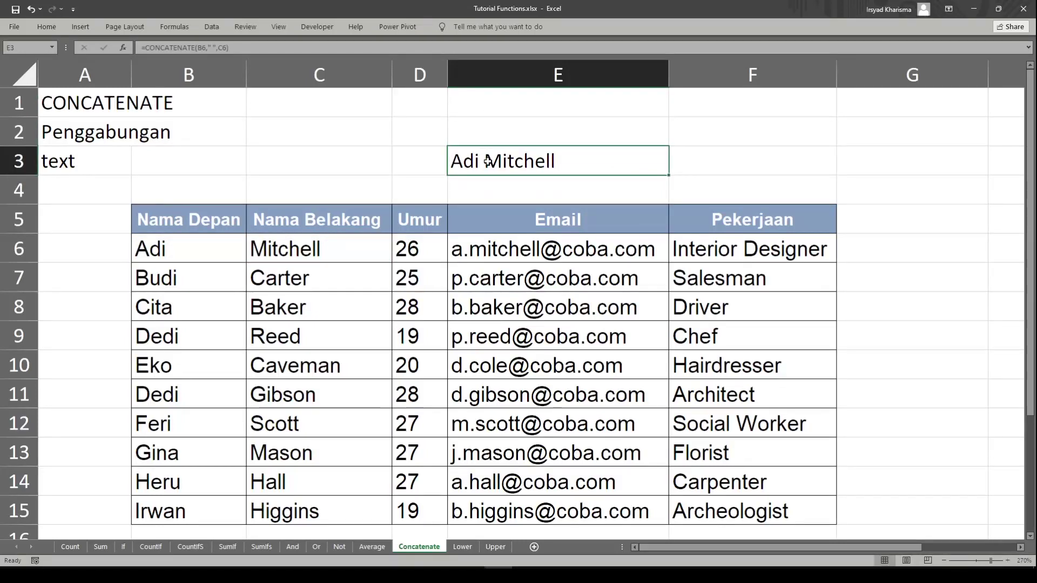
pyautogui.write('=')
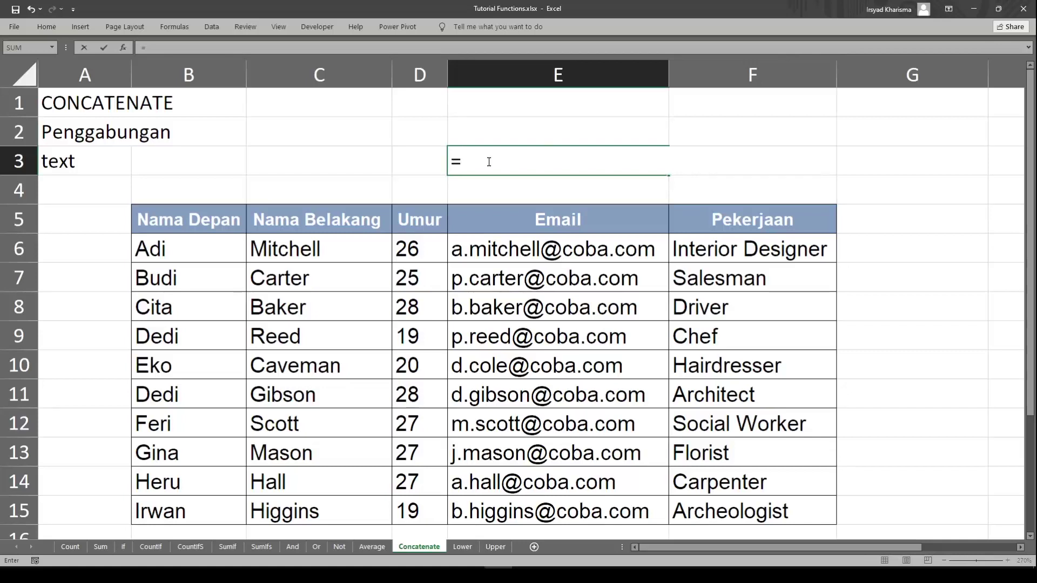
pyautogui.click(160, 248)
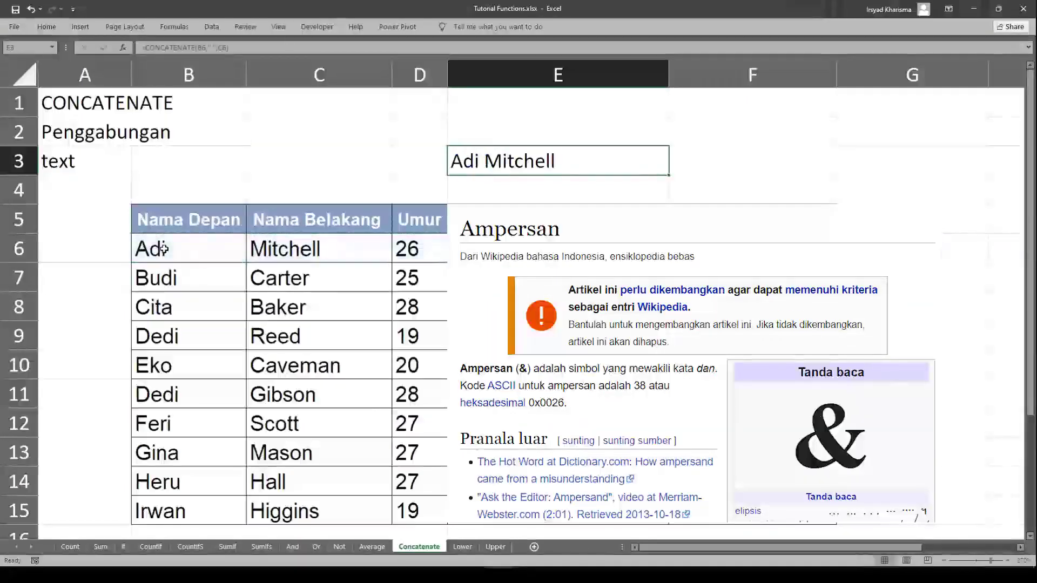
# - Join the same first and last name in E2 using the ampersand operator, with the formula =B6&C6
pyautogui.click(467, 134)
pyautogui.write('=')
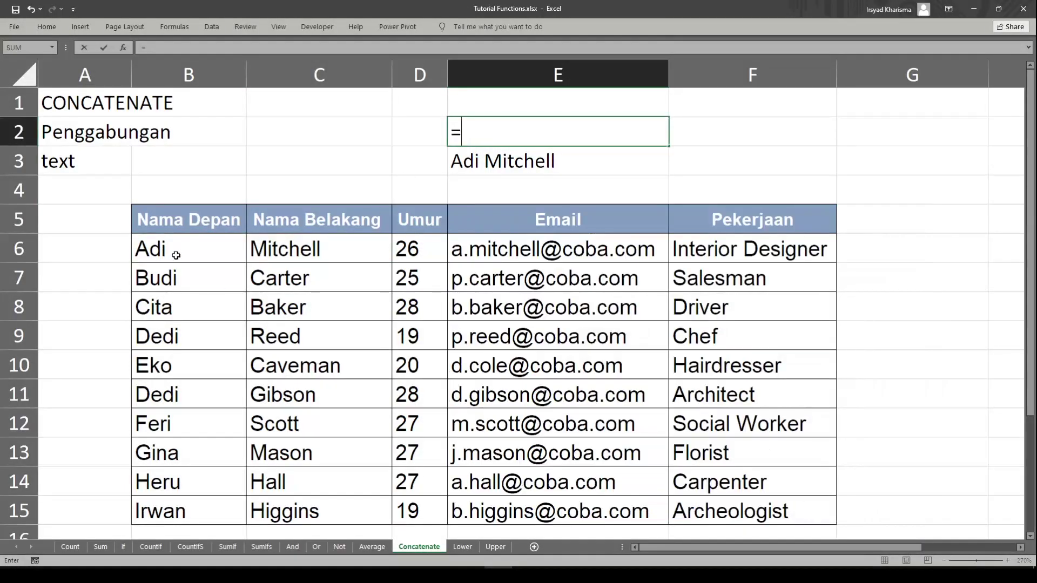
pyautogui.click(176, 255)
pyautogui.write('&')
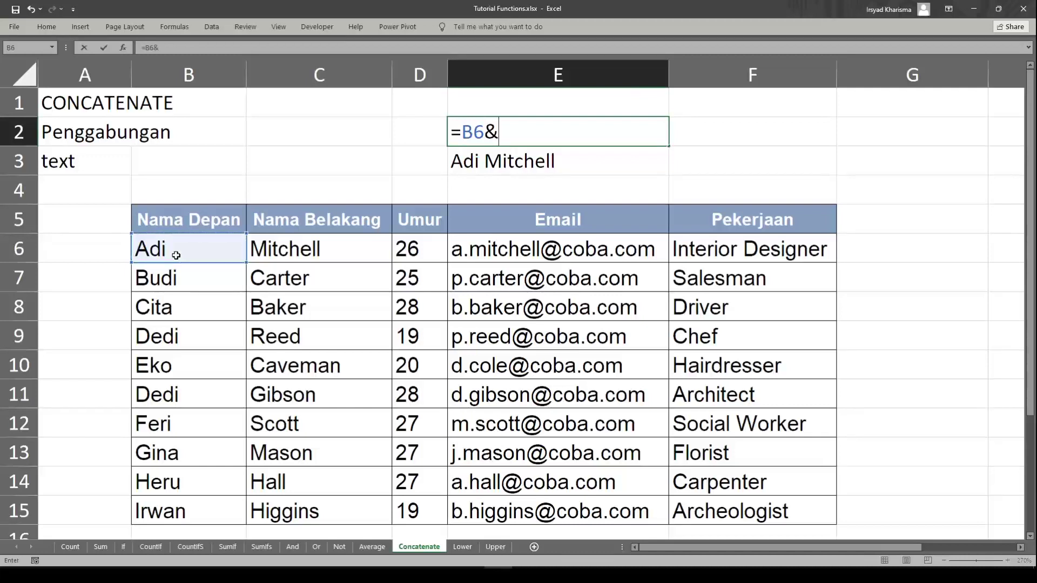
pyautogui.click(302, 252)
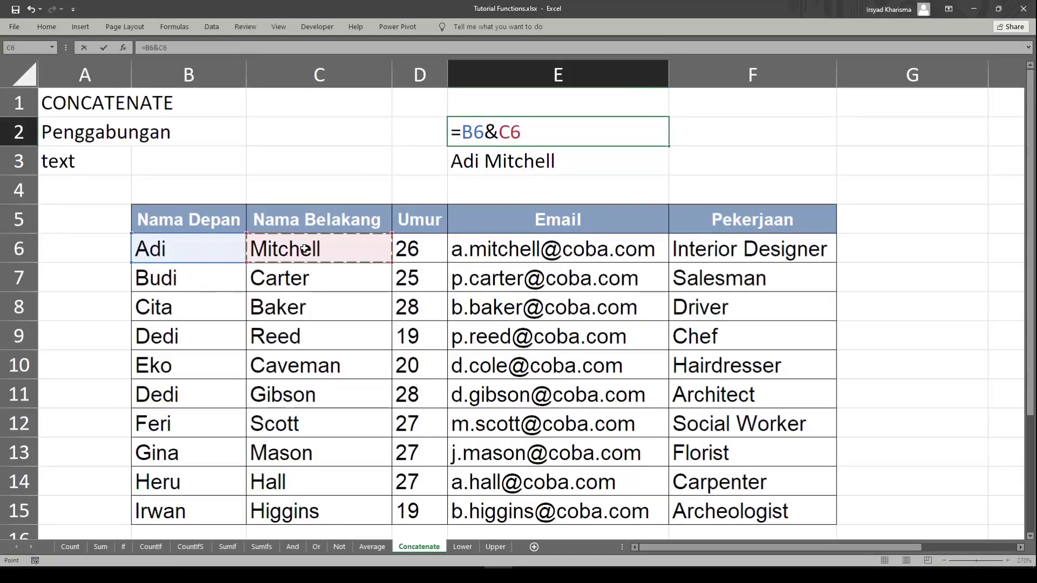
pyautogui.press('Return')
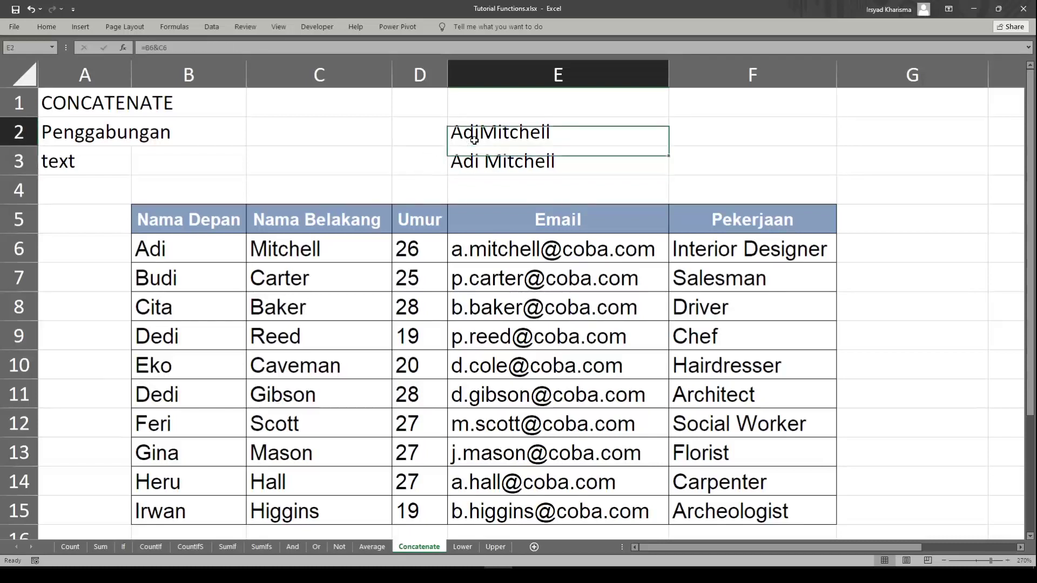
# - Insert a space between the names in E2 by changing the formula to =B6&" "&C6
pyautogui.doubleClick(489, 134)
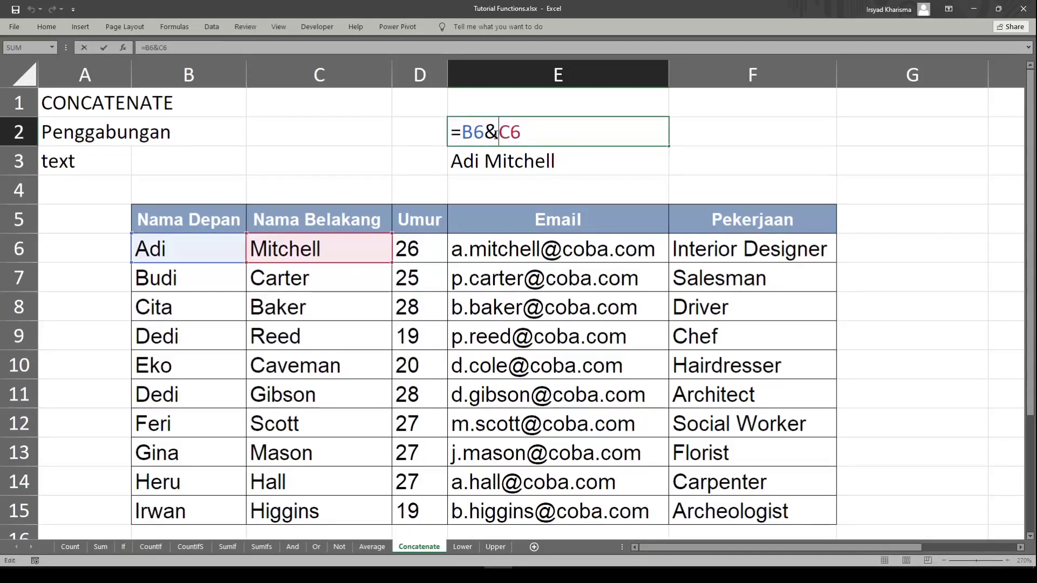
pyautogui.write('" ')
pyautogui.write('"&')
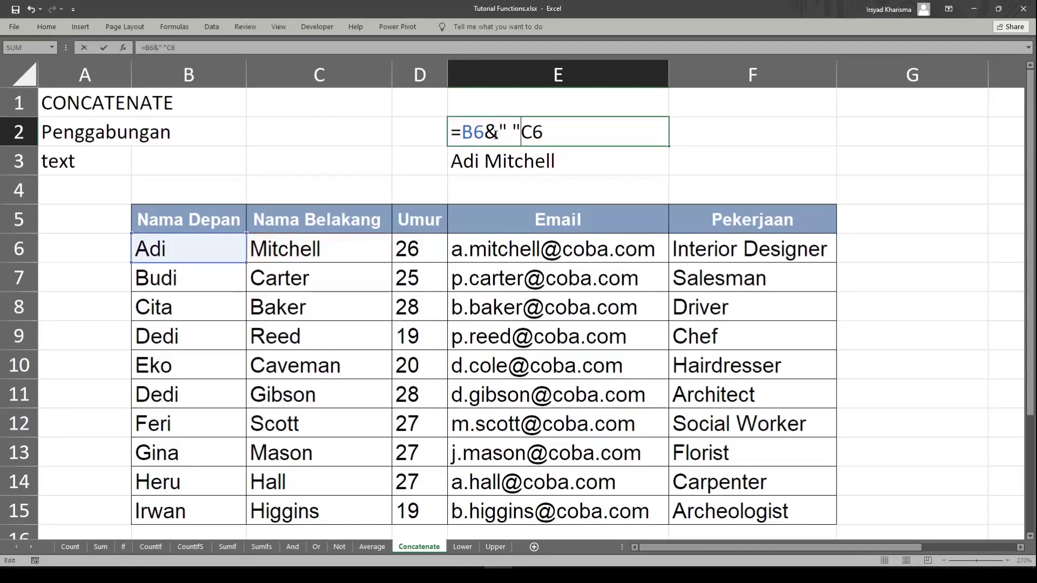
pyautogui.press('Return')
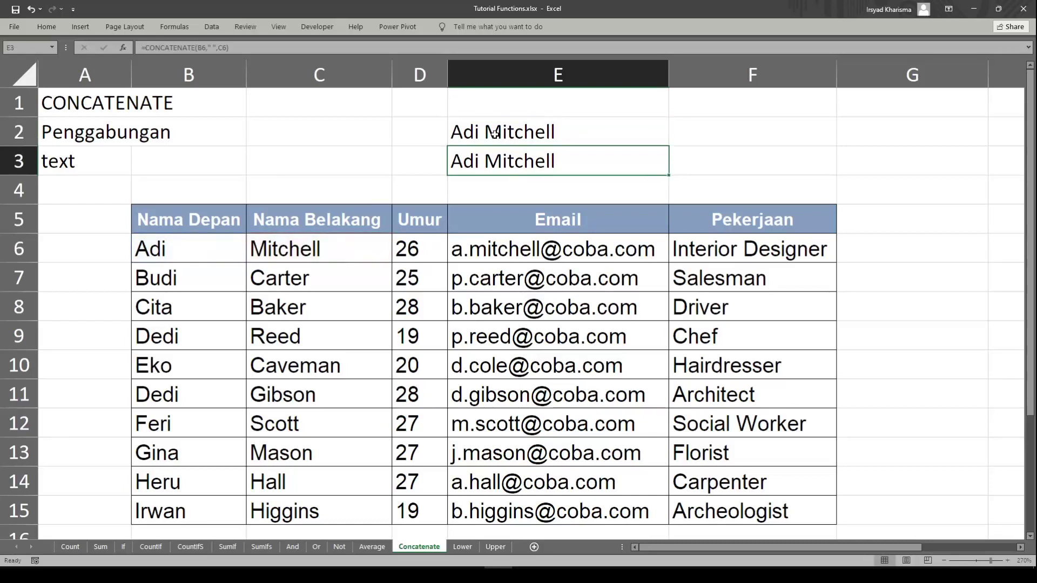
# - Append an empty text string to the ampersand formula in E2, making it =B6&" "&C6&""
pyautogui.click(494, 133)
pyautogui.doubleClick(609, 135)
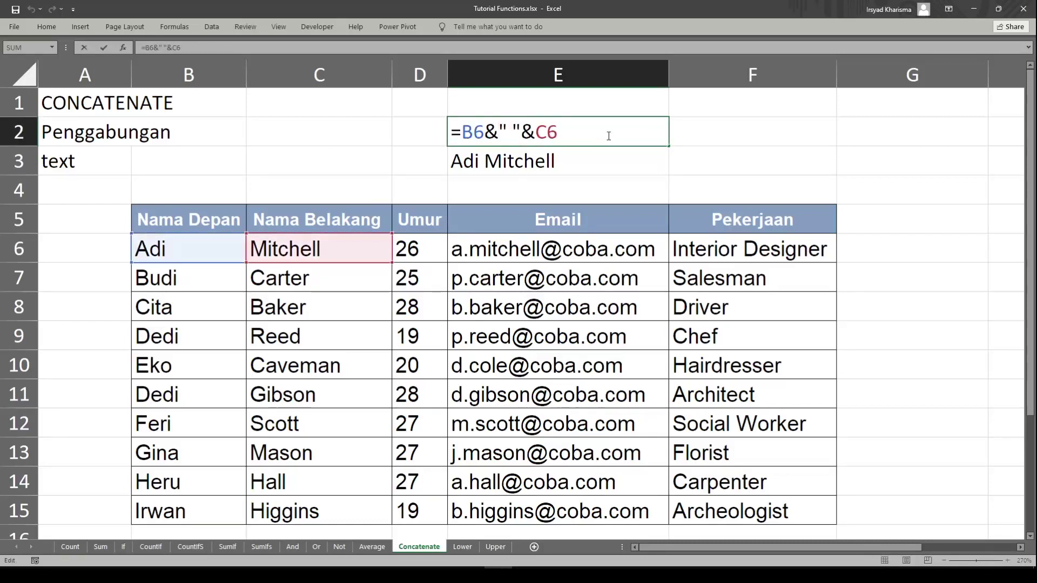
pyautogui.write('&')
pyautogui.hotkey('shift', 'space')
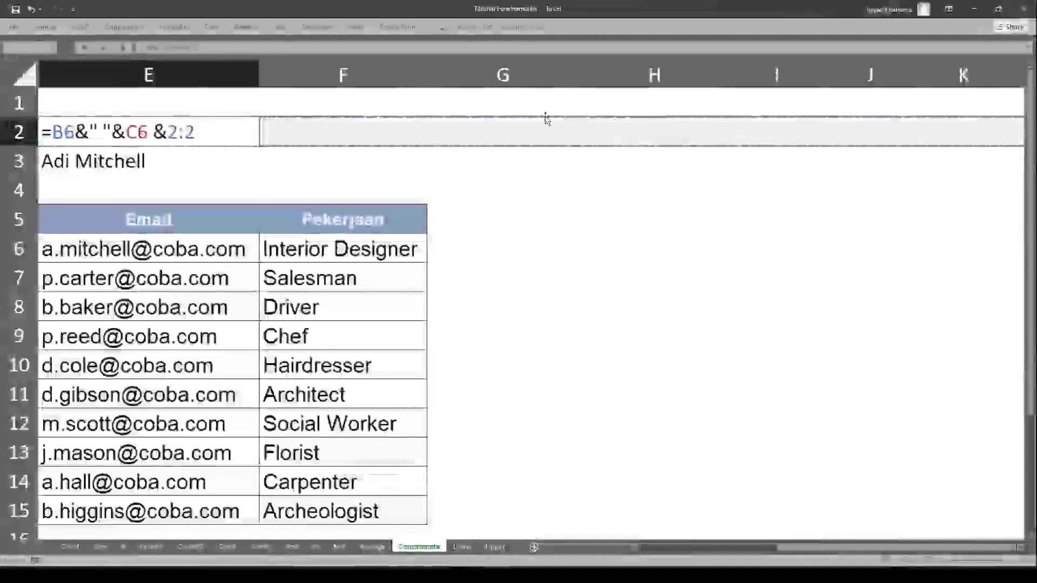
pyautogui.press('BackSpace')
pyautogui.press('BackSpace')
pyautogui.press('BackSpace')
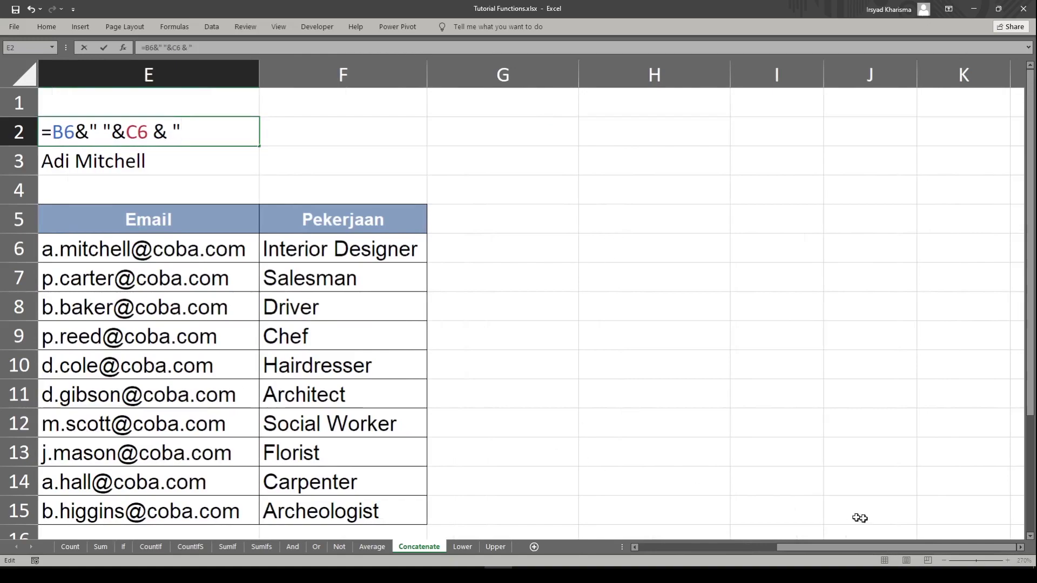
pyautogui.moveTo(853, 547); pyautogui.dragTo(693, 545)
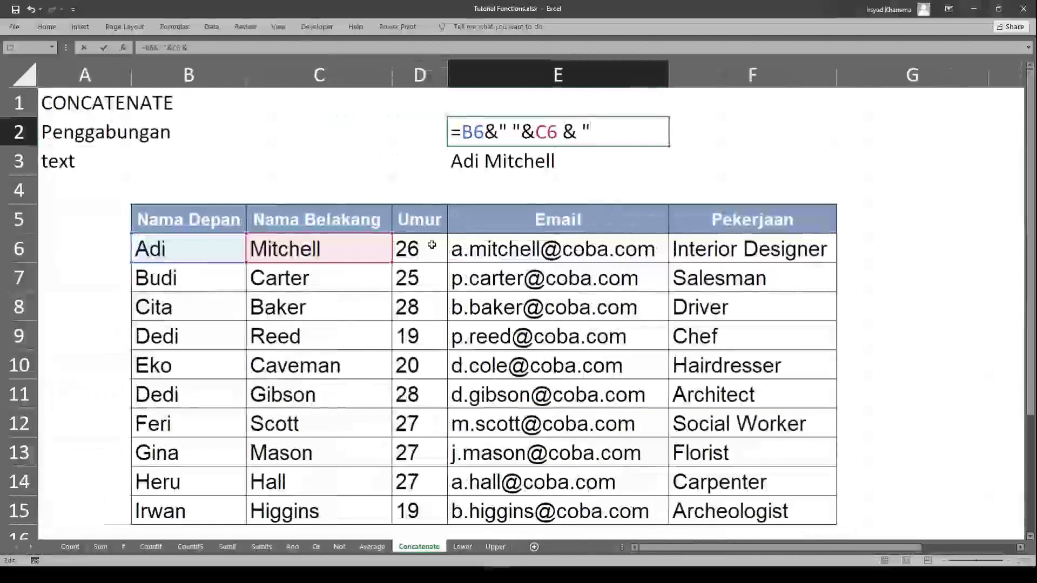
pyautogui.press('Return')
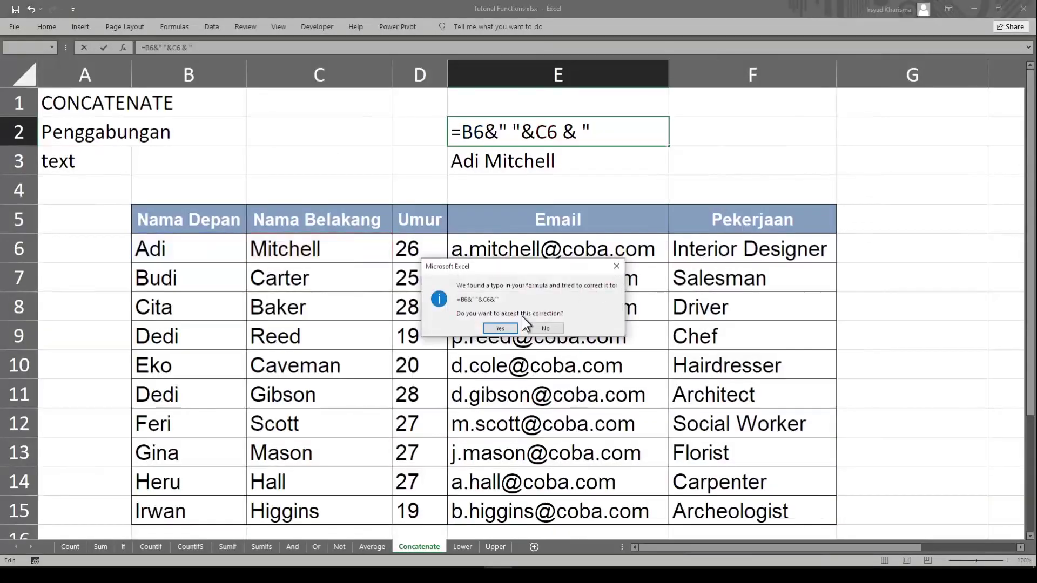
pyautogui.click(499, 328)
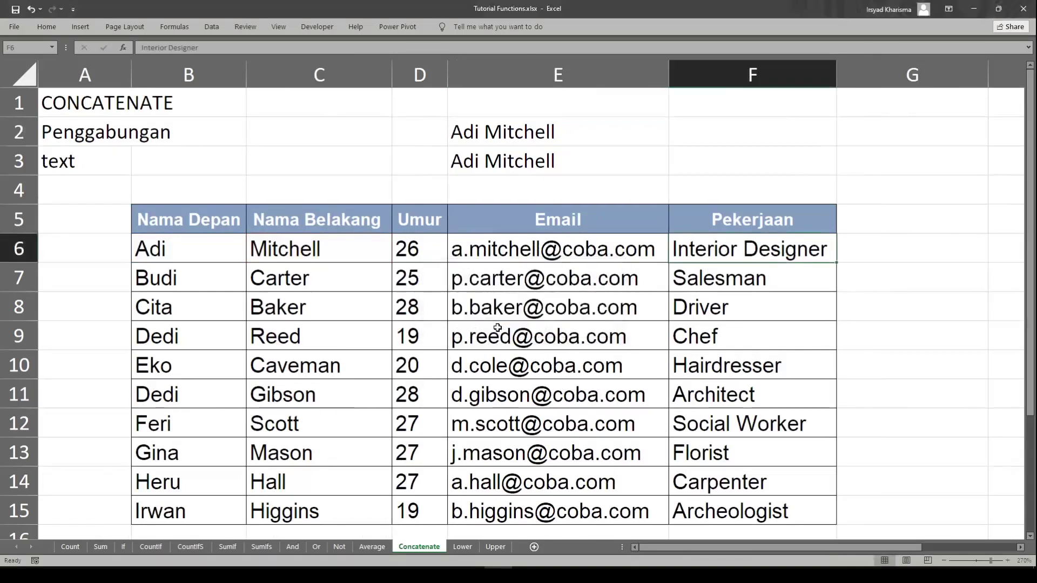
# - Add a space and the first record's occupation in E2 by extending the formula to =B6&" "&C6&" "&F6
pyautogui.doubleClick(545, 135)
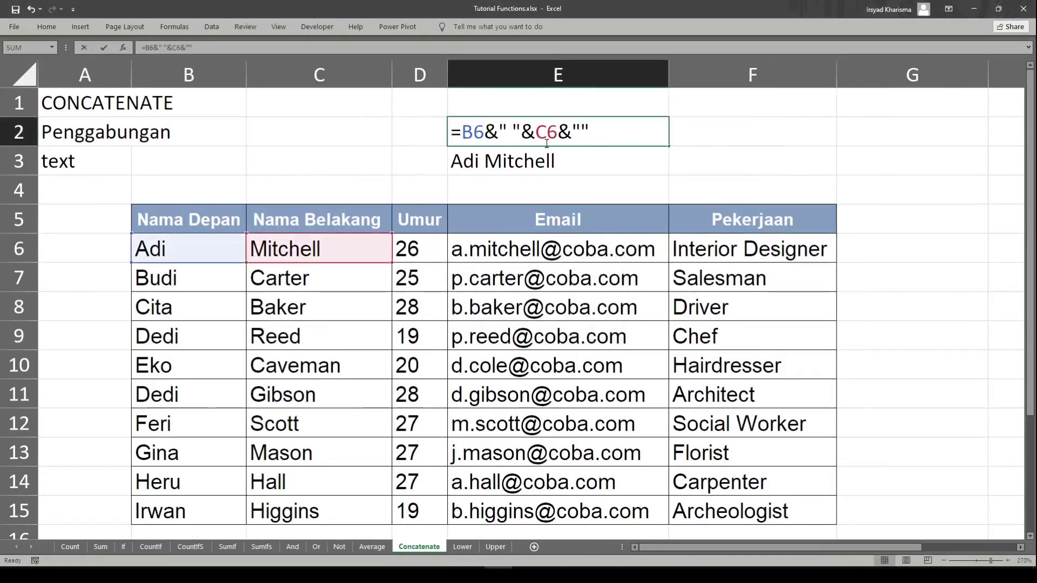
pyautogui.click(585, 131)
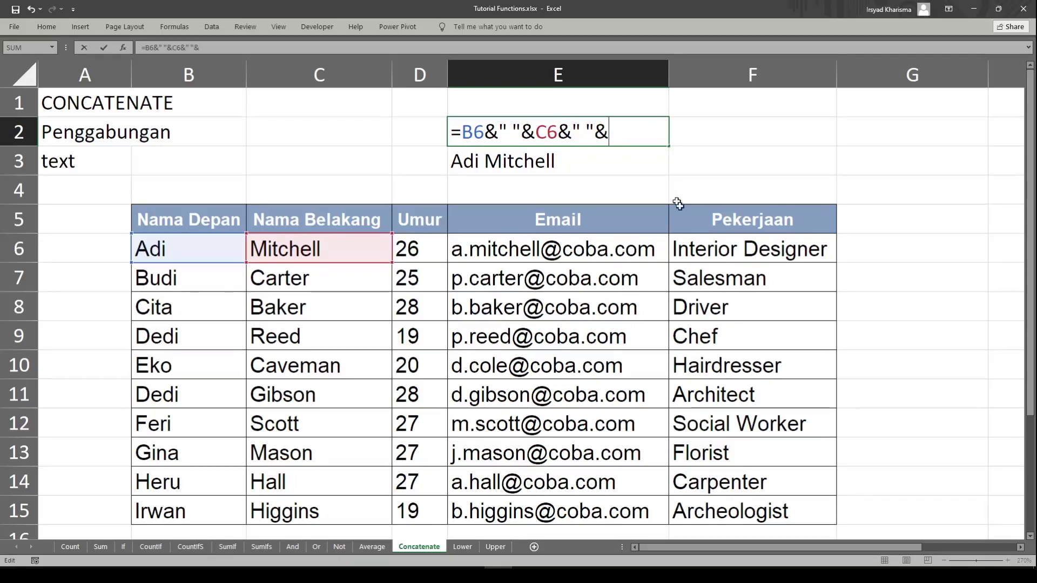
pyautogui.write('&')
pyautogui.click(728, 246)
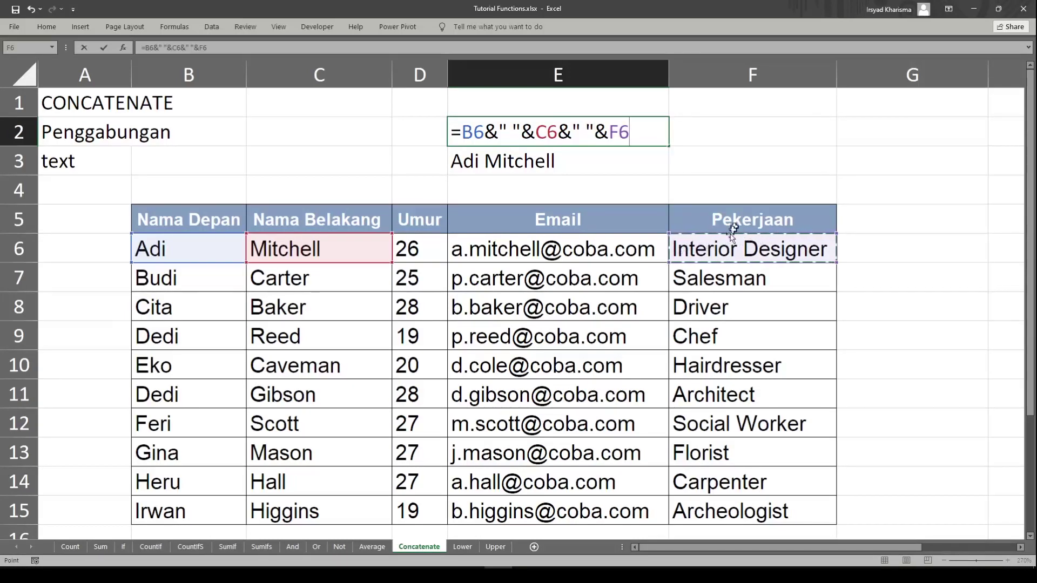
pyautogui.press('Return')
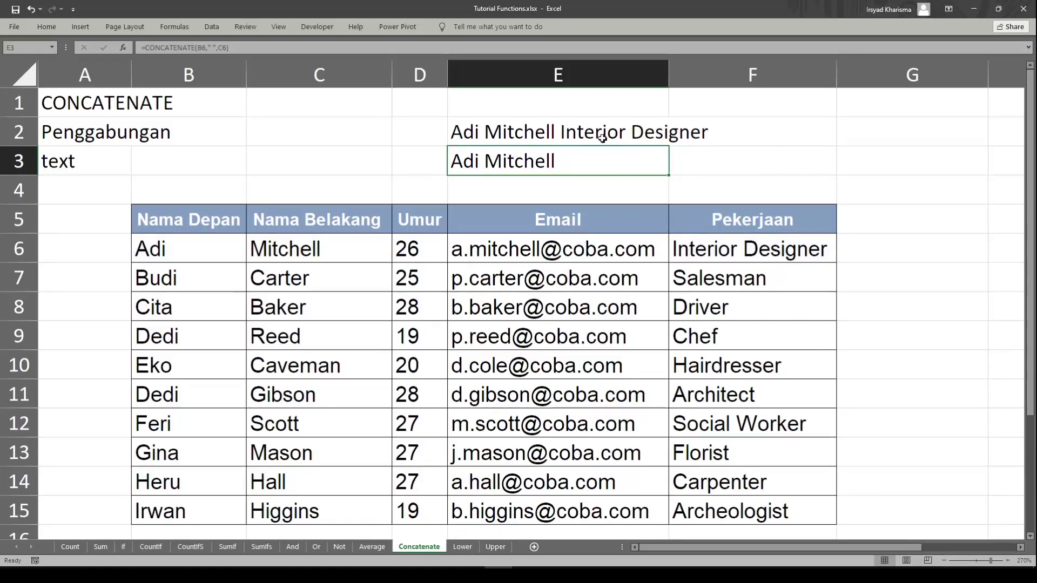
# - Replace the formula in E3 with =CONCATENATE(B6,C6,D6,F6) to join the first record's first name, last name, age and occupation
pyautogui.doubleClick(512, 141)
pyautogui.press('Escape')
pyautogui.click(517, 169)
pyautogui.write('=cp')
pyautogui.press('BackSpace')
pyautogui.write('ao')
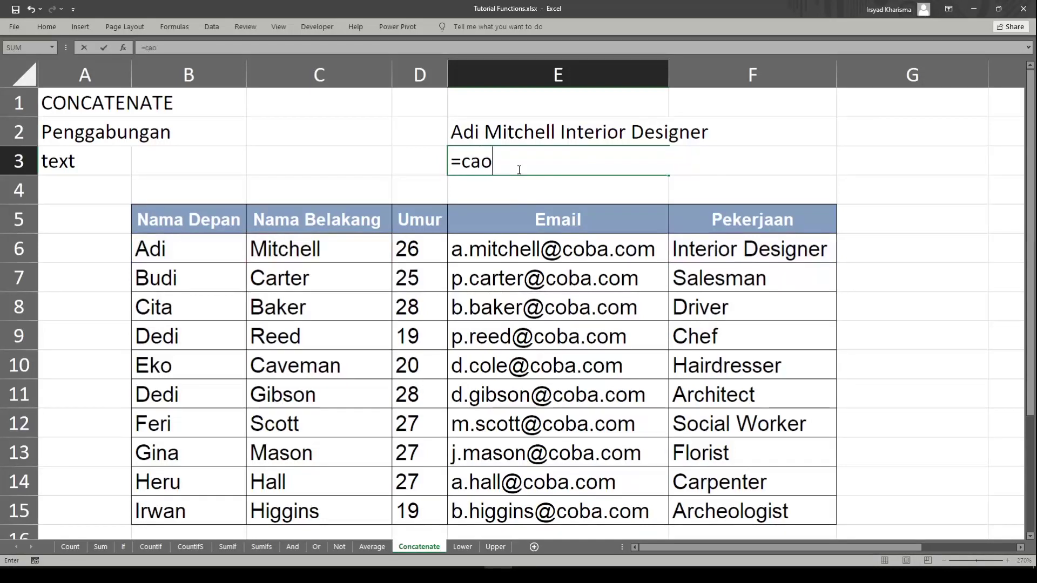
pyautogui.press('BackSpace')
pyautogui.press('BackSpace')
pyautogui.write('onca')
pyautogui.press('Tab')
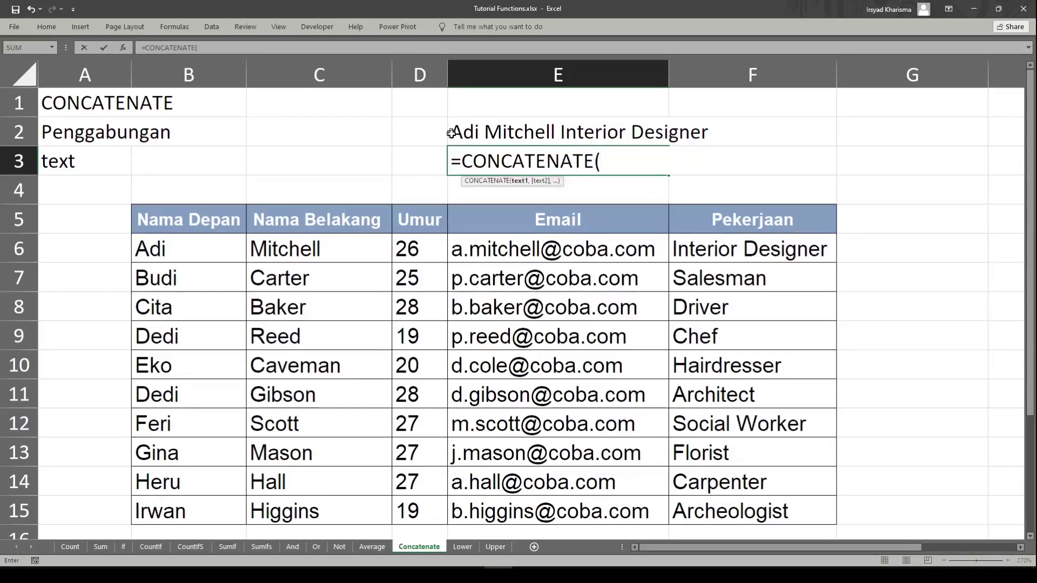
pyautogui.click(200, 251)
pyautogui.write(',')
pyautogui.click(315, 249)
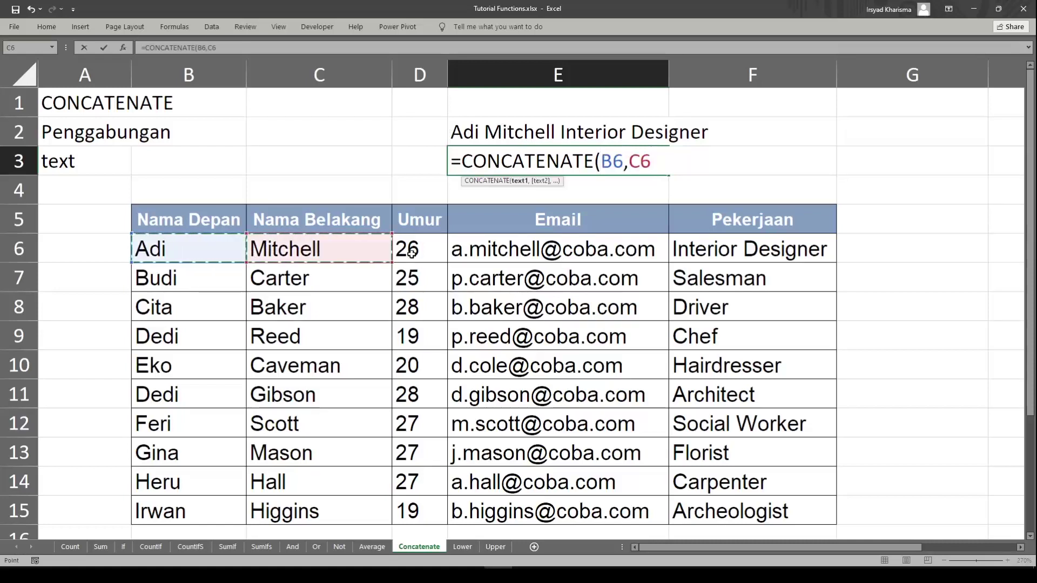
pyautogui.write(',')
pyautogui.click(409, 251)
pyautogui.write(',')
pyautogui.click(724, 250)
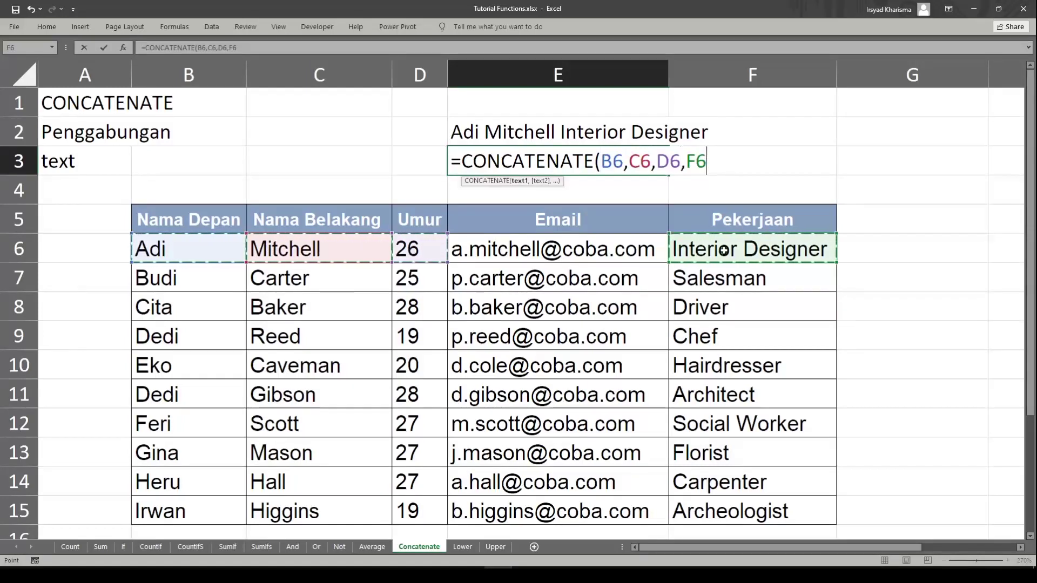
pyautogui.press('Return')
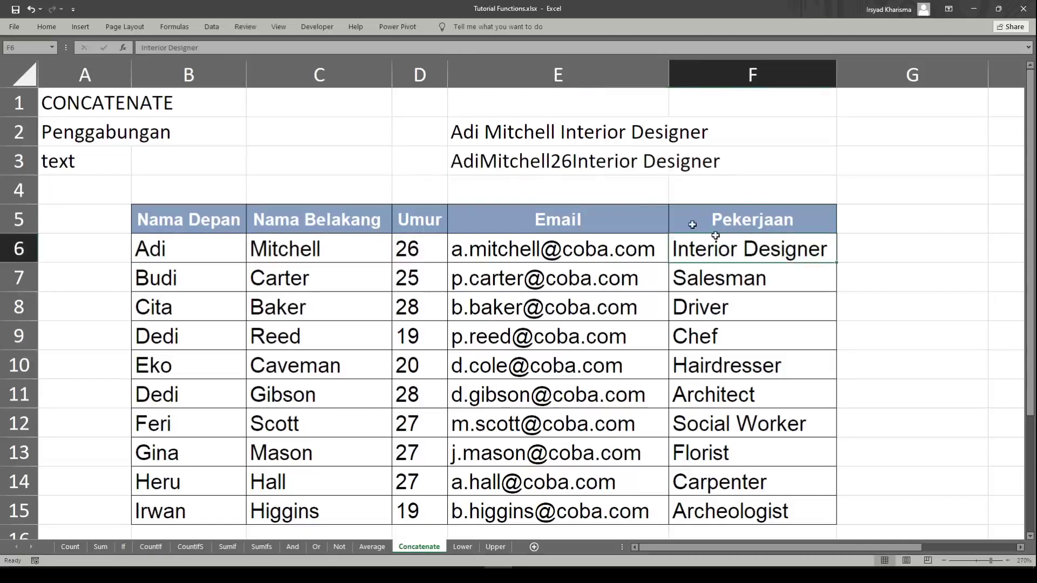
# - Separate the joined values in E3 with spaces by changing the formula to =CONCATENATE(B6," ",C6," ",D6," ",F6)
pyautogui.doubleClick(567, 164)
pyautogui.click(627, 165)
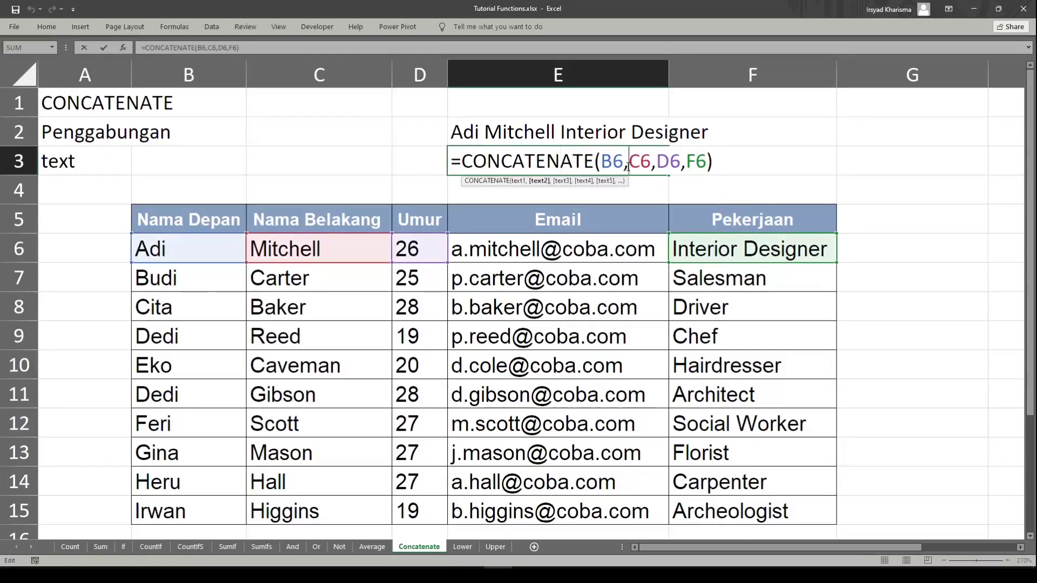
pyautogui.write('" "')
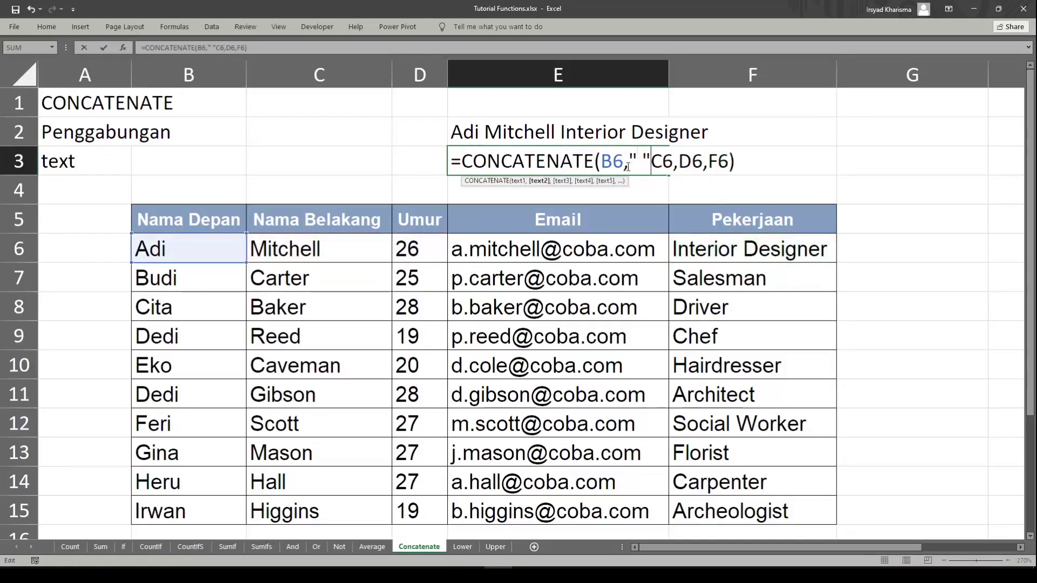
pyautogui.write(',')
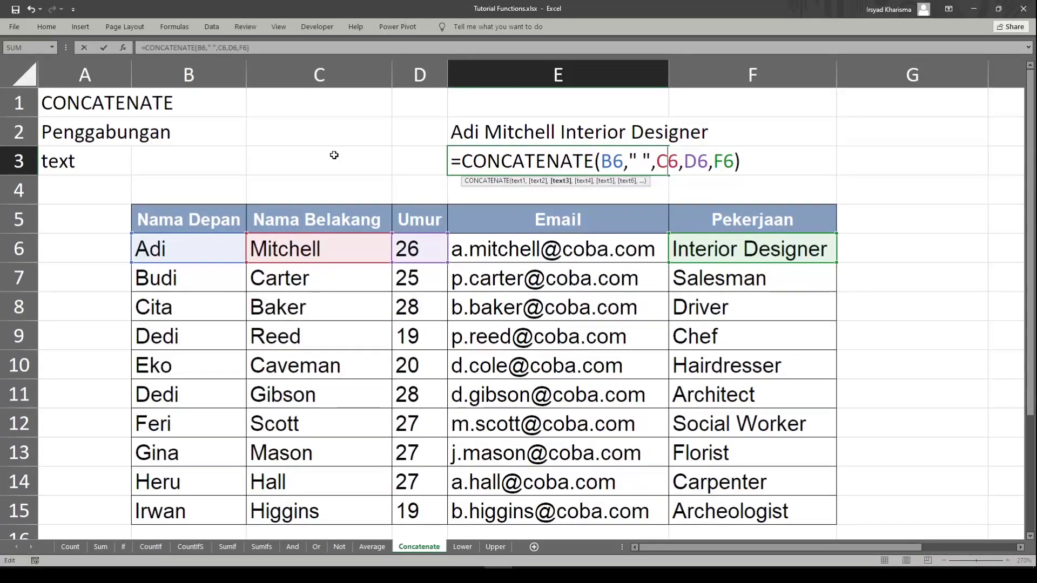
pyautogui.press('Right')
pyautogui.write('," "')
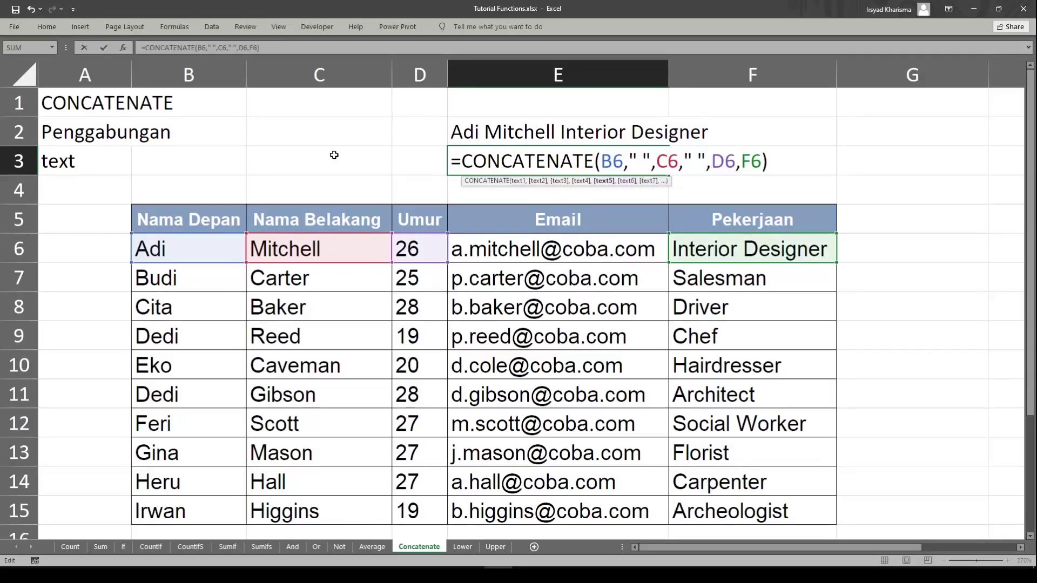
pyautogui.write(',C6," "')
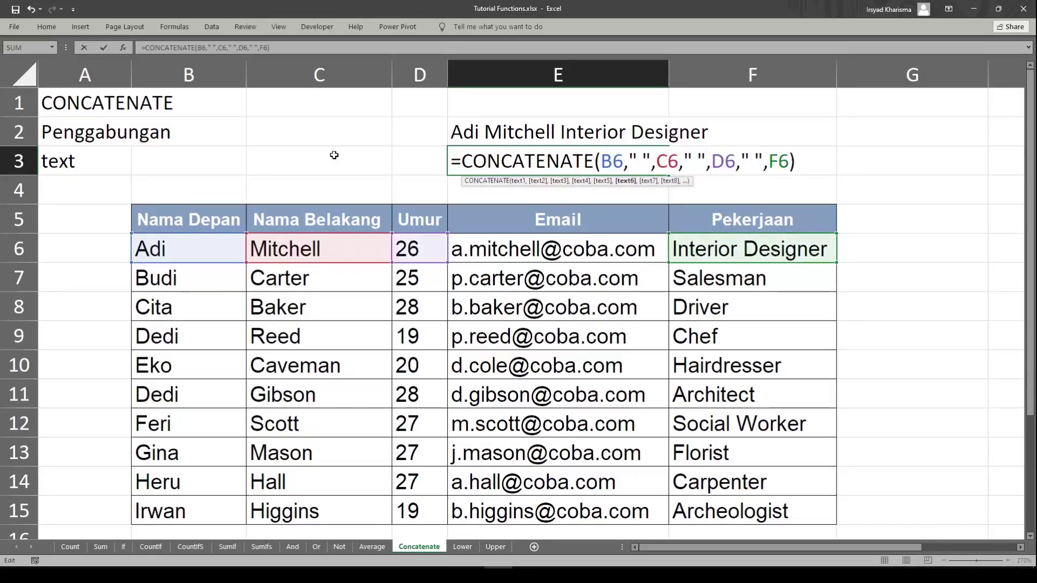
pyautogui.press('Return')
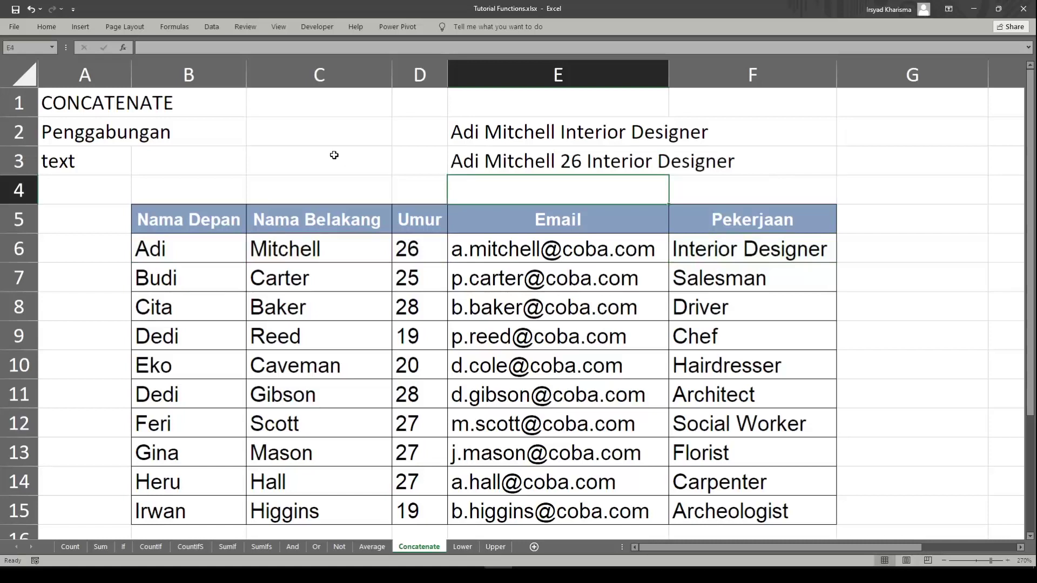
# - On the Lower sheet, widen column A to about 9.86 and select the Nama Depan entries, followed by the Nama Belakang entries
pyautogui.click(463, 547)
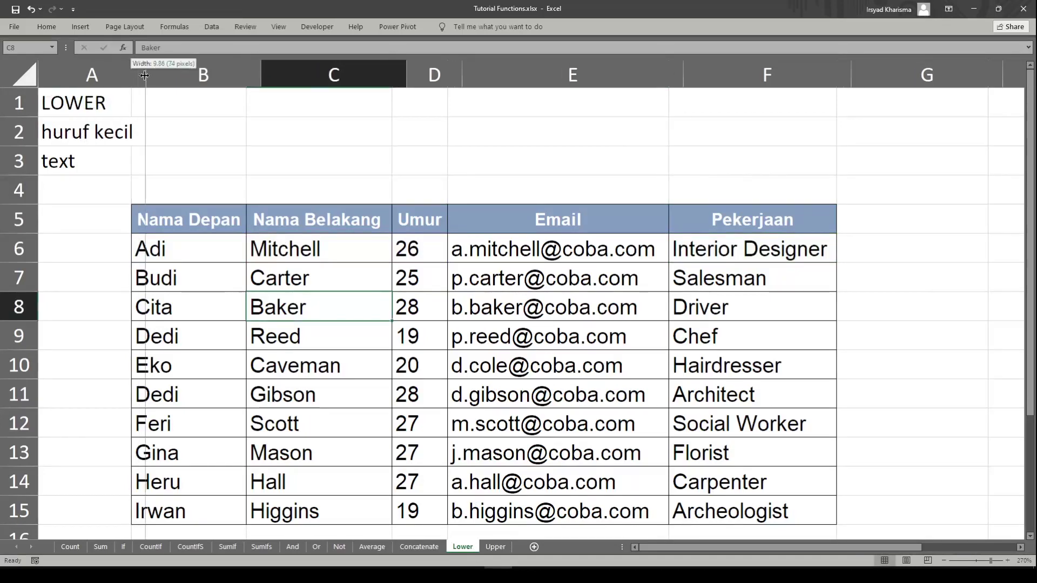
pyautogui.moveTo(131, 76); pyautogui.dragTo(146, 76)
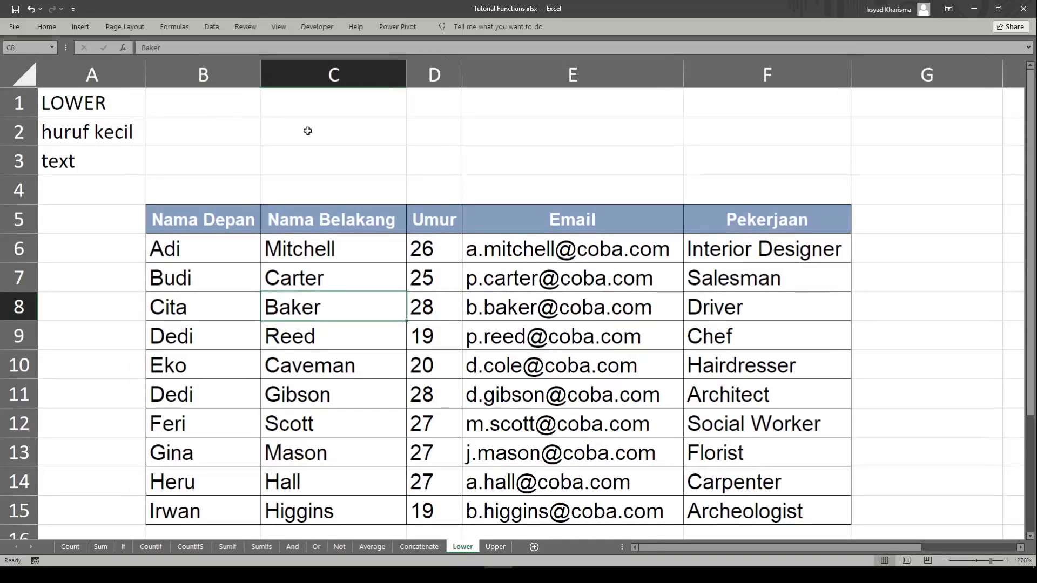
pyautogui.click(223, 258)
pyautogui.moveTo(221, 259); pyautogui.dragTo(226, 515)
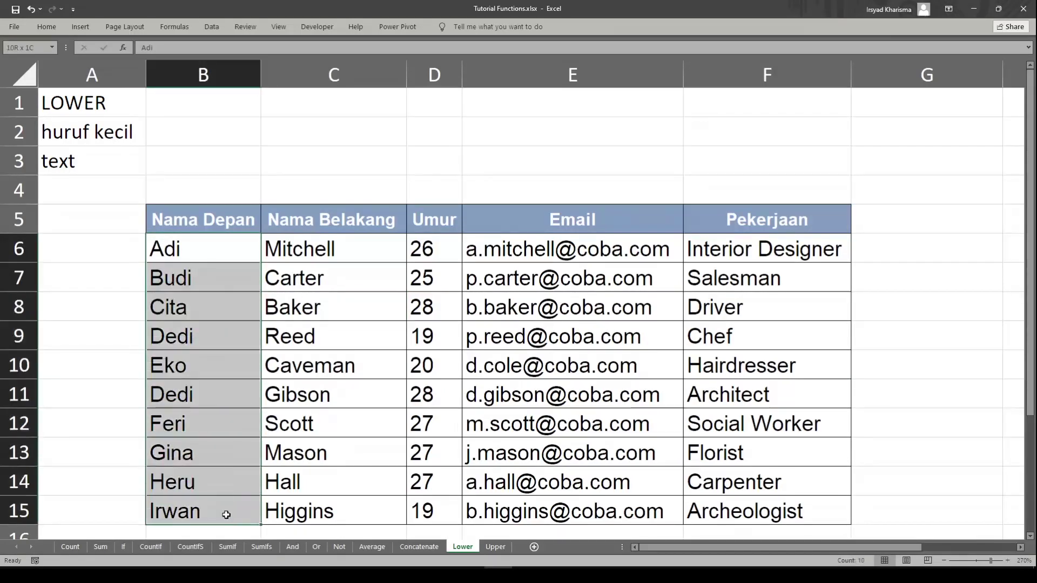
pyautogui.moveTo(336, 249); pyautogui.dragTo(329, 502)
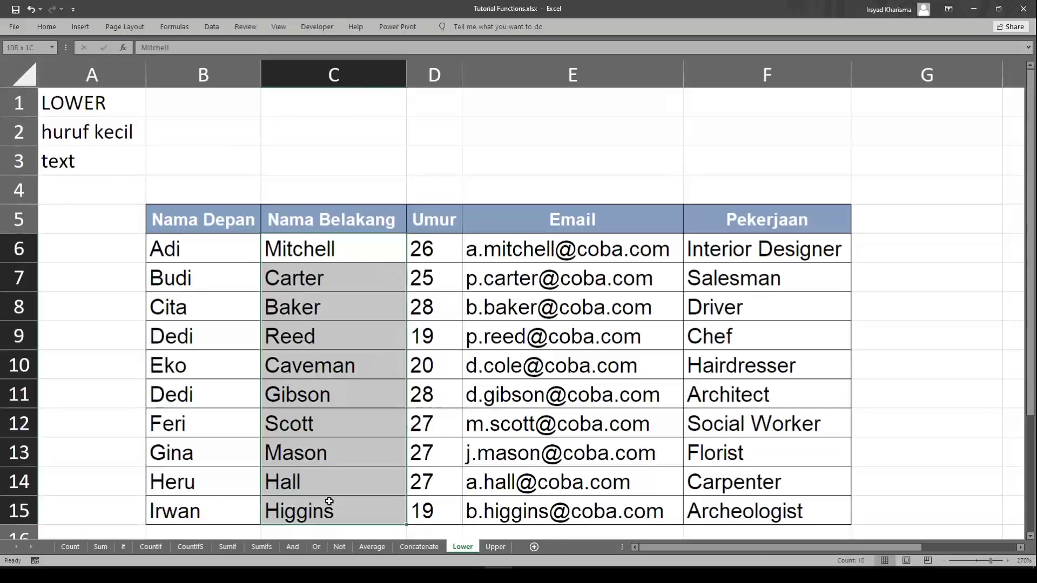
# - On the Upper sheet, change the title in A1 to UPPER
pyautogui.click(496, 547)
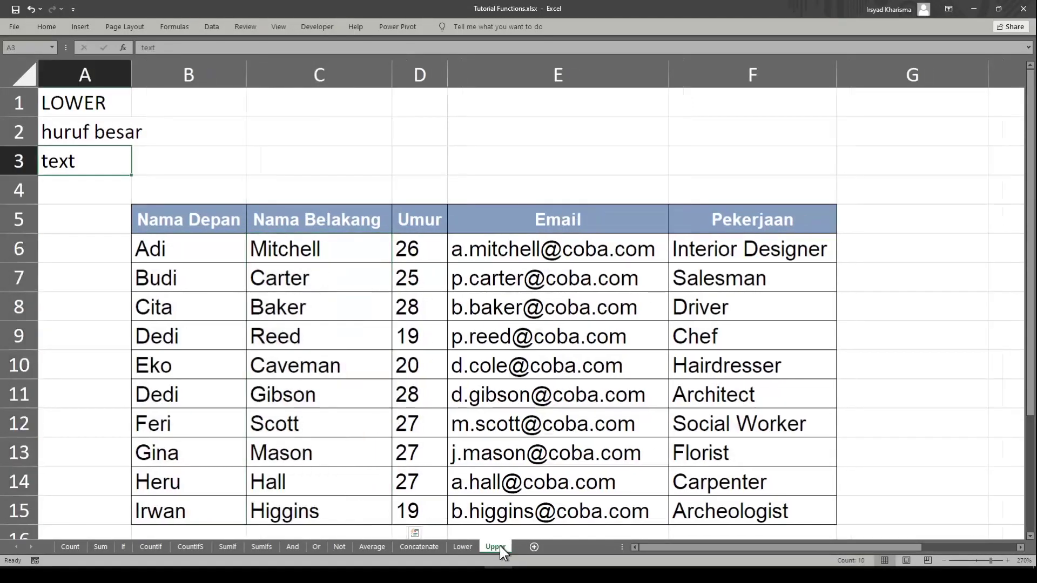
pyautogui.click(96, 110)
pyautogui.write('UPPER')
pyautogui.press('Return')
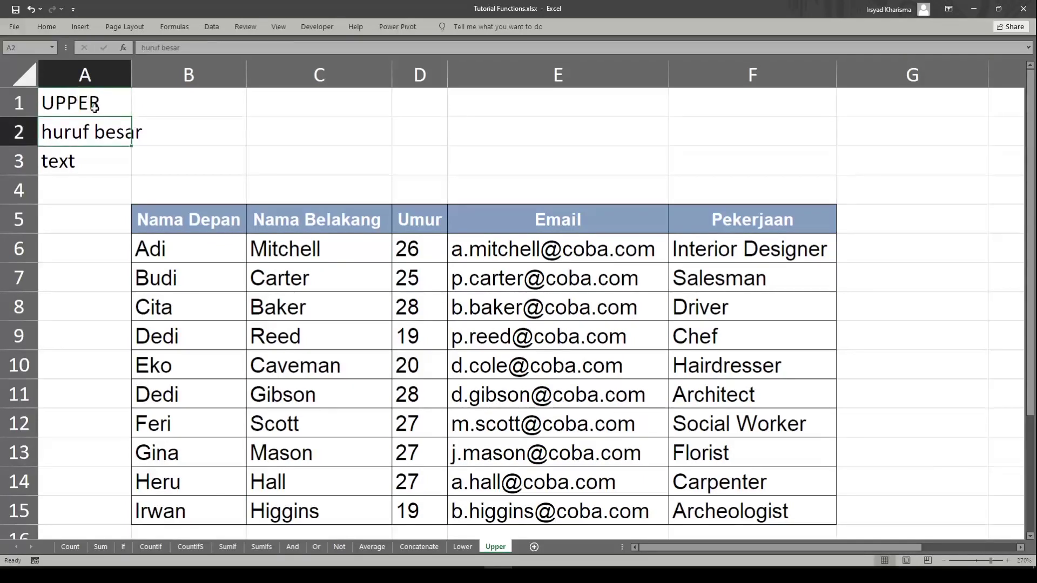
# - Convert the first name in B6 to capitals with =UPPER(B6) in A6, and compare it with the original cell
pyautogui.click(213, 252)
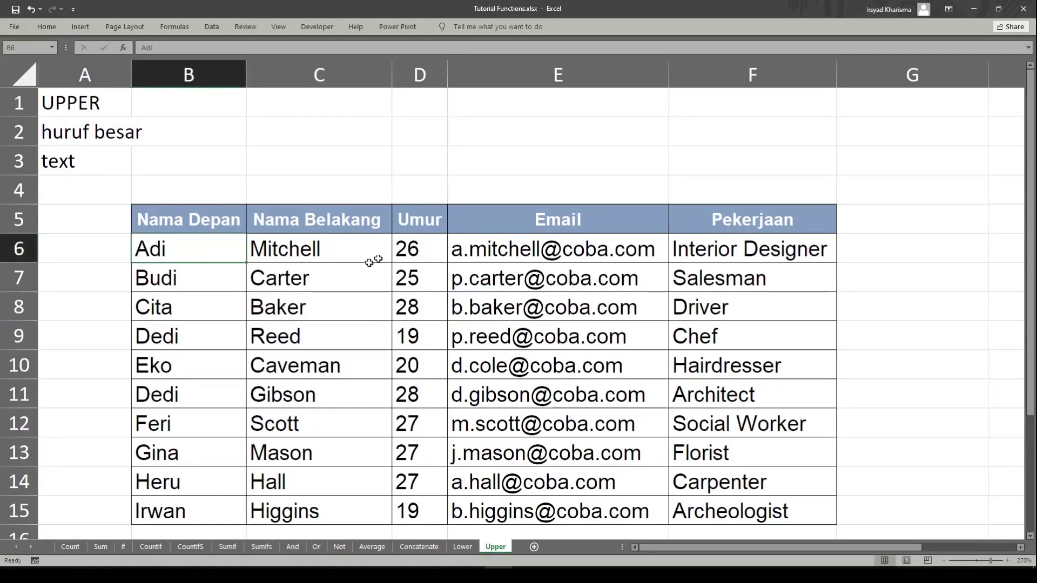
pyautogui.click(96, 253)
pyautogui.write('=')
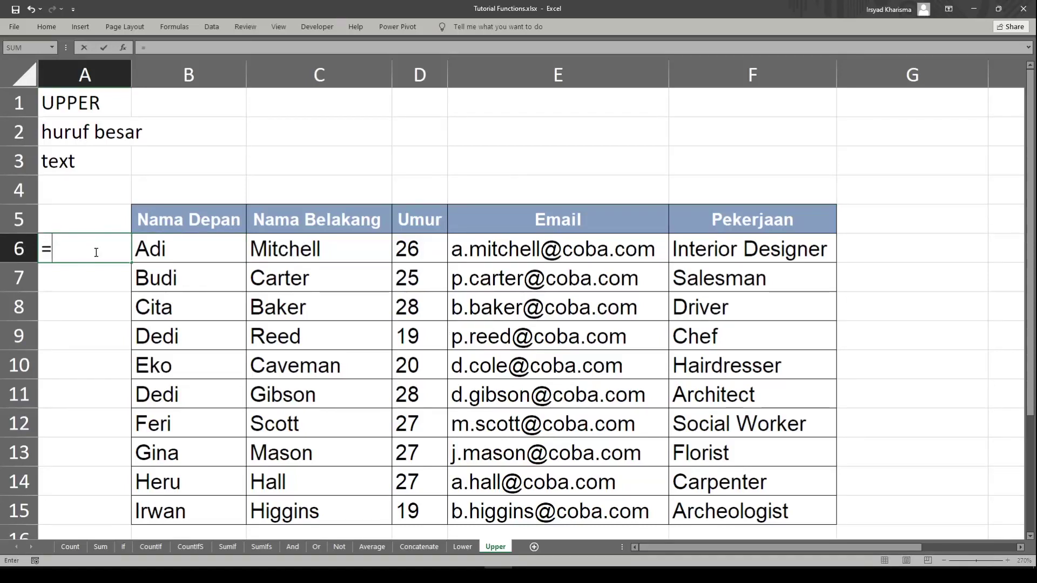
pyautogui.write('UPPER(')
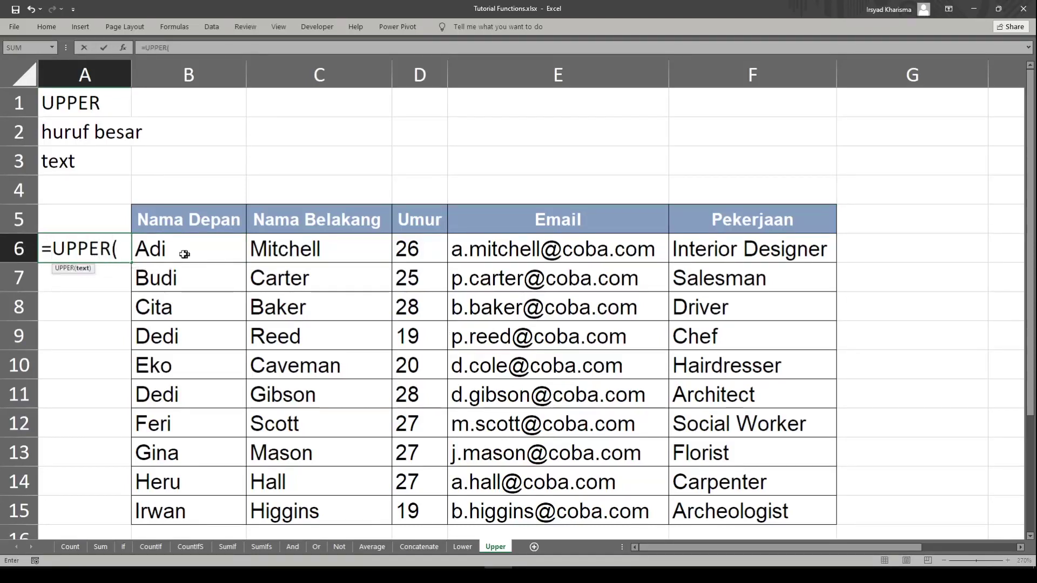
pyautogui.click(185, 254)
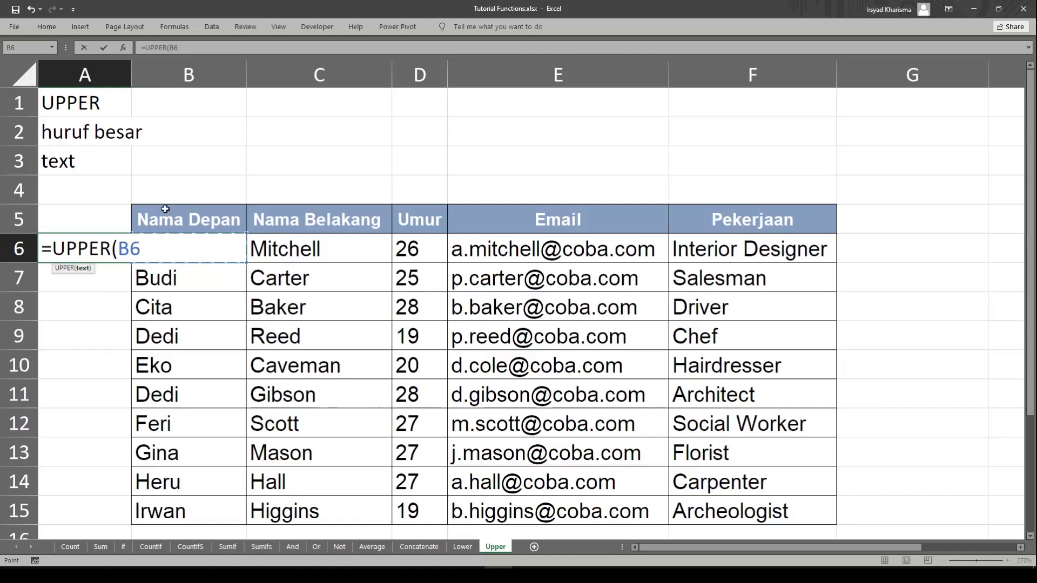
pyautogui.write(')')
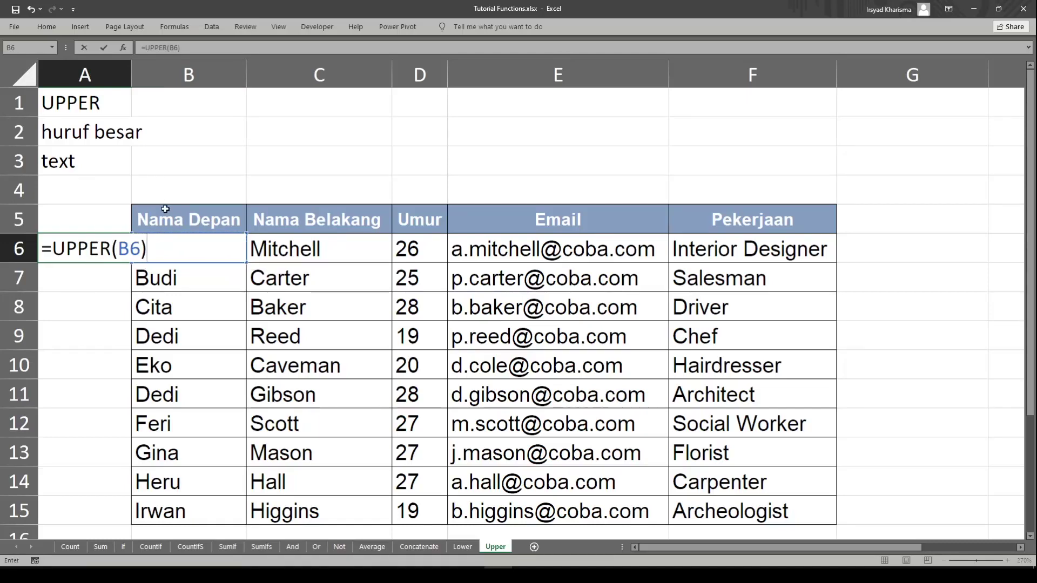
pyautogui.press('Return')
pyautogui.click(106, 255)
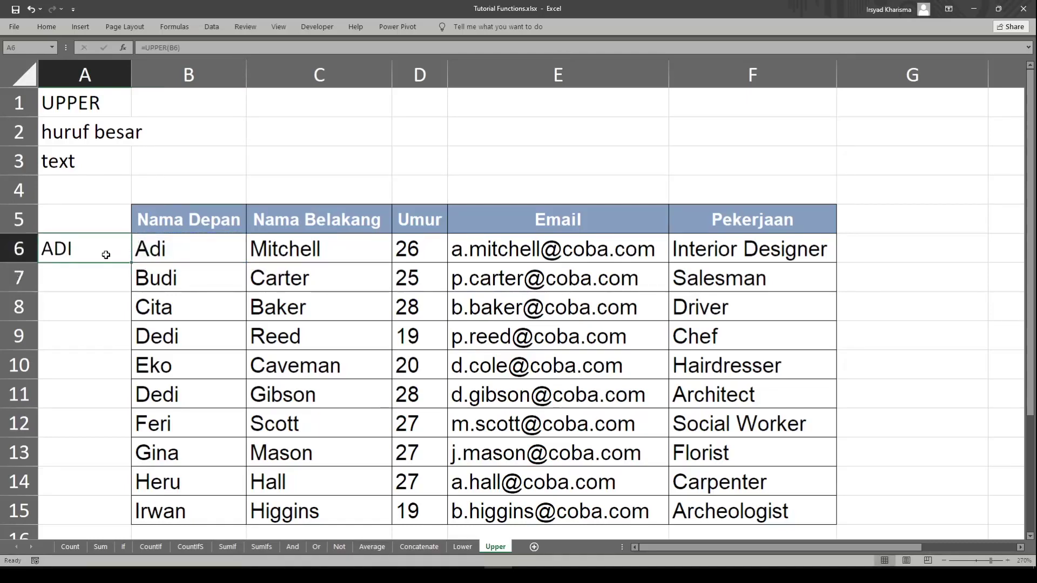
pyautogui.click(185, 249)
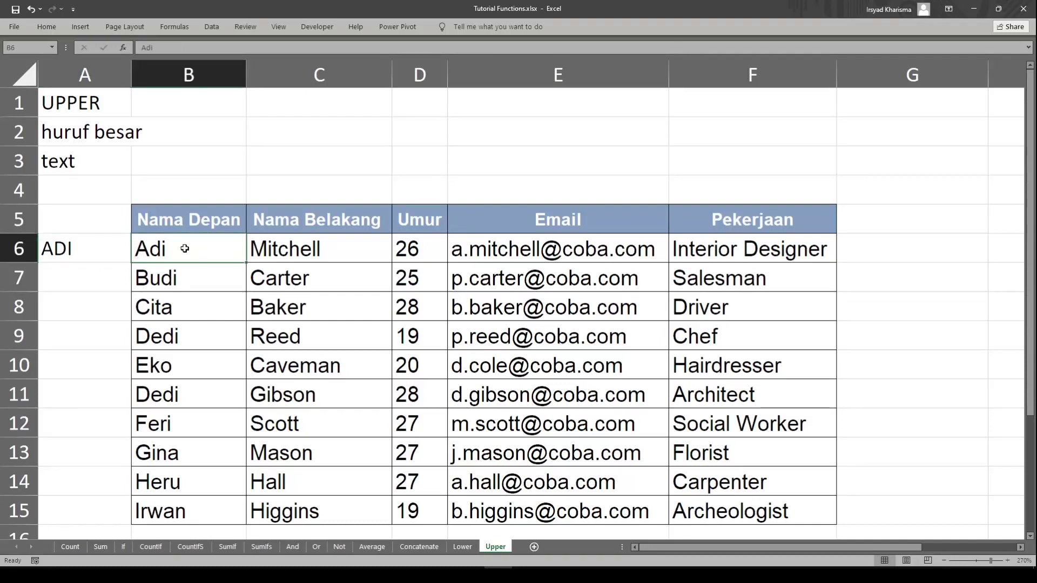
pyautogui.click(80, 250)
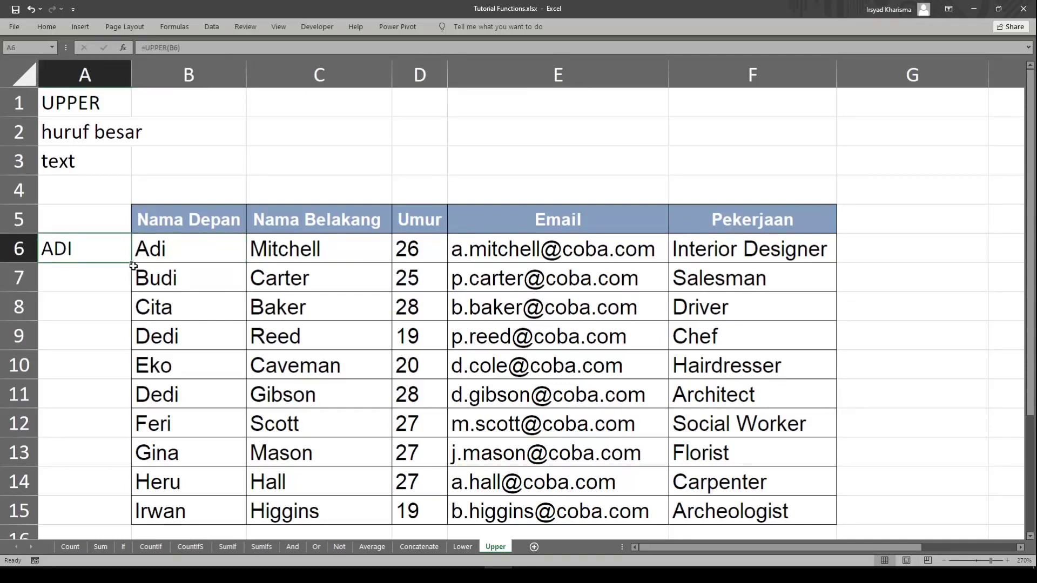
# - Fill the UPPER formula down through A15 and move A6:A15 over the Nama Depan entries starting at B6 on the Lower sheet
pyautogui.moveTo(131, 263); pyautogui.dragTo(121, 514)
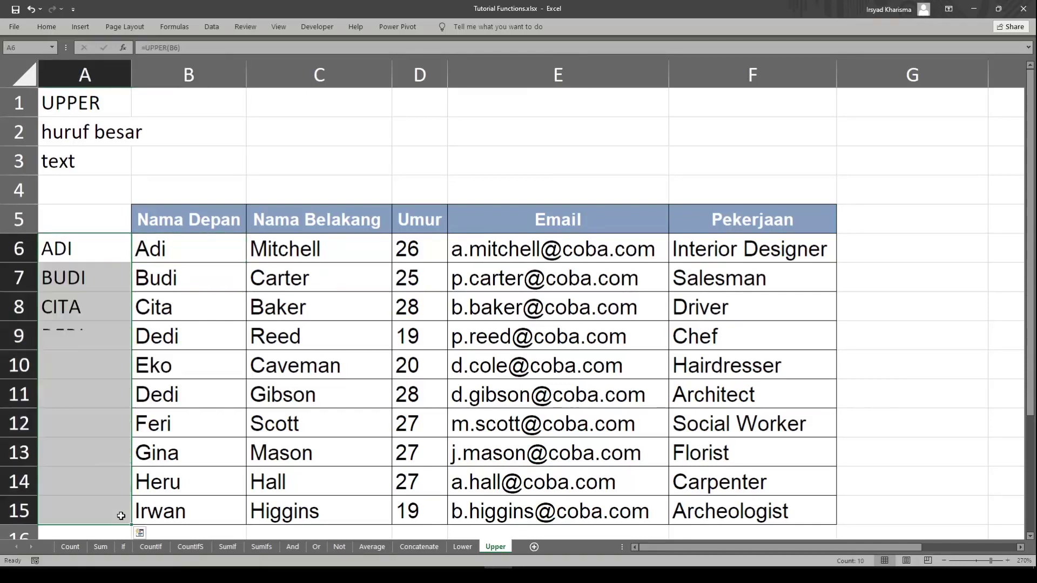
pyautogui.hotkey('ctrl', 'c')
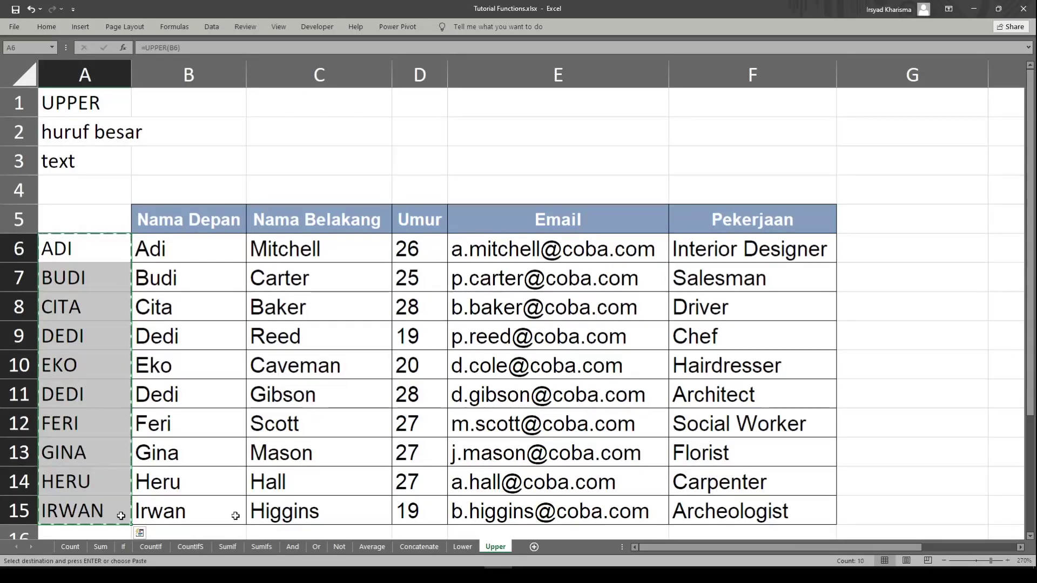
pyautogui.click(462, 546)
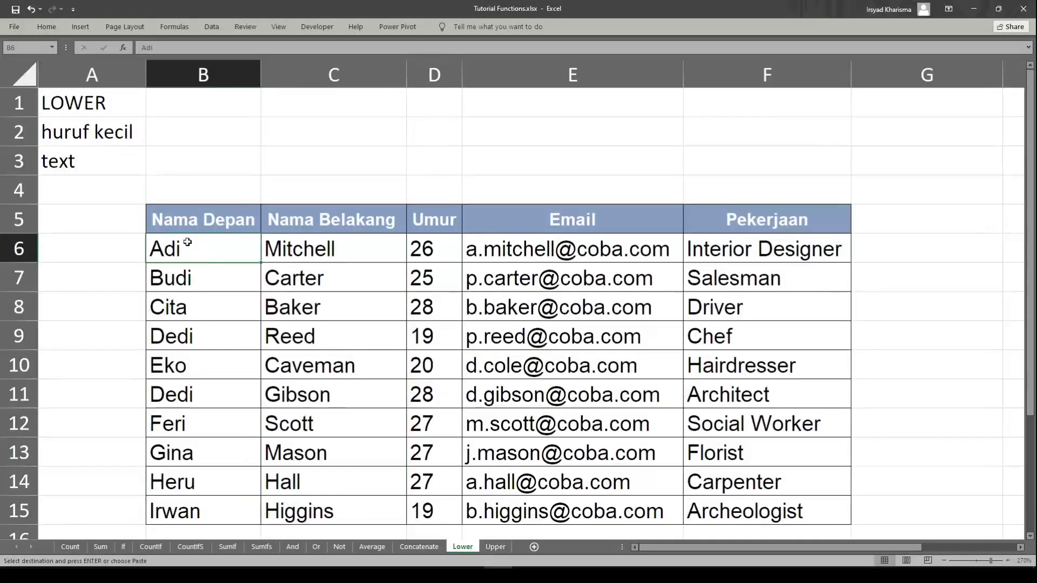
pyautogui.rightClick(189, 247)
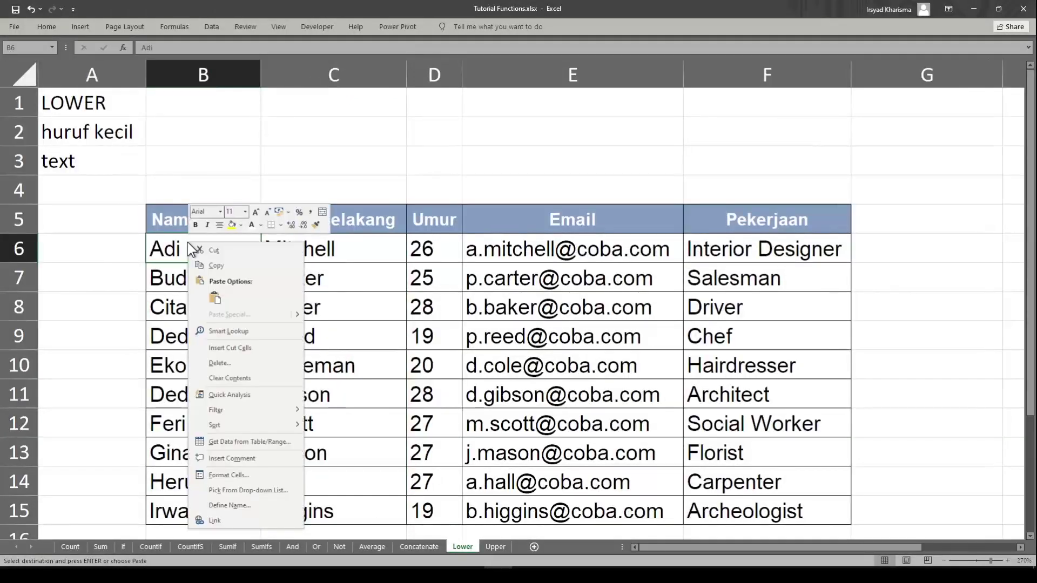
pyautogui.click(215, 298)
pyautogui.click(222, 366)
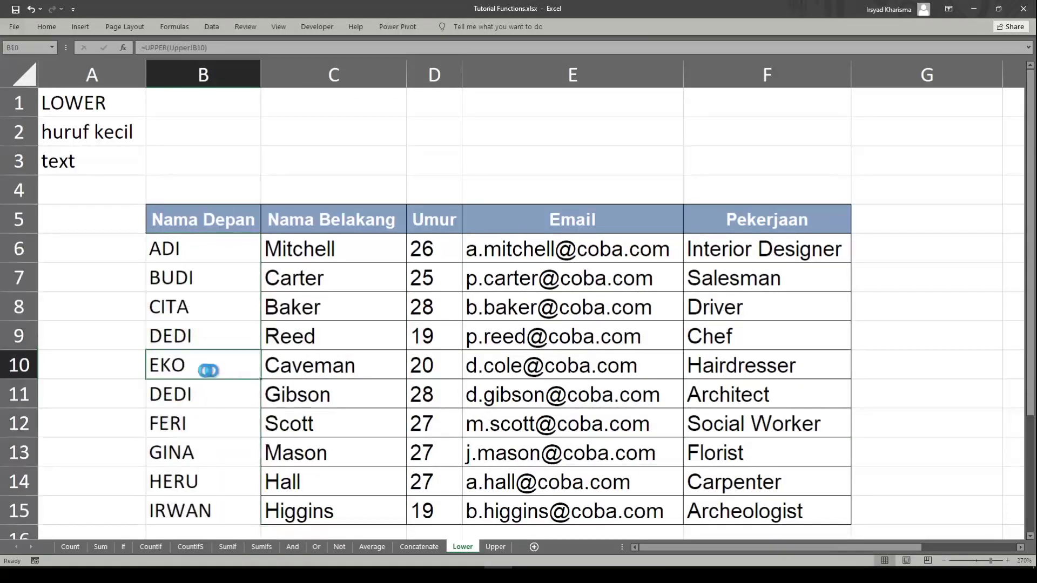
pyautogui.click(92, 299)
pyautogui.moveTo(190, 252); pyautogui.dragTo(197, 508)
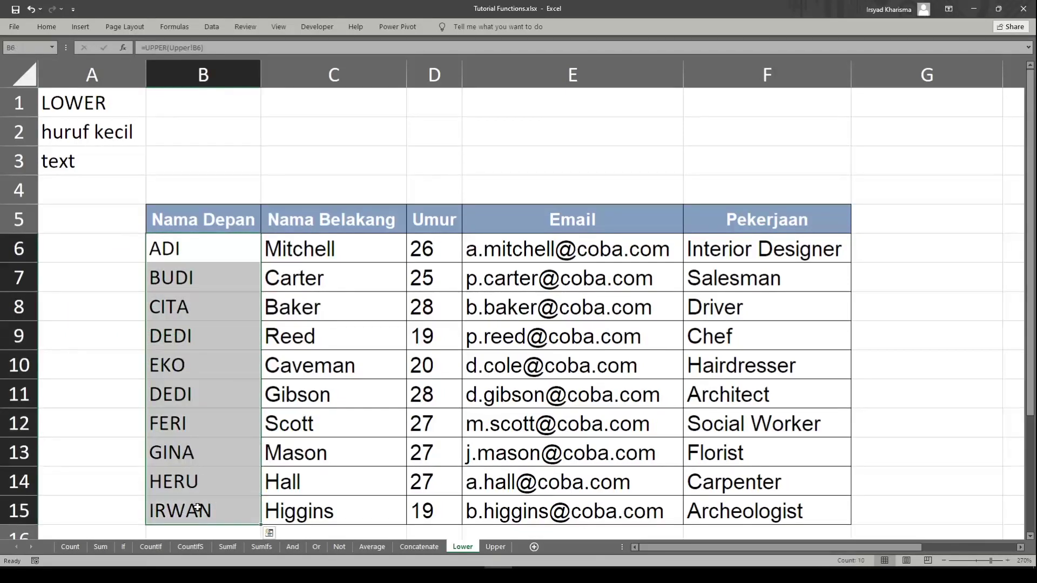
# - Convert the first name in B6 to lowercase with =LOWER(B6) in A6 and fill the formula down through A15
pyautogui.click(86, 268)
pyautogui.click(88, 248)
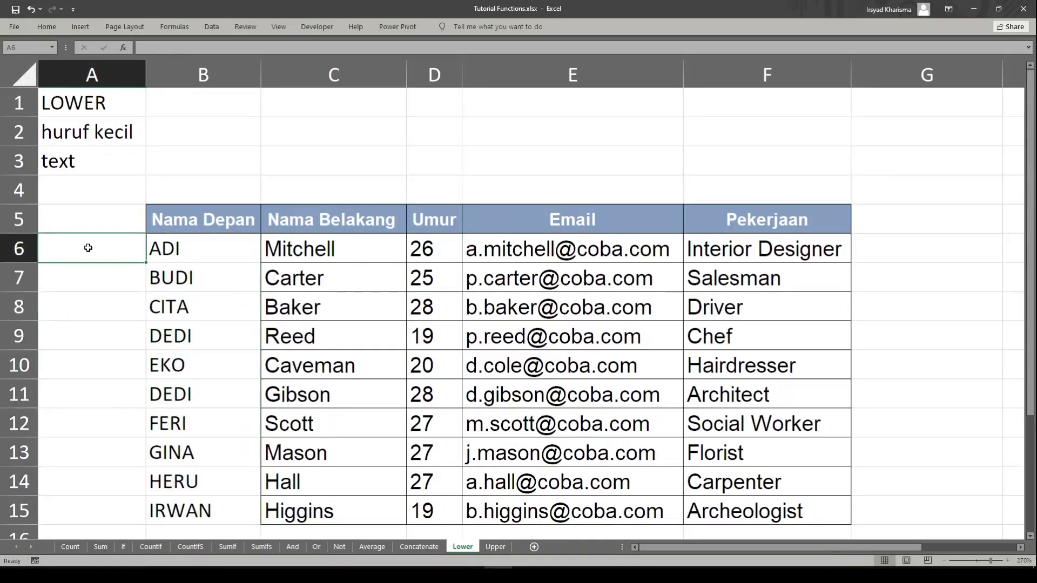
pyautogui.write('=')
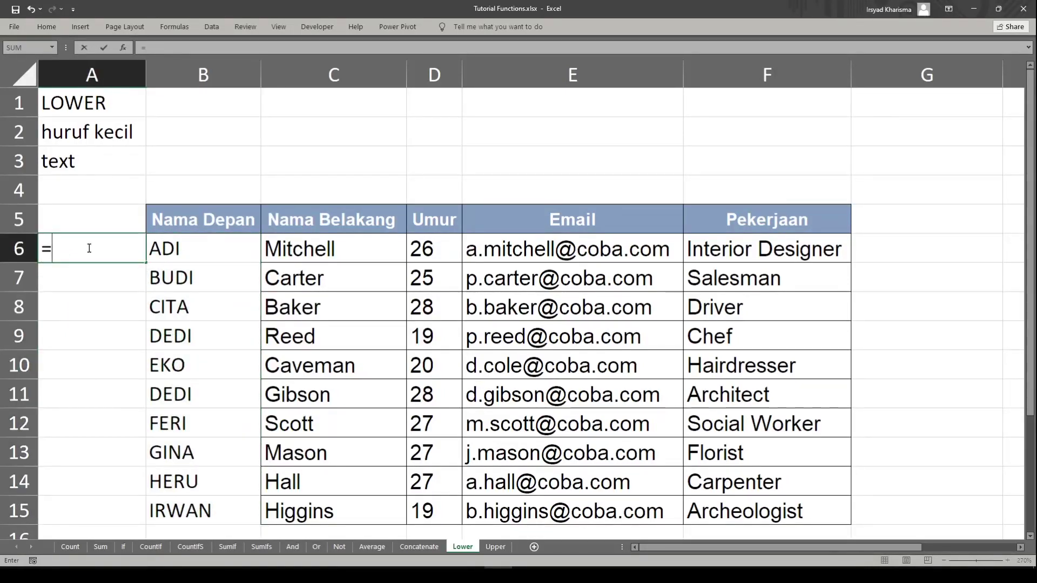
pyautogui.write('lower')
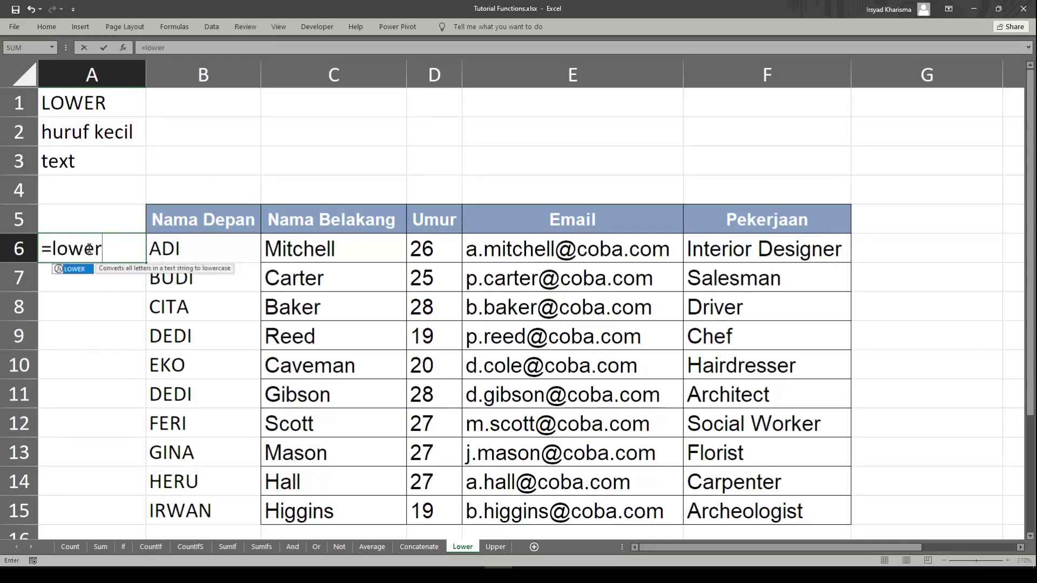
pyautogui.press('Tab')
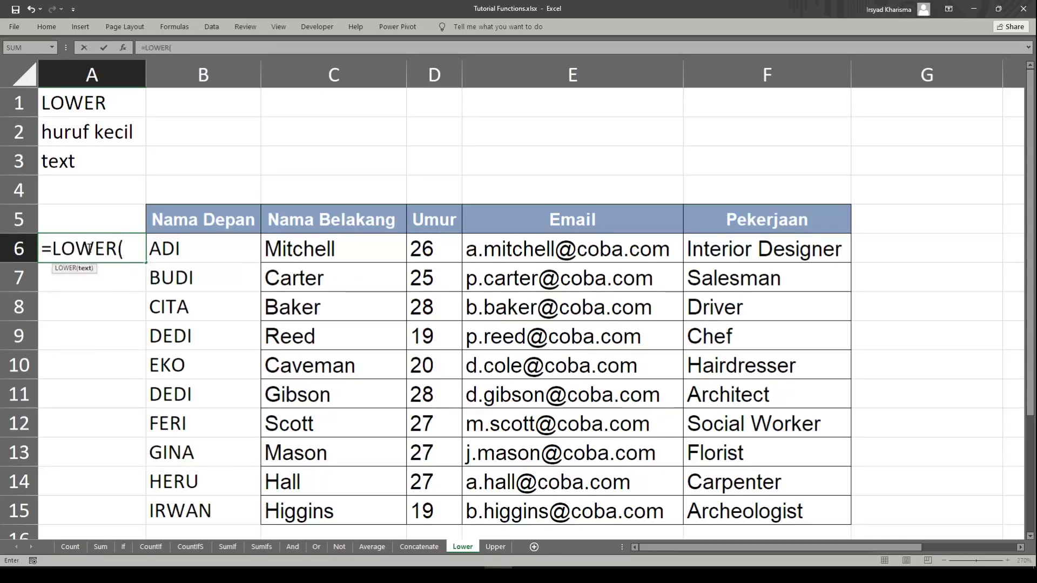
pyautogui.click(195, 251)
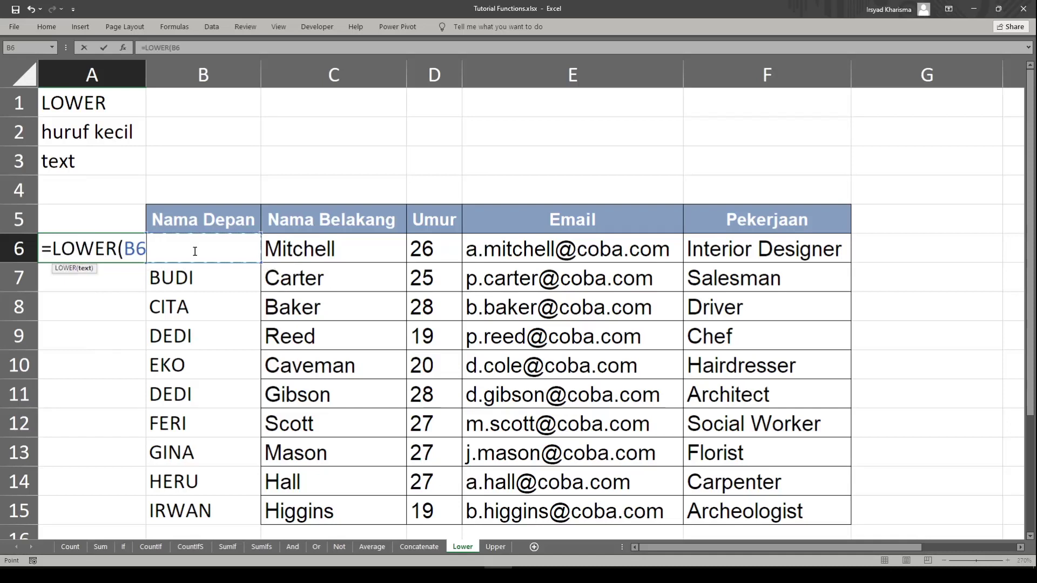
pyautogui.press('Return')
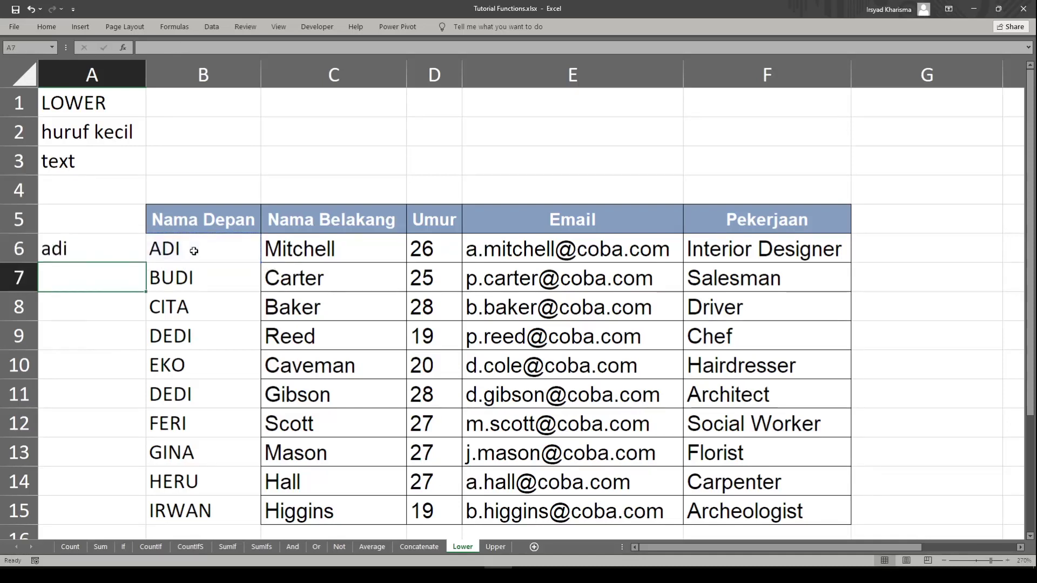
pyautogui.click(138, 248)
pyautogui.moveTo(144, 262); pyautogui.dragTo(140, 520)
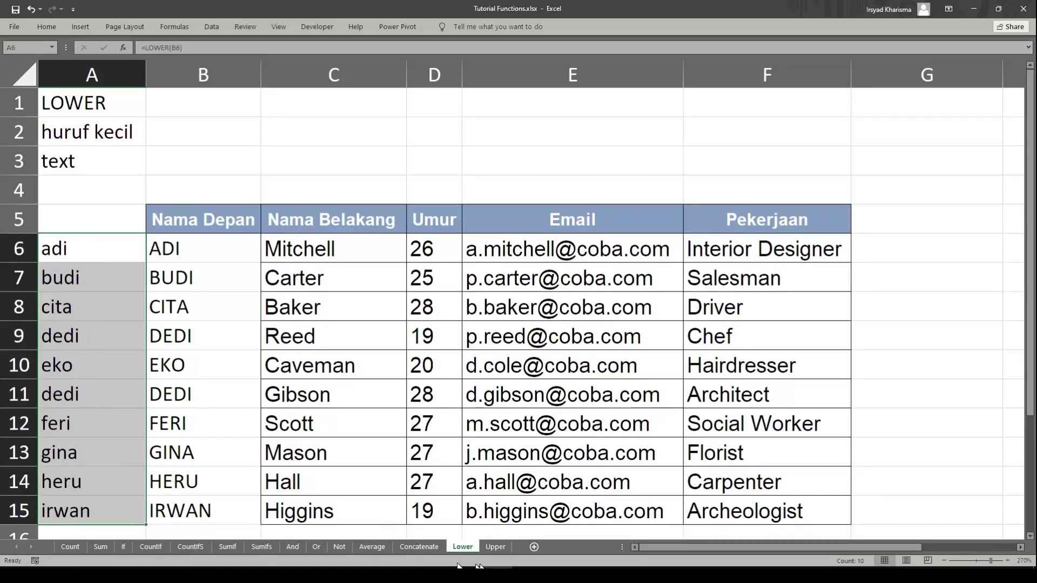
# - Compare the Upper and Lower sheets, then examine the Nama Depan entries in B6:B15 and the formula in B6
pyautogui.click(495, 549)
pyautogui.click(471, 546)
pyautogui.click(490, 541)
pyautogui.click(476, 543)
pyautogui.moveTo(182, 254); pyautogui.dragTo(178, 423)
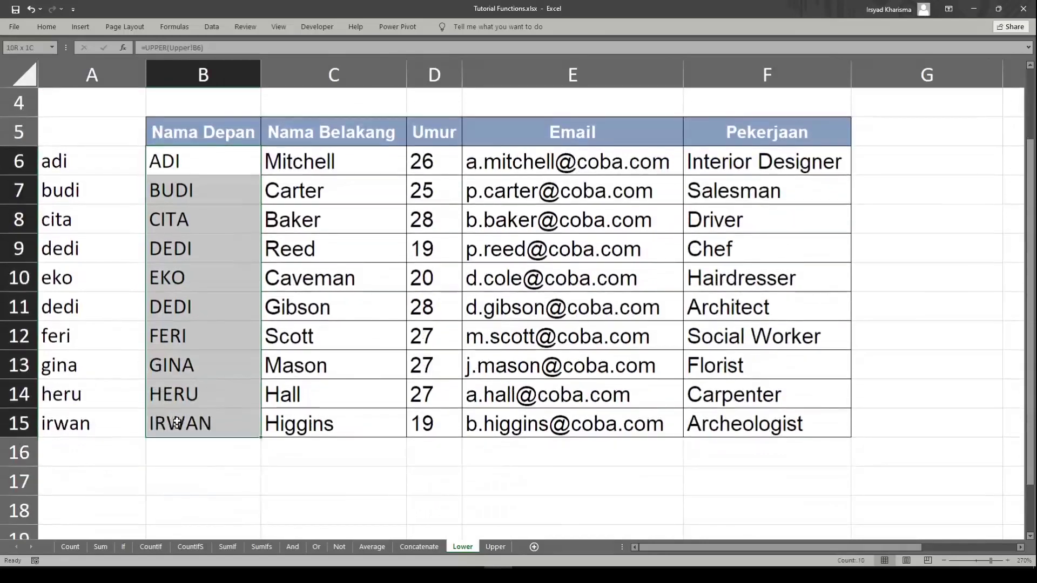
pyautogui.scroll(2, 155, 474)
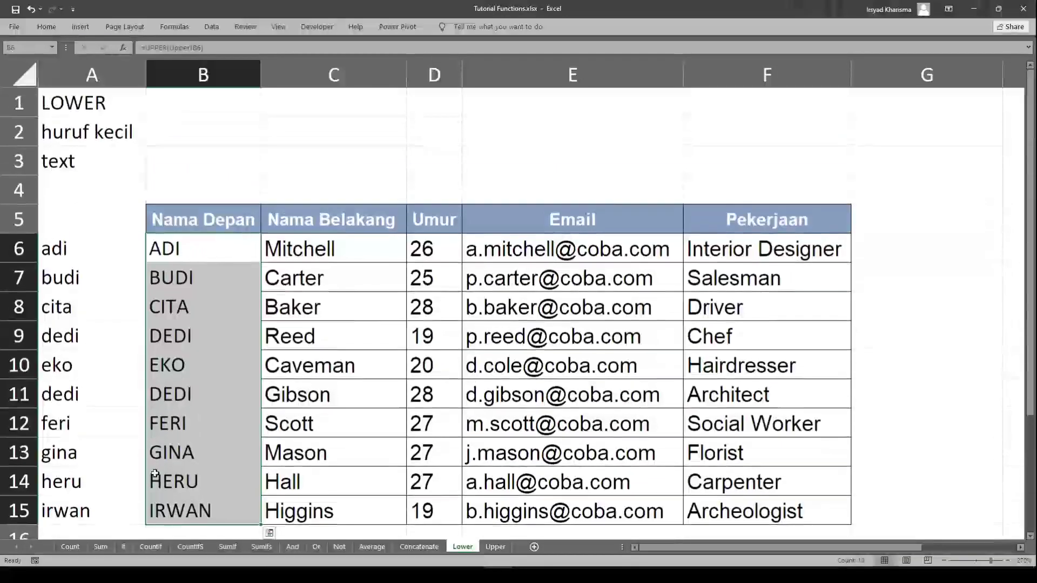
pyautogui.click(198, 254)
# - Replace the LOWER formulas in A6:A15 with their values by copying the range and pasting values in place
pyautogui.click(77, 252)
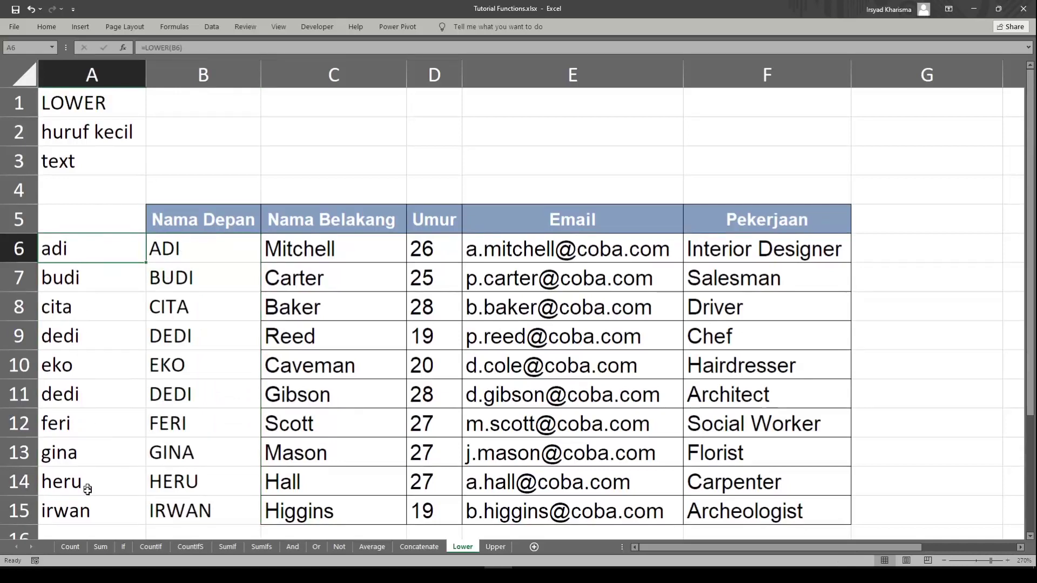
pyautogui.keyDown('shift'); pyautogui.click(90, 511); pyautogui.keyUp('shift')
pyautogui.hotkey('ctrl', 'c')
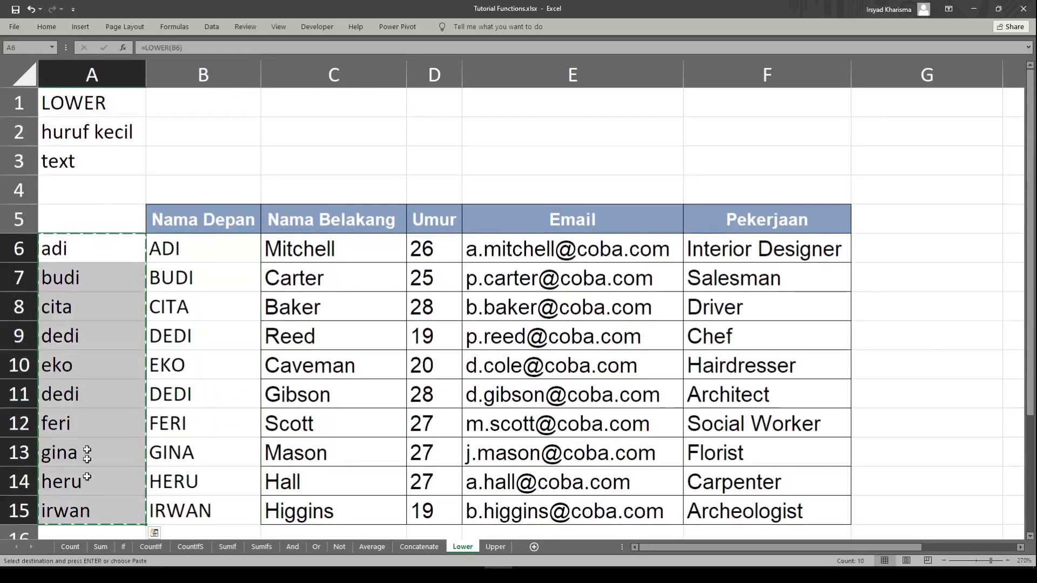
pyautogui.rightClick(67, 246)
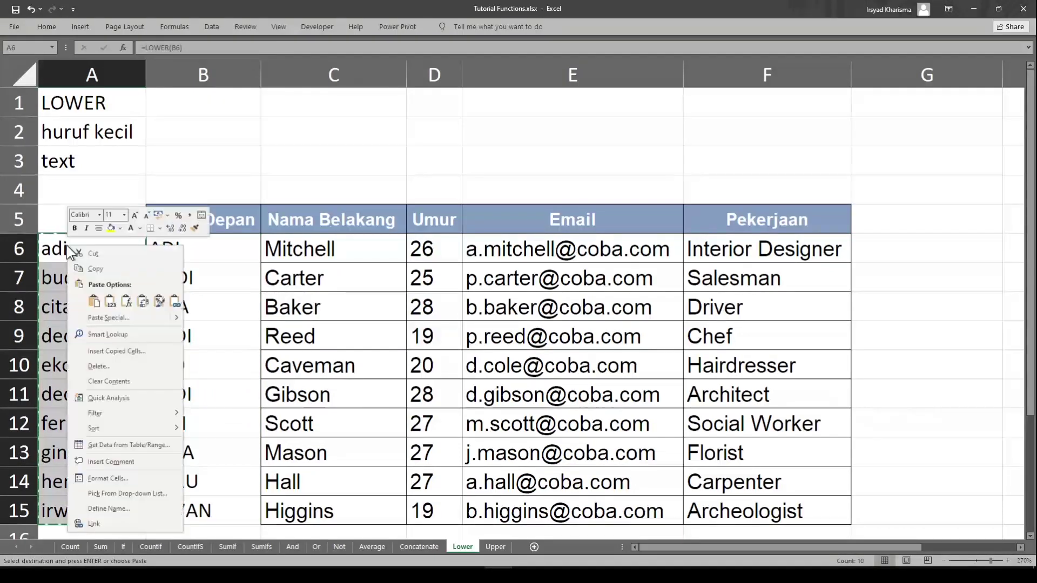
pyautogui.click(111, 301)
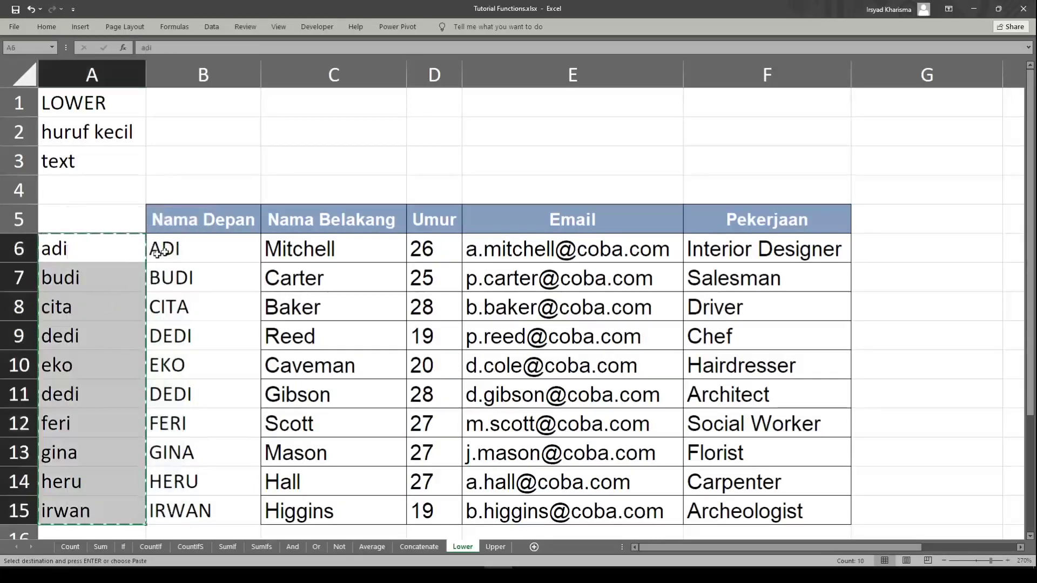
# - Clear the Nama Depan entries in B6:B15 on the Lower sheet
pyautogui.click(187, 249)
pyautogui.press('Delete')
pyautogui.press('Return')
pyautogui.press('Delete')
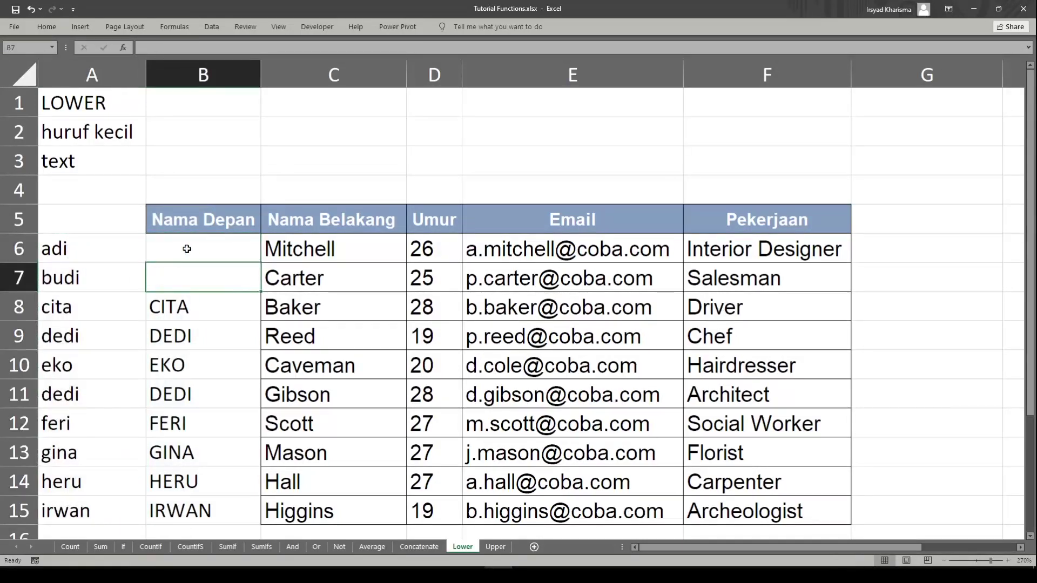
pyautogui.moveTo(168, 306); pyautogui.dragTo(171, 510)
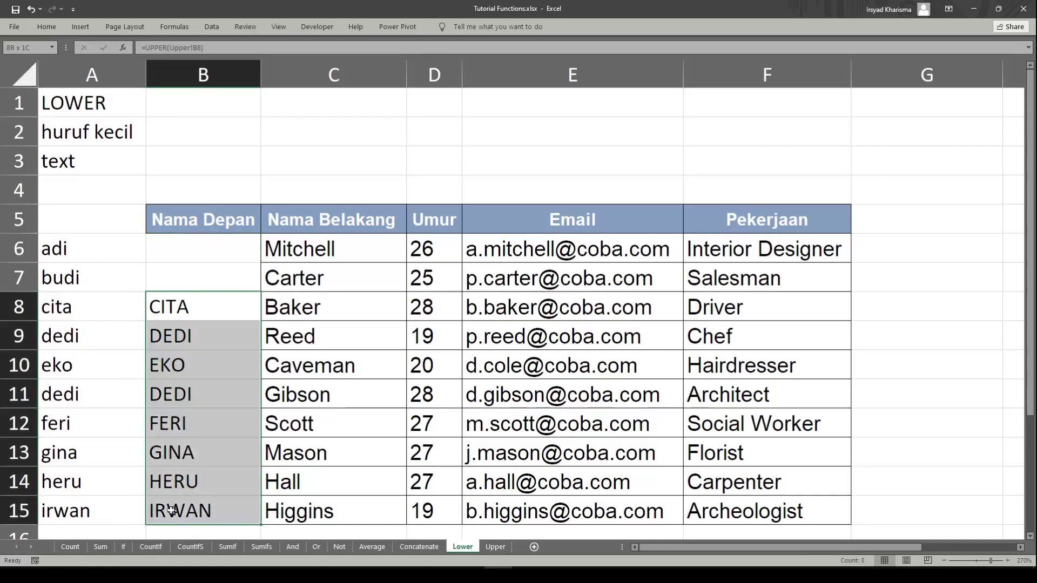
pyautogui.press('Delete')
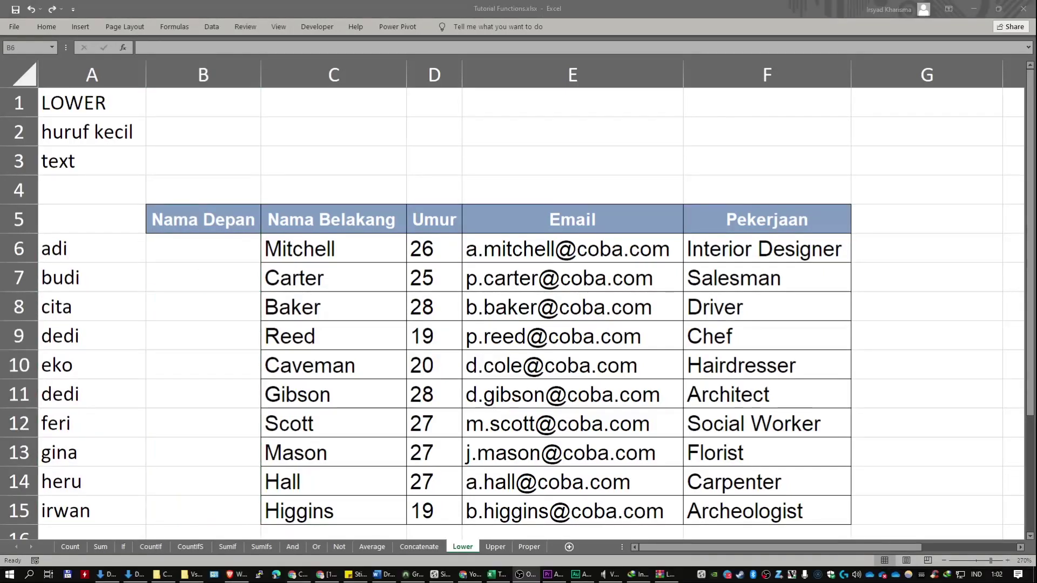
# - Copy the entire contents of the Lower sheet into the Proper sheet starting at A1
pyautogui.click(185, 239)
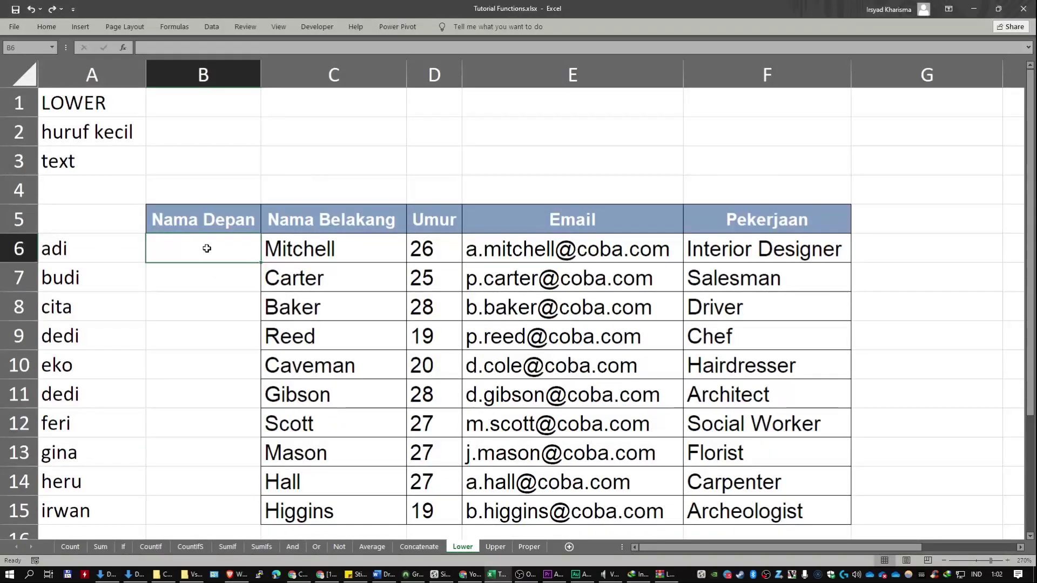
pyautogui.click(73, 102)
pyautogui.hotkey('ctrl', 'a')
pyautogui.hotkey('ctrl', 'a')
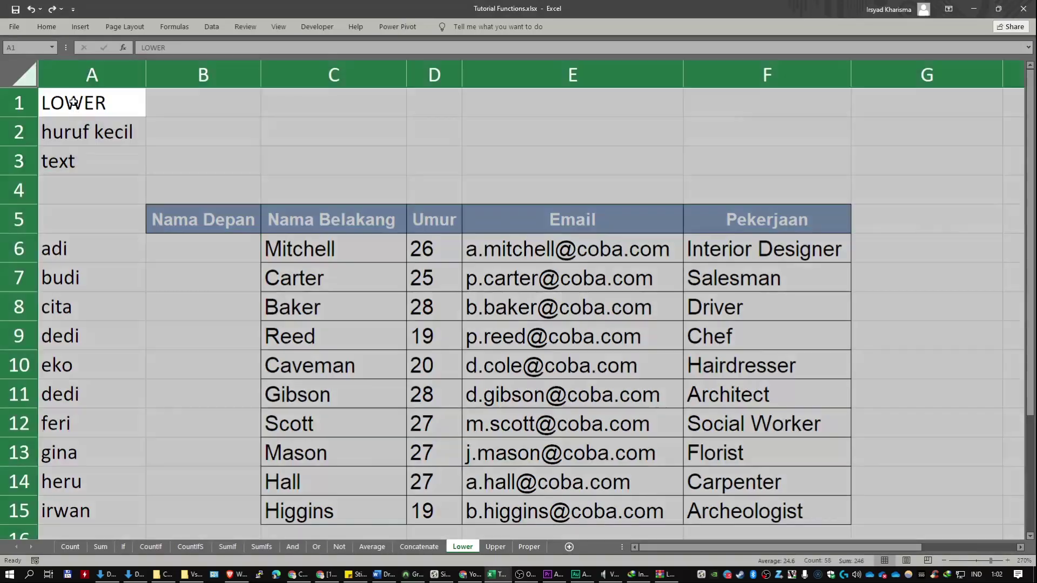
pyautogui.hotkey('ctrl', 'c')
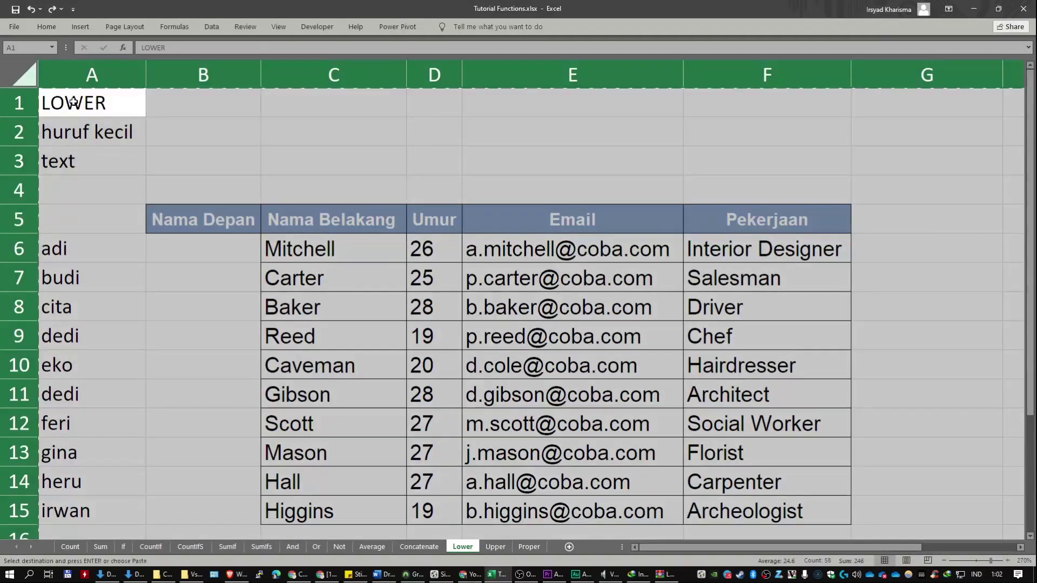
pyautogui.click(529, 546)
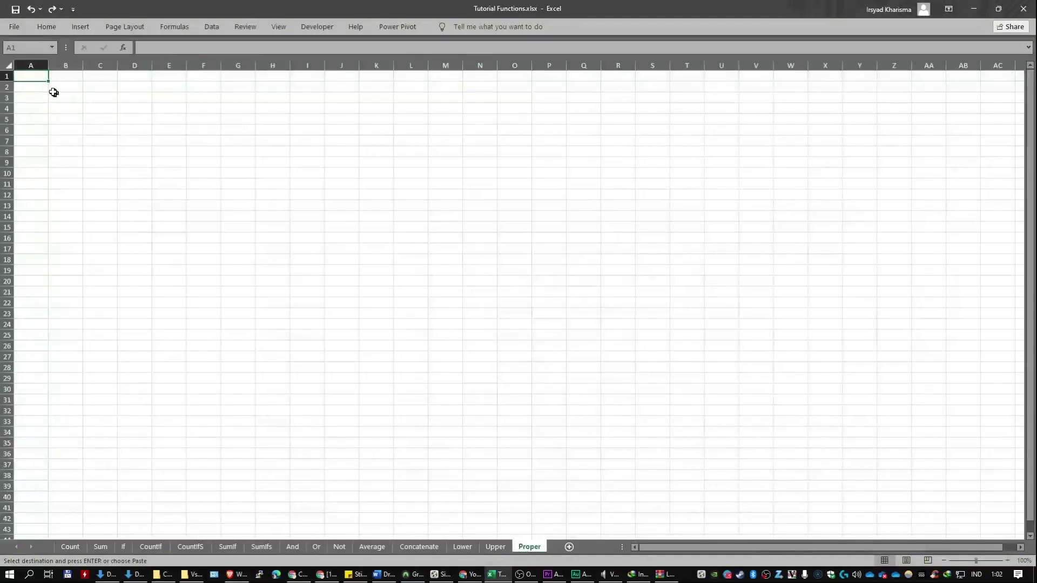
pyautogui.press('Return')
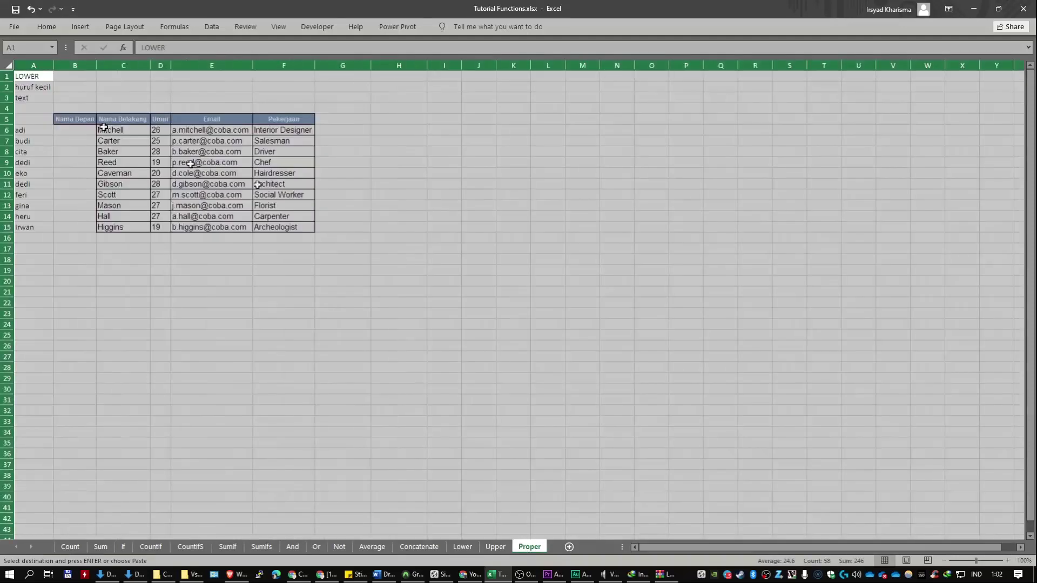
# - Set the Proper sheet's zoom to a custom 270%
pyautogui.click(1024, 561)
pyautogui.doubleClick(351, 349)
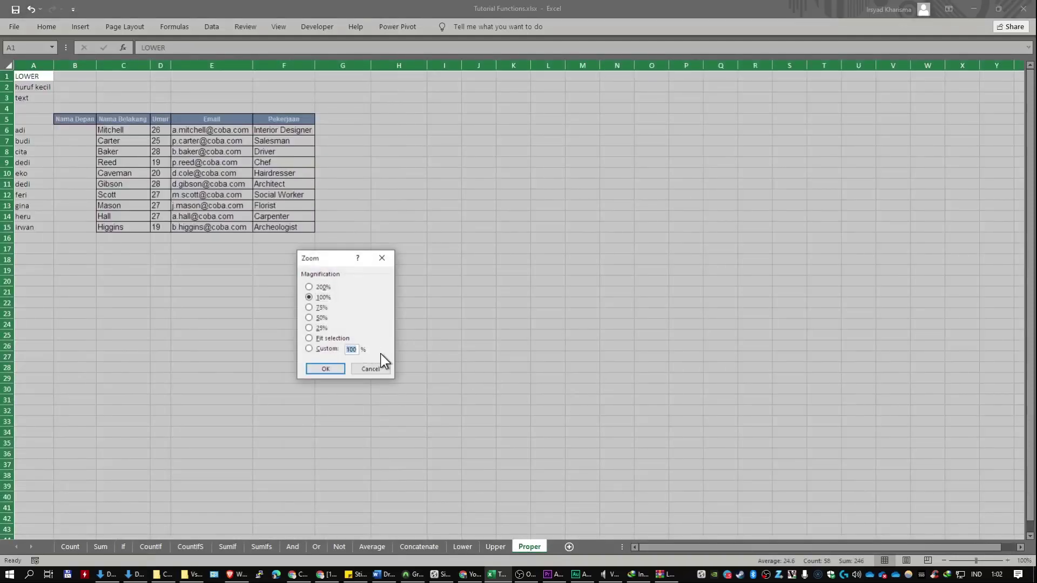
pyautogui.write('270')
pyautogui.press('Return')
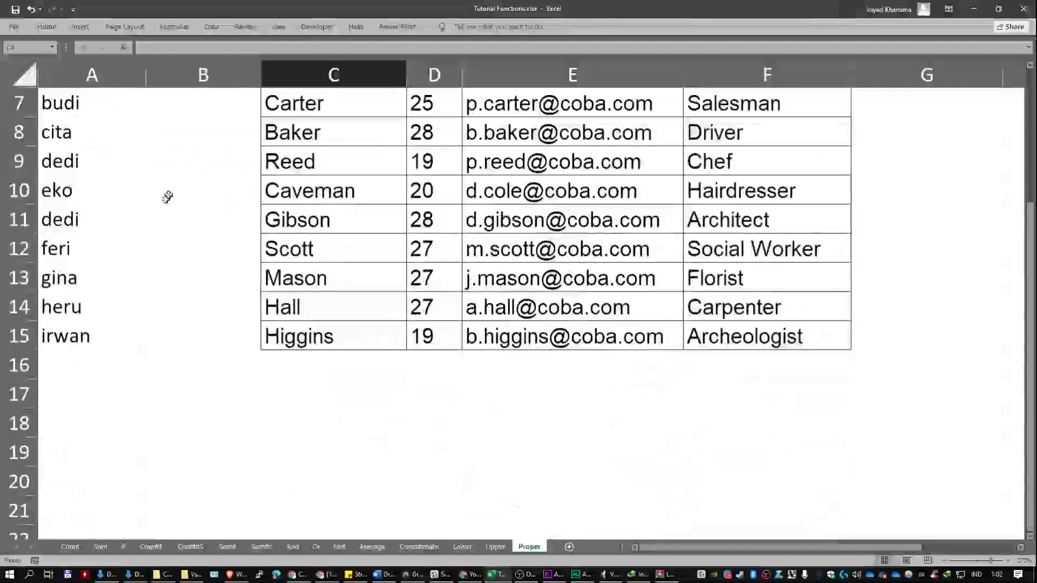
# - Capitalize the first letter of the name in A6 by entering =PROPER(A6) in B6 on the Proper sheet
pyautogui.click(177, 251)
pyautogui.write('=')
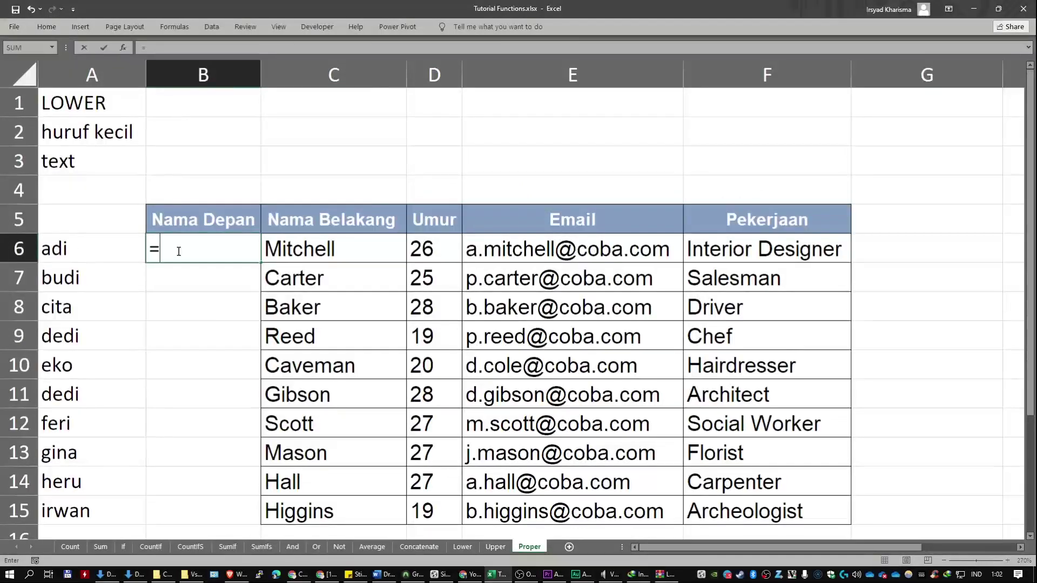
pyautogui.write('proper')
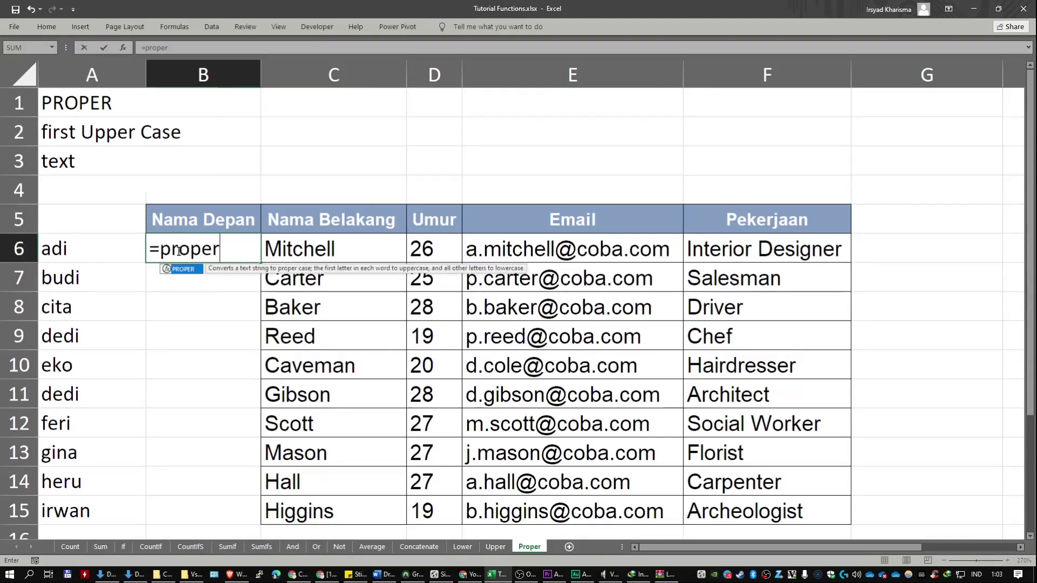
pyautogui.press('Tab')
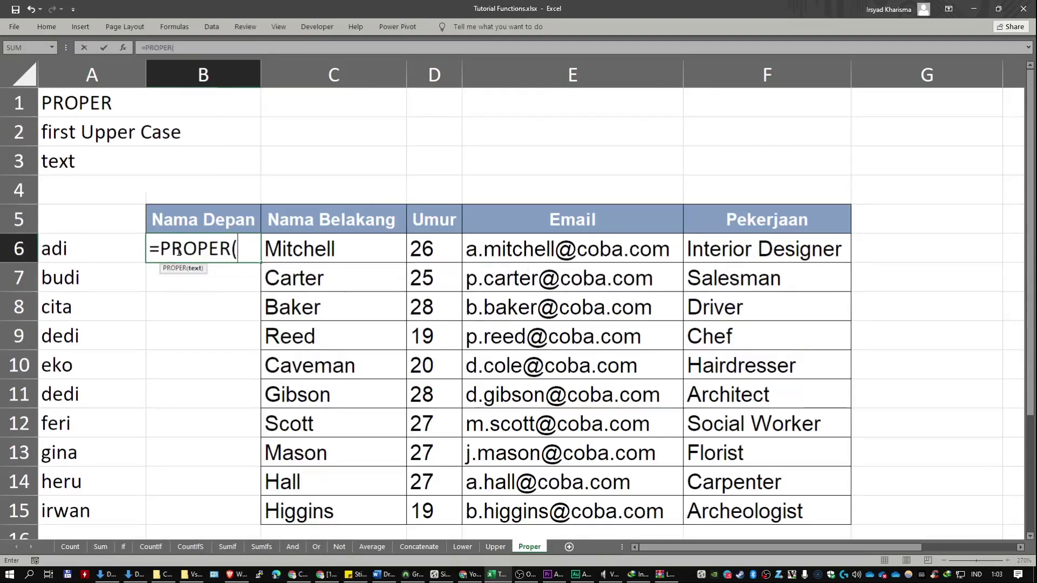
pyautogui.press('BackSpace')
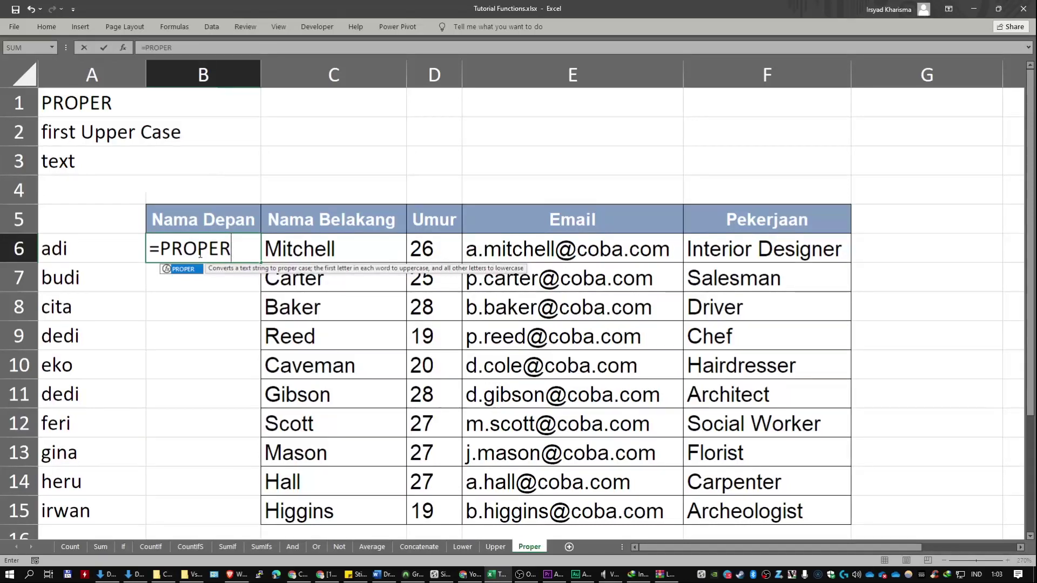
pyautogui.write('(')
pyautogui.click(84, 240)
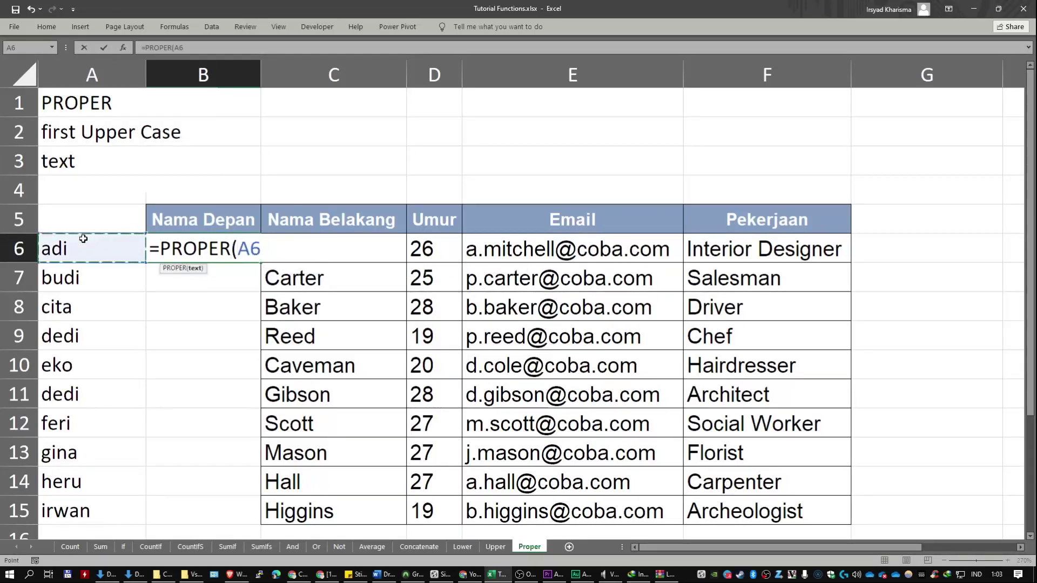
pyautogui.write(')')
pyautogui.press('Return')
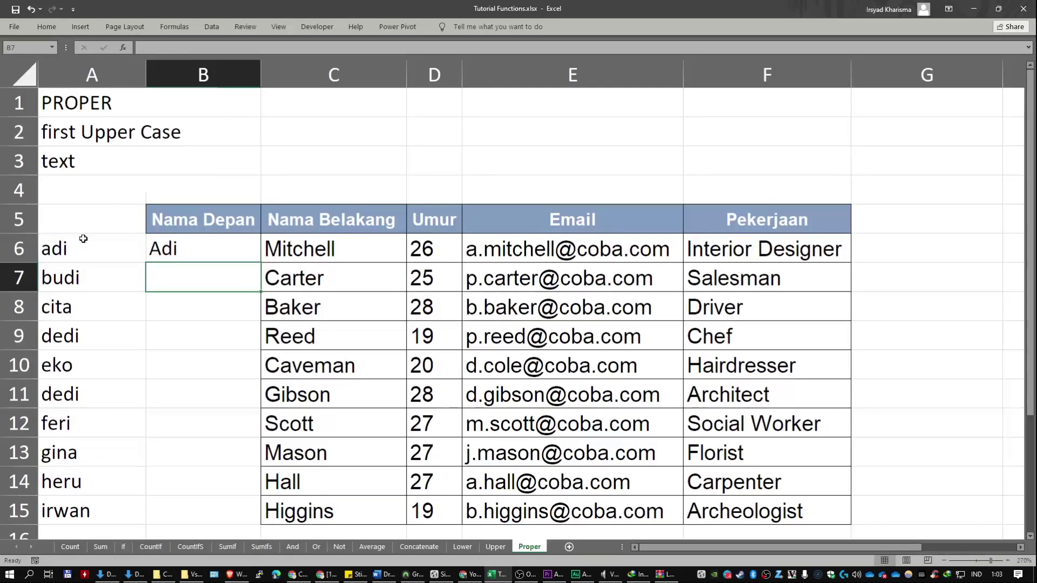
# - Fill the PROPER formula from B6 down through B15 on the Proper sheet
pyautogui.click(166, 254)
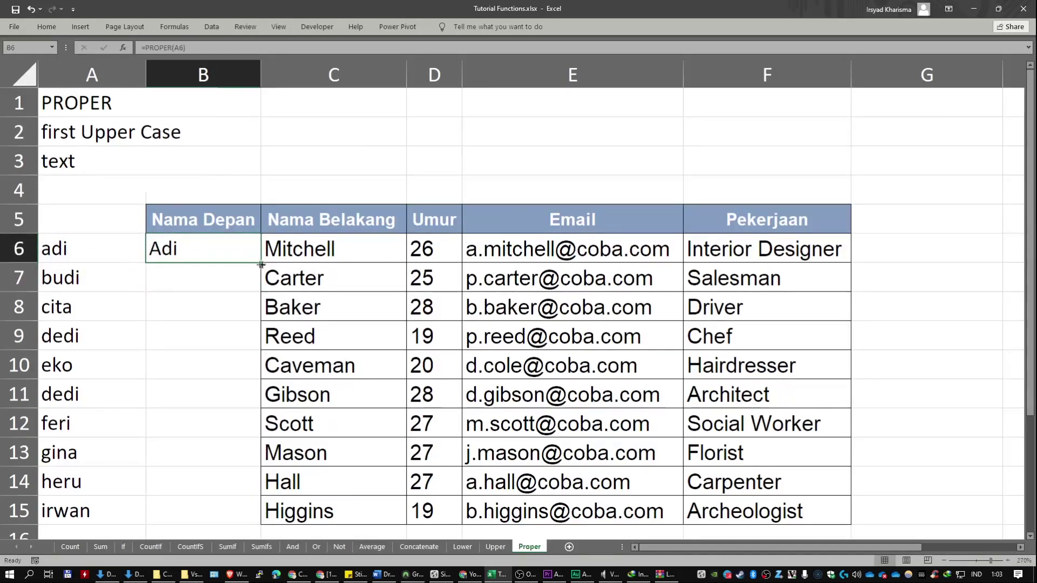
pyautogui.moveTo(260, 263); pyautogui.dragTo(244, 525)
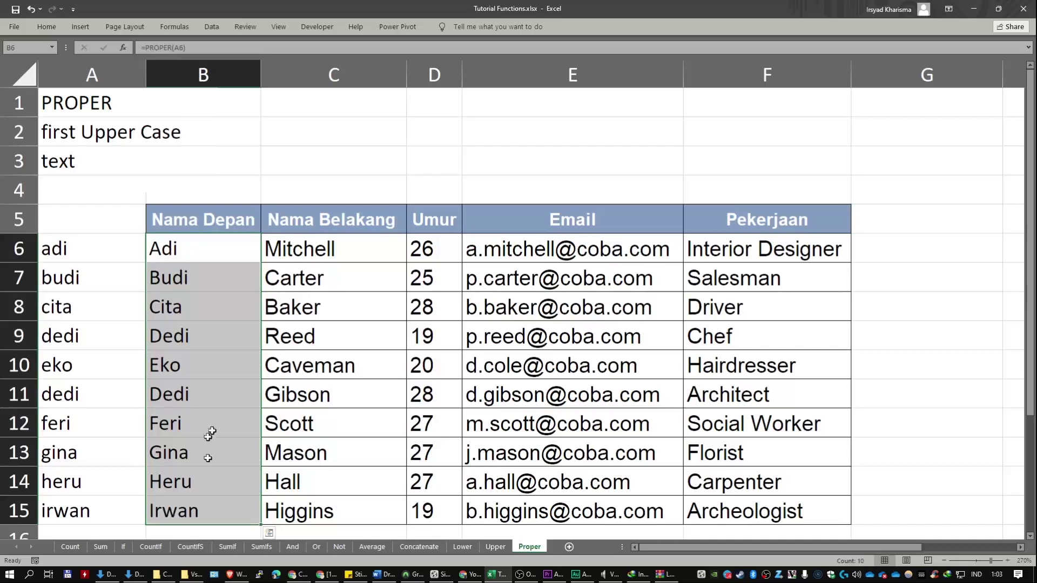
pyautogui.hotkey('ctrl', 'z')
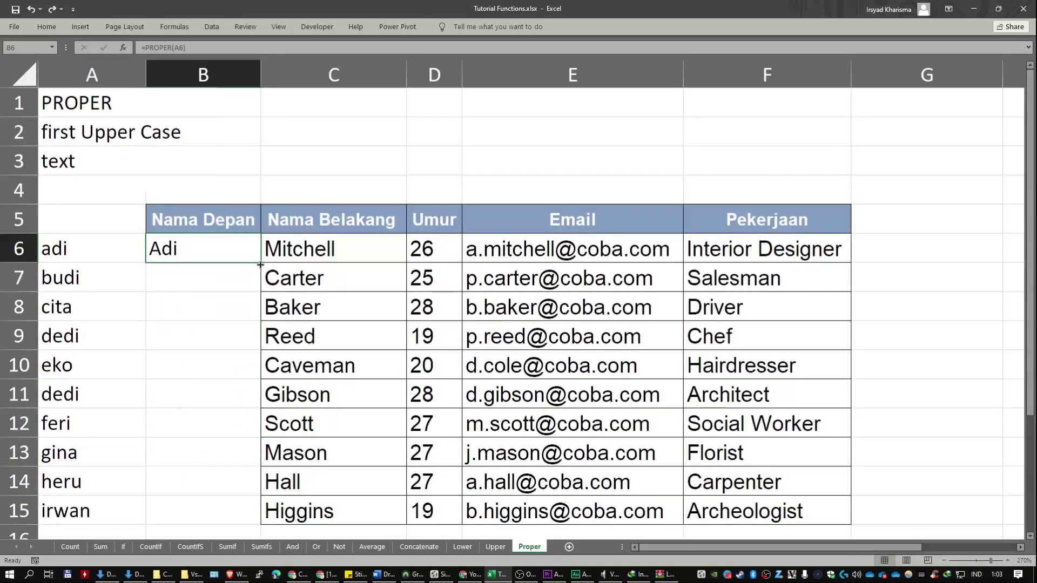
pyautogui.doubleClick(260, 265)
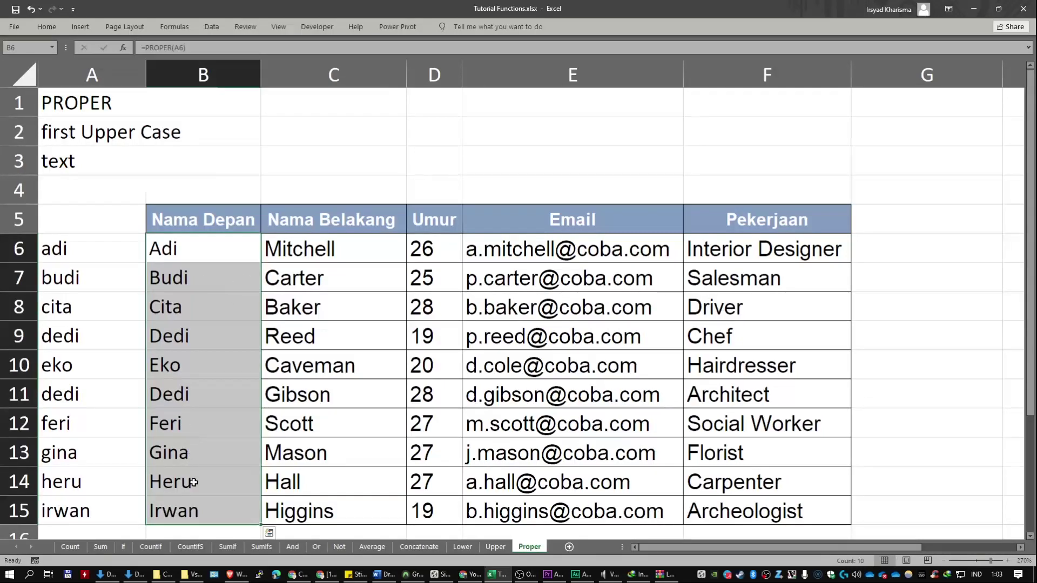
# - Compare the capitalized names in B6:B15 with the lowercase originals in column A and review their PROPER formulas
pyautogui.scroll(-1, 190, 483)
pyautogui.click(95, 448)
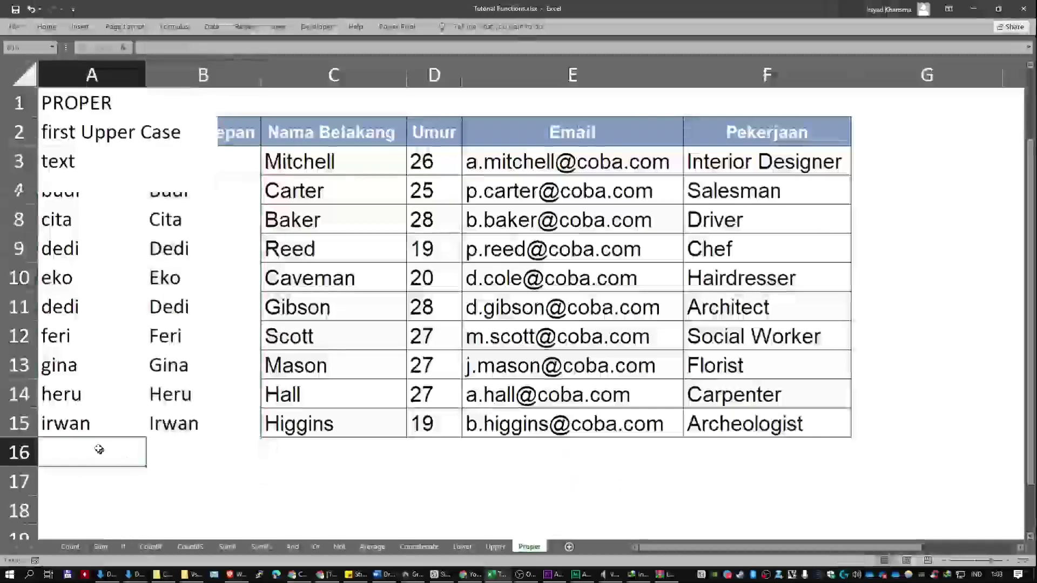
pyautogui.click(105, 429)
pyautogui.click(331, 424)
pyautogui.click(115, 420)
pyautogui.click(193, 426)
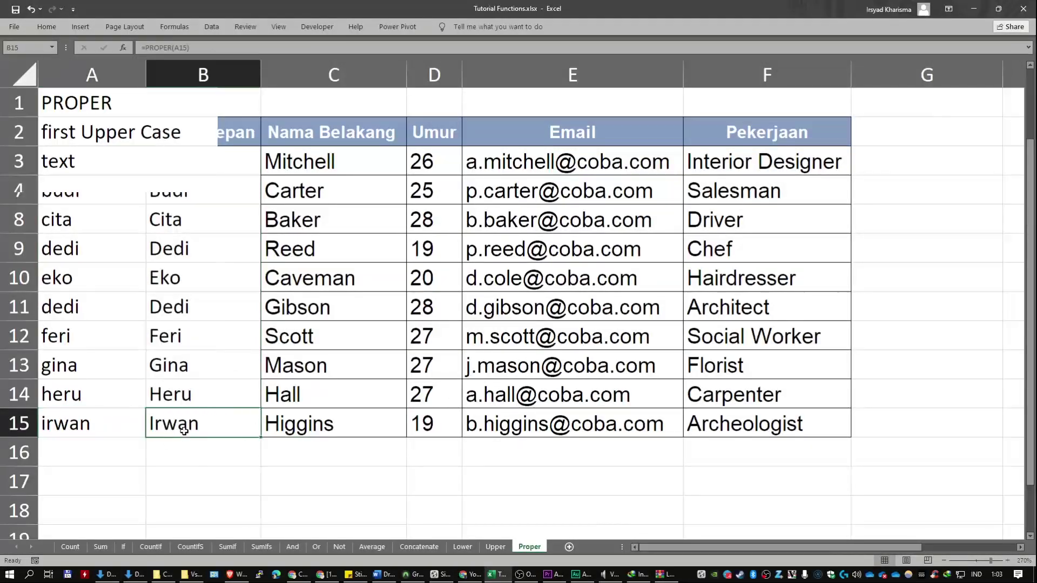
pyautogui.scroll(1, 189, 418)
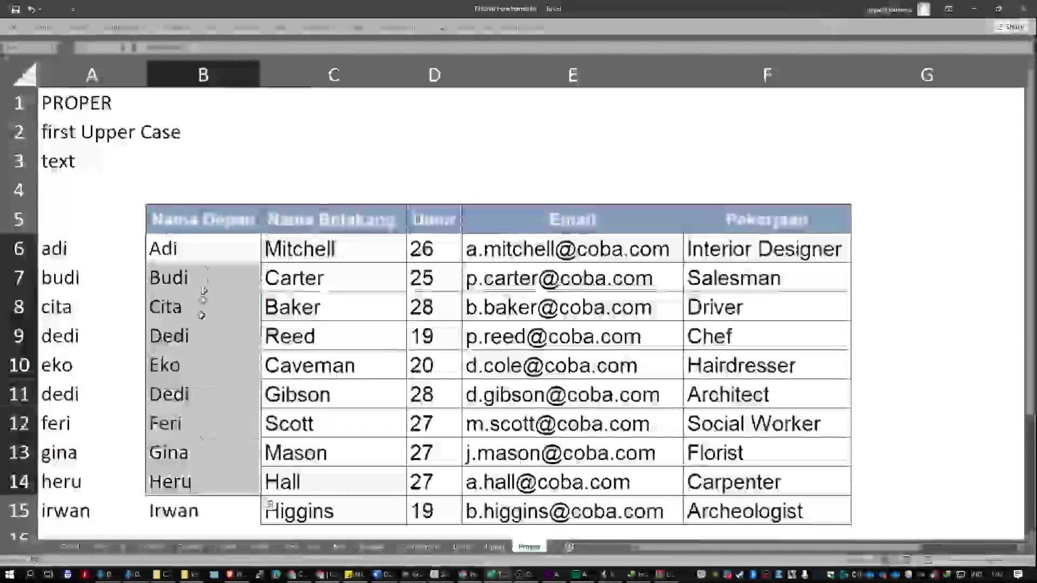
pyautogui.moveTo(237, 256); pyautogui.dragTo(239, 507)
pyautogui.click(210, 373)
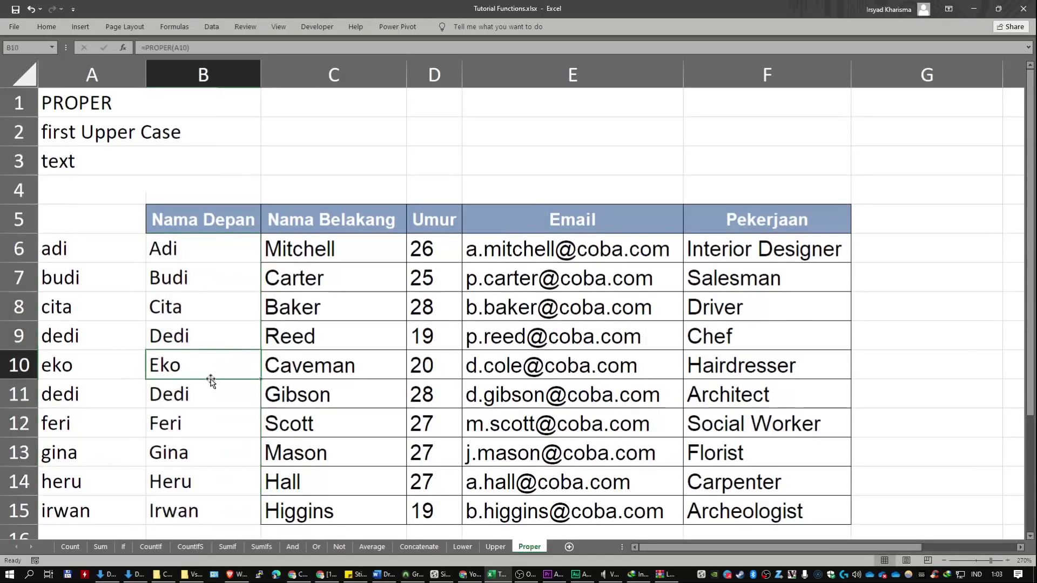
pyautogui.click(174, 259)
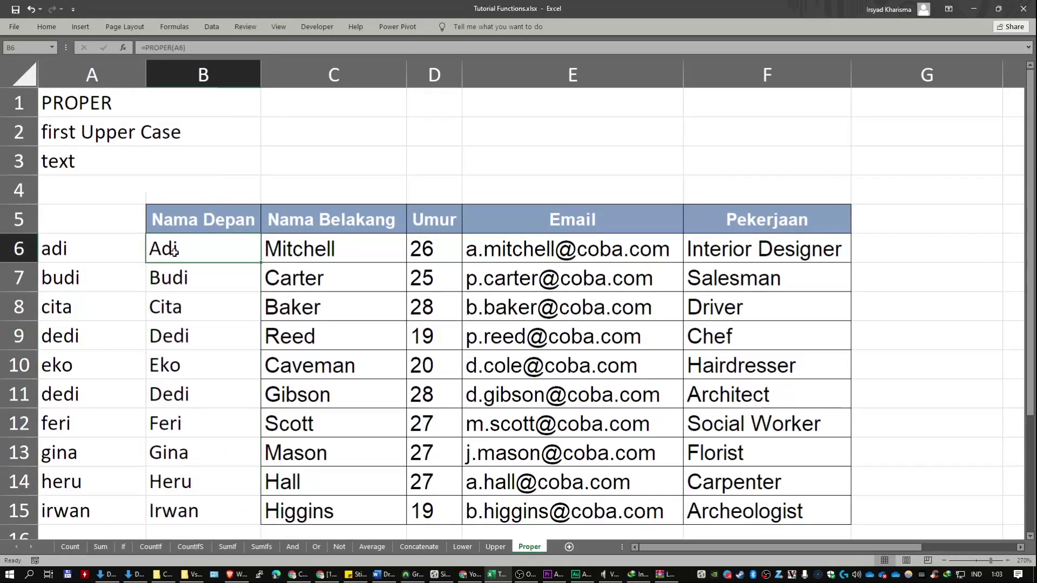
# - Append a lowercase surname to the name in A6 and fit column A to its contents
pyautogui.click(108, 255)
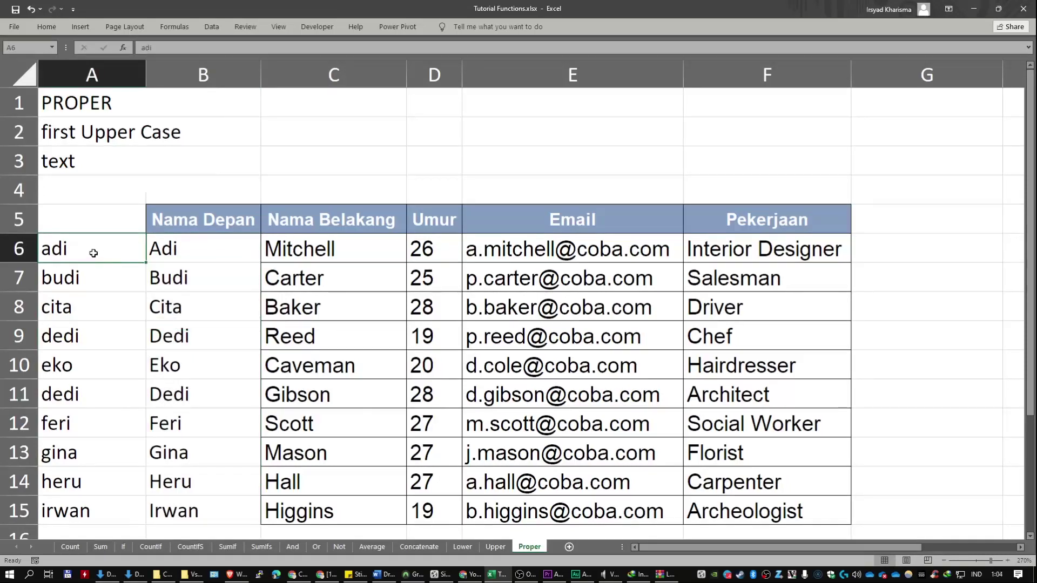
pyautogui.doubleClick(94, 253)
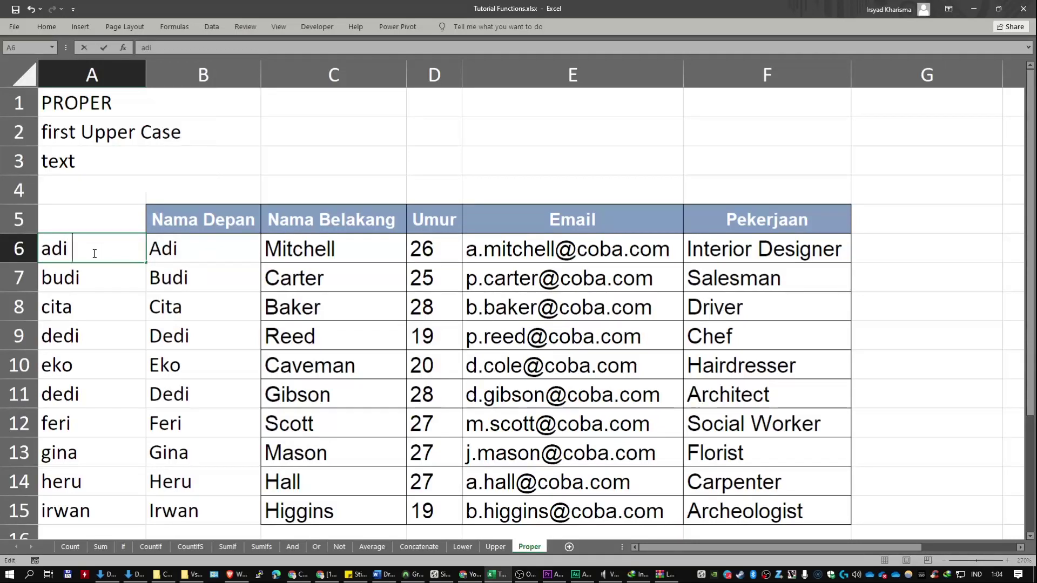
pyautogui.write('nugroho')
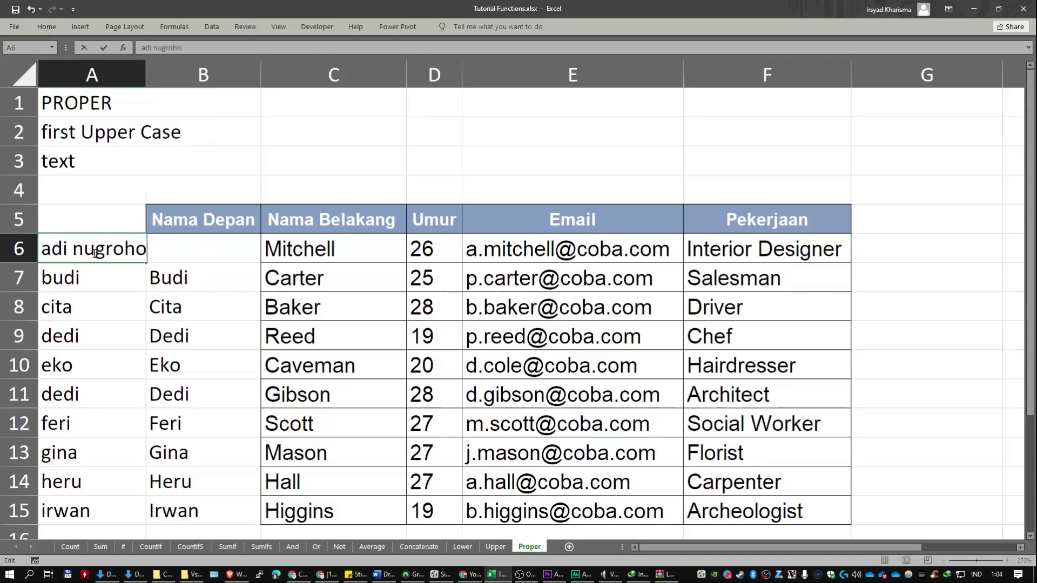
pyautogui.press('Return')
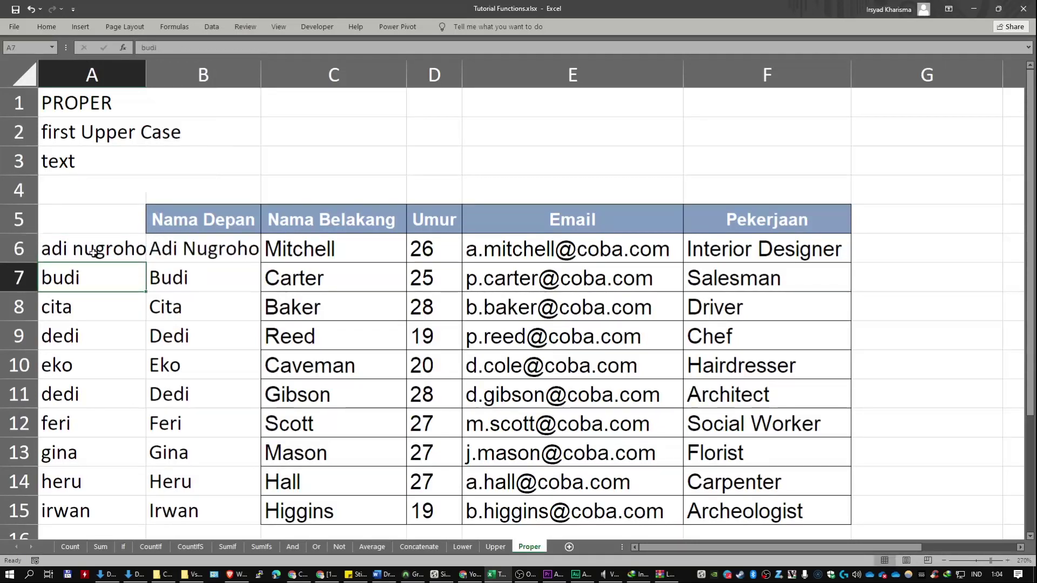
pyautogui.doubleClick(146, 75)
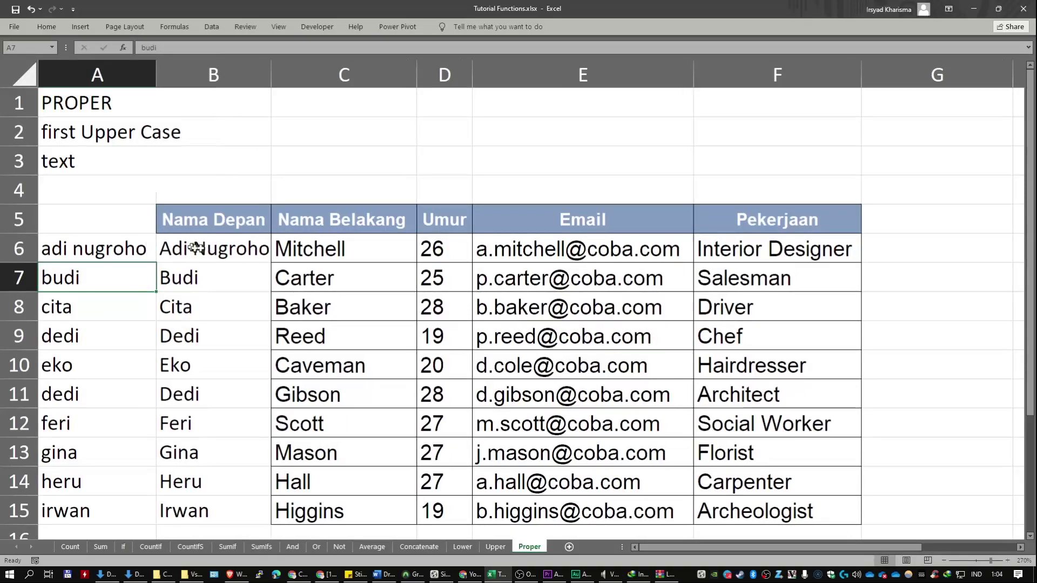
# - Widen column A to roughly three times the text column's width and append "coba lagi saja" to the text in A6
pyautogui.moveTo(156, 80); pyautogui.dragTo(367, 81)
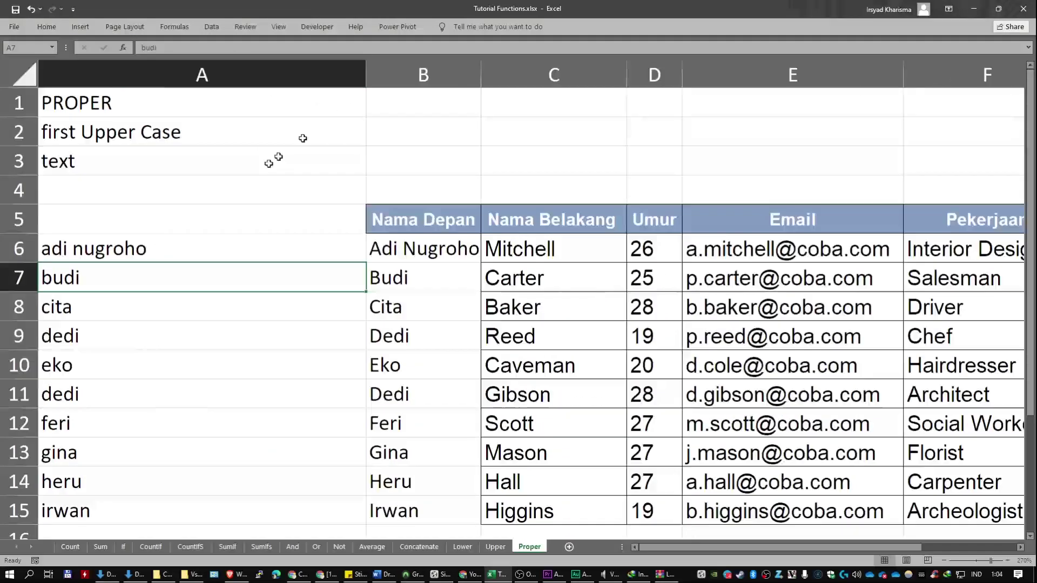
pyautogui.doubleClick(171, 253)
pyautogui.write('coba')
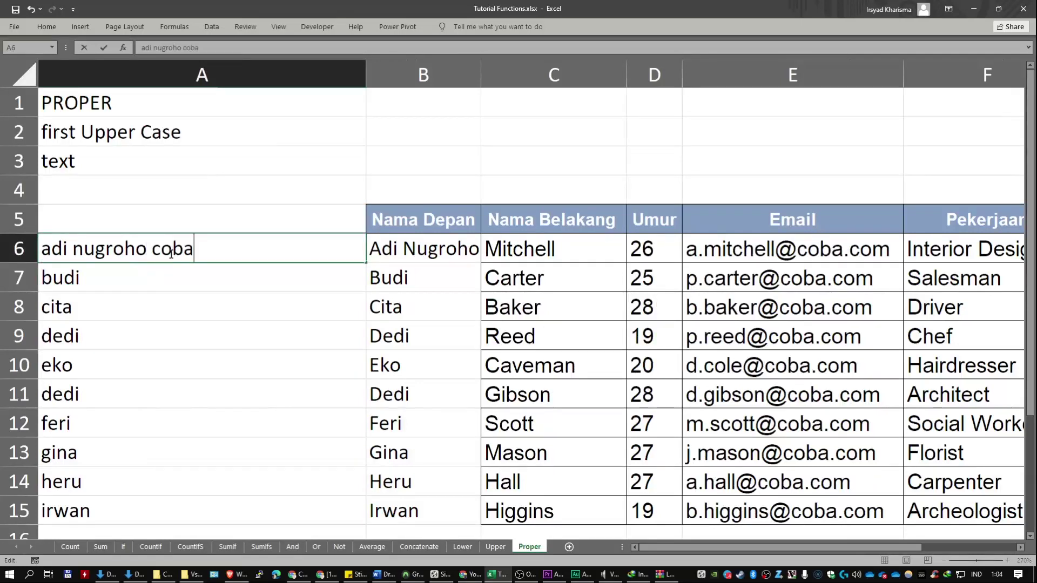
pyautogui.write(' lagi saja')
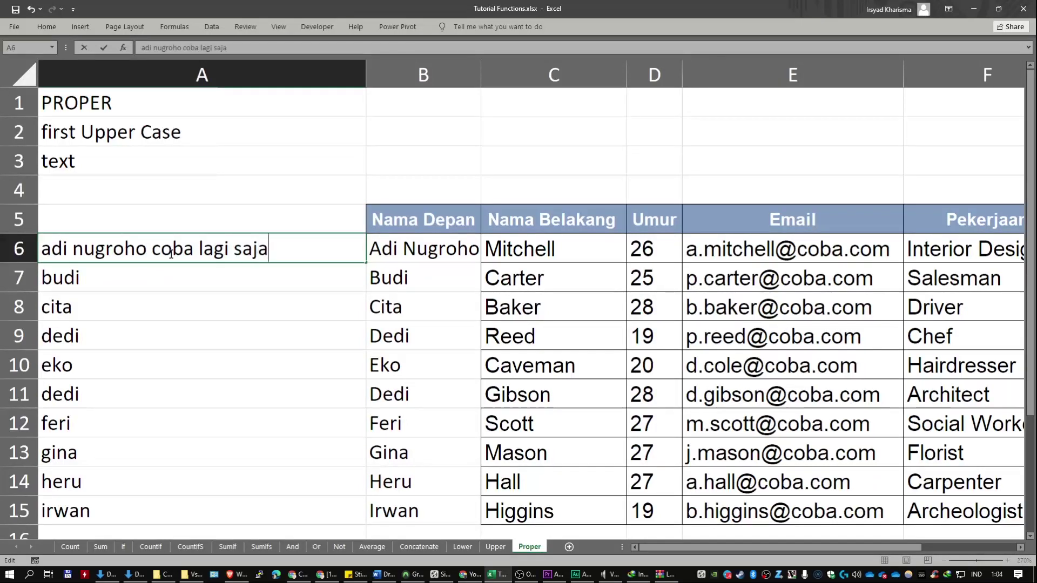
pyautogui.press('Return')
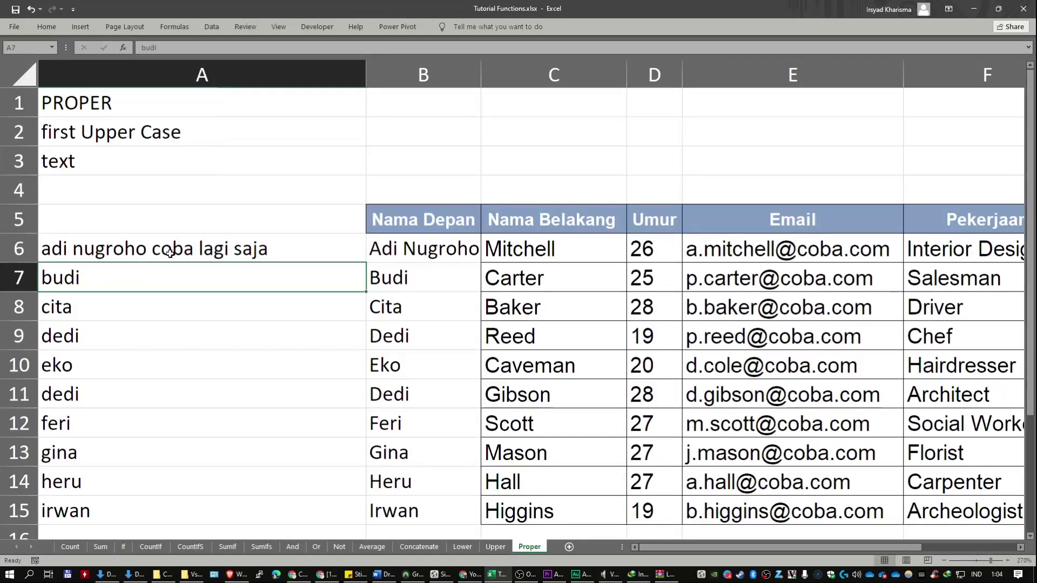
# - Fit column B to its contents and inspect the PROPER formula in B6 without changing it
pyautogui.doubleClick(481, 75)
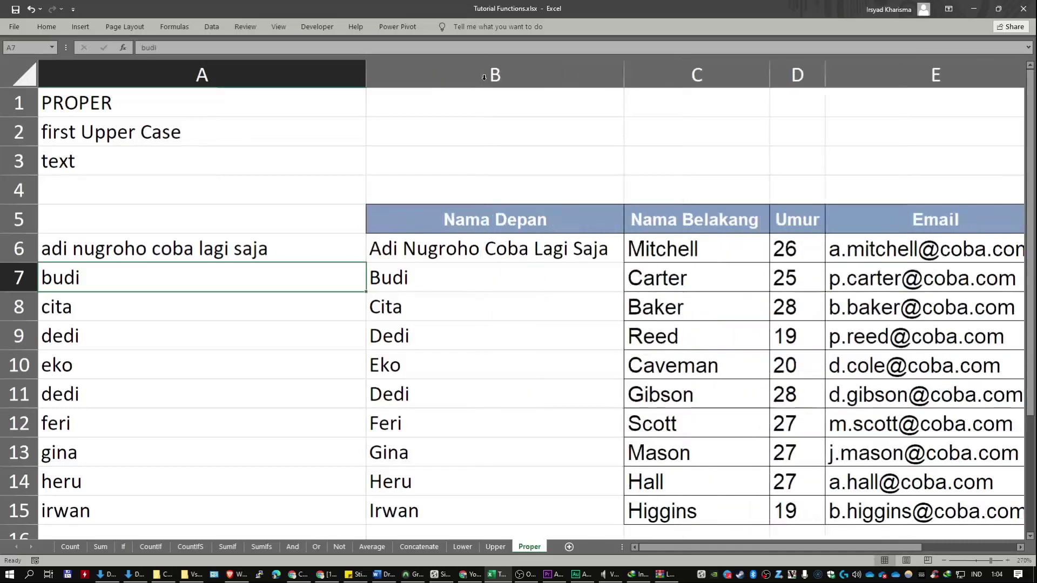
pyautogui.doubleClick(480, 249)
pyautogui.press('Escape')
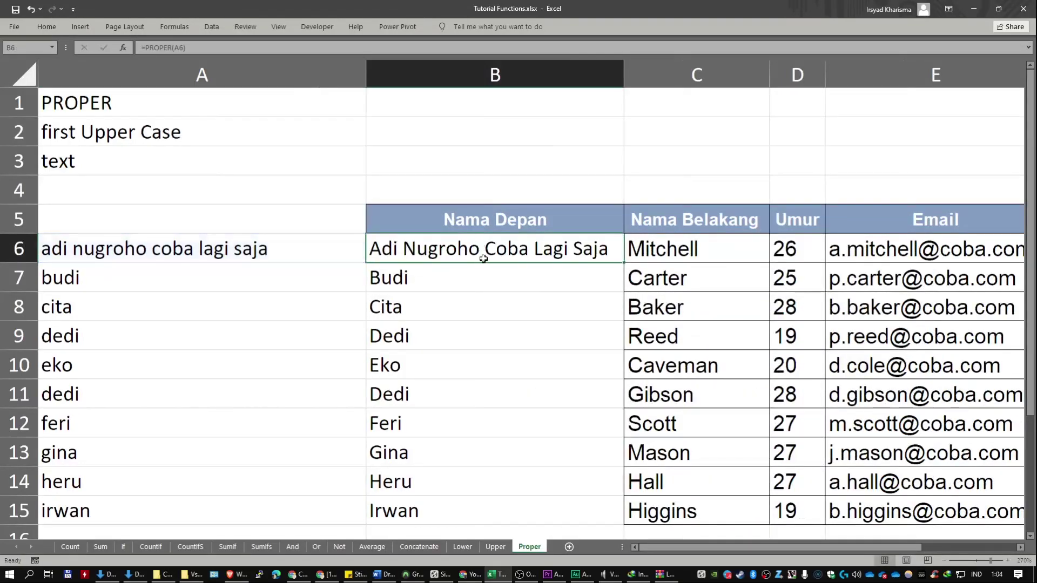